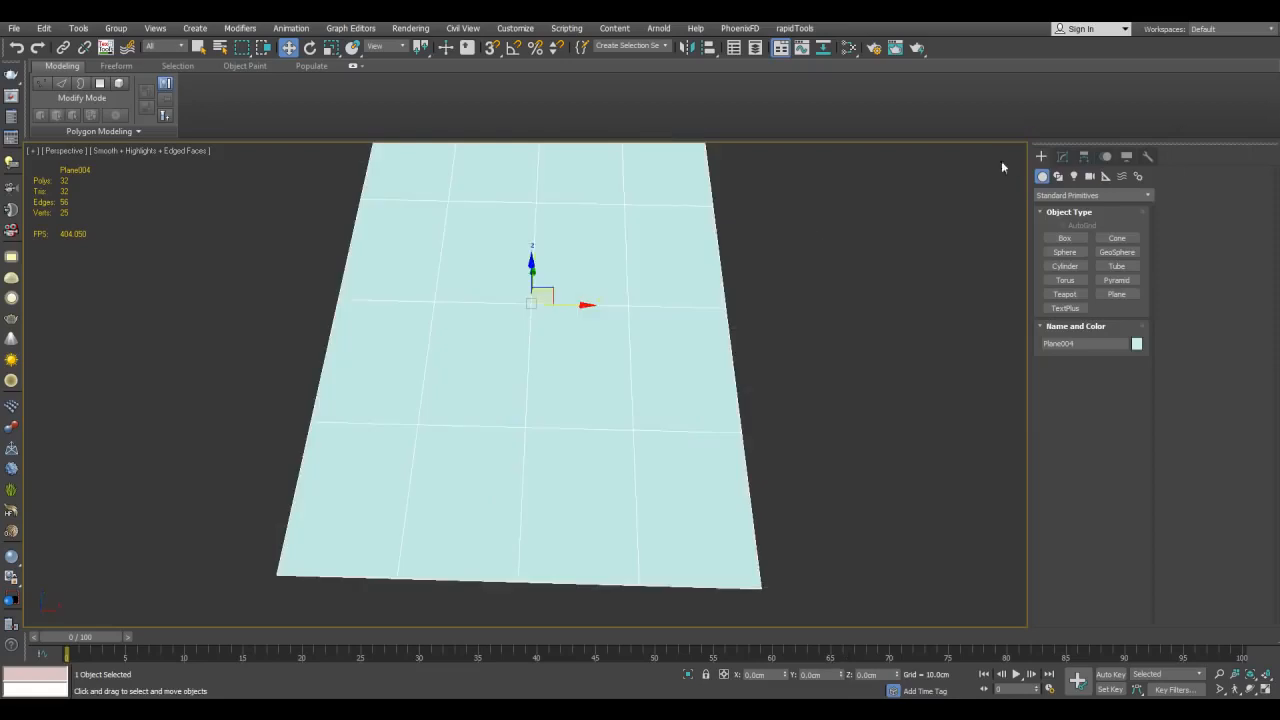
# Change the plane's object colour to grey
pyautogui.click(1061, 158)
pyautogui.click(1148, 177)
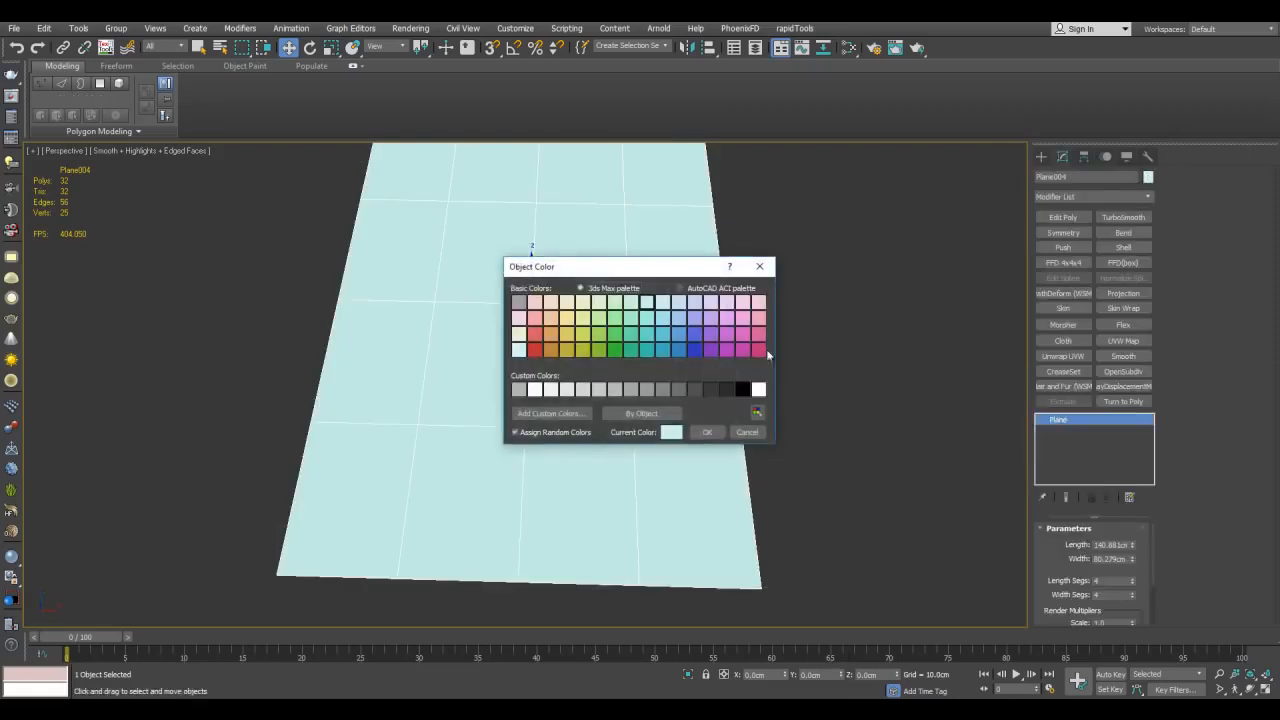
pyautogui.click(703, 432)
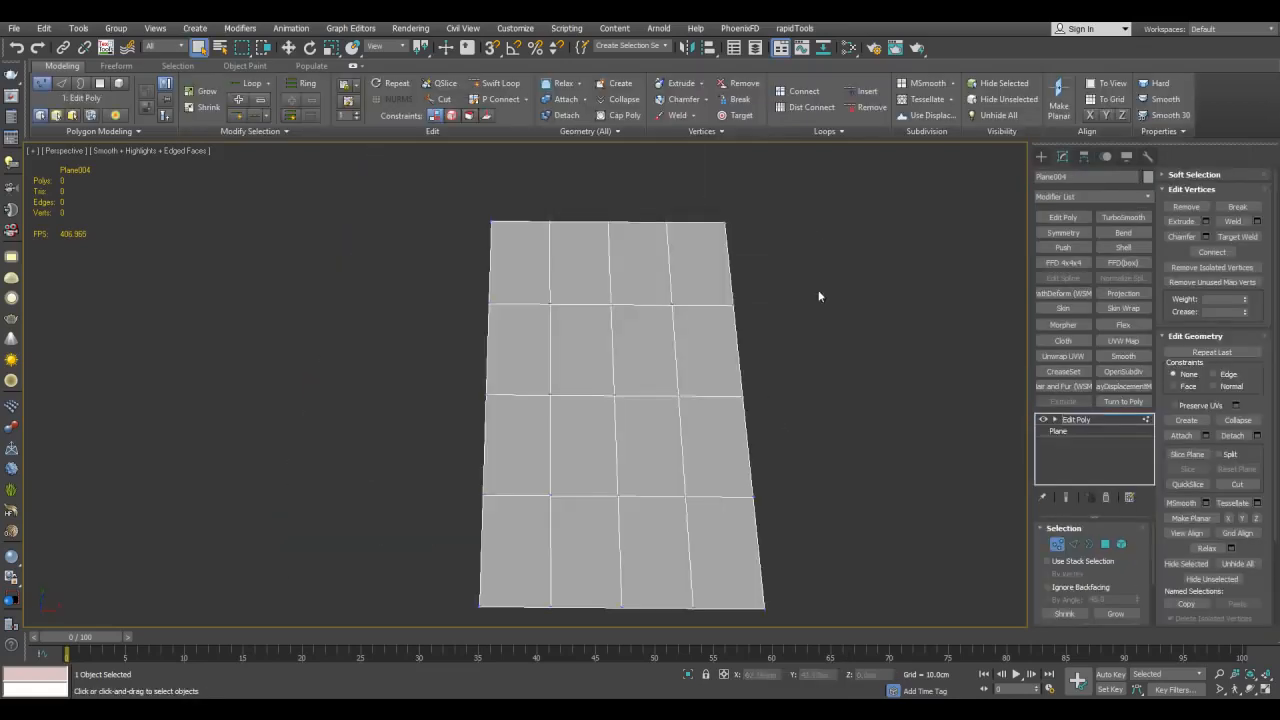
# Select the plane's inner horizontal edge loops in Edit Poly and remove them, keeping only the vertical divisions
pyautogui.keyDown('alt'); pyautogui.moveTo(742, 291); pyautogui.dragTo(663, 214, button='middle'); pyautogui.keyUp('alt')
pyautogui.press('2')
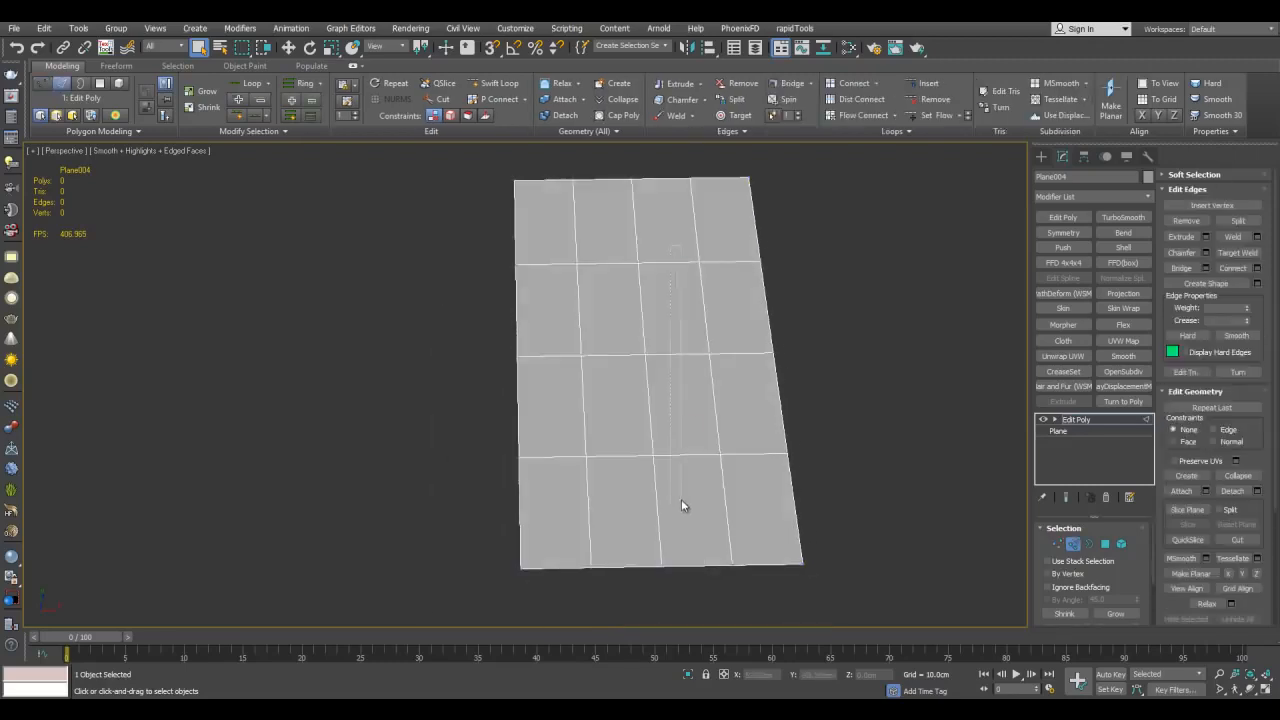
pyautogui.hotkey('alt', 'l')
pyautogui.click(1181, 222)
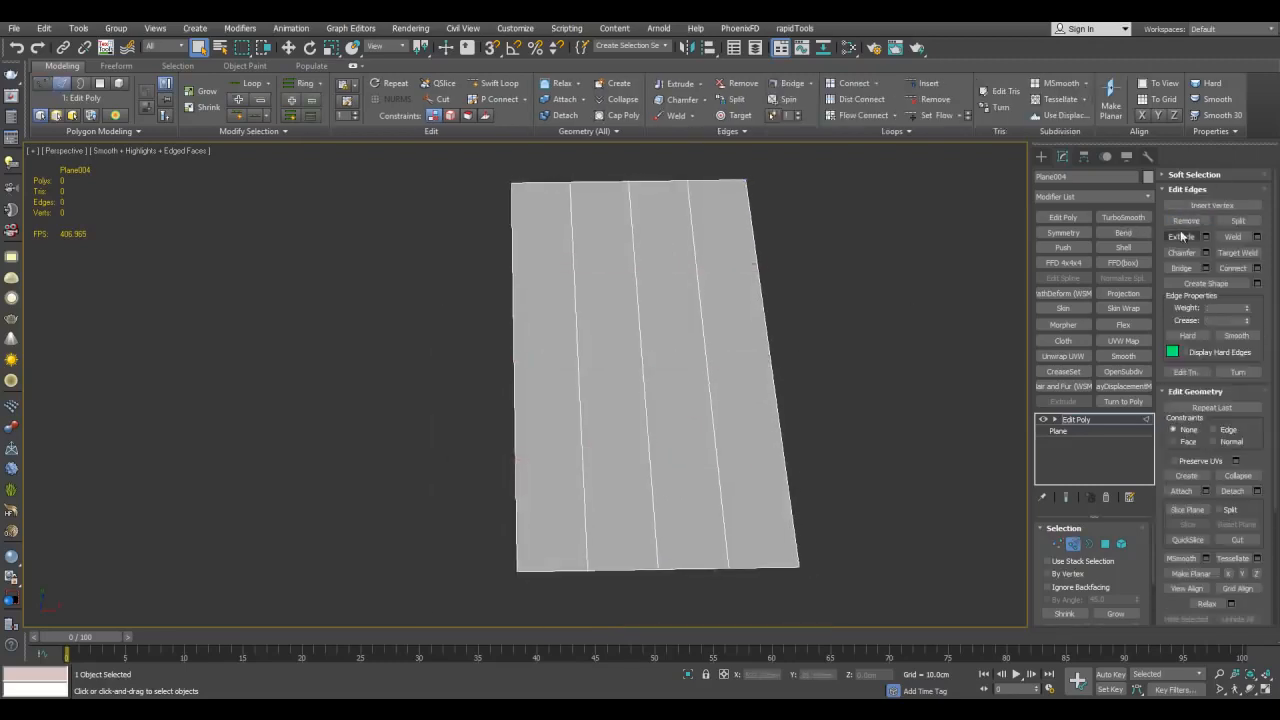
# Cut diagonally across the plane's upper-left corner and delete the corner piece
pyautogui.press('1')
pyautogui.keyDown('alt'); pyautogui.moveTo(681, 279); pyautogui.dragTo(698, 203, button='middle'); pyautogui.keyUp('alt')
pyautogui.hotkey('alt', 'c')
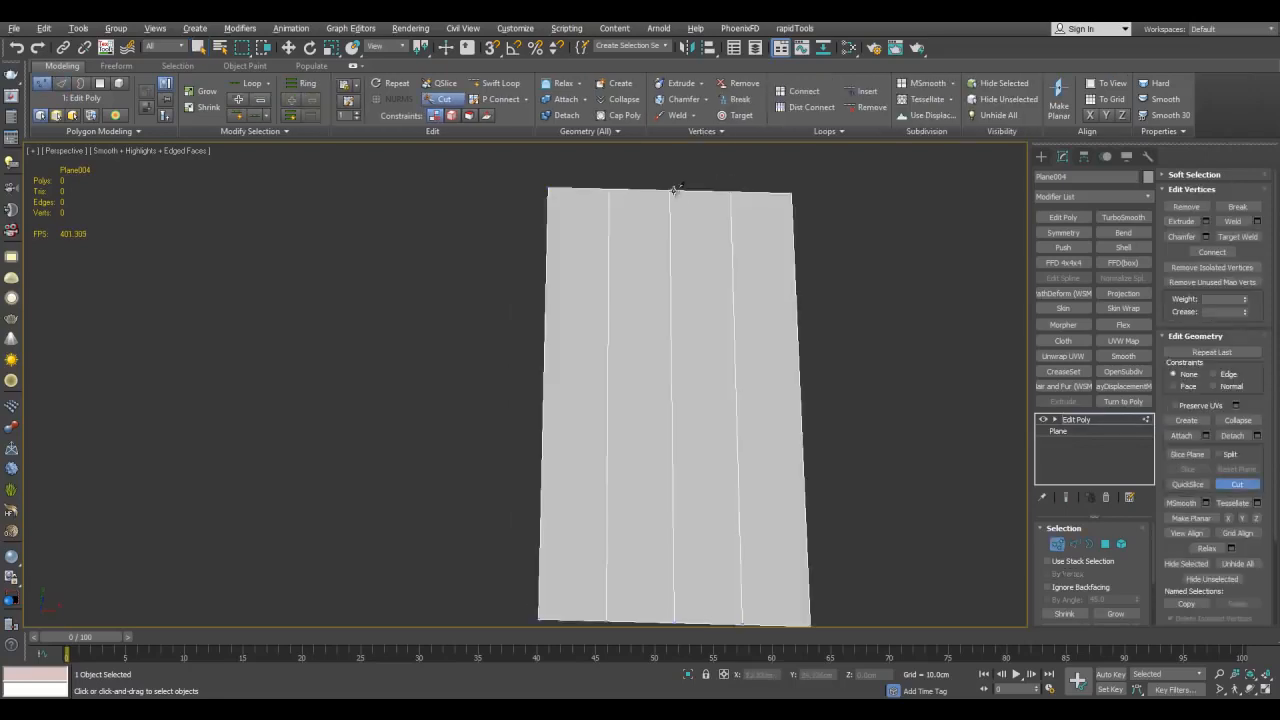
pyautogui.rightClick(551, 234)
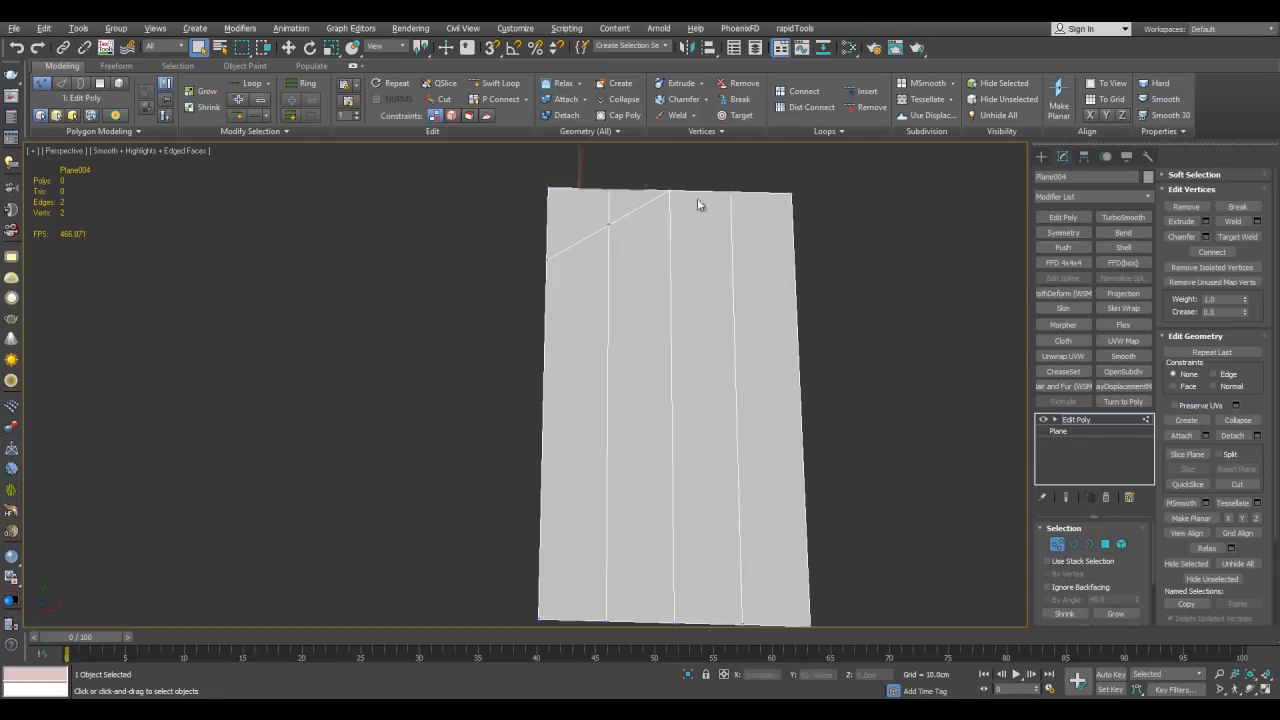
pyautogui.keyDown('alt'); pyautogui.moveTo(726, 212); pyautogui.dragTo(675, 236, button='middle'); pyautogui.keyUp('alt')
pyautogui.scroll(3, 690, 246)
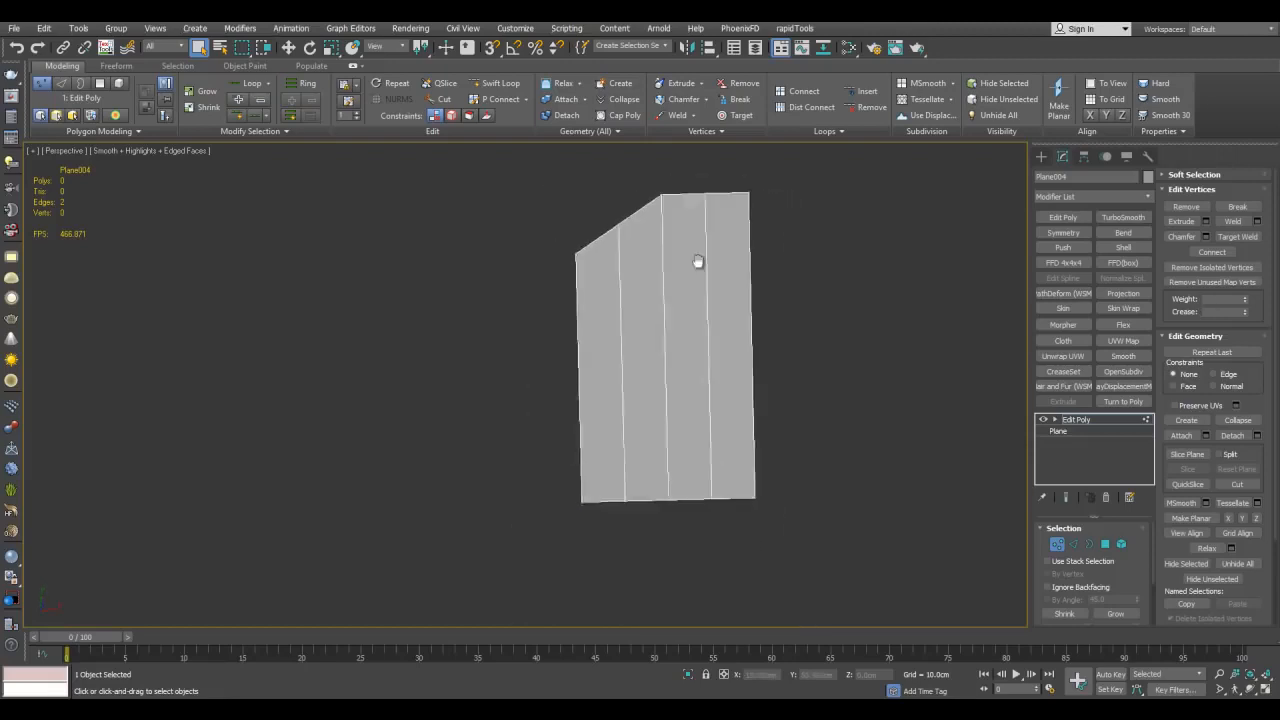
# Connect the ring of vertical edges across the plane with 12 segments
pyautogui.scroll(-3, 700, 290)
pyautogui.press('2')
pyautogui.click(700, 307)
pyautogui.hotkey('alt', 'r')
pyautogui.hotkey('ctrl', 'shift', 'e')
pyautogui.moveTo(638, 346); pyautogui.dragTo(637, 333)
pyautogui.click(638, 388)
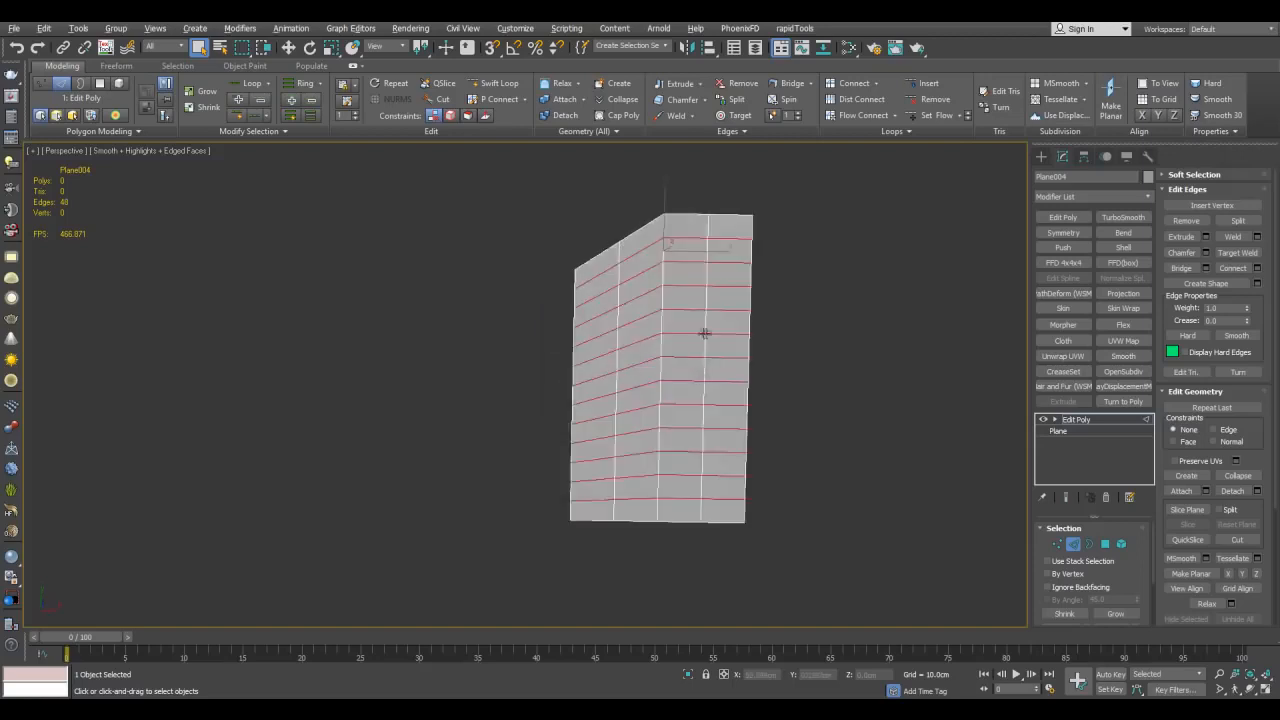
# Select the pairs of polygons in every second row of the plane's two middle columns
pyautogui.scroll(2, 700, 330)
pyautogui.moveTo(634, 271); pyautogui.dragTo(684, 242, button='middle')
pyautogui.press('4')
pyautogui.click(627, 190)
pyautogui.hotkey('ctrl', 'z')
pyautogui.click(630, 213)
pyautogui.keyDown('ctrl'); pyautogui.click(668, 192); pyautogui.keyUp('ctrl')
pyautogui.keyDown('ctrl'); pyautogui.click(628, 272); pyautogui.keyUp('ctrl')
pyautogui.keyDown('ctrl'); pyautogui.click(668, 263); pyautogui.keyUp('ctrl')
pyautogui.keyDown('ctrl'); pyautogui.click(622, 350); pyautogui.keyUp('ctrl')
pyautogui.keyDown('ctrl'); pyautogui.click(666, 336); pyautogui.keyUp('ctrl')
pyautogui.keyDown('ctrl'); pyautogui.click(624, 418); pyautogui.keyUp('ctrl')
pyautogui.keyDown('ctrl'); pyautogui.click(666, 406); pyautogui.keyUp('ctrl')
pyautogui.keyDown('ctrl'); pyautogui.click(626, 484); pyautogui.keyUp('ctrl')
pyautogui.keyDown('ctrl'); pyautogui.click(668, 480); pyautogui.keyUp('ctrl')
pyautogui.keyDown('ctrl'); pyautogui.click(630, 555); pyautogui.keyUp('ctrl')
pyautogui.keyDown('ctrl'); pyautogui.click(660, 553); pyautogui.keyUp('ctrl')
# Flatten the uppermost bent edge loops into straight horizontal lines, shifting the first one downward along the plane
pyautogui.moveTo(626, 261); pyautogui.dragTo(650, 215, button='middle')
pyautogui.press('2')
pyautogui.doubleClick(651, 217)
pyautogui.press('w')
pyautogui.press('y')
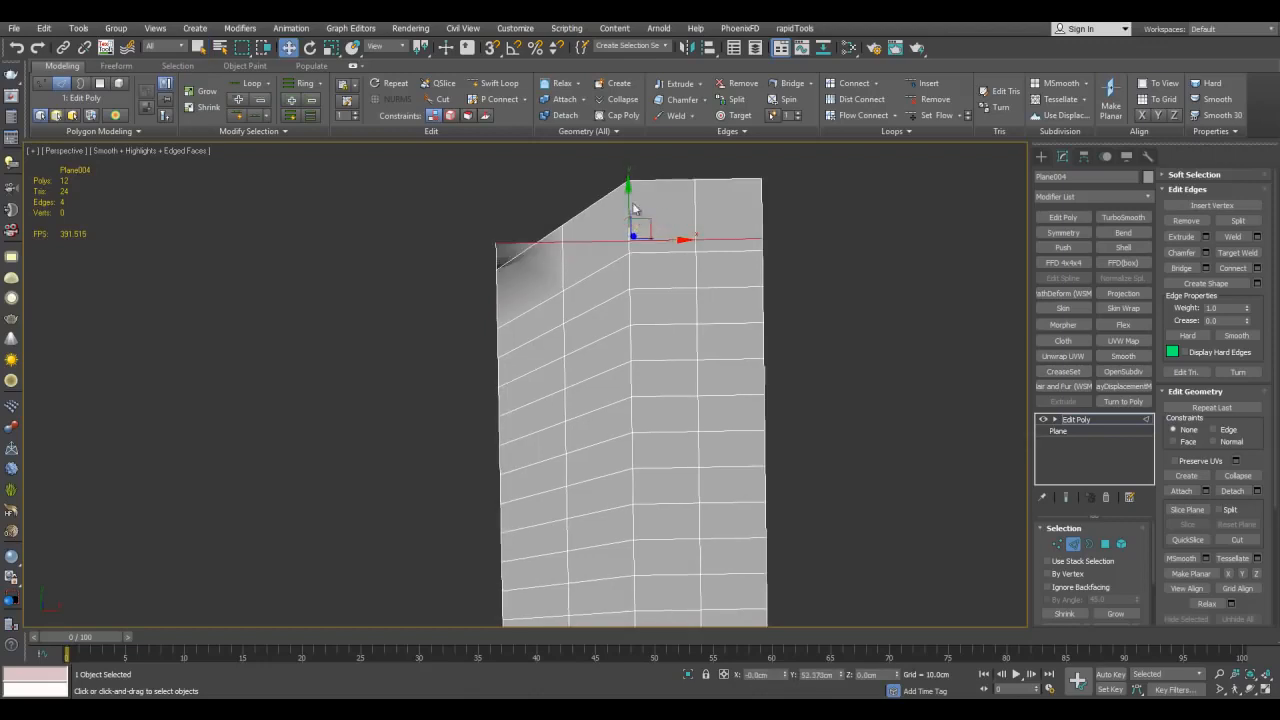
pyautogui.moveTo(628, 193); pyautogui.dragTo(651, 303)
pyautogui.doubleClick(649, 289)
pyautogui.press('y')
pyautogui.doubleClick(657, 324)
pyautogui.press('y')
pyautogui.moveTo(693, 342); pyautogui.dragTo(695, 321, button='middle')
# Undo the edge-loop flattening and replace the Edit Poly modifier with a fresh one
pyautogui.hotkey('ctrl', 'z')
pyautogui.hotkey('ctrl', 'z')
pyautogui.hotkey('ctrl', 'z')
pyautogui.hotkey('ctrl', 'z')
pyautogui.hotkey('ctrl', 'z')
pyautogui.hotkey('ctrl', 'z')
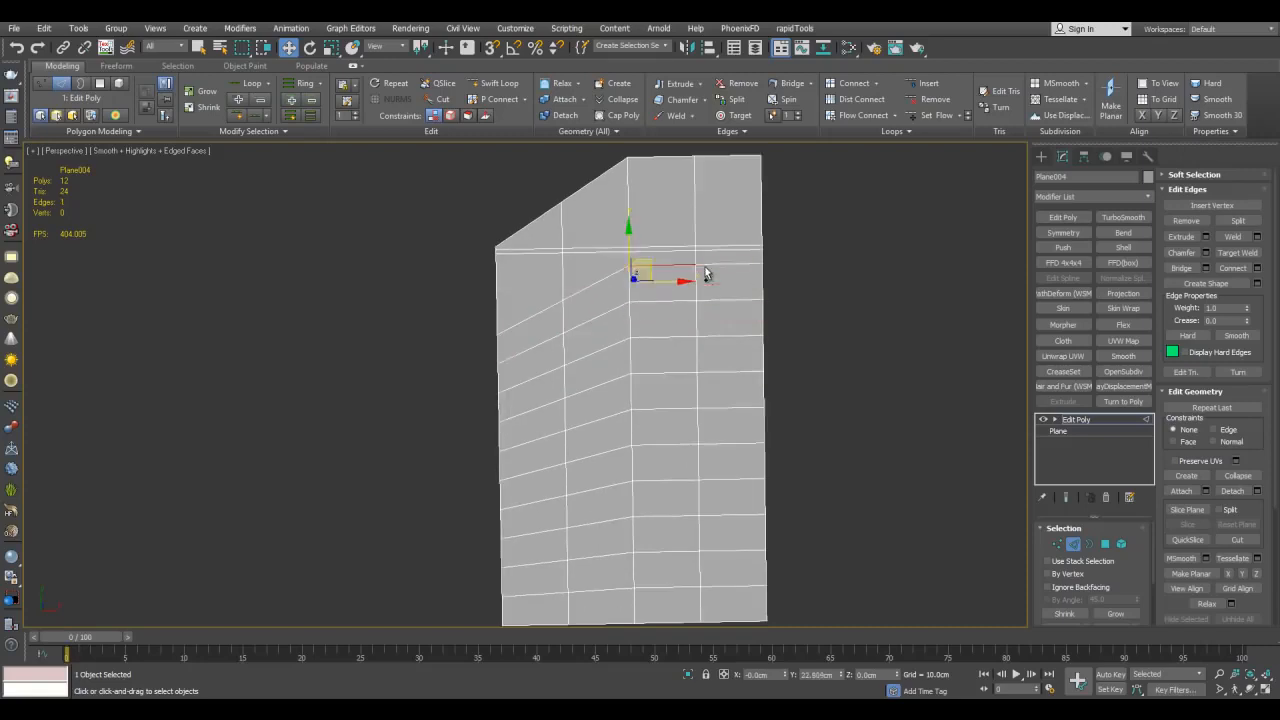
pyautogui.hotkey('ctrl', 'z')
pyautogui.click(1095, 419)
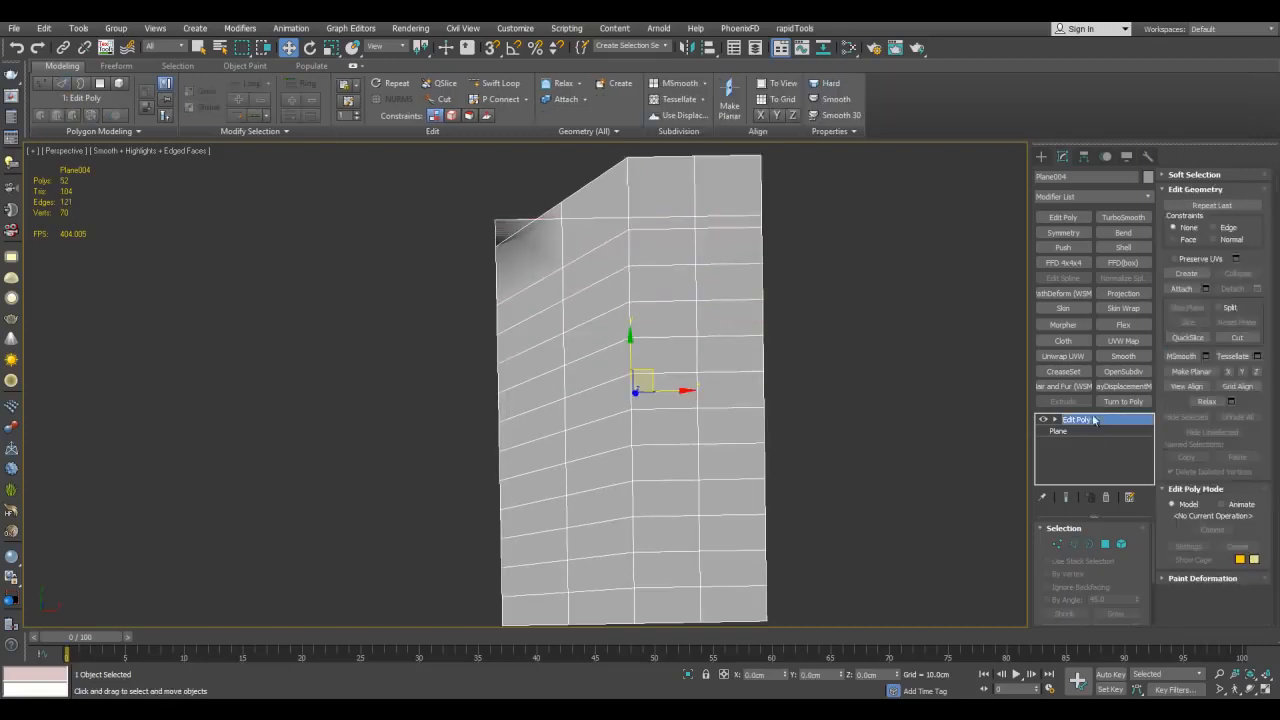
pyautogui.rightClick(1095, 420)
pyautogui.click(1125, 145)
pyautogui.click(1063, 217)
# Remove the inner horizontal edge loops again so that only the plane's vertical divisions are kept
pyautogui.moveTo(791, 260); pyautogui.dragTo(790, 239, button='middle')
pyautogui.press('2')
pyautogui.press('q')
pyautogui.moveTo(746, 255); pyautogui.dragTo(744, 533)
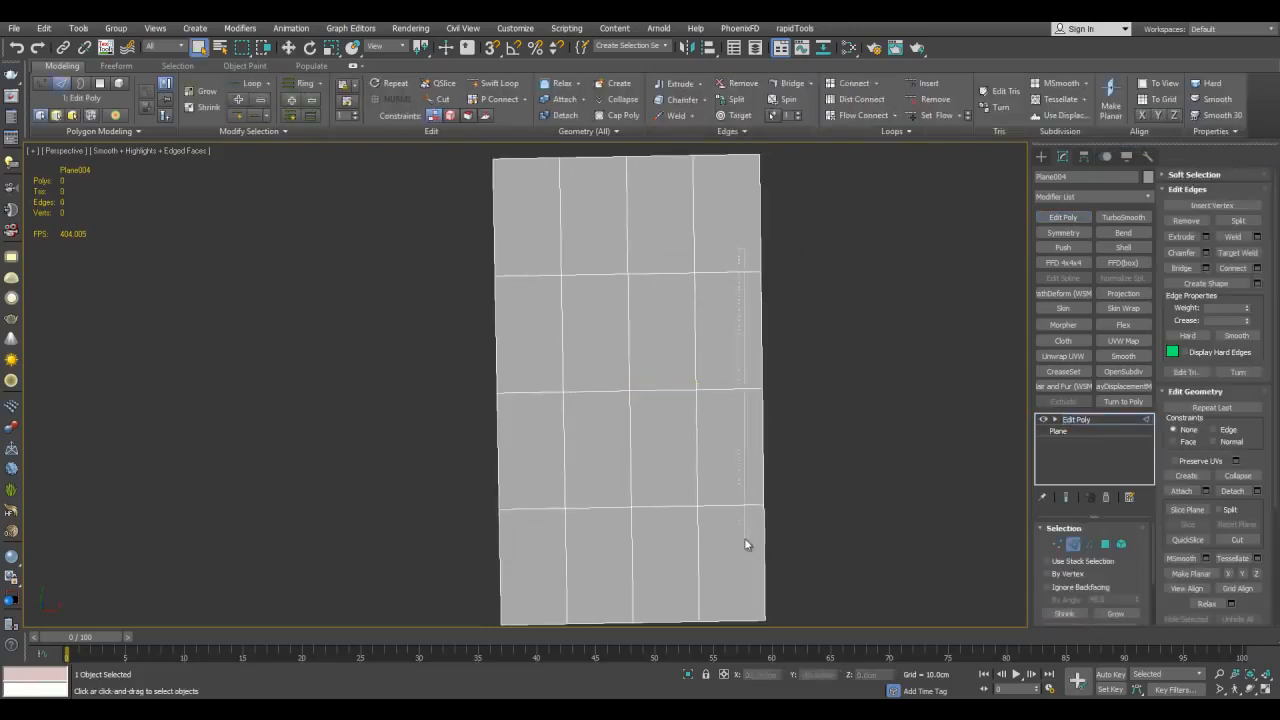
pyautogui.scroll(-3, 780, 480)
pyautogui.hotkey('alt', 'l')
pyautogui.keyDown('ctrl'); pyautogui.click(1204, 225); pyautogui.keyUp('ctrl')
# Connect the plane's vertical edges with 11 segments
pyautogui.scroll(3, 752, 264)
pyautogui.click(698, 338)
pyautogui.hotkey('alt', 'r')
pyautogui.hotkey('ctrl', 'shift', 'e')
pyautogui.moveTo(929, 337); pyautogui.dragTo(917, 265, button='middle')
pyautogui.moveTo(635, 344); pyautogui.dragTo(637, 337)
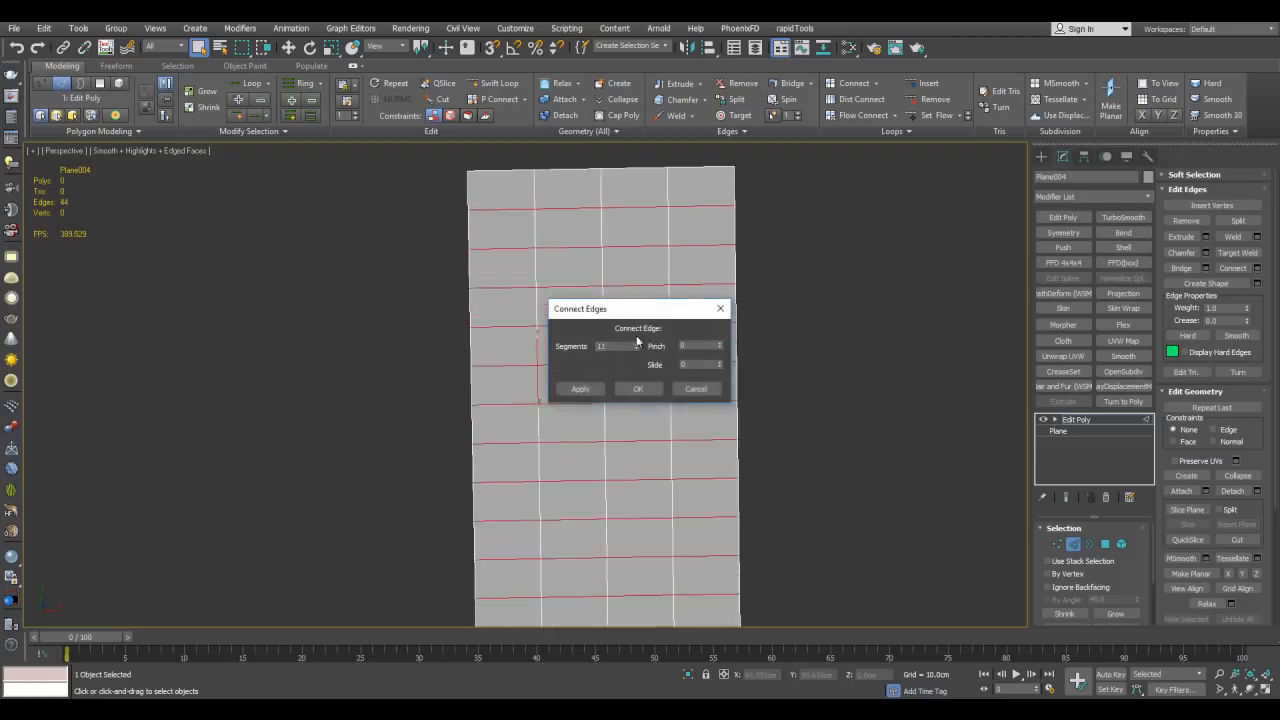
pyautogui.click(642, 391)
pyautogui.scroll(-3, 677, 369)
# Insert an extra vertical edge loop with Swift Loop close to the plane's right border
pyautogui.press('4')
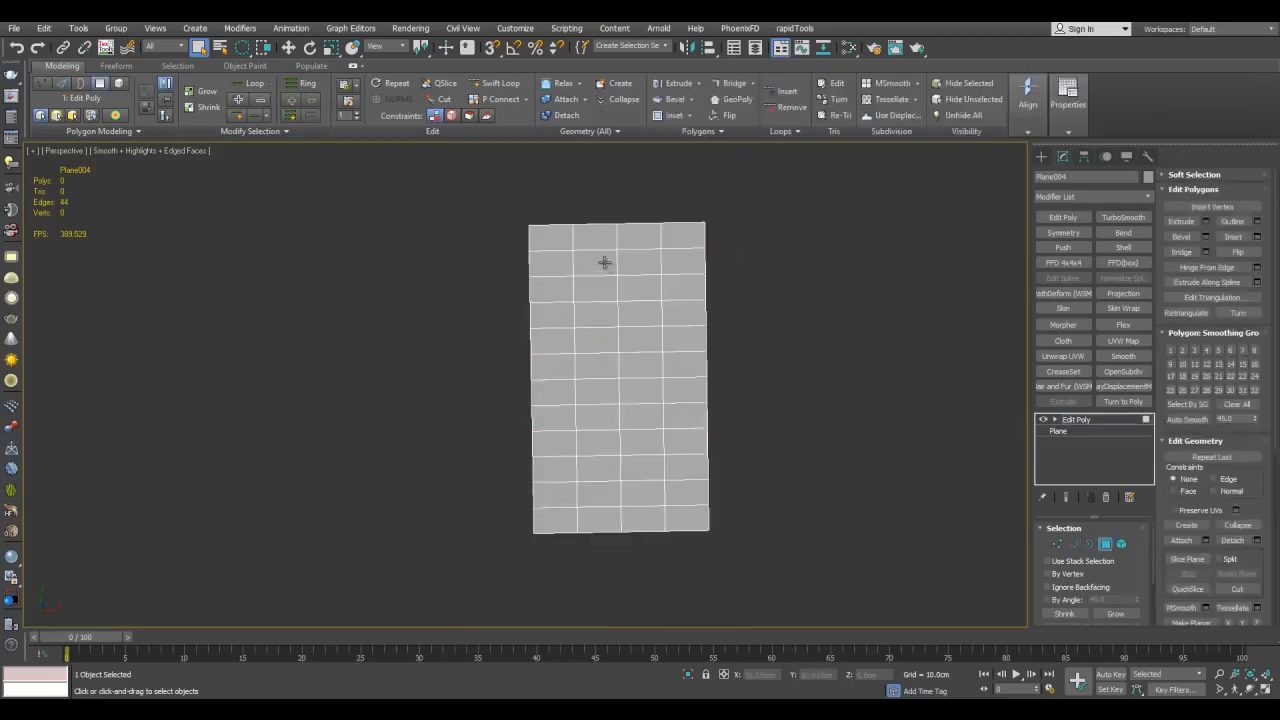
pyautogui.press('2')
pyautogui.doubleClick(694, 280)
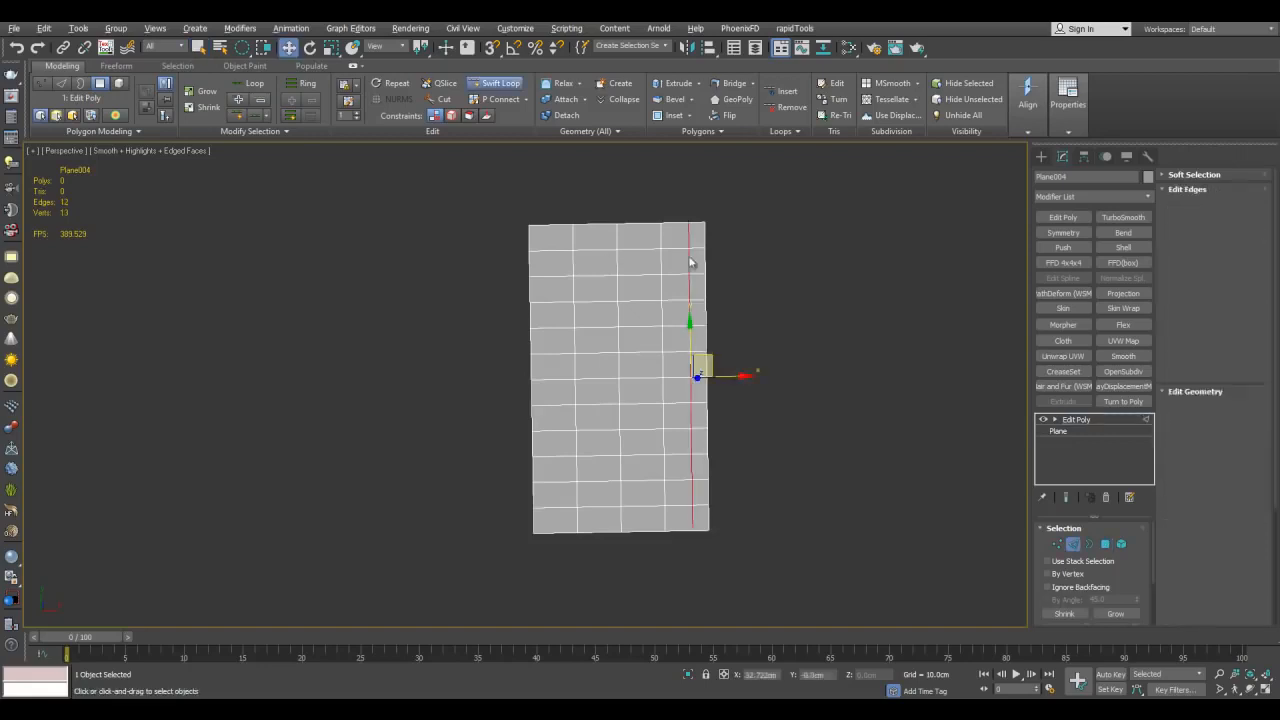
# Select three-polygon strips in every second row of the plane and delete them to form five rectangular openings
pyautogui.press('4')
pyautogui.moveTo(616, 284); pyautogui.dragTo(675, 270)
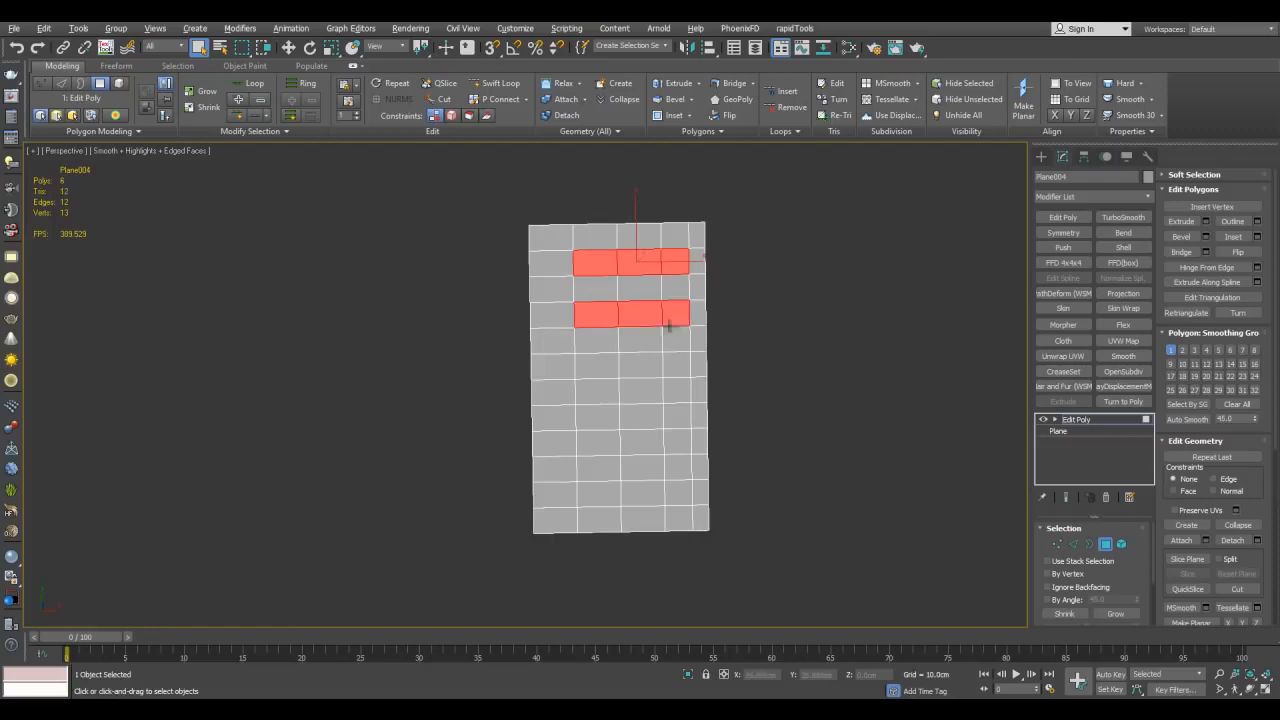
pyautogui.keyDown('shift'); pyautogui.click(633, 373); pyautogui.keyUp('shift')
pyautogui.keyDown('ctrl'); pyautogui.click(606, 415); pyautogui.keyUp('ctrl')
pyautogui.keyDown('shift'); pyautogui.click(662, 420); pyautogui.keyUp('shift')
pyautogui.keyDown('ctrl'); pyautogui.click(615, 470); pyautogui.keyUp('ctrl')
pyautogui.keyDown('shift'); pyautogui.click(665, 474); pyautogui.keyUp('shift')
pyautogui.press('Delete')
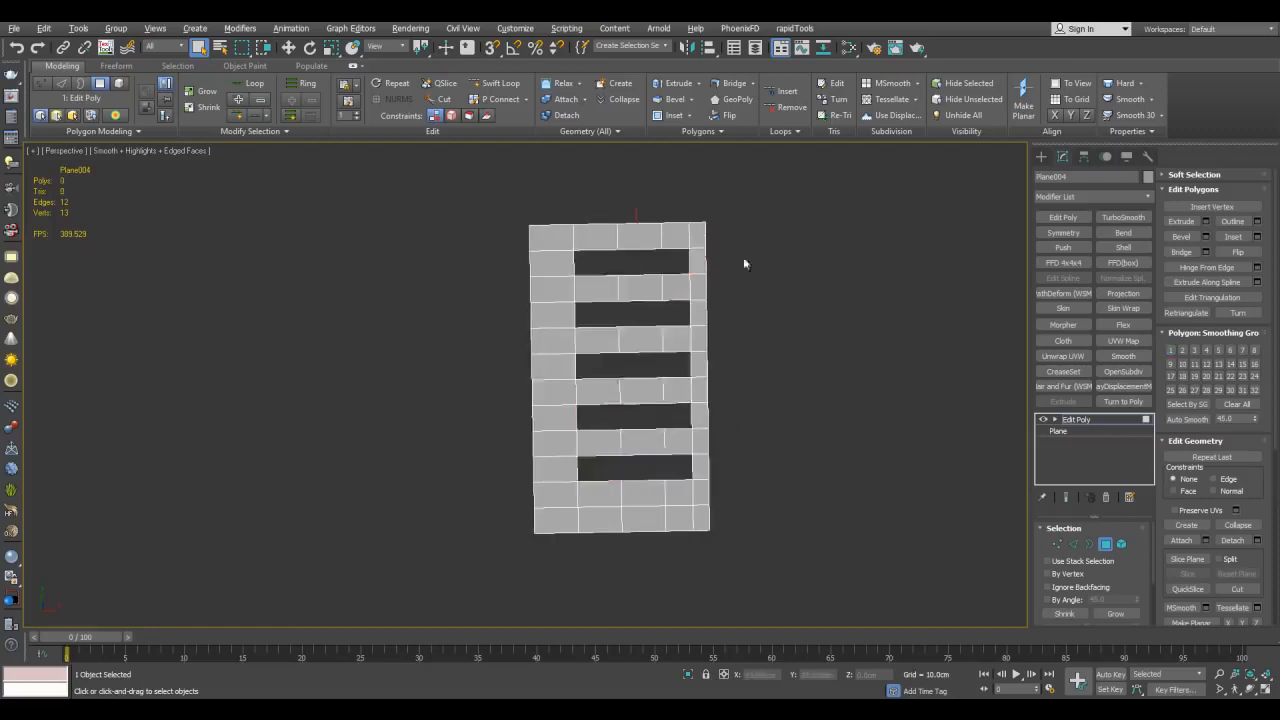
# Cut diagonally across the slotted plane's upper-left corner and delete the corner vertex
pyautogui.scroll(3, 712, 270)
pyautogui.press('1')
pyautogui.hotkey('alt', 'c')
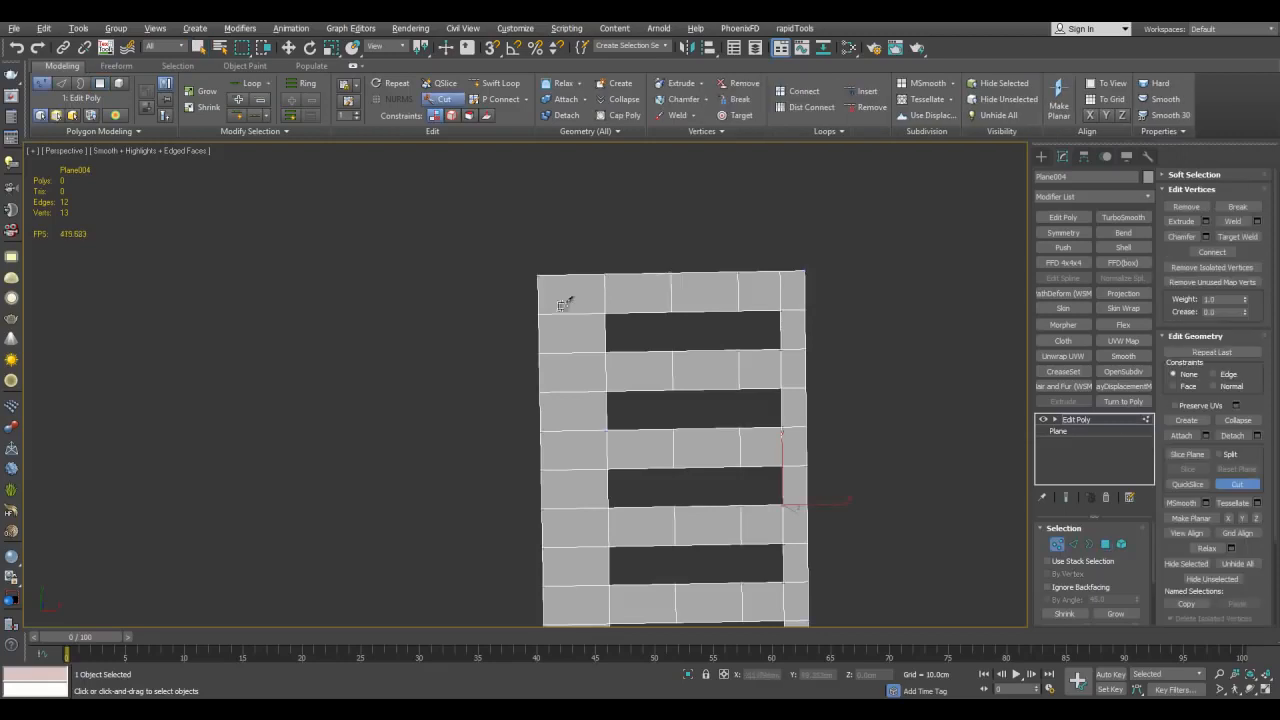
pyautogui.rightClick(540, 277)
pyautogui.moveTo(514, 244); pyautogui.dragTo(608, 280)
pyautogui.press('Delete')
pyautogui.moveTo(676, 330); pyautogui.dragTo(646, 270, button='middle')
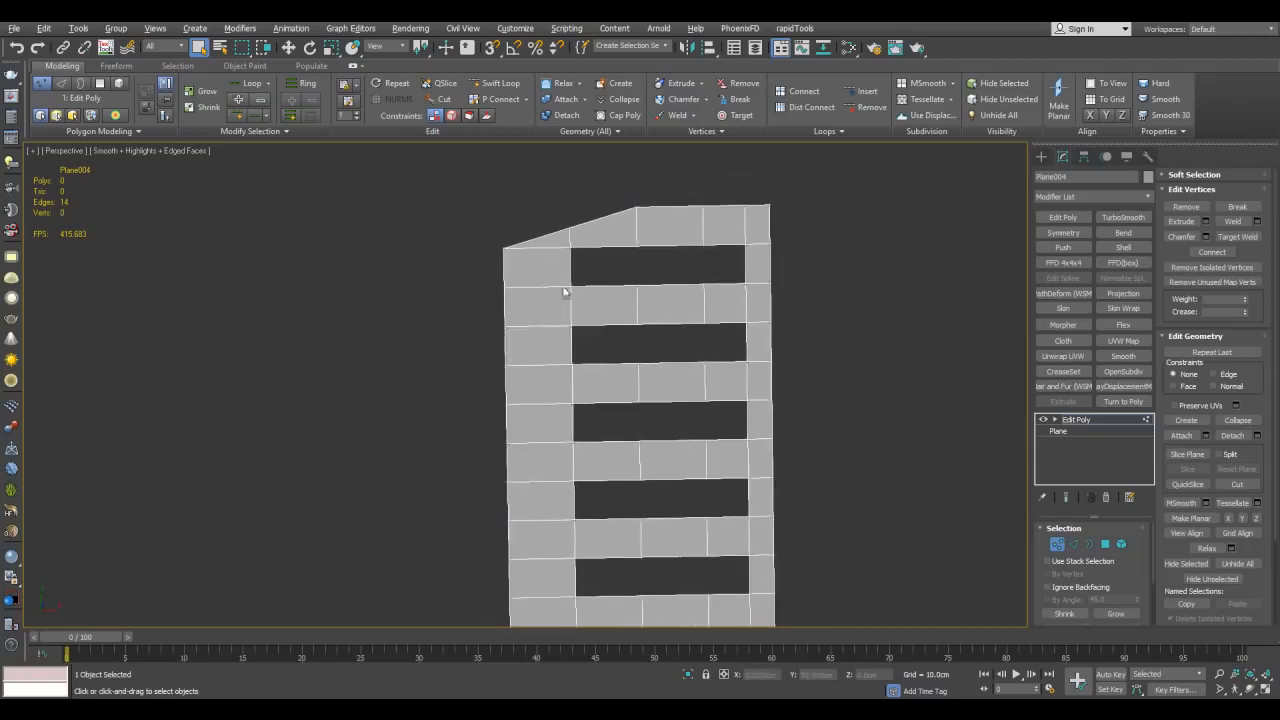
pyautogui.moveTo(867, 342)
pyautogui.mouseDown(button='middle')
pyautogui.moveTo(877, 302)
pyautogui.moveTo(867, 323)
pyautogui.mouseUp(button='middle')
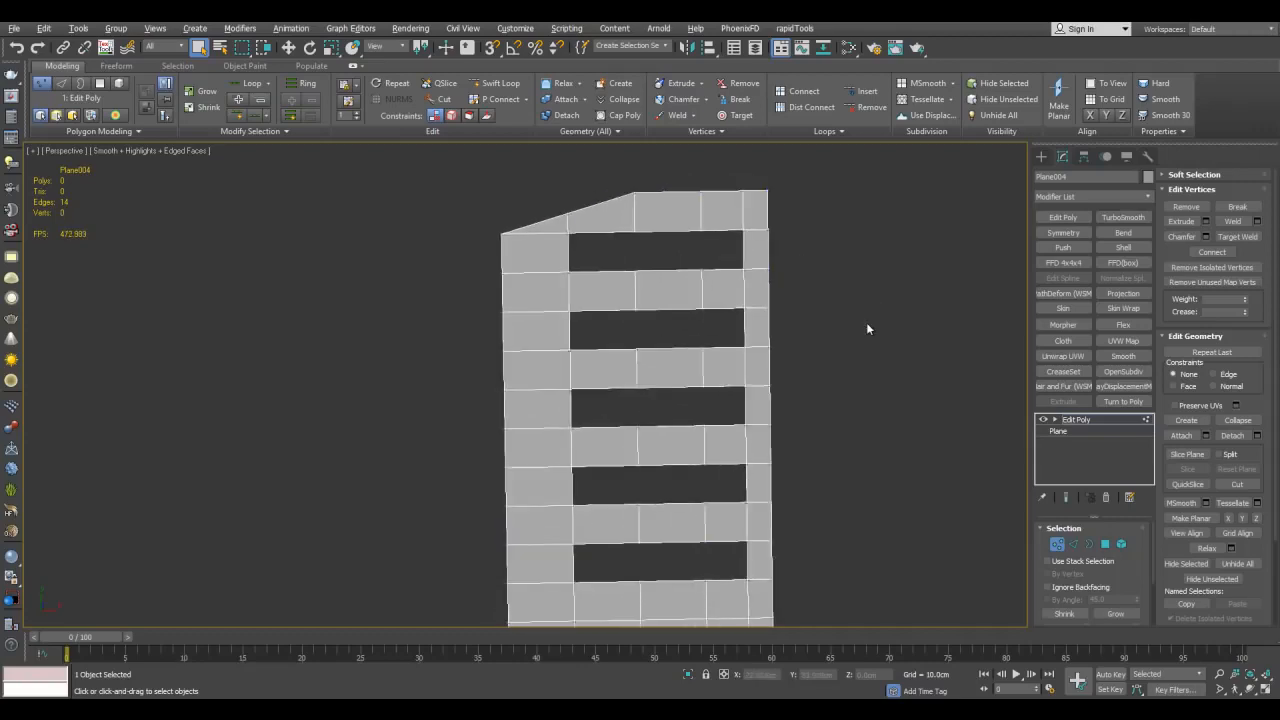
# Undo the corner cut, the openings and the added edge loops back to the plane with only vertical divisions
pyautogui.hotkey('ctrl', 'z')
pyautogui.hotkey('ctrl', 'z')
pyautogui.hotkey('ctrl', 'z')
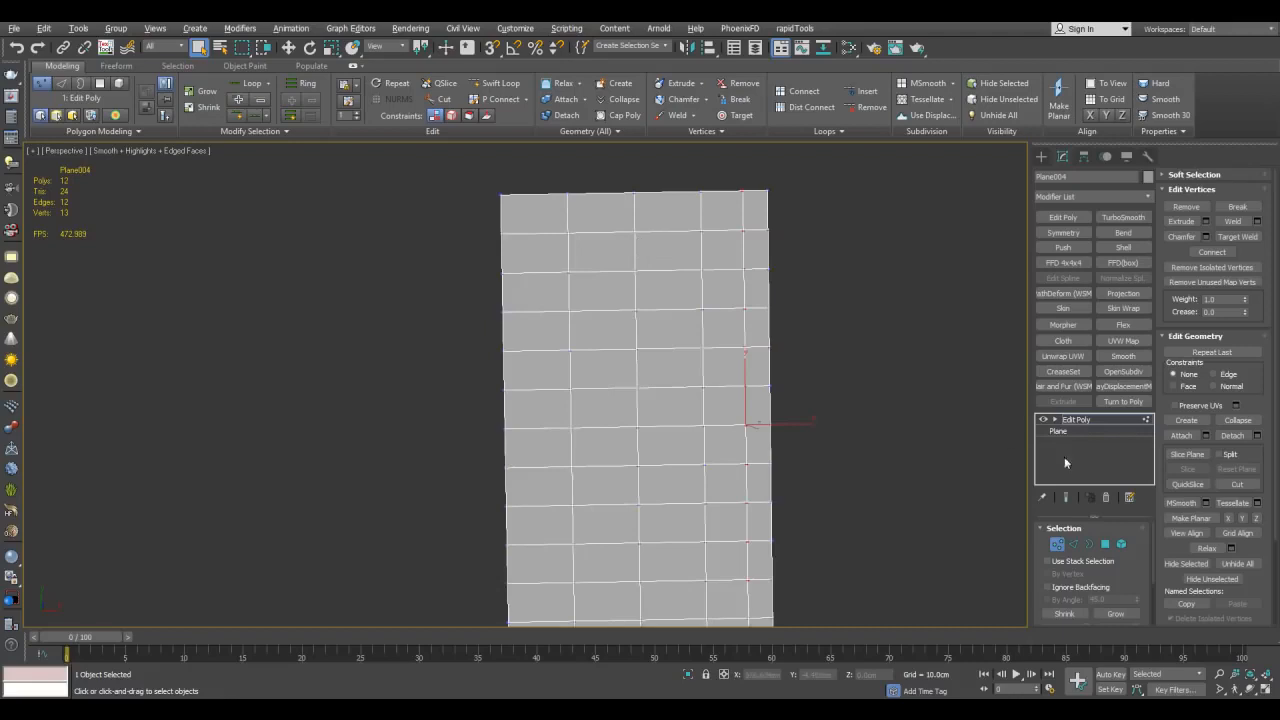
pyautogui.click(1043, 421)
pyautogui.click(1043, 421)
pyautogui.hotkey('ctrl', 'z')
pyautogui.hotkey('ctrl', 'z')
pyautogui.hotkey('ctrl', 'z')
# Insert one horizontal edge loop with Swift Loop near the plane's upper end
pyautogui.moveTo(804, 307); pyautogui.dragTo(807, 324, button='middle')
pyautogui.hotkey('alt', '1')
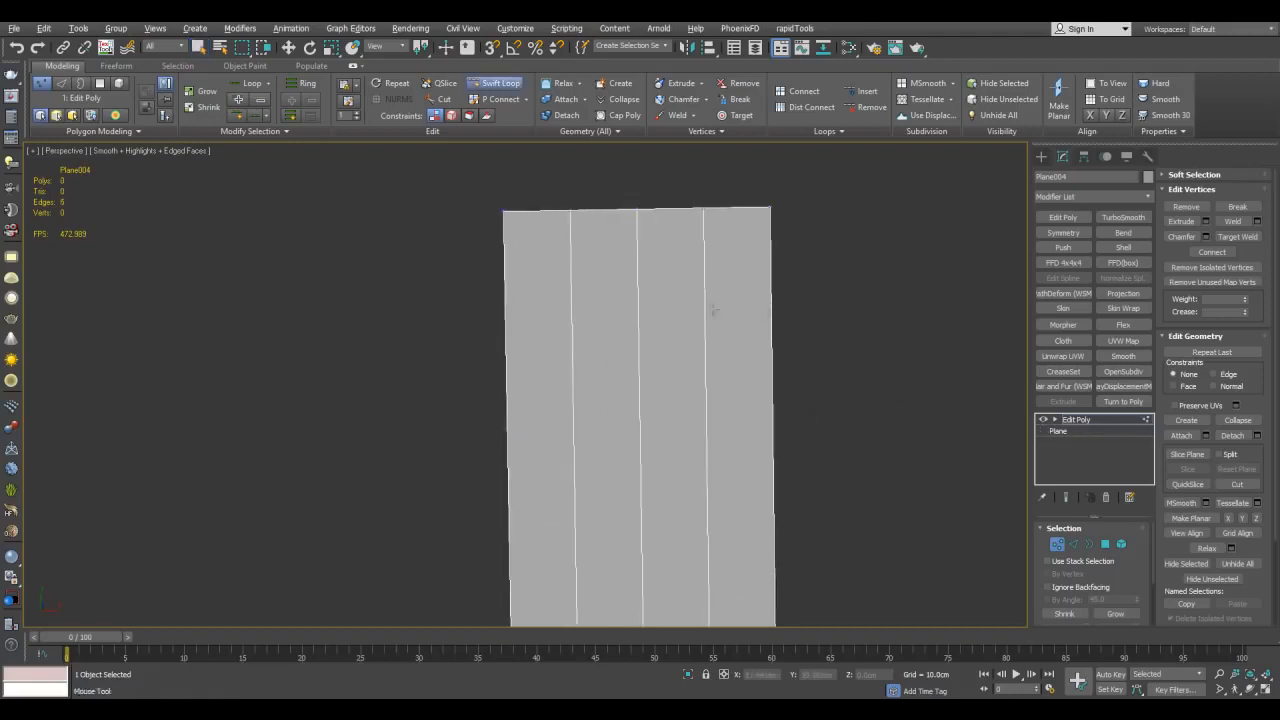
pyautogui.click(717, 295)
pyautogui.rightClick(737, 257)
pyautogui.moveTo(657, 241); pyautogui.dragTo(654, 246, button='middle')
# Cut diagonally from the left end of the new horizontal loop to the middle of the upper border and delete the corner vertex
pyautogui.press('1')
pyautogui.hotkey('alt', 'c')
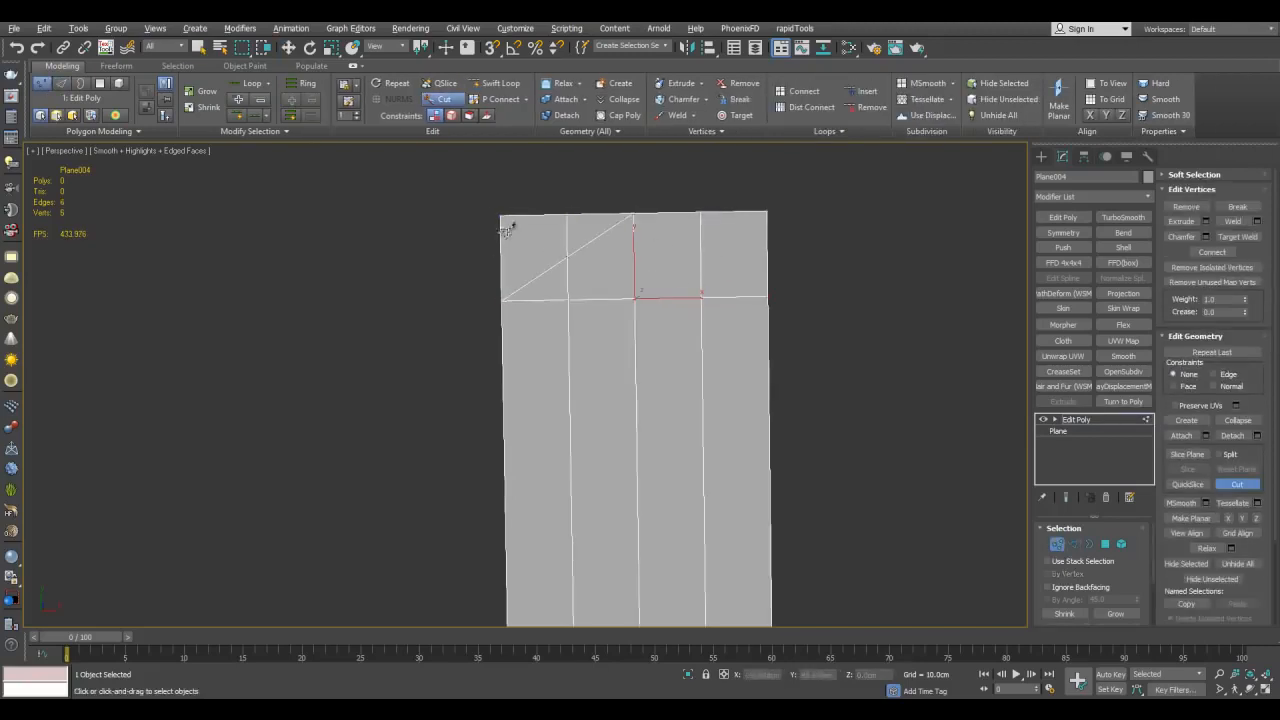
pyautogui.rightClick(504, 237)
pyautogui.moveTo(485, 201); pyautogui.dragTo(555, 224)
pyautogui.press('Delete')
pyautogui.moveTo(659, 273); pyautogui.dragTo(651, 166, button='middle')
pyautogui.scroll(-2, 648, 160)
pyautogui.moveTo(721, 307); pyautogui.dragTo(711, 363, button='middle')
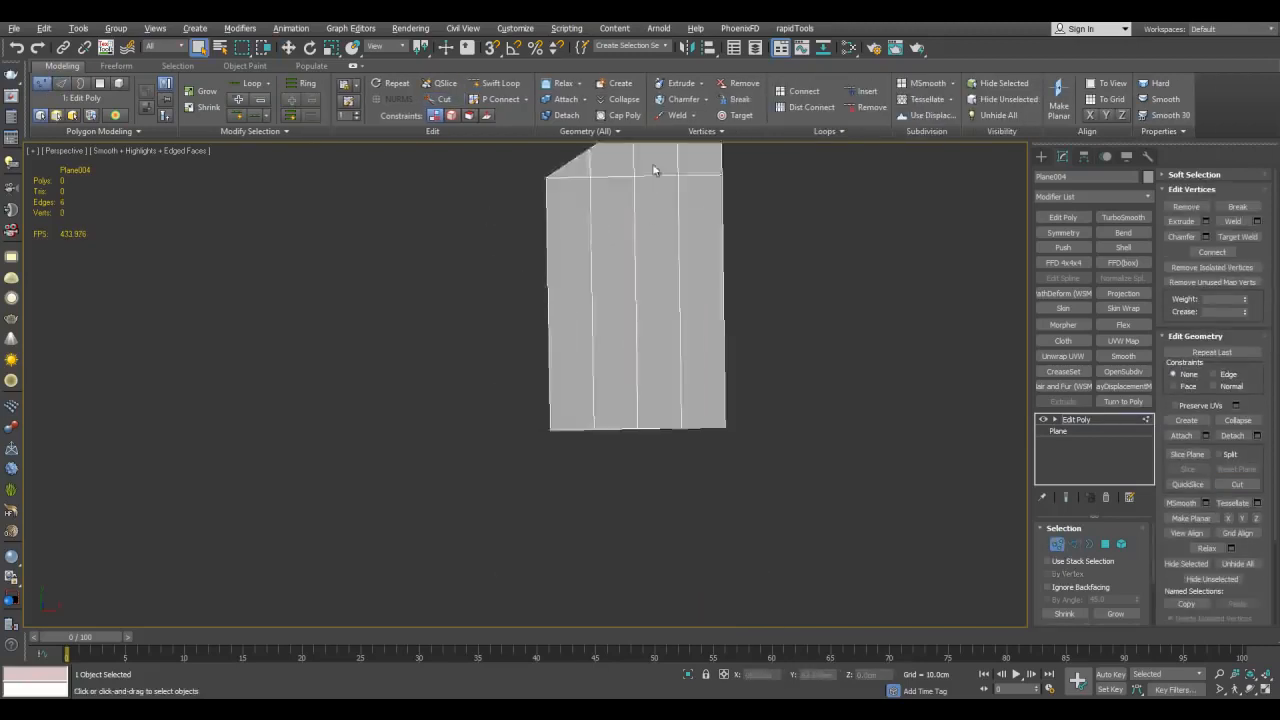
pyautogui.scroll(2, 711, 363)
pyautogui.moveTo(608, 232); pyautogui.dragTo(671, 322, button='middle')
pyautogui.scroll(-2, 651, 366)
# Select the four long polygons below the horizontal loop, and the row of vertices along that loop
pyautogui.press('4')
pyautogui.moveTo(568, 342); pyautogui.dragTo(671, 355)
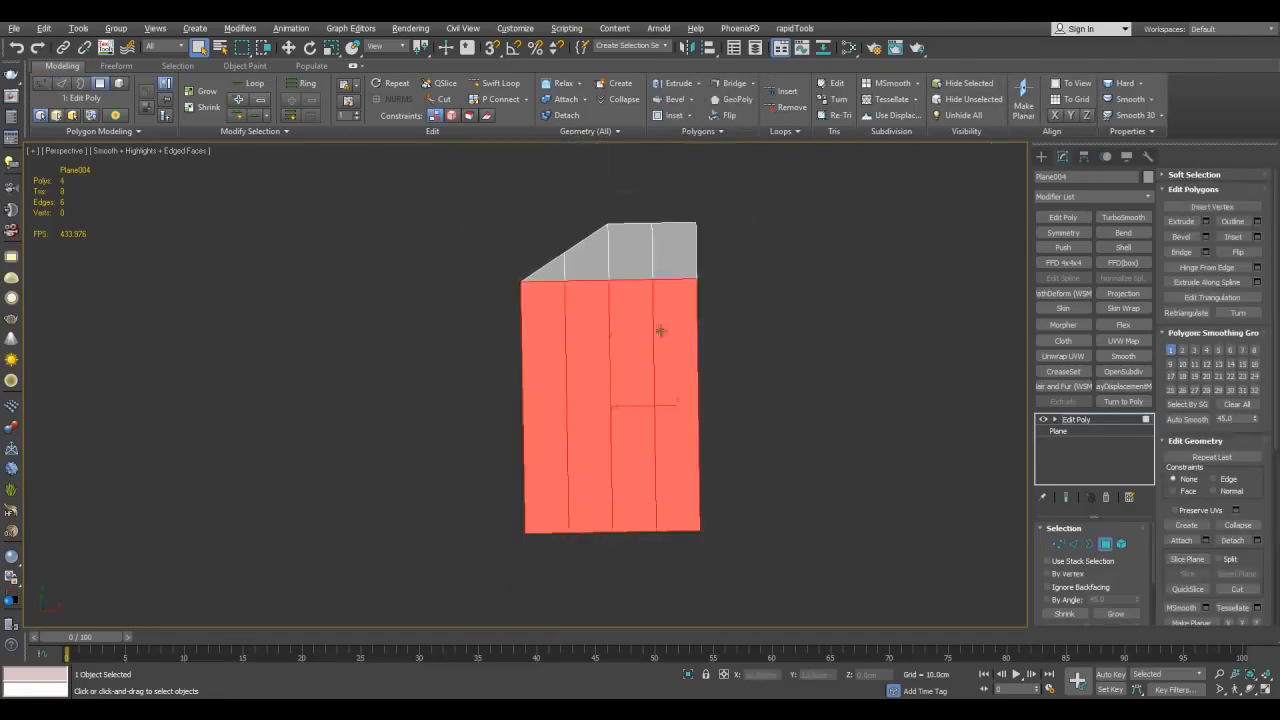
pyautogui.scroll(2, 599, 280)
pyautogui.press('2')
pyautogui.moveTo(455, 249); pyautogui.dragTo(856, 345)
pyautogui.moveTo(822, 354); pyautogui.dragTo(802, 292, button='middle')
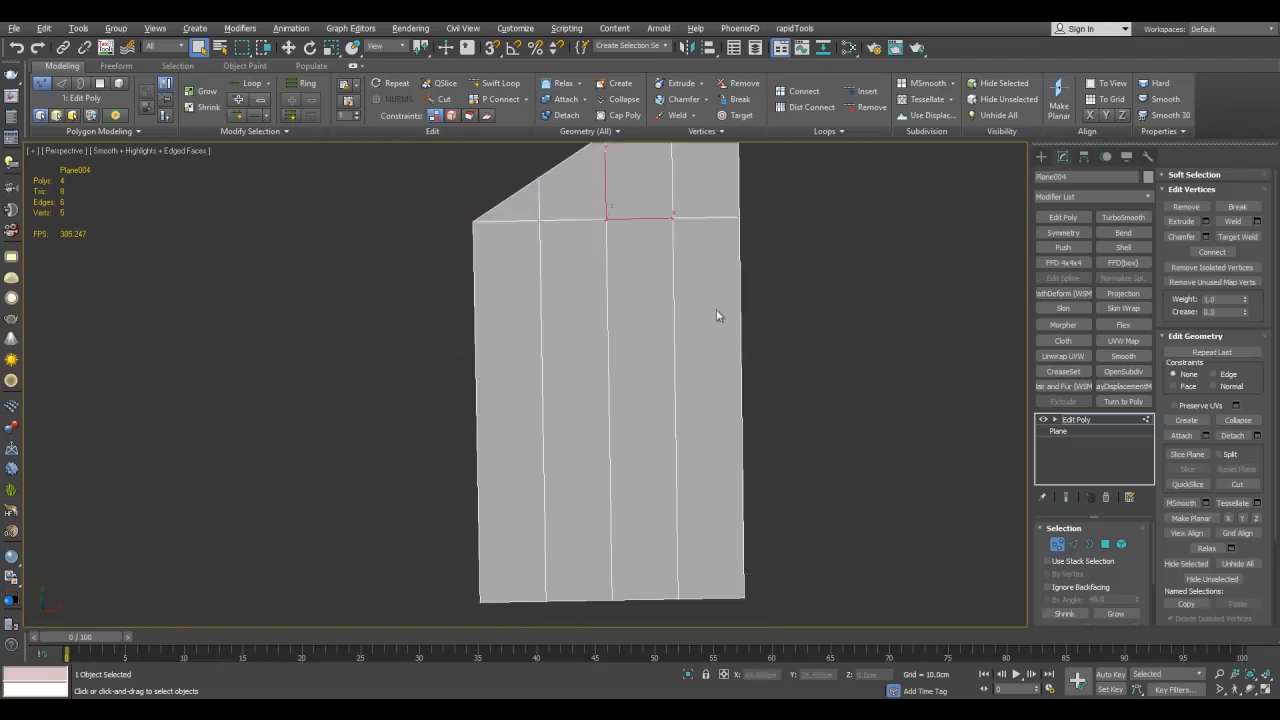
# Connect the vertical edges below the horizontal loop with 9 segments
pyautogui.click(673, 301)
pyautogui.hotkey('alt', 'r')
pyautogui.hotkey('ctrl', 'shift', 'e')
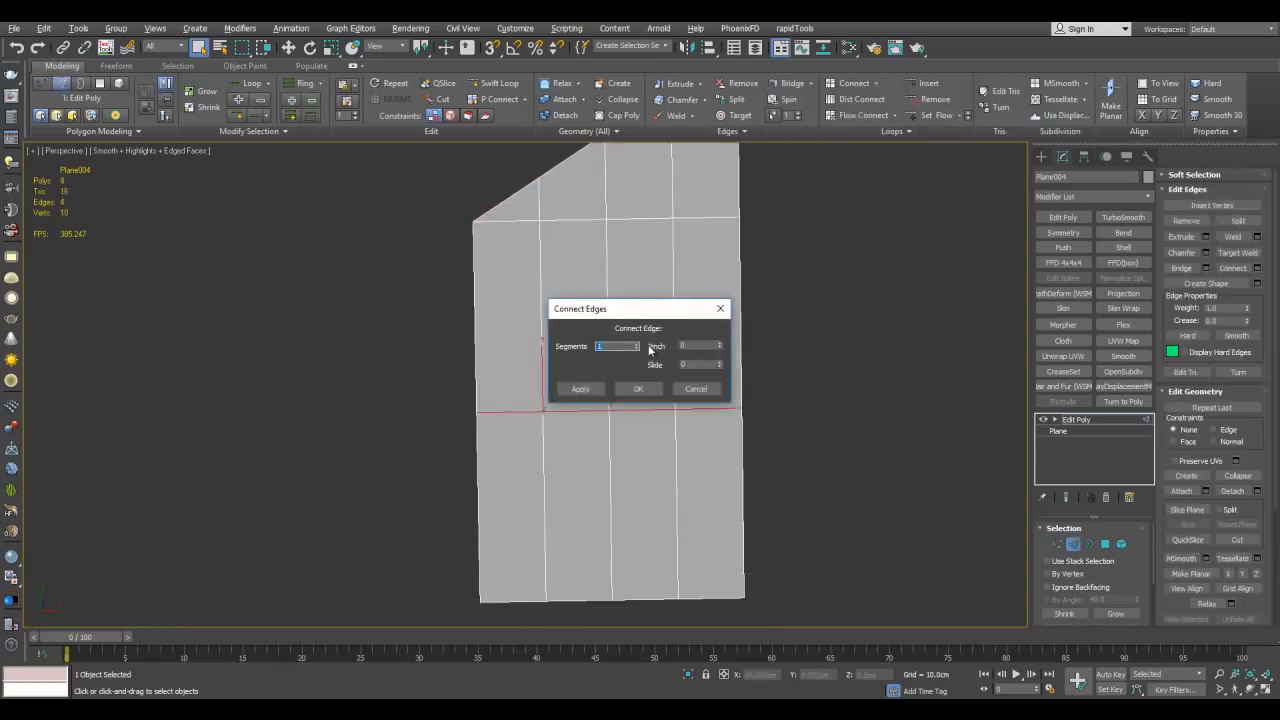
pyautogui.doubleClick(637, 344)
pyautogui.click(637, 344)
pyautogui.click(637, 344)
pyautogui.click(637, 344)
pyautogui.click(637, 344)
pyautogui.click(637, 344)
pyautogui.click(637, 344)
pyautogui.moveTo(585, 145); pyautogui.dragTo(557, 204, button='middle')
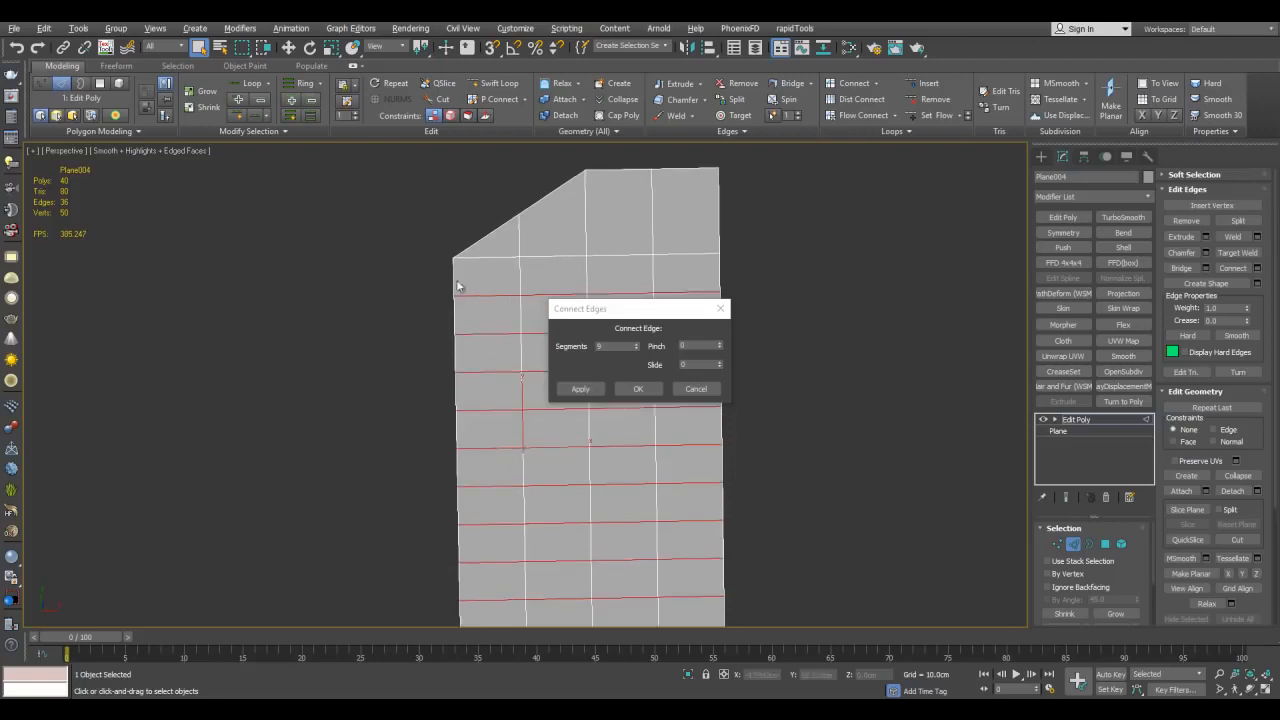
pyautogui.click(638, 389)
# Select polygons in alternate rows of the new grid below the angled corner
pyautogui.moveTo(649, 366); pyautogui.dragTo(591, 271, button='middle')
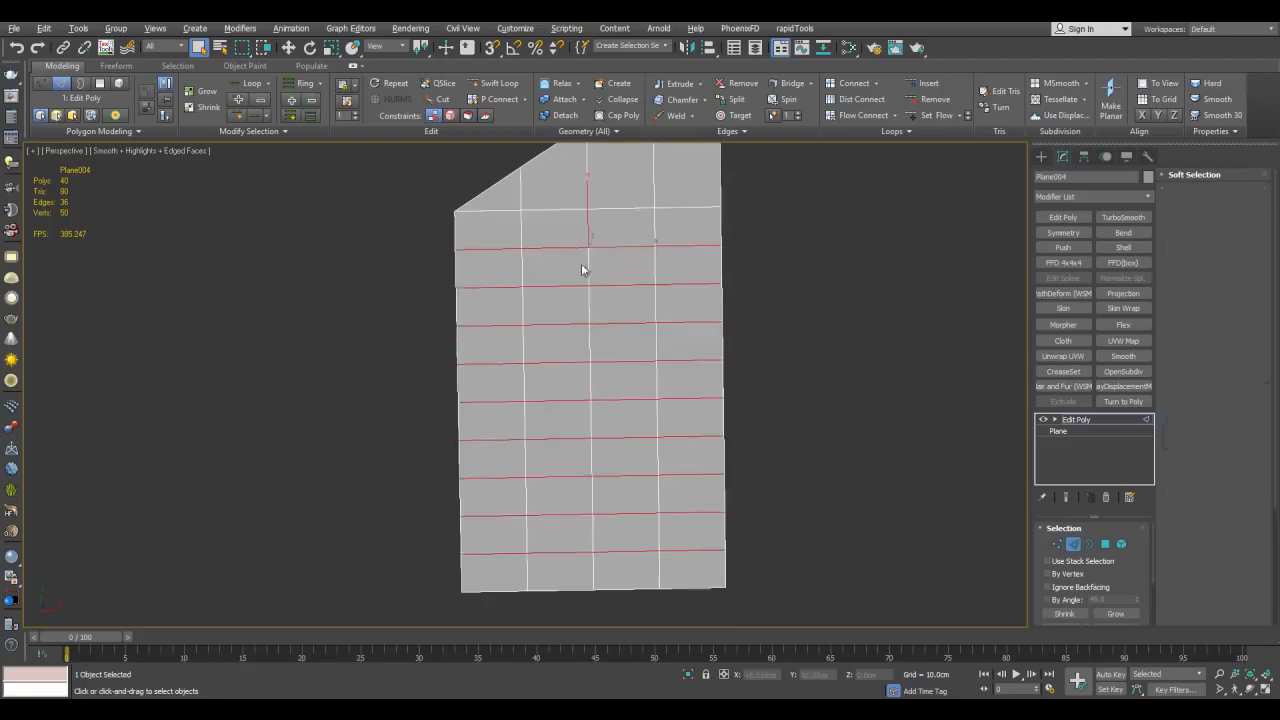
pyautogui.press('4')
pyautogui.click(595, 270)
pyautogui.keyDown('ctrl'); pyautogui.click(608, 349); pyautogui.keyUp('ctrl')
pyautogui.keyDown('ctrl'); pyautogui.click(590, 418); pyautogui.keyUp('ctrl')
# Delete the Edit Poly modifier and apply a fresh one to the plane
pyautogui.click(1127, 417)
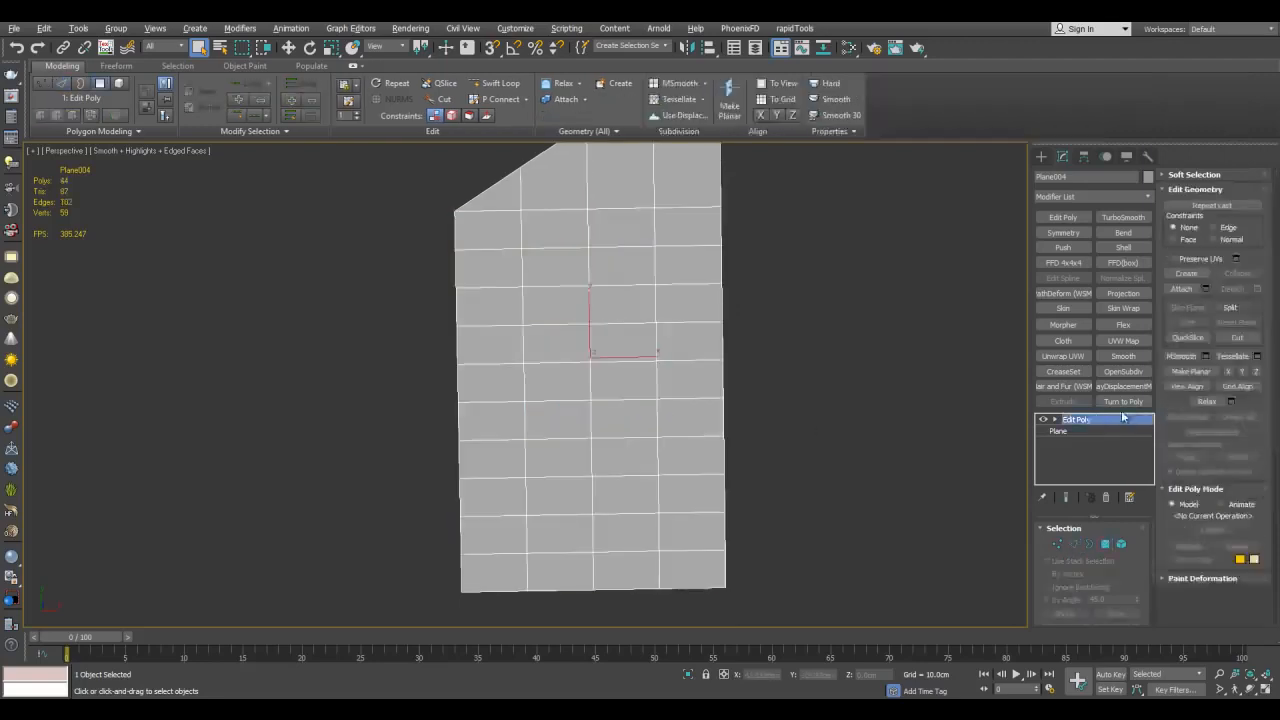
pyautogui.rightClick(1100, 419)
pyautogui.click(1110, 162)
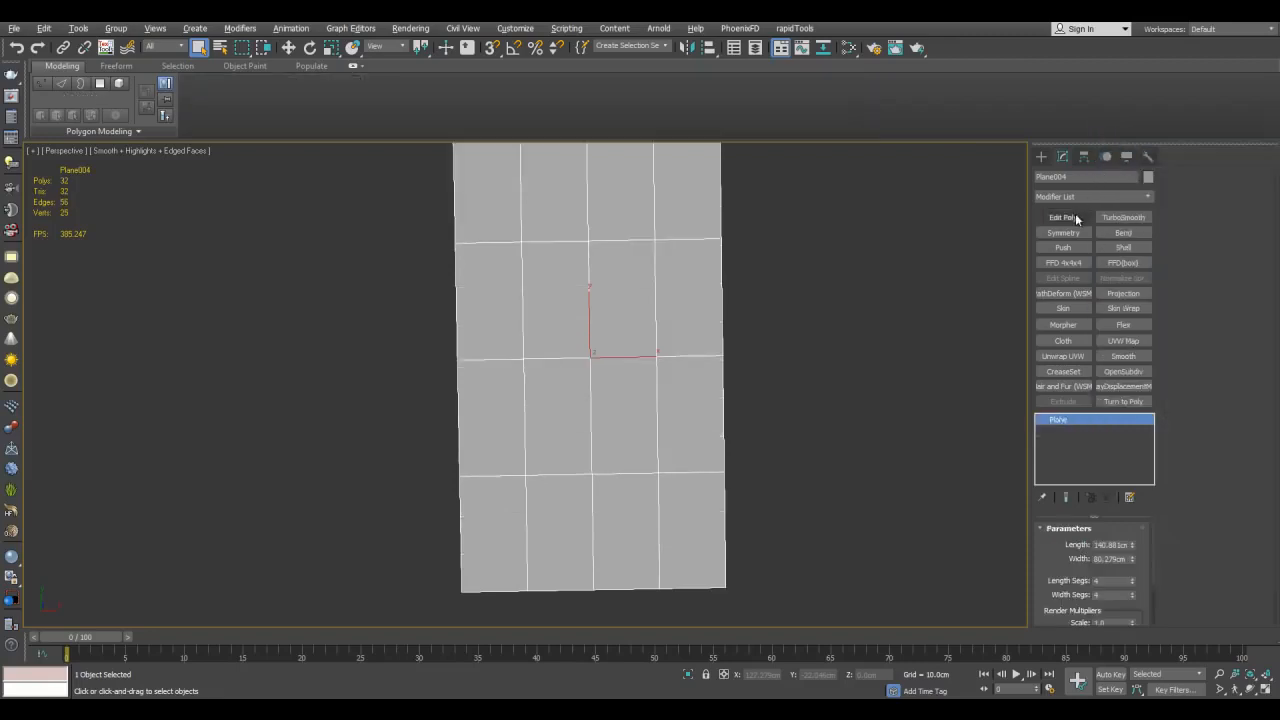
pyautogui.moveTo(771, 292); pyautogui.dragTo(768, 325, button='middle')
pyautogui.press('1')
pyautogui.press('r')
pyautogui.moveTo(672, 350); pyautogui.dragTo(840, 340, button='middle')
pyautogui.scroll(3, 903, 387)
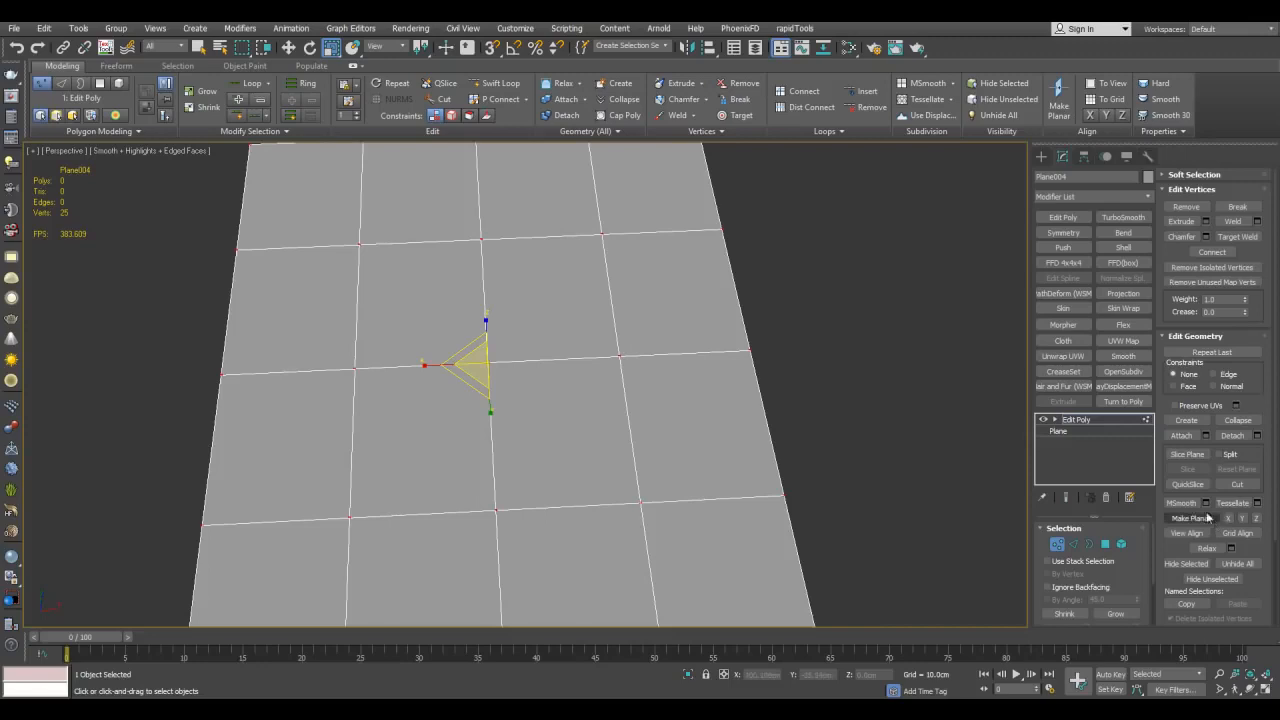
pyautogui.scroll(-3, 886, 356)
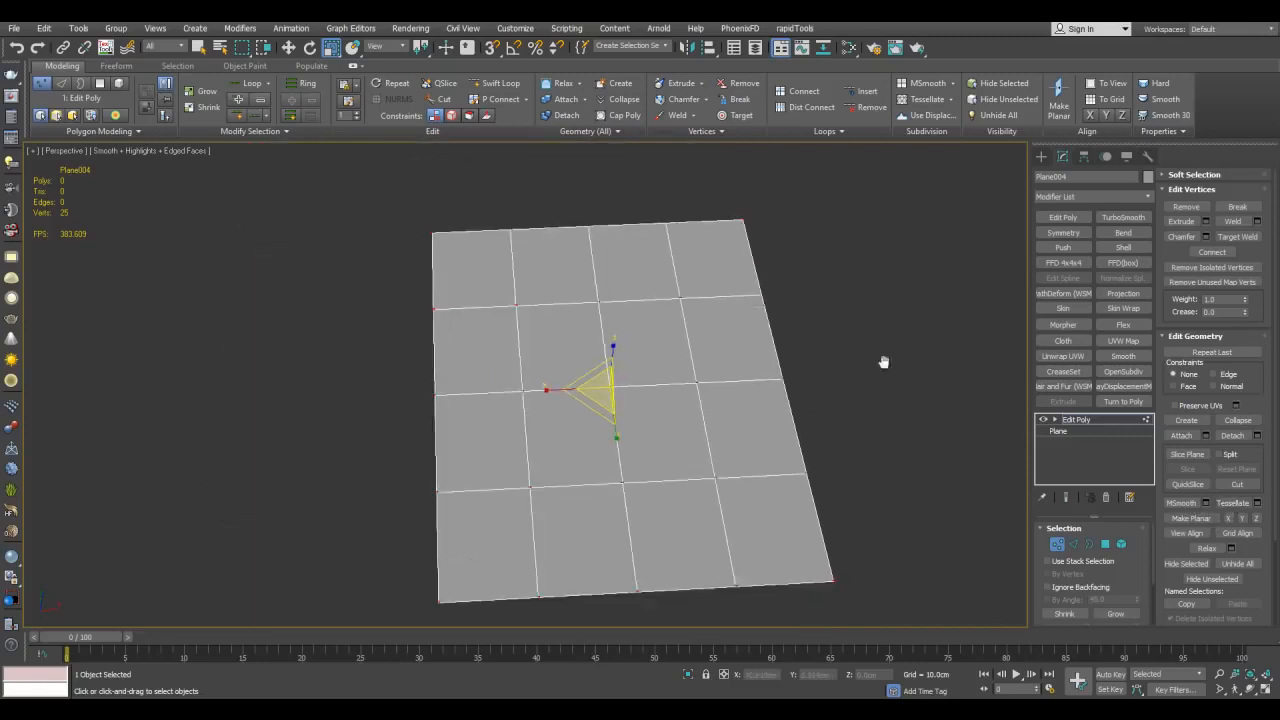
pyautogui.press('1')
pyautogui.scroll(3, 870, 366)
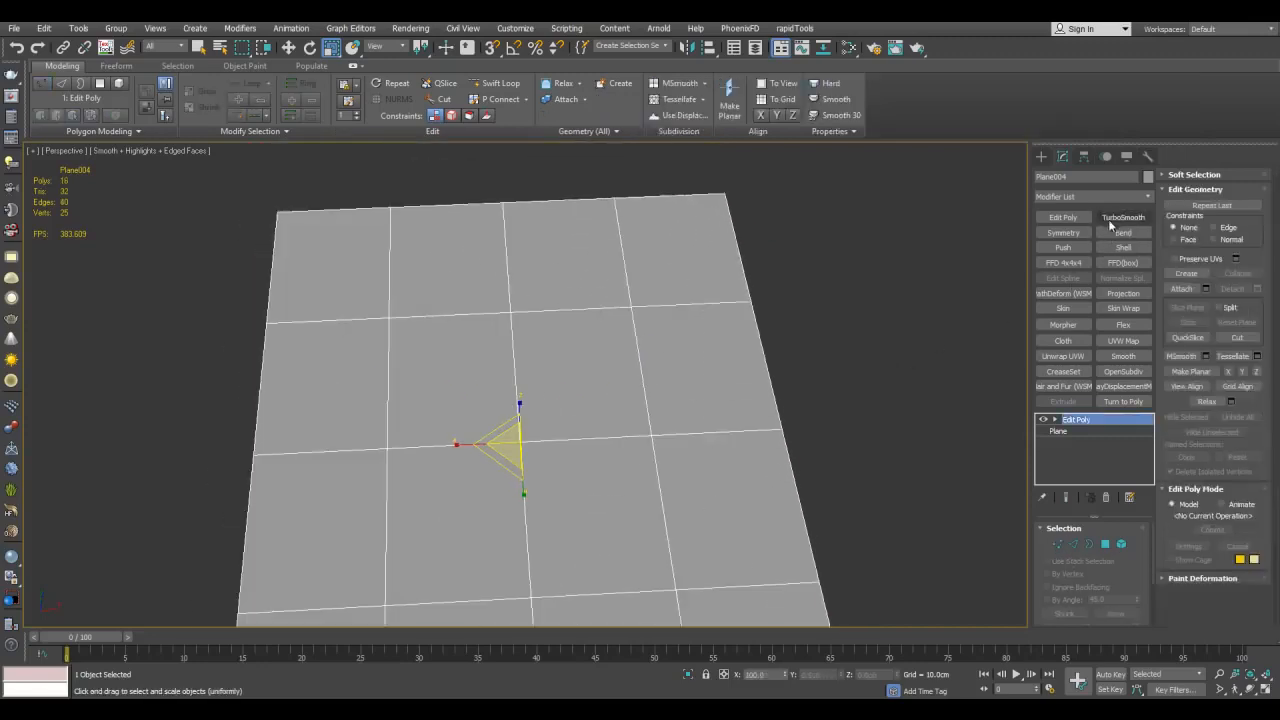
pyautogui.moveTo(878, 362); pyautogui.dragTo(906, 313, button='middle')
pyautogui.press('1')
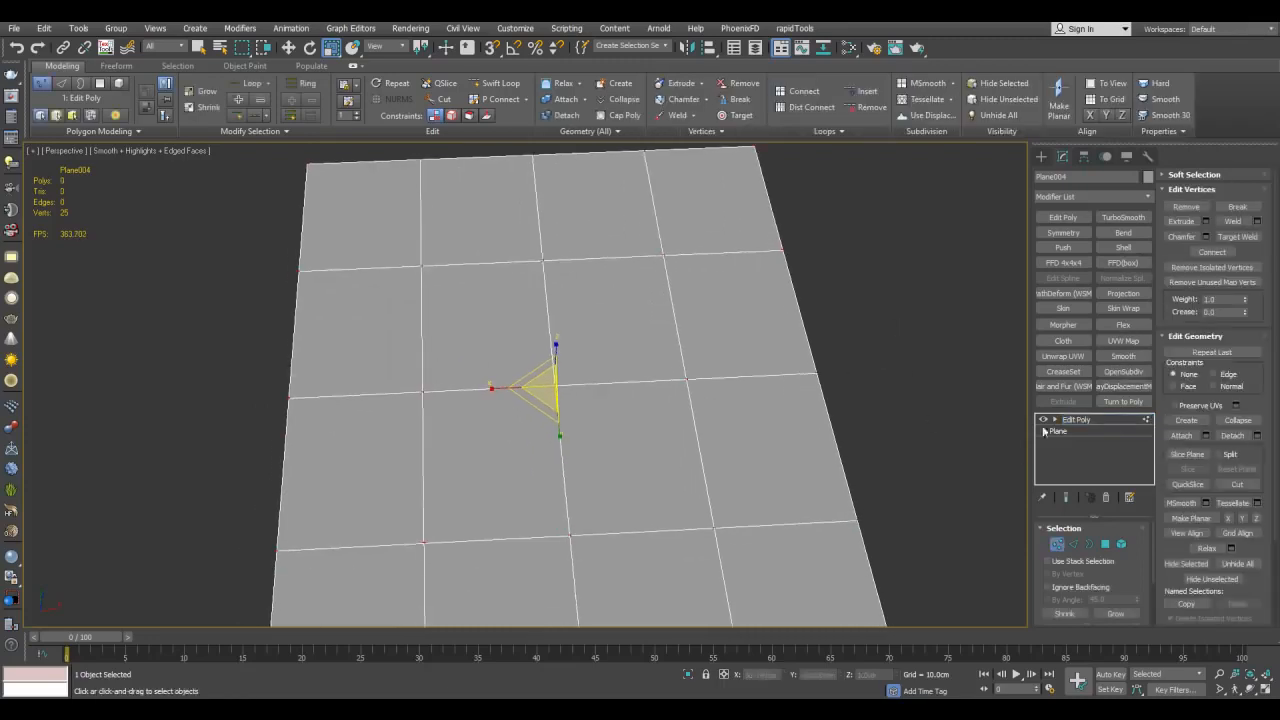
pyautogui.keyDown('alt'); pyautogui.moveTo(926, 370); pyautogui.dragTo(905, 346, button='middle'); pyautogui.keyUp('alt')
pyautogui.scroll(-3, 897, 337)
# Try beveling the four central polygons of the plane upward, and undo the bevel
pyautogui.press('4')
pyautogui.press('q')
pyautogui.scroll(4, 905, 346)
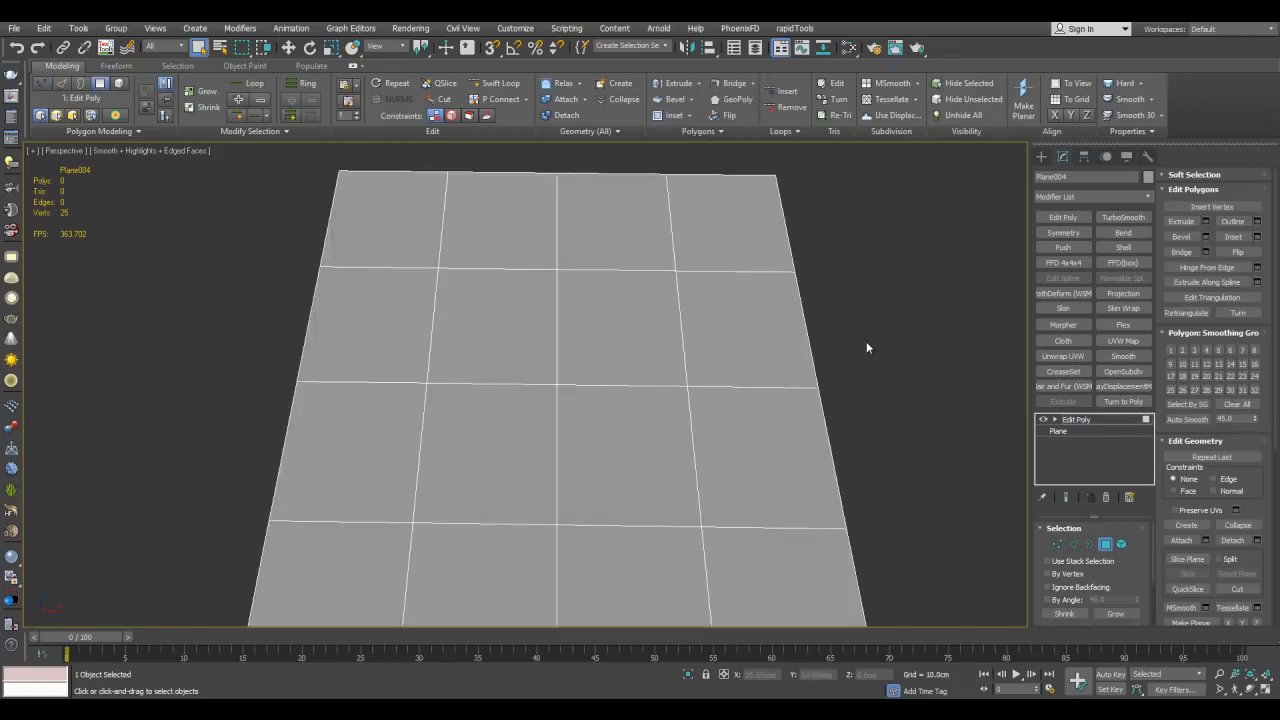
pyautogui.scroll(-3, 803, 372)
pyautogui.keyDown('alt'); pyautogui.moveTo(804, 375); pyautogui.dragTo(799, 369, button='middle'); pyautogui.keyUp('alt')
pyautogui.scroll(3, 797, 370)
pyautogui.moveTo(642, 386); pyautogui.dragTo(714, 442)
pyautogui.moveTo(714, 442); pyautogui.dragTo(719, 422, button='middle')
pyautogui.hotkey('ctrl', 'shift', 'b')
pyautogui.moveTo(691, 371); pyautogui.dragTo(691, 314)
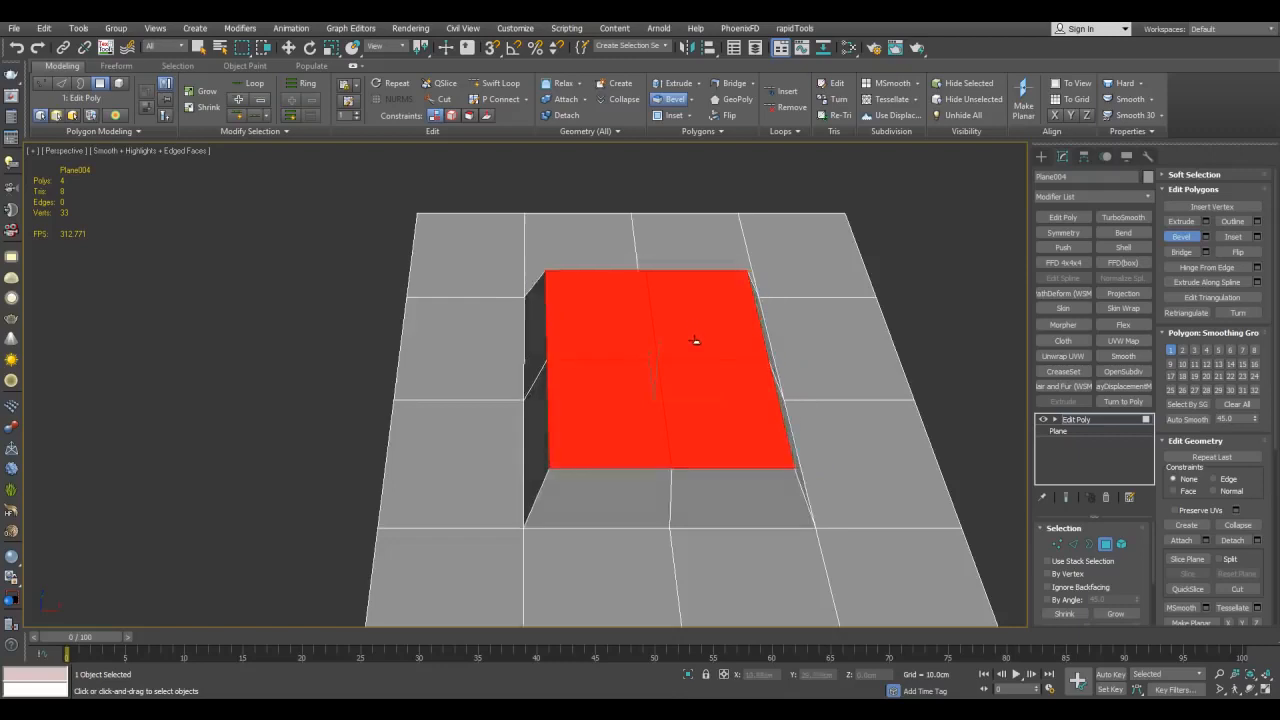
pyautogui.click(695, 341)
pyautogui.scroll(-3, 695, 341)
pyautogui.scroll(-3, 695, 341)
pyautogui.hotkey('ctrl', 'z')
# Try MSmooth and Tessellate on the plane's mesh, and undo both operations
pyautogui.scroll(3, 708, 344)
pyautogui.press('w')
pyautogui.keyDown('alt'); pyautogui.moveTo(661, 345); pyautogui.dragTo(822, 336, button='middle'); pyautogui.keyUp('alt')
pyautogui.press('1')
pyautogui.scroll(3, 834, 342)
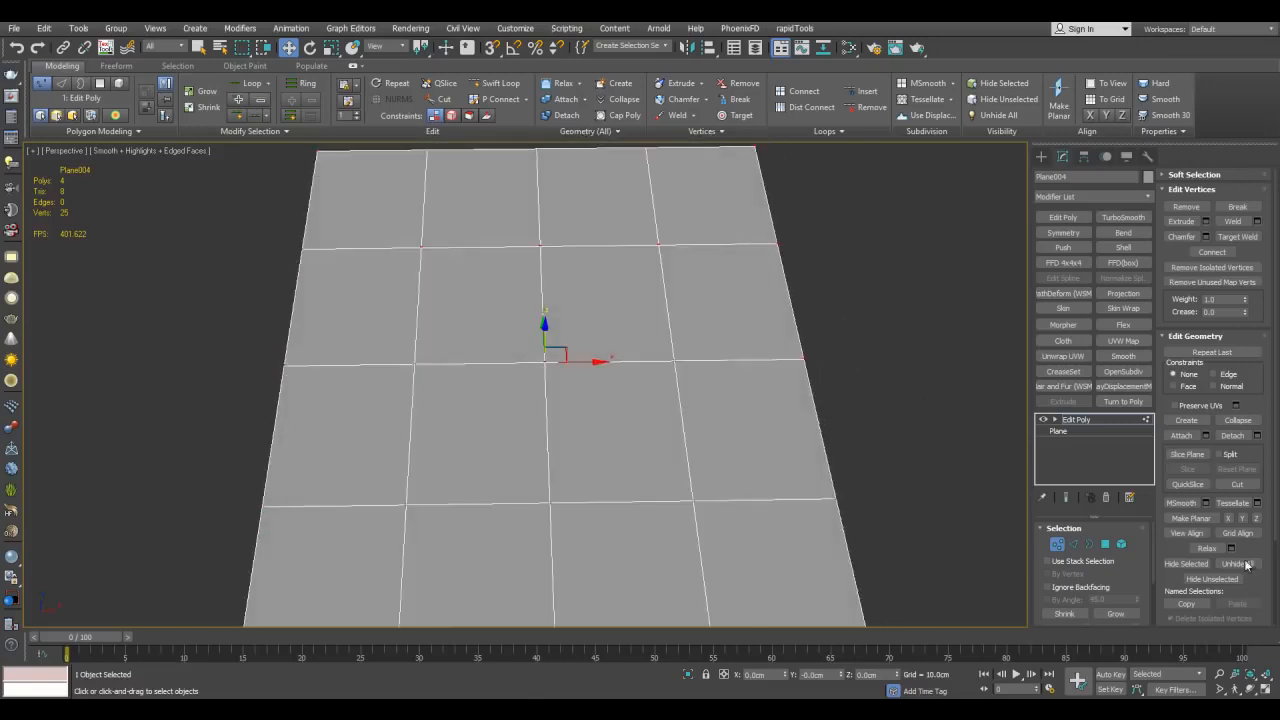
pyautogui.scroll(-2, 889, 369)
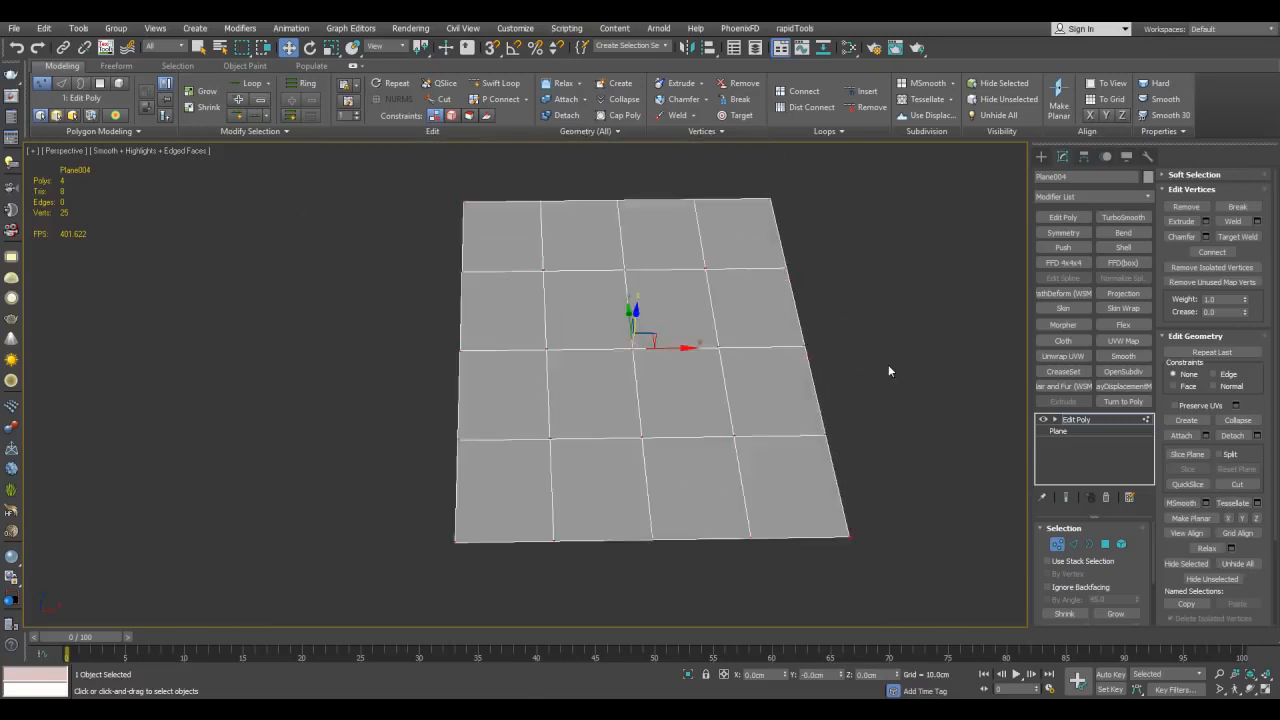
pyautogui.click(1182, 503)
pyautogui.click(1229, 505)
pyautogui.moveTo(766, 360); pyautogui.dragTo(711, 290, button='middle')
pyautogui.scroll(2, 758, 382)
pyautogui.scroll(-2, 711, 290)
pyautogui.moveTo(762, 393); pyautogui.dragTo(863, 394, button='middle')
pyautogui.hotkey('ctrl', 'z')
pyautogui.hotkey('ctrl', 'z')
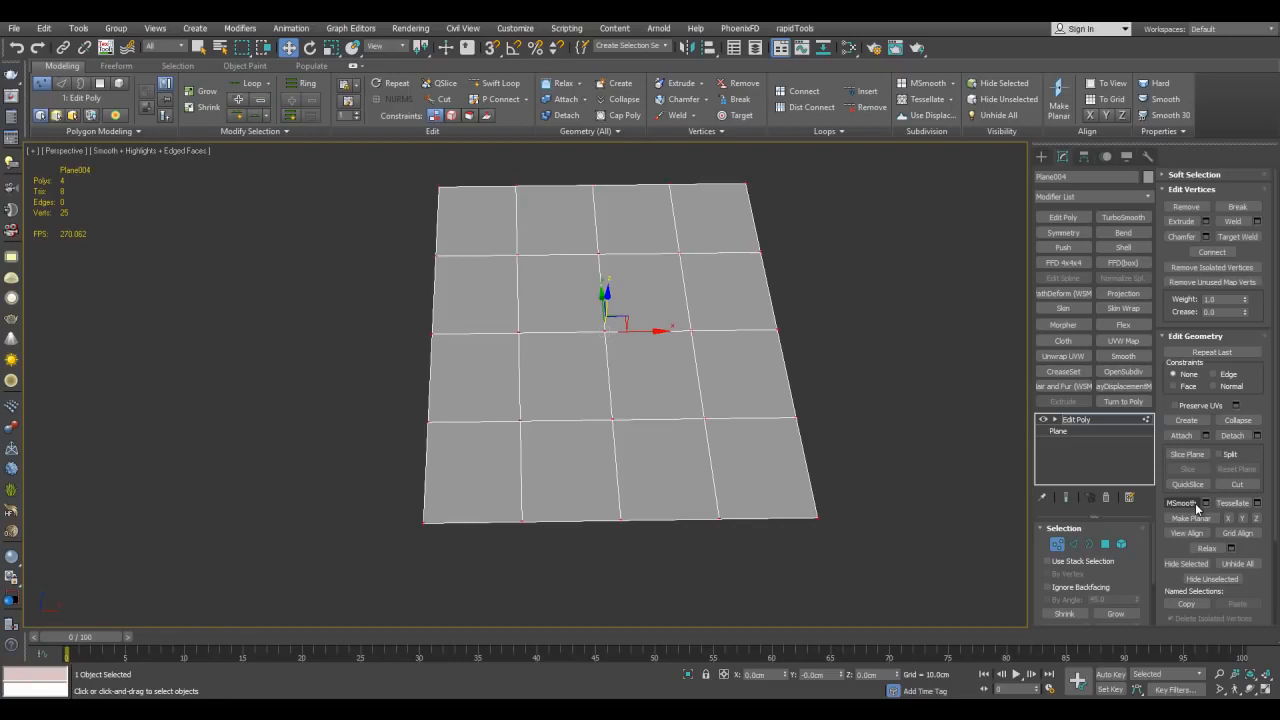
# Subdivide the plane's mesh once with MSmooth into an 8 by 8 grid
pyautogui.hotkey('alt', '1')
pyautogui.rightClick(742, 350)
pyautogui.moveTo(753, 353); pyautogui.dragTo(755, 356, button='middle')
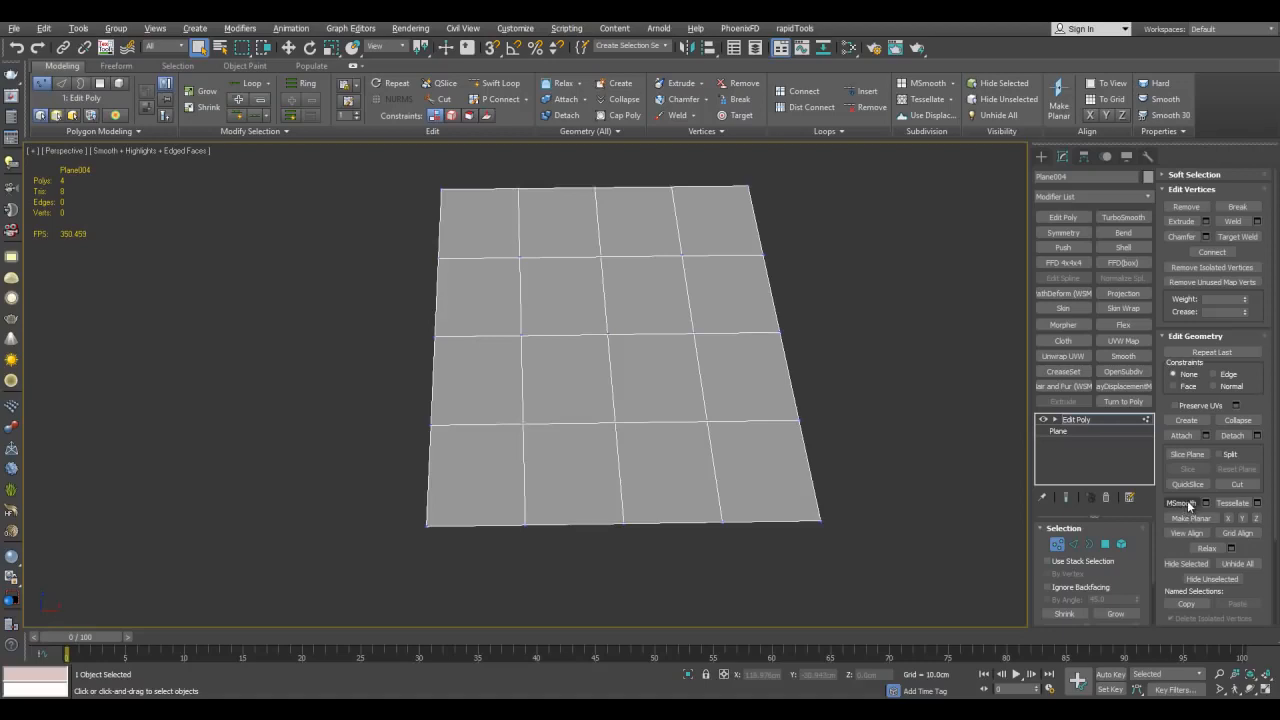
pyautogui.moveTo(934, 371); pyautogui.dragTo(928, 394, button='middle')
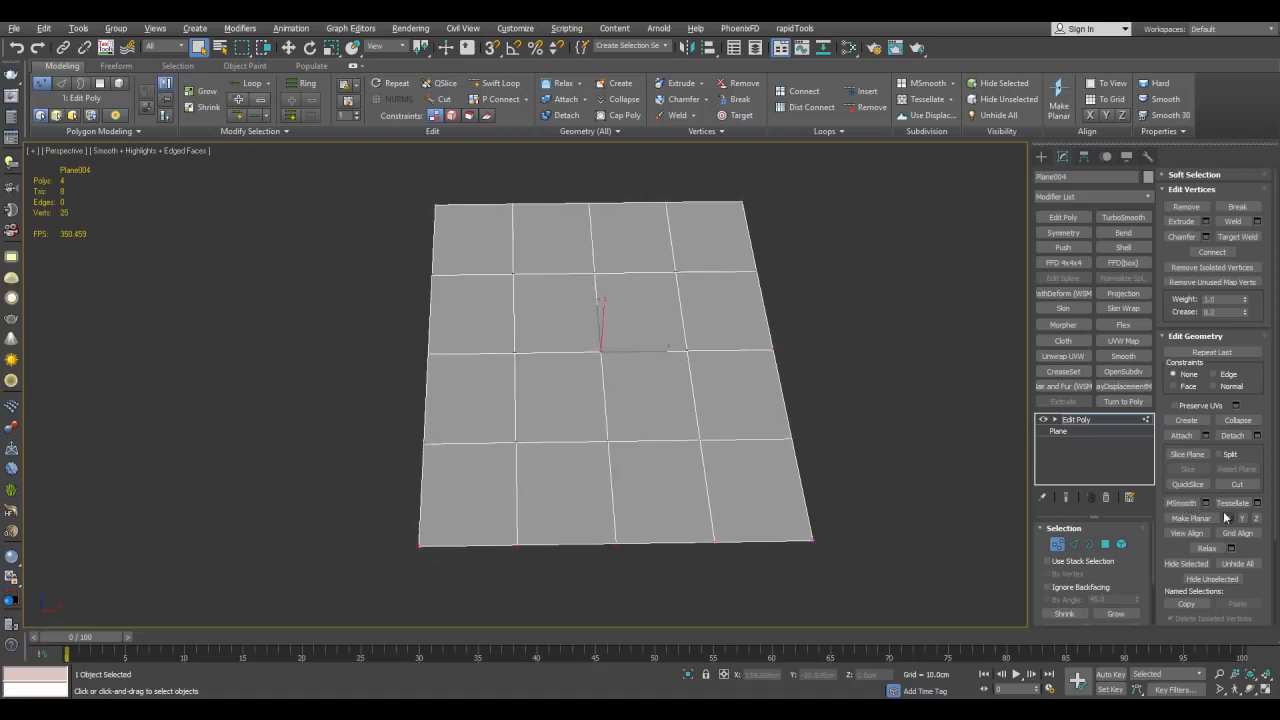
pyautogui.moveTo(906, 300); pyautogui.dragTo(939, 352, button='middle')
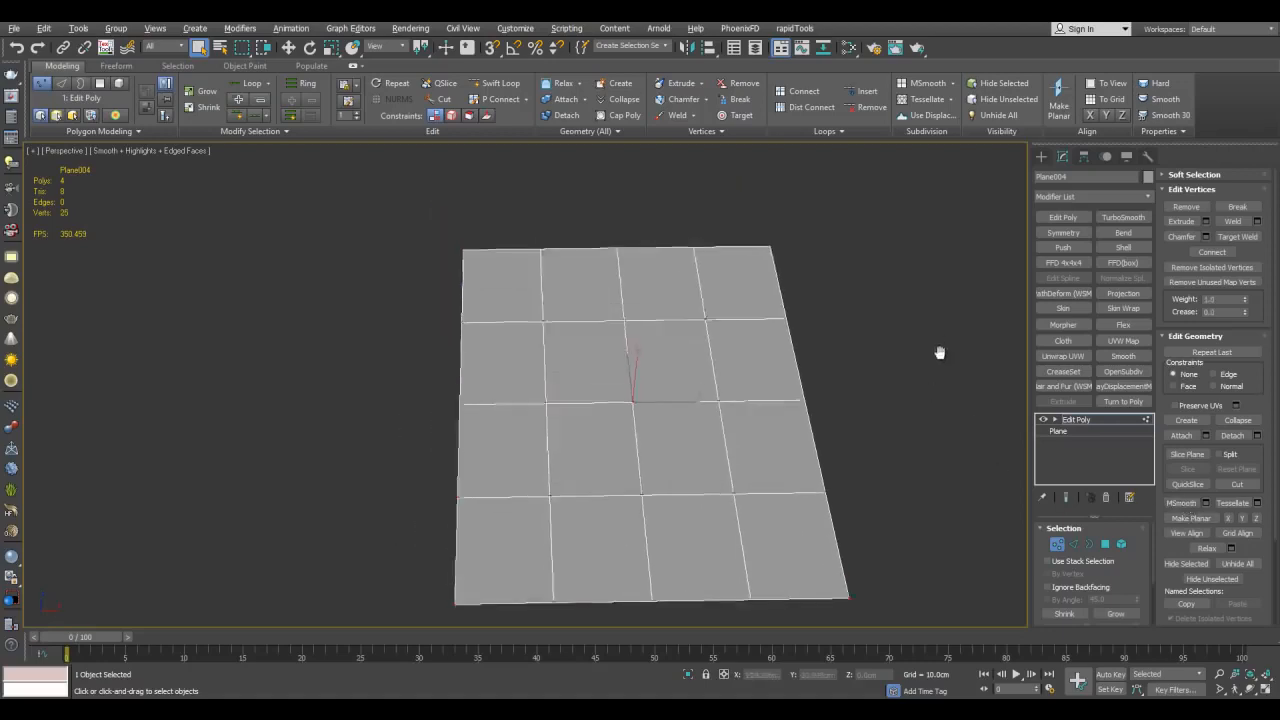
pyautogui.hotkey('ctrl', 'm')
pyautogui.moveTo(856, 246); pyautogui.dragTo(849, 222, button='middle')
pyautogui.click(871, 310)
pyautogui.moveTo(917, 303); pyautogui.dragTo(923, 300, button='middle')
pyautogui.scroll(2, 923, 300)
pyautogui.moveTo(774, 302); pyautogui.dragTo(770, 281, button='middle')
pyautogui.scroll(-2, 769, 281)
# Select the central 4 by 4 block of polygons, leaving two rows of polygons unselected on every side
pyautogui.press('4')
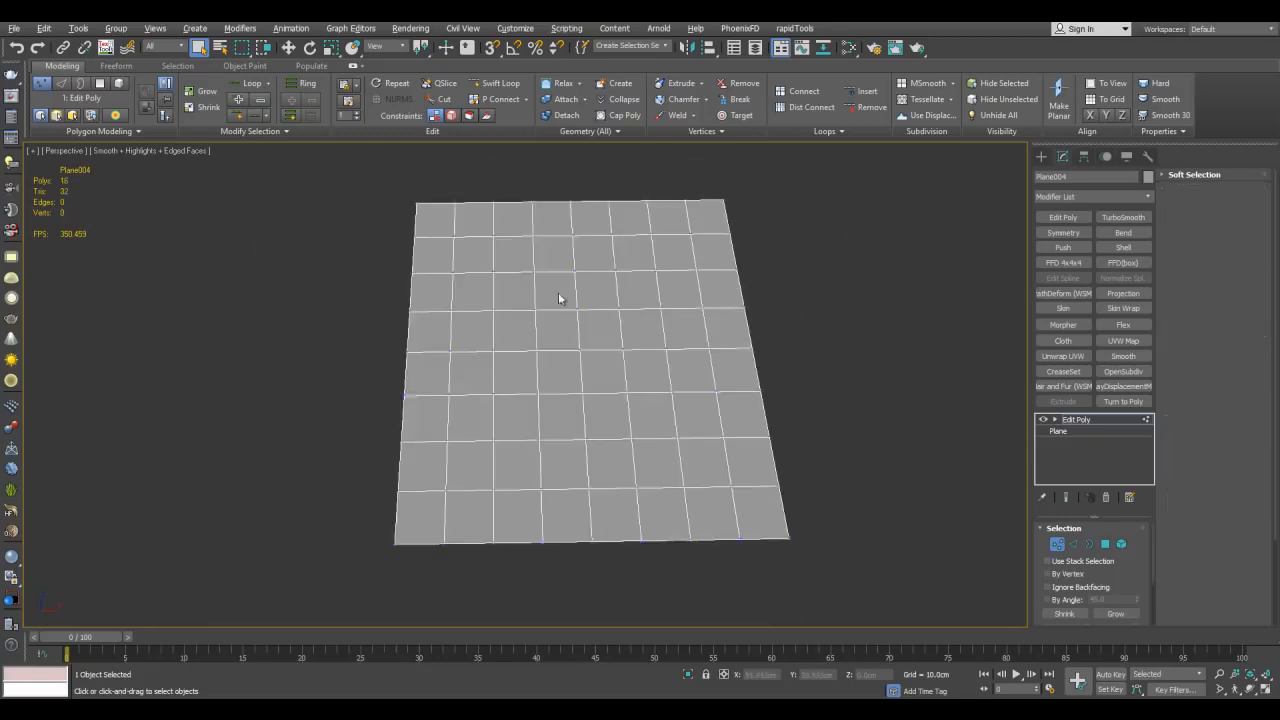
pyautogui.click(517, 263)
pyautogui.moveTo(513, 259); pyautogui.dragTo(655, 451)
pyautogui.keyDown('alt'); pyautogui.click(686, 257); pyautogui.keyUp('alt')
pyautogui.keyDown('alt'); pyautogui.click(675, 284); pyautogui.keyUp('alt')
pyautogui.keyDown('alt'); pyautogui.moveTo(490, 234); pyautogui.dragTo(629, 263); pyautogui.keyUp('alt')
pyautogui.keyDown('alt'); pyautogui.moveTo(497, 460); pyautogui.dragTo(732, 520); pyautogui.keyUp('alt')
# Select the five middle rows of vertices and spread them lengthwise towards the plane's two ends
pyautogui.keyDown('alt'); pyautogui.moveTo(727, 470); pyautogui.dragTo(680, 391, button='middle'); pyautogui.keyUp('alt')
pyautogui.press('1')
pyautogui.moveTo(364, 260); pyautogui.dragTo(826, 471)
pyautogui.keyDown('alt'); pyautogui.moveTo(826, 471); pyautogui.dragTo(608, 395, button='middle'); pyautogui.keyUp('alt')
# Raise the selected central polygons about 19.7 cm along Z and leave polygon editing
pyautogui.press('4')
pyautogui.press('w')
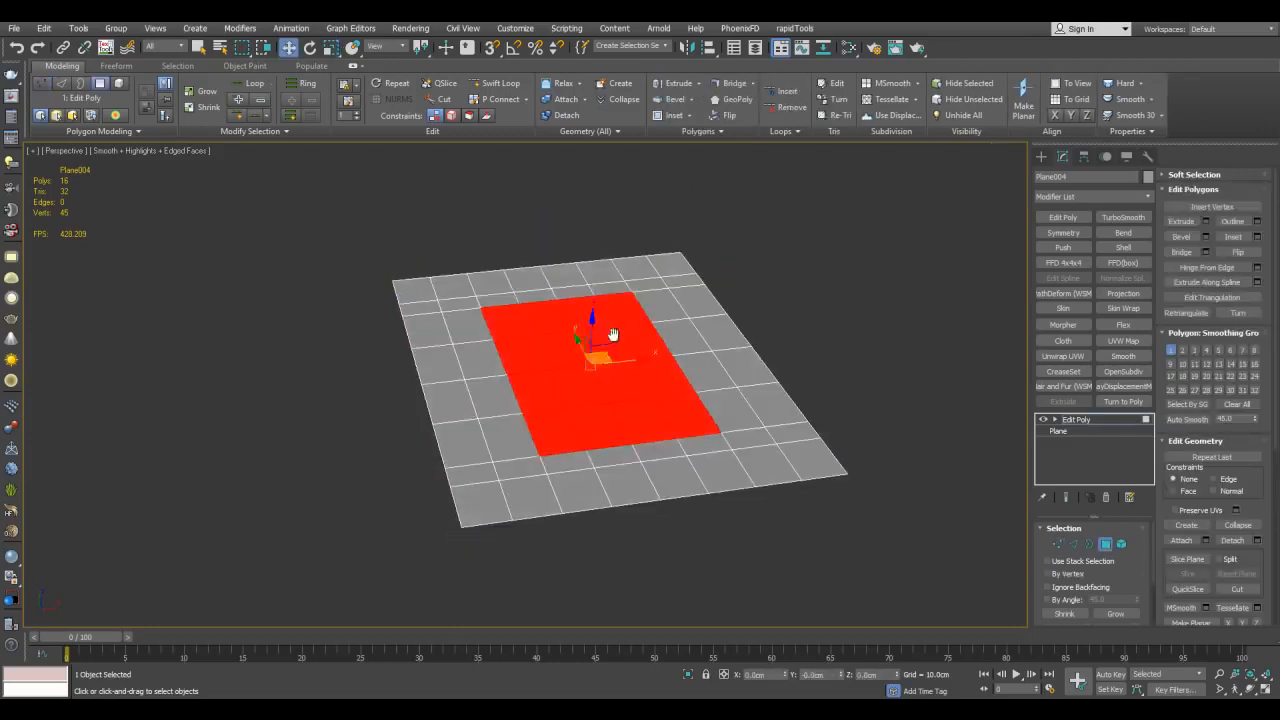
pyautogui.moveTo(591, 328); pyautogui.dragTo(592, 298)
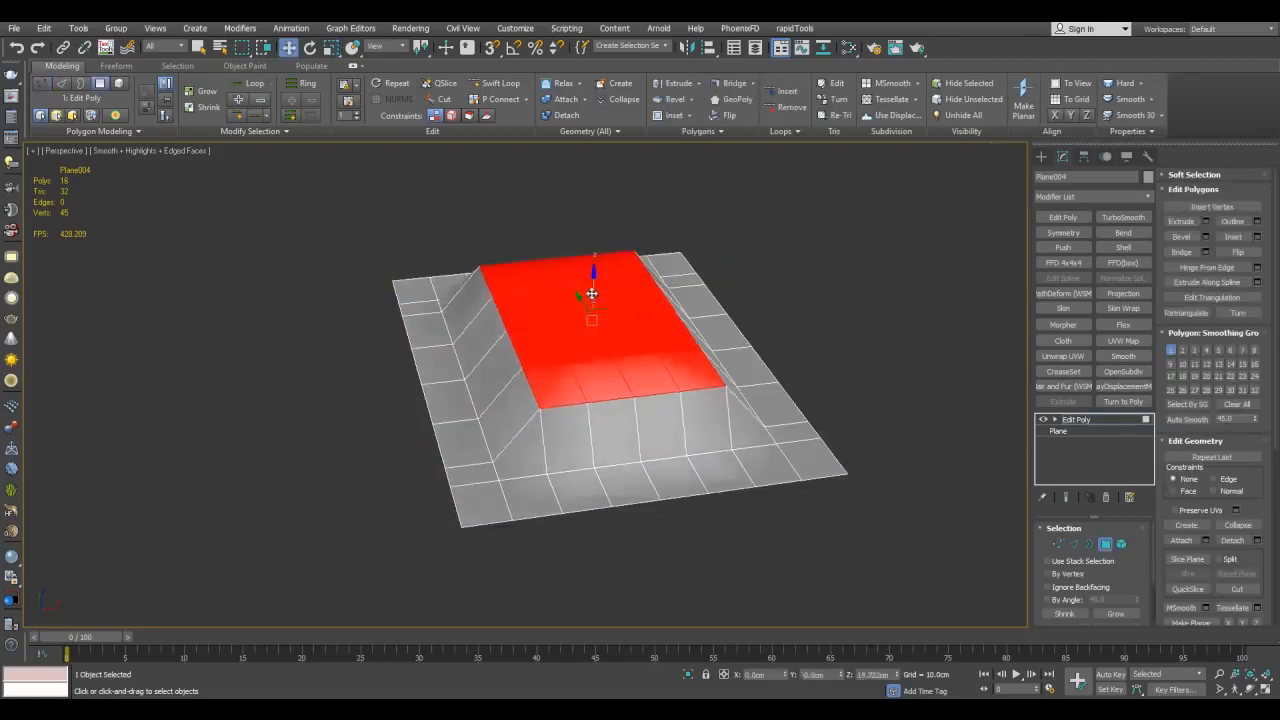
pyautogui.press('4')
# Apply an OpenSubdiv modifier with 3 iterations and check the smoothed shape with the edge display off
pyautogui.click(1123, 371)
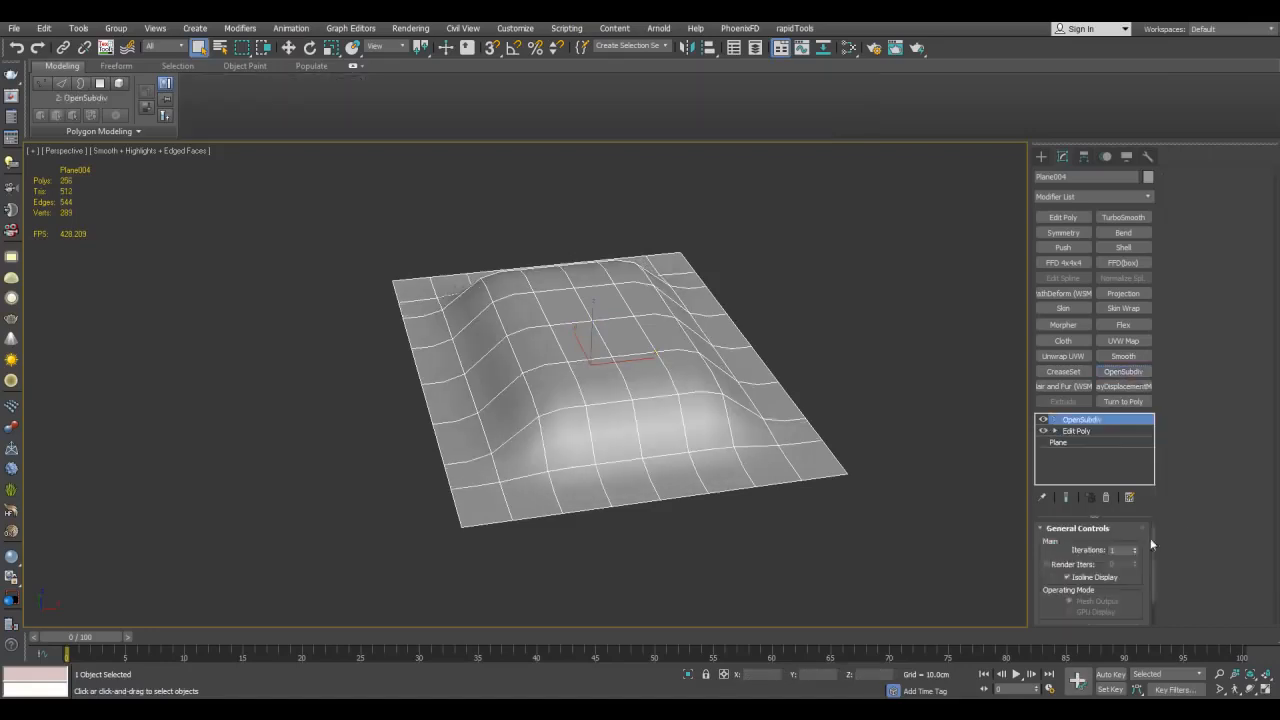
pyautogui.click(1135, 548)
pyautogui.press('F4')
pyautogui.keyDown('alt'); pyautogui.moveTo(854, 366); pyautogui.dragTo(826, 394, button='middle'); pyautogui.keyUp('alt')
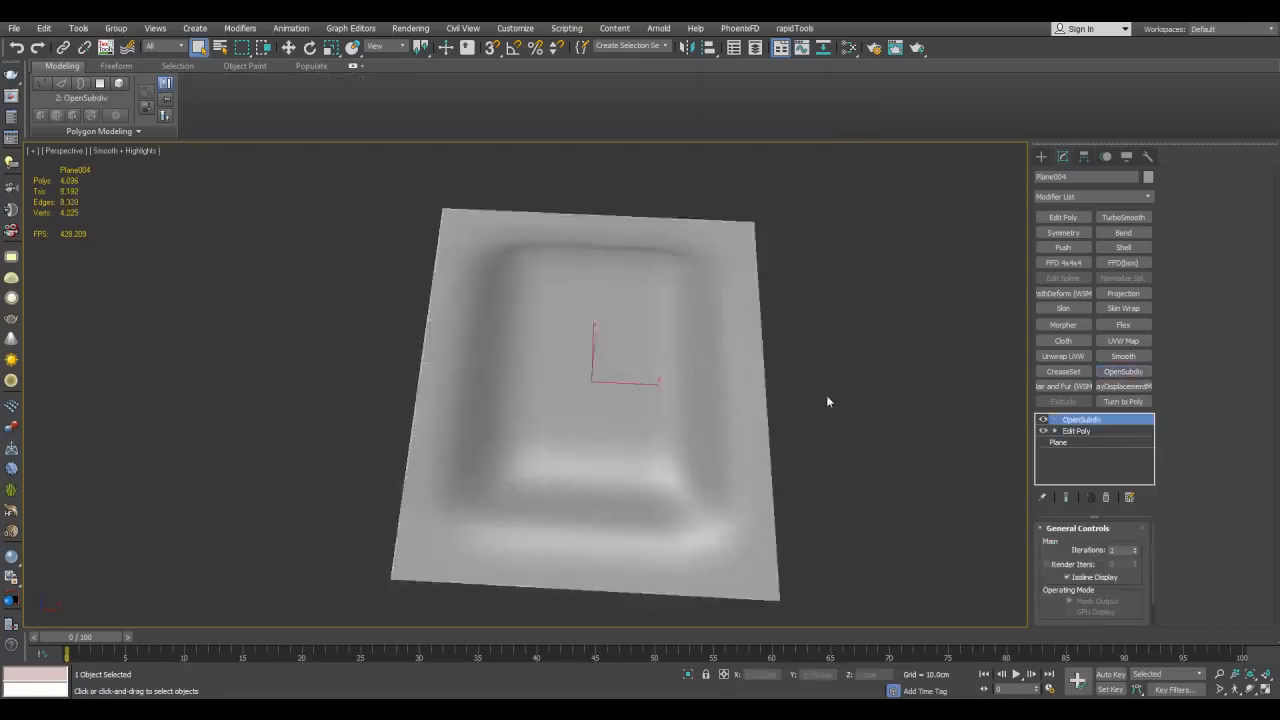
pyautogui.scroll(-3, 826, 394)
pyautogui.moveTo(851, 443); pyautogui.dragTo(811, 387, button='middle')
pyautogui.press('F4')
pyautogui.scroll(2, 722, 327)
# Clone the smoothed plane as one independent copy, placed about 128 cm along X beside the original
pyautogui.press('w')
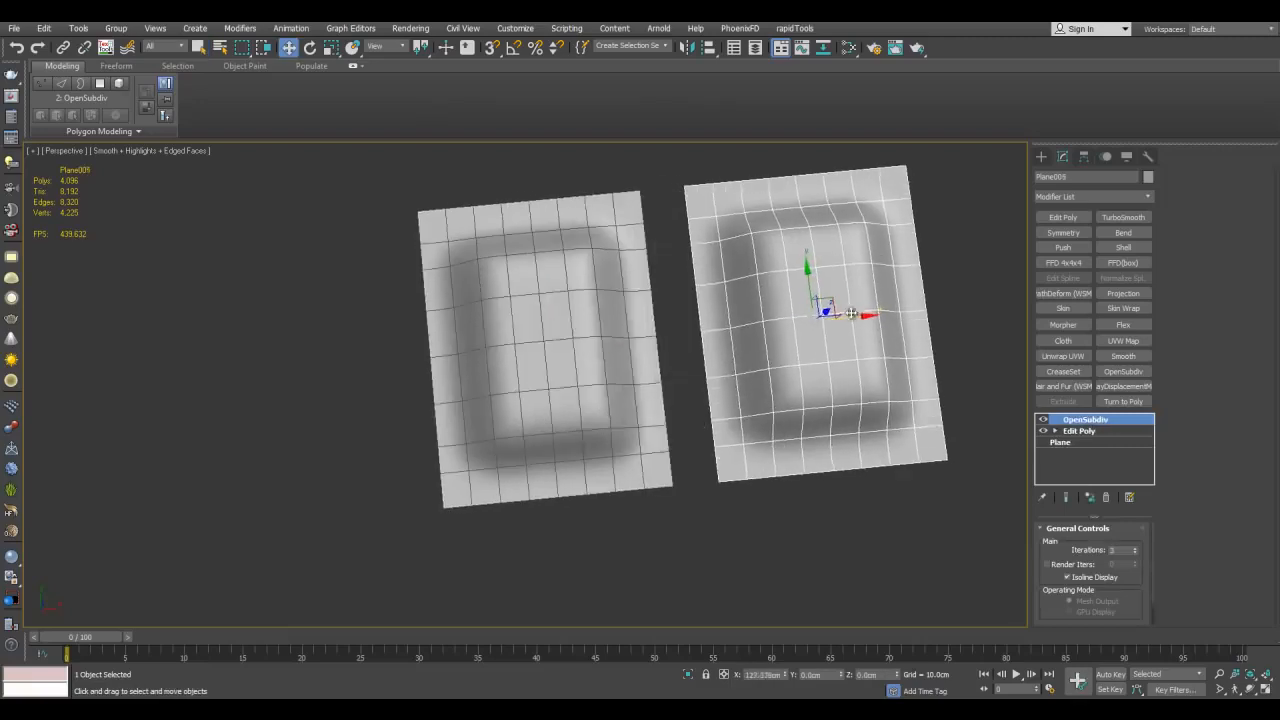
pyautogui.keyDown('shift'); pyautogui.moveTo(851, 313); pyautogui.dragTo(849, 314); pyautogui.keyUp('shift')
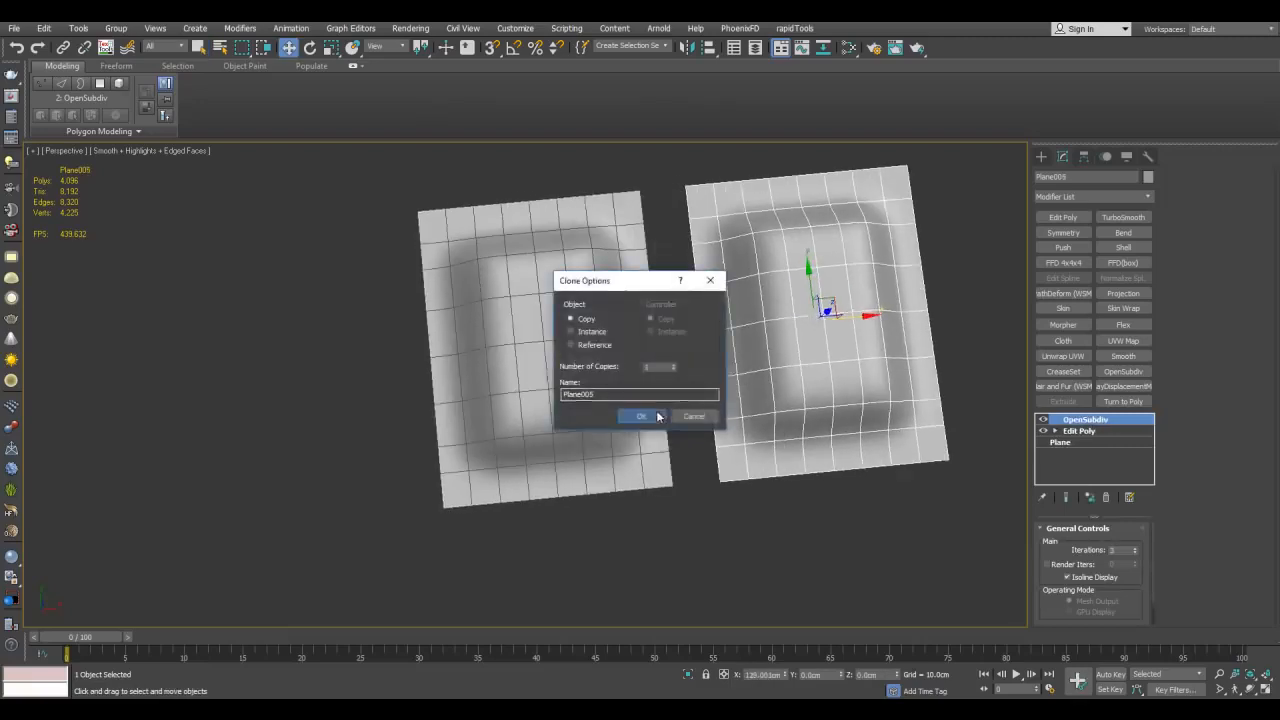
pyautogui.click(658, 416)
# Select all vertices in the copy's Edit Poly level and flatten them with Make Planar along Z
pyautogui.click(1104, 431)
pyautogui.press('1')
pyautogui.moveTo(922, 312); pyautogui.dragTo(859, 330, button='middle')
pyautogui.moveTo(583, 169); pyautogui.dragTo(986, 544)
pyautogui.keyDown('alt'); pyautogui.moveTo(972, 530); pyautogui.dragTo(932, 404, button='middle'); pyautogui.keyUp('alt')
pyautogui.scroll(3, 932, 404)
pyautogui.keyDown('alt'); pyautogui.moveTo(822, 405); pyautogui.dragTo(971, 382, button='middle'); pyautogui.keyUp('alt')
pyautogui.click(1256, 518)
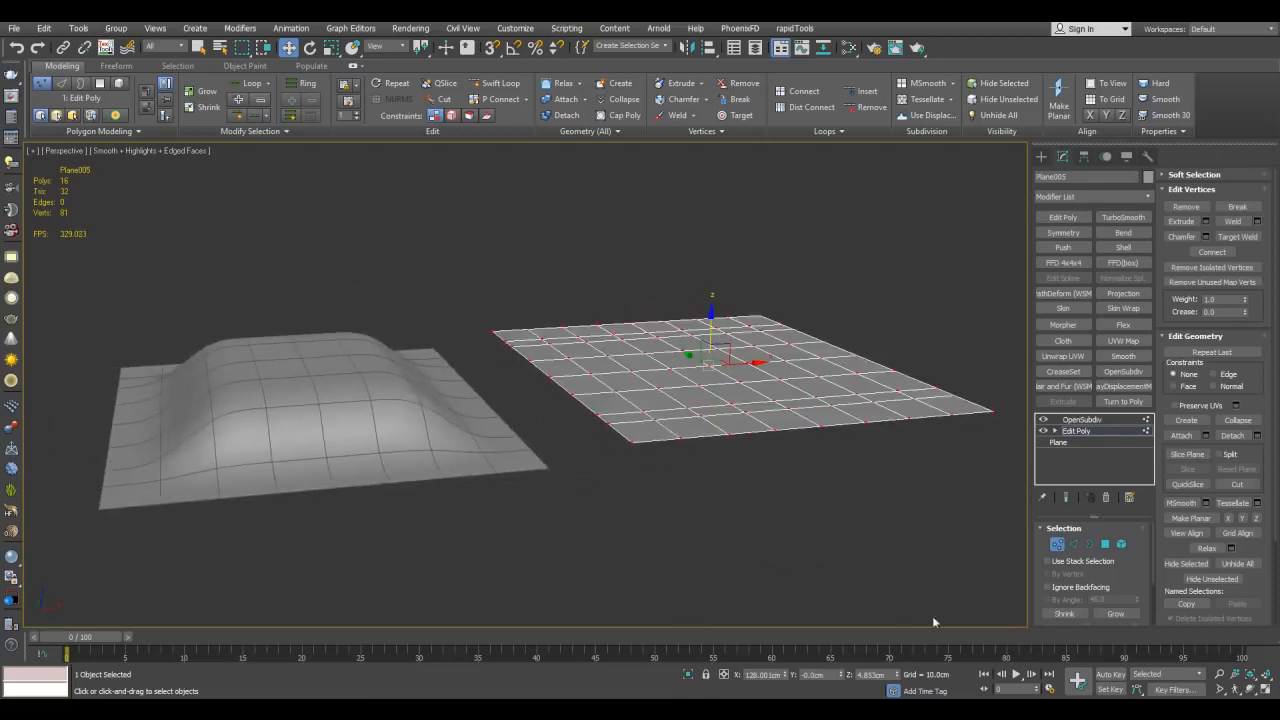
pyautogui.rightClick(897, 680)
# Bevel the copy's central polygons upward into a raised block with sloping sides, and deselect the object
pyautogui.moveTo(897, 466); pyautogui.dragTo(857, 477, button='middle')
pyautogui.press('4')
pyautogui.press('q')
pyautogui.keyDown('alt'); pyautogui.moveTo(872, 347); pyautogui.dragTo(799, 370, button='middle'); pyautogui.keyUp('alt')
pyautogui.scroll(3, 703, 397)
pyautogui.scroll(-4, 686, 363)
pyautogui.scroll(4, 680, 394)
pyautogui.hotkey('ctrl', 'shift', 'b')
pyautogui.moveTo(677, 392); pyautogui.dragTo(694, 329)
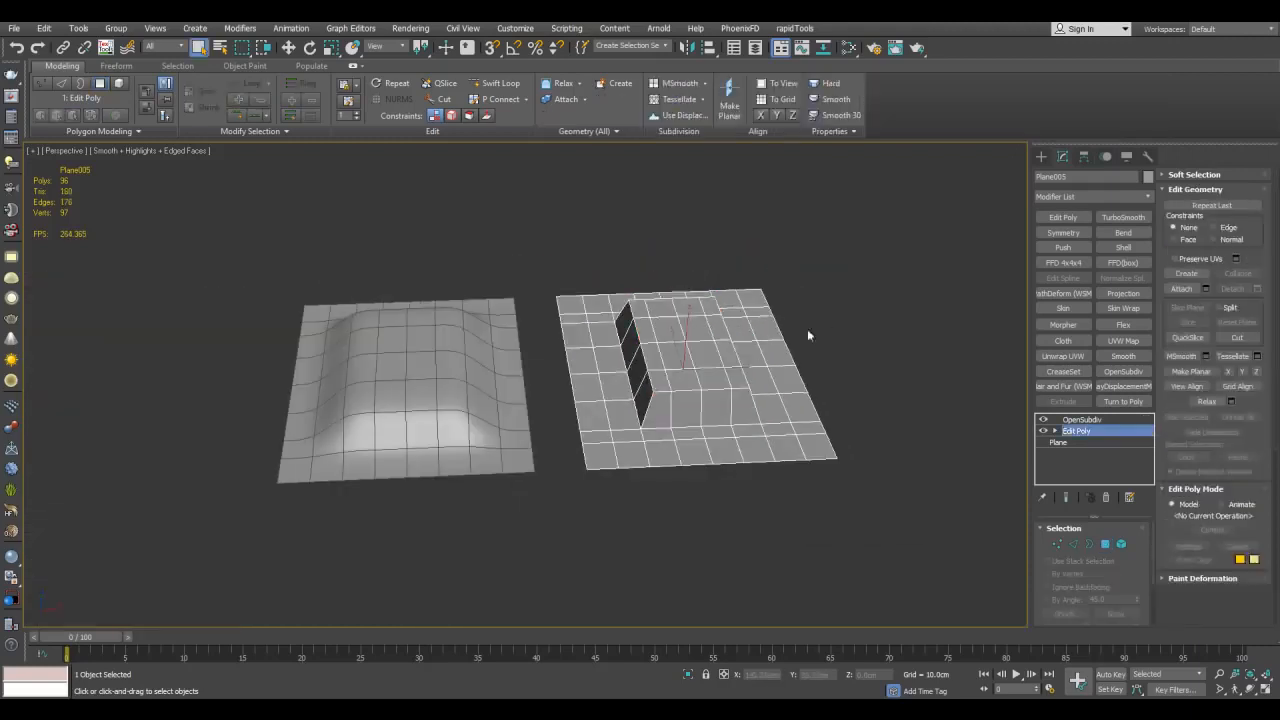
pyautogui.click(800, 336)
# Compare both smoothed planes, and add a second Edit Poly modifier beneath OpenSubdiv on the original plane
pyautogui.press('F4')
pyautogui.keyDown('alt'); pyautogui.moveTo(804, 344); pyautogui.dragTo(818, 392, button='middle'); pyautogui.keyUp('alt')
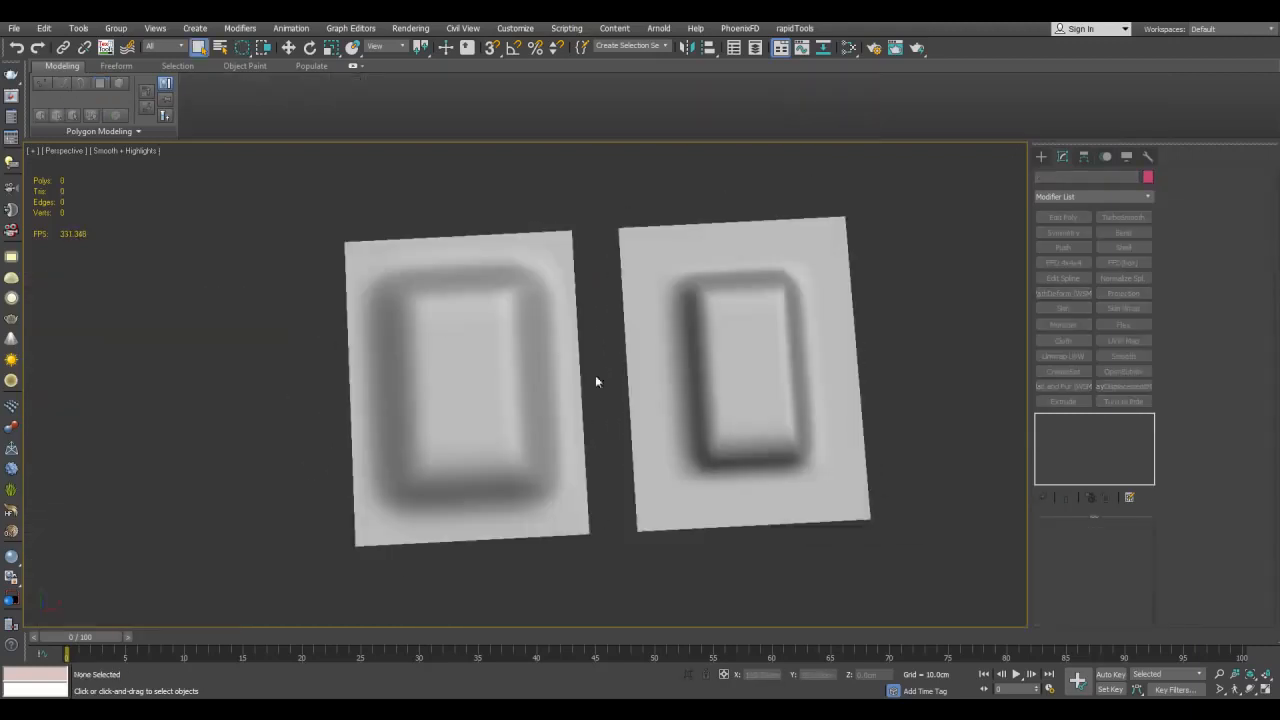
pyautogui.moveTo(500, 365); pyautogui.dragTo(608, 311, button='middle')
pyautogui.scroll(3, 666, 366)
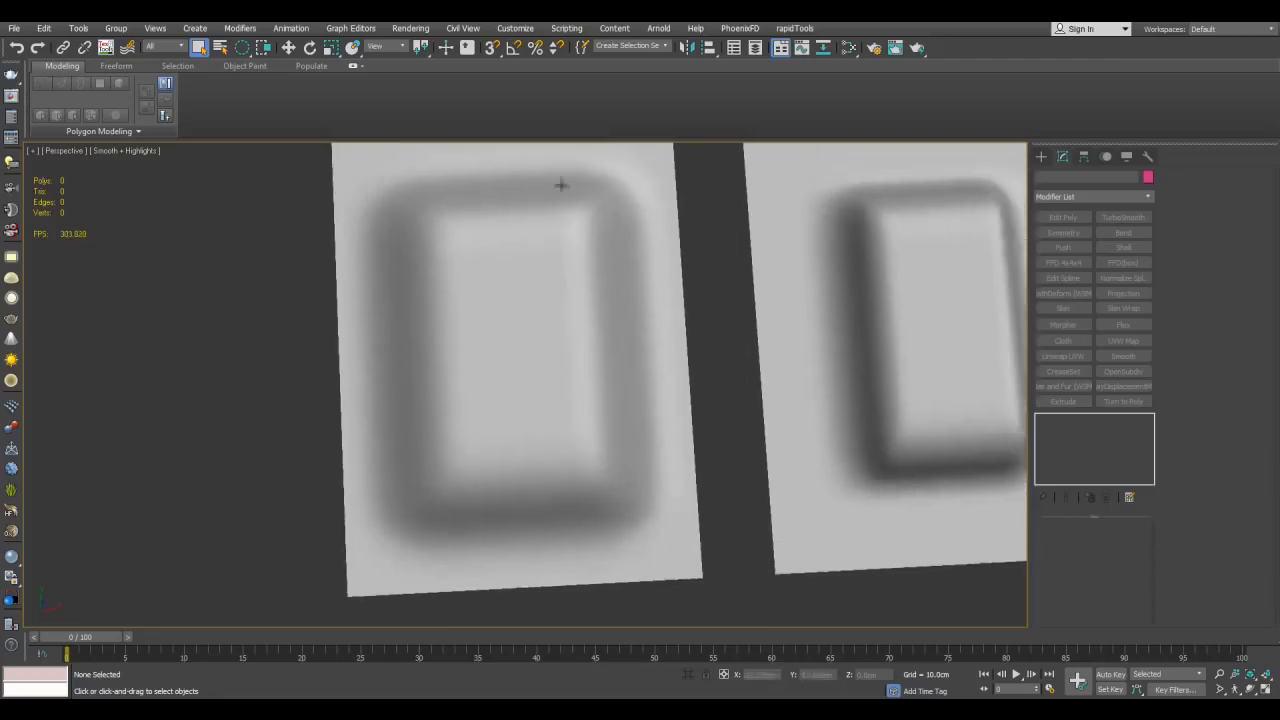
pyautogui.scroll(-5, 651, 269)
pyautogui.scroll(2, 620, 269)
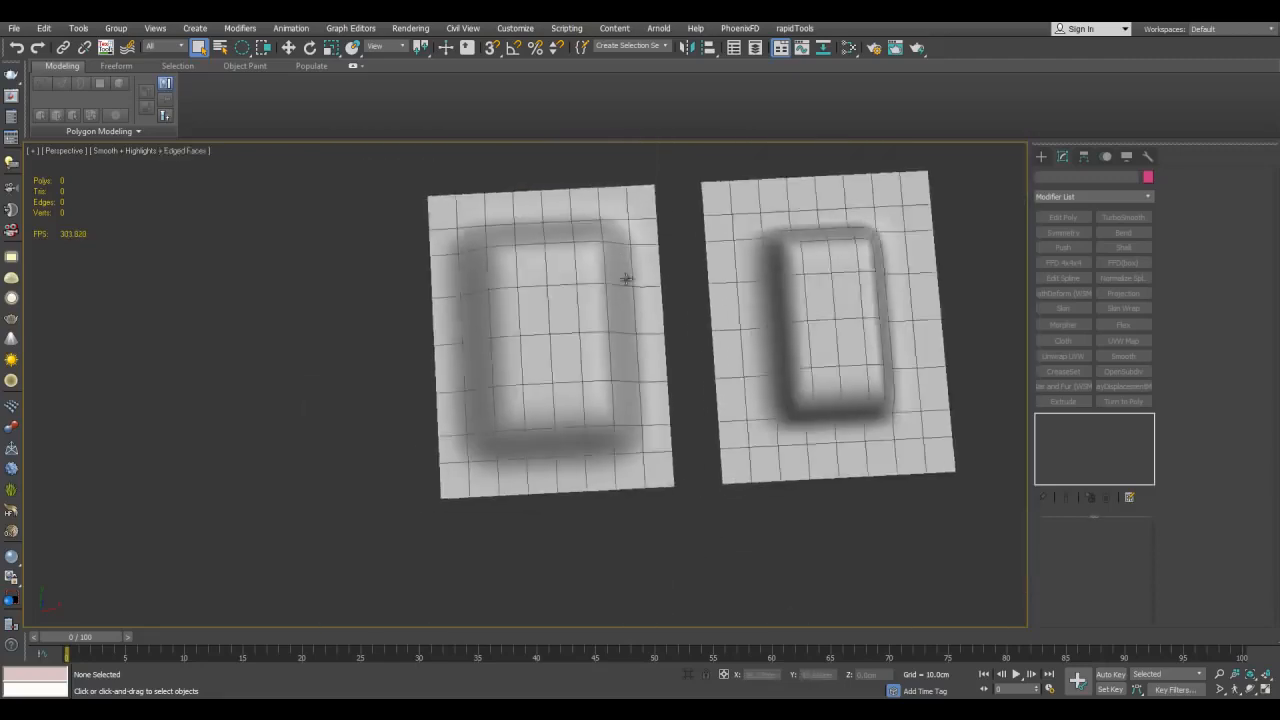
pyautogui.click(617, 280)
pyautogui.scroll(3, 617, 280)
pyautogui.click(1073, 431)
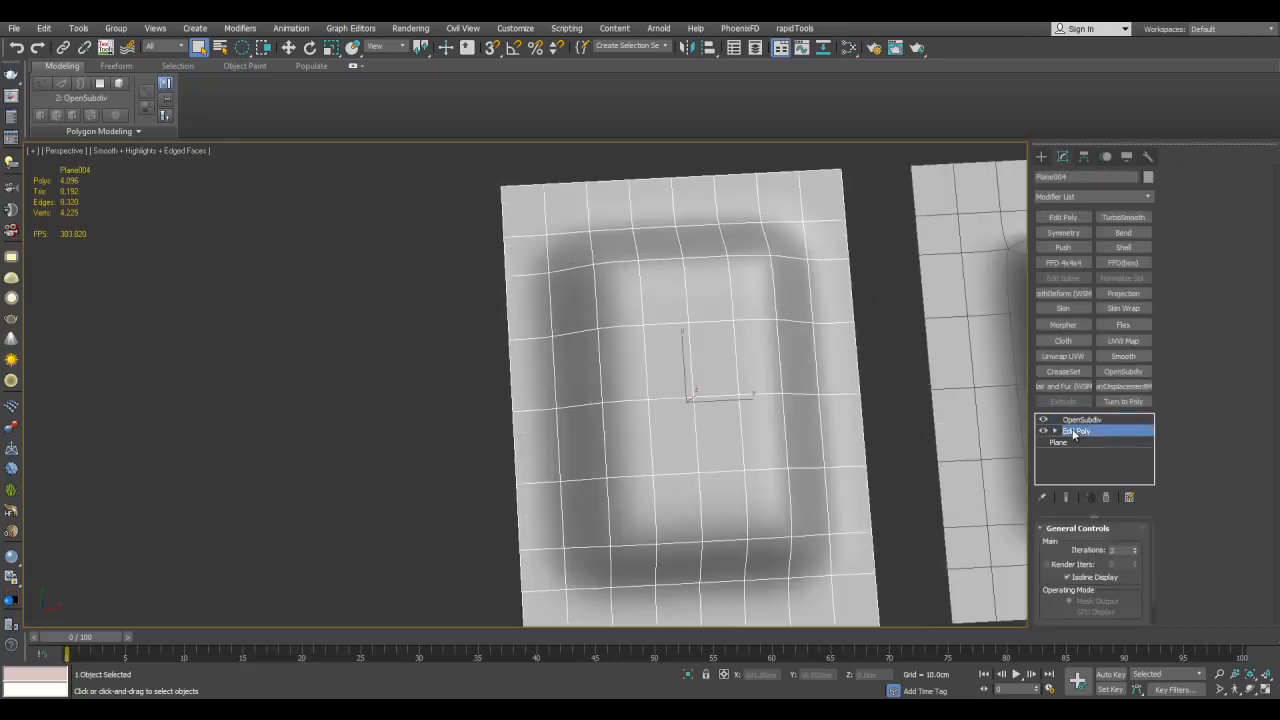
pyautogui.click(1063, 217)
pyautogui.moveTo(806, 300); pyautogui.dragTo(645, 297, button='middle')
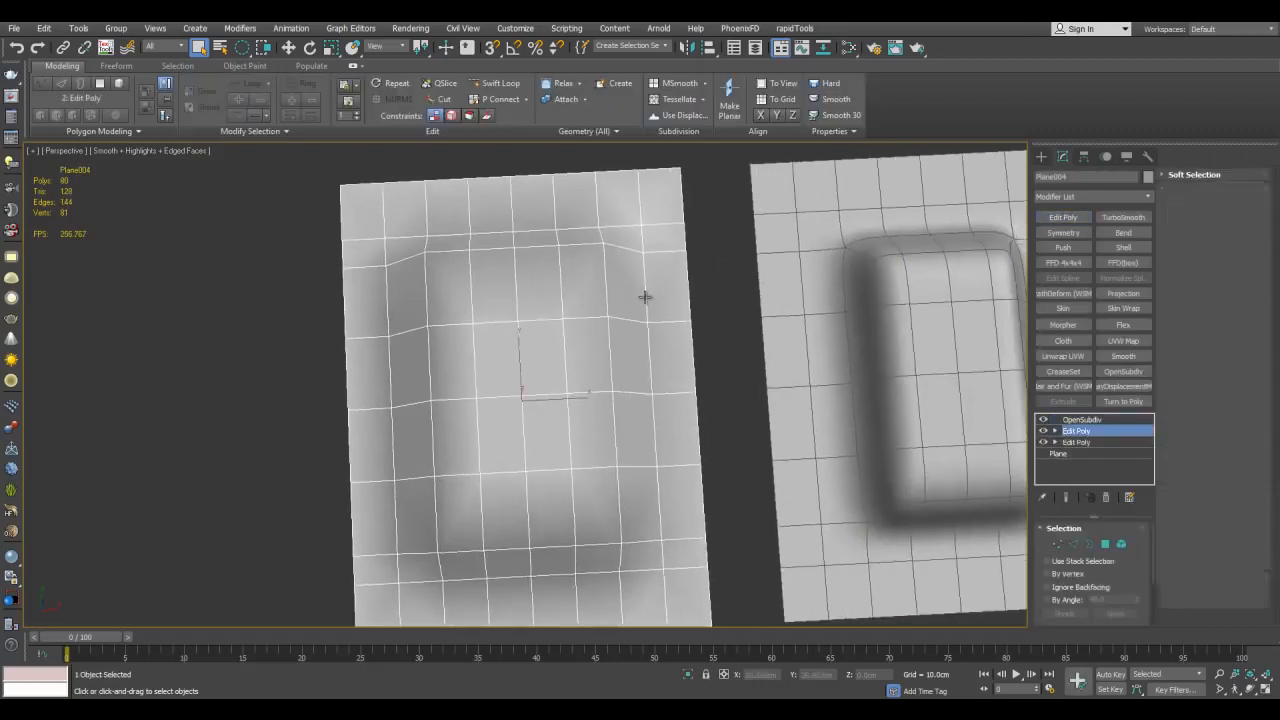
# Convert the original's raised polygon selection to its border edges, crease them about 0.18, and check the smoothed shading
pyautogui.press('4')
pyautogui.keyDown('alt'); pyautogui.moveTo(494, 320); pyautogui.dragTo(612, 375, button='middle'); pyautogui.keyUp('alt')
pyautogui.keyDown('alt'); pyautogui.moveTo(698, 386); pyautogui.dragTo(692, 362, button='middle'); pyautogui.keyUp('alt')
pyautogui.moveTo(692, 362); pyautogui.dragTo(690, 310, button='middle')
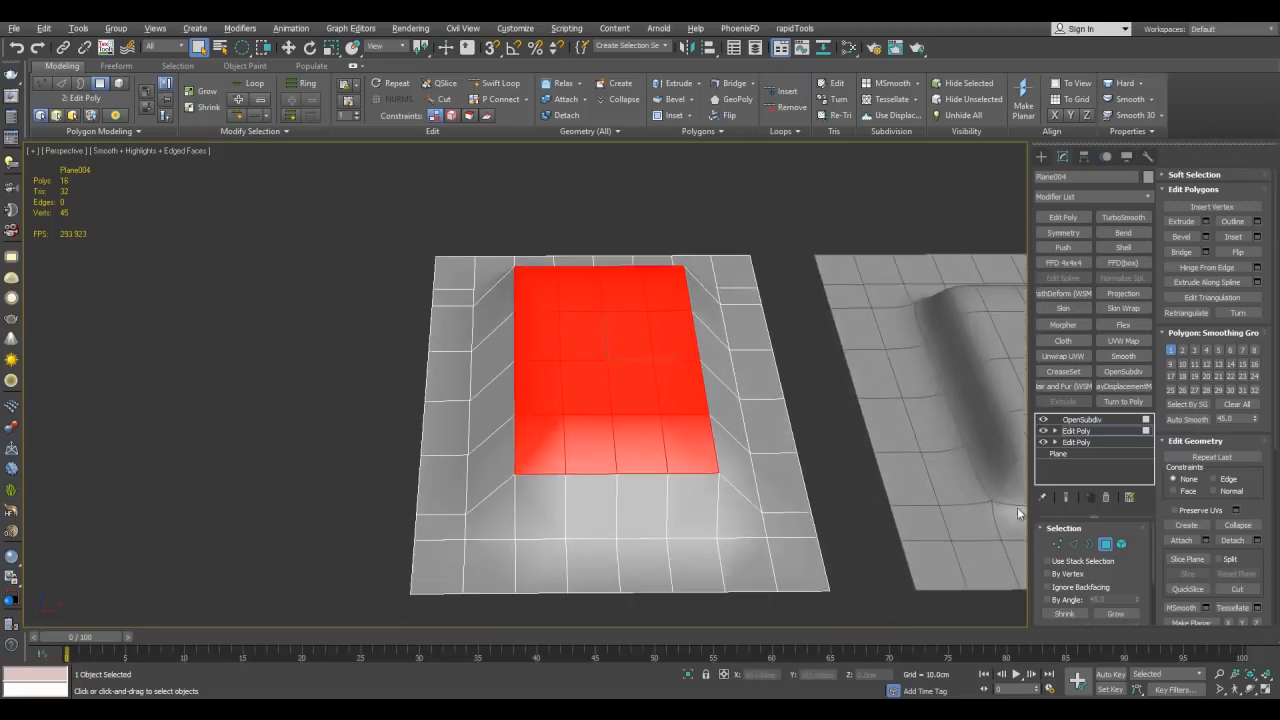
pyautogui.keyDown('ctrl'); pyautogui.keyDown('shift'); pyautogui.click(1076, 544); pyautogui.keyUp('shift'); pyautogui.keyUp('ctrl')
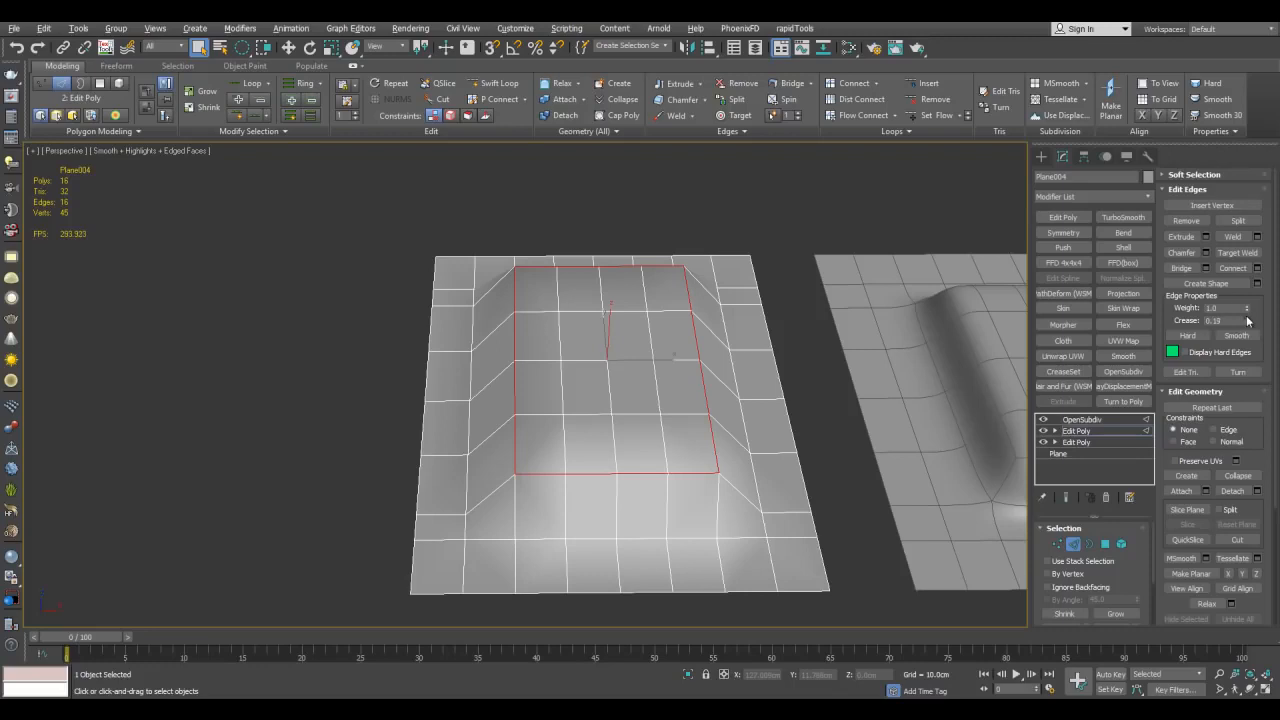
pyautogui.press('2')
pyautogui.click(797, 256)
pyautogui.press('F4')
pyautogui.scroll(-4, 774, 276)
pyautogui.keyDown('alt'); pyautogui.moveTo(774, 276); pyautogui.dragTo(657, 296, button='middle'); pyautogui.keyUp('alt')
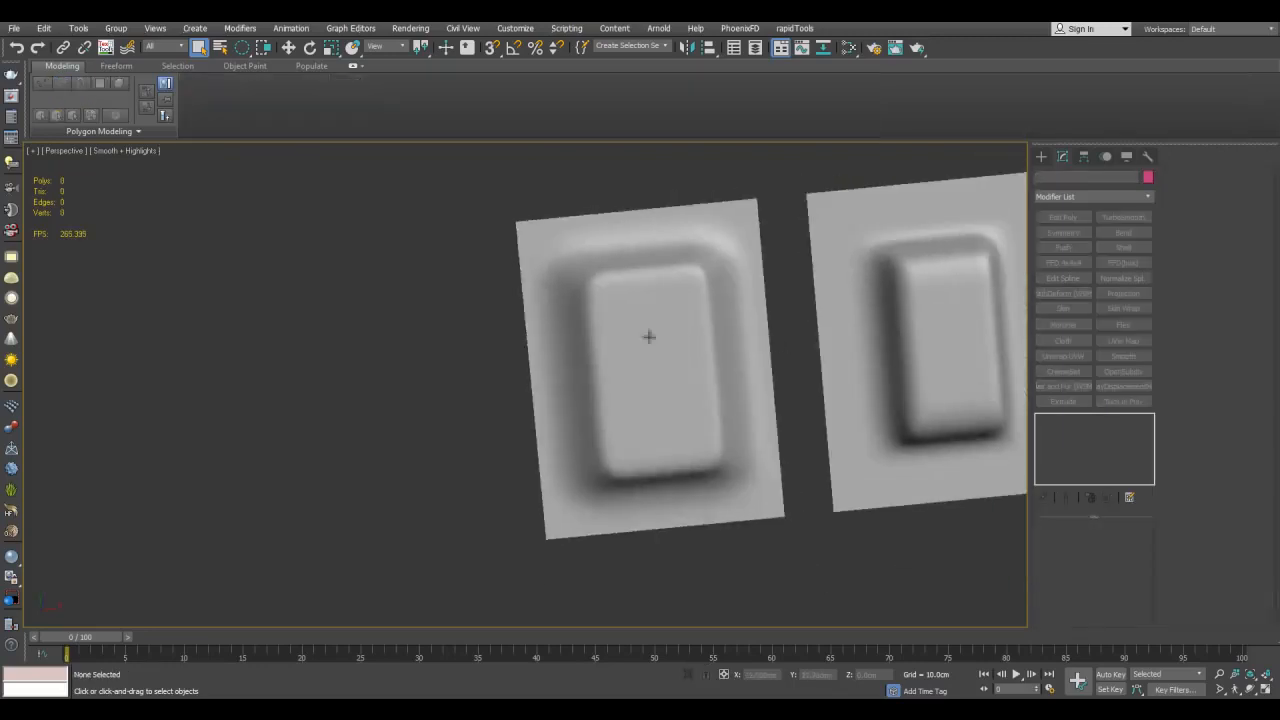
# Inset the raised top polygons of the original plane slightly in its upper Edit Poly modifier
pyautogui.click(635, 307)
pyautogui.scroll(3, 823, 357)
pyautogui.press('F4')
pyautogui.click(1099, 431)
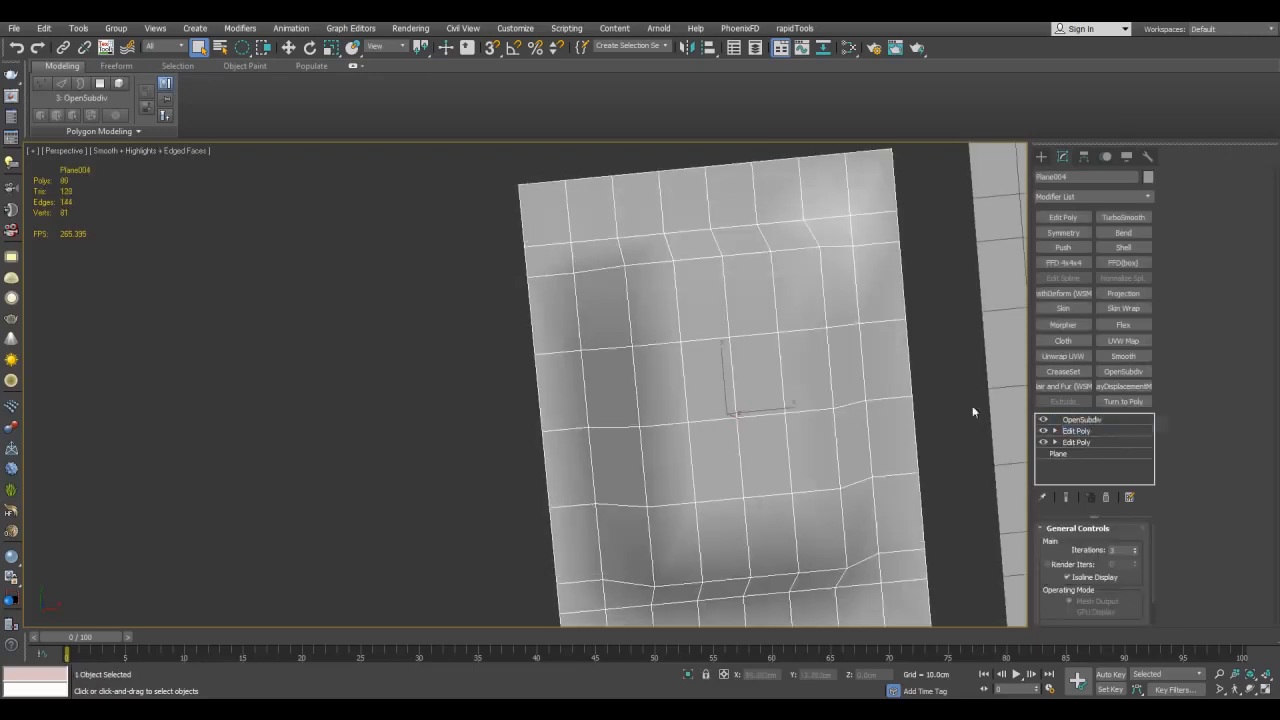
pyautogui.press('2')
pyautogui.press('4')
pyautogui.keyDown('alt'); pyautogui.moveTo(737, 317); pyautogui.dragTo(720, 260, button='middle'); pyautogui.keyUp('alt')
pyautogui.press('i')
pyautogui.moveTo(720, 260); pyautogui.dragTo(731, 271)
pyautogui.rightClick(740, 271)
pyautogui.scroll(-2, 774, 271)
pyautogui.press('4')
# Deselect the original plane and compare the smoothed shading of both raised panels without edge lines
pyautogui.click(784, 181)
pyautogui.press('F4')
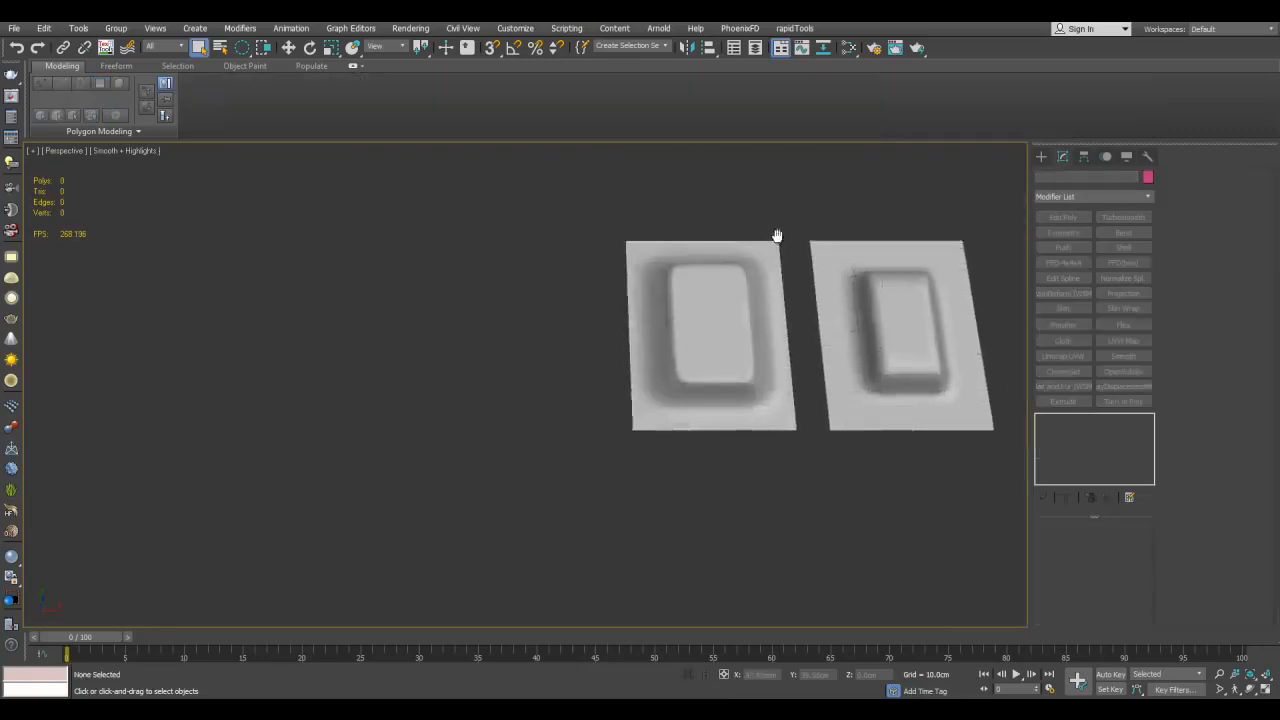
pyautogui.scroll(4, 775, 231)
pyautogui.scroll(-3, 886, 351)
pyautogui.moveTo(865, 327); pyautogui.dragTo(766, 289, button='middle')
# Select the base, top and corner edges of the copy's raised block in its Edit Poly modifier and crease them about 0.34
pyautogui.press('F4')
pyautogui.click(764, 312)
pyautogui.scroll(3, 775, 325)
pyautogui.click(1084, 432)
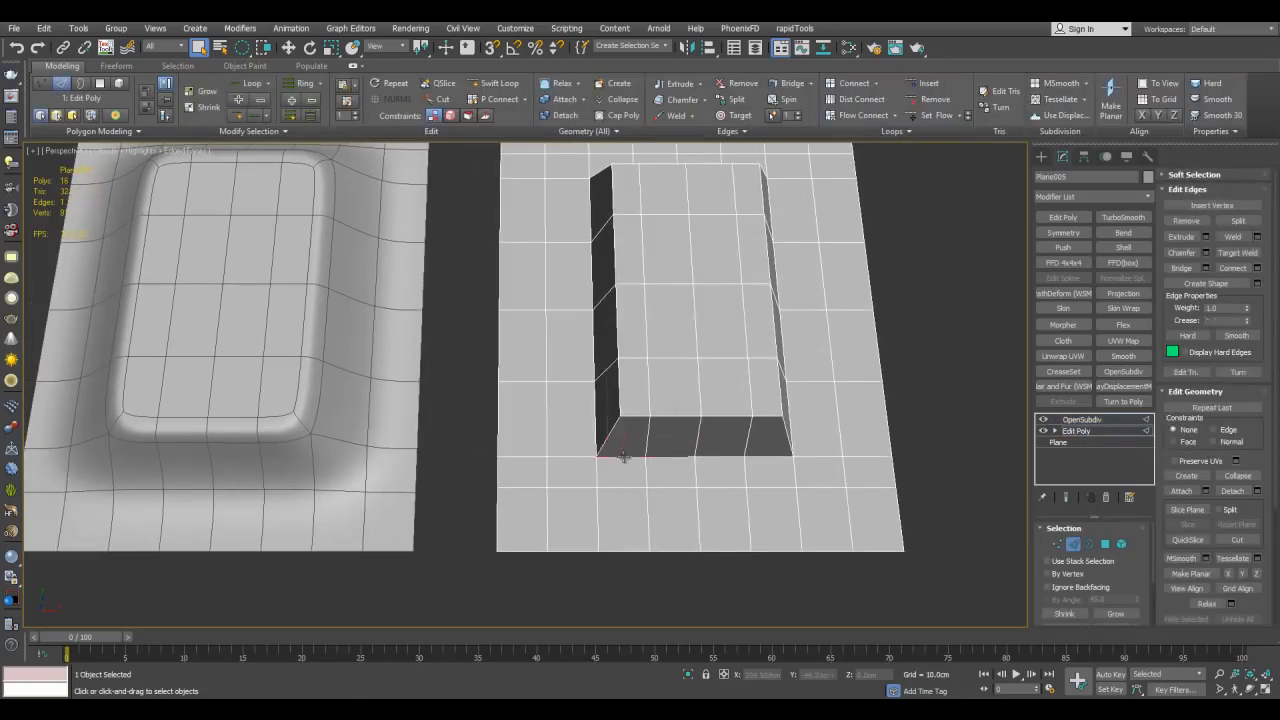
pyautogui.keyDown('alt'); pyautogui.moveTo(683, 243); pyautogui.dragTo(637, 350, button='middle'); pyautogui.keyUp('alt')
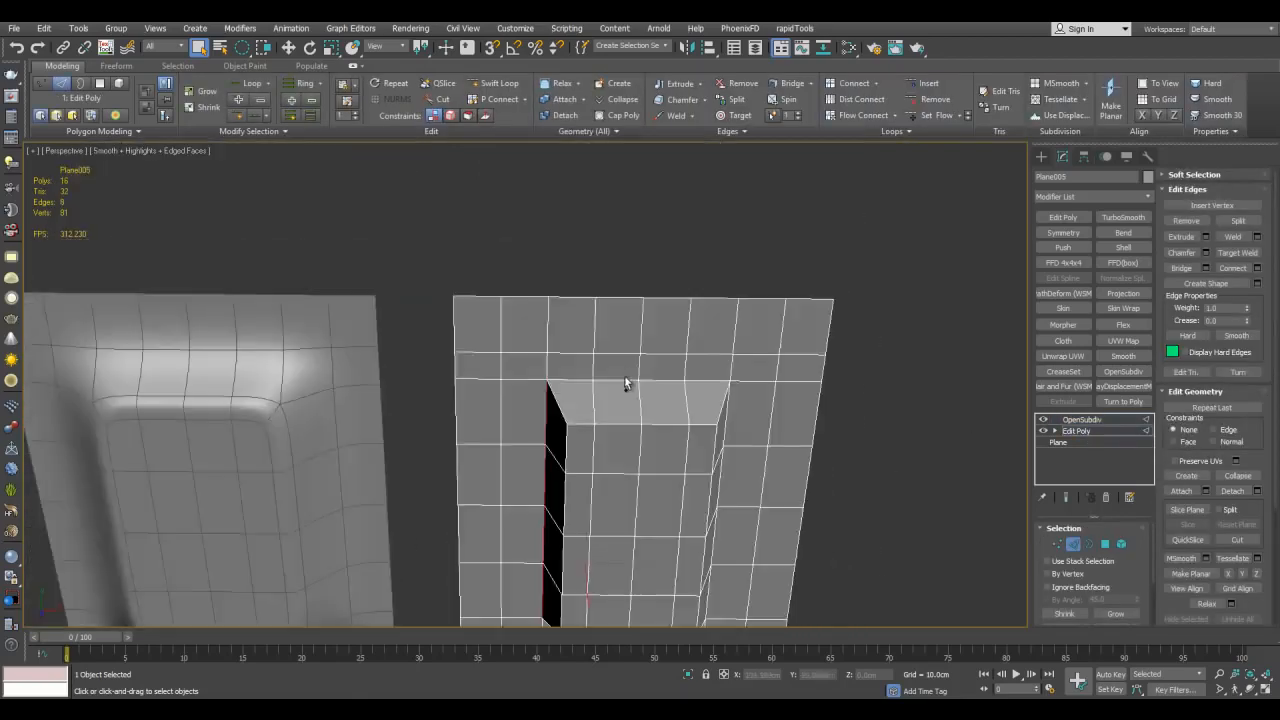
pyautogui.keyDown('alt'); pyautogui.moveTo(729, 407); pyautogui.dragTo(697, 305, button='middle'); pyautogui.keyUp('alt')
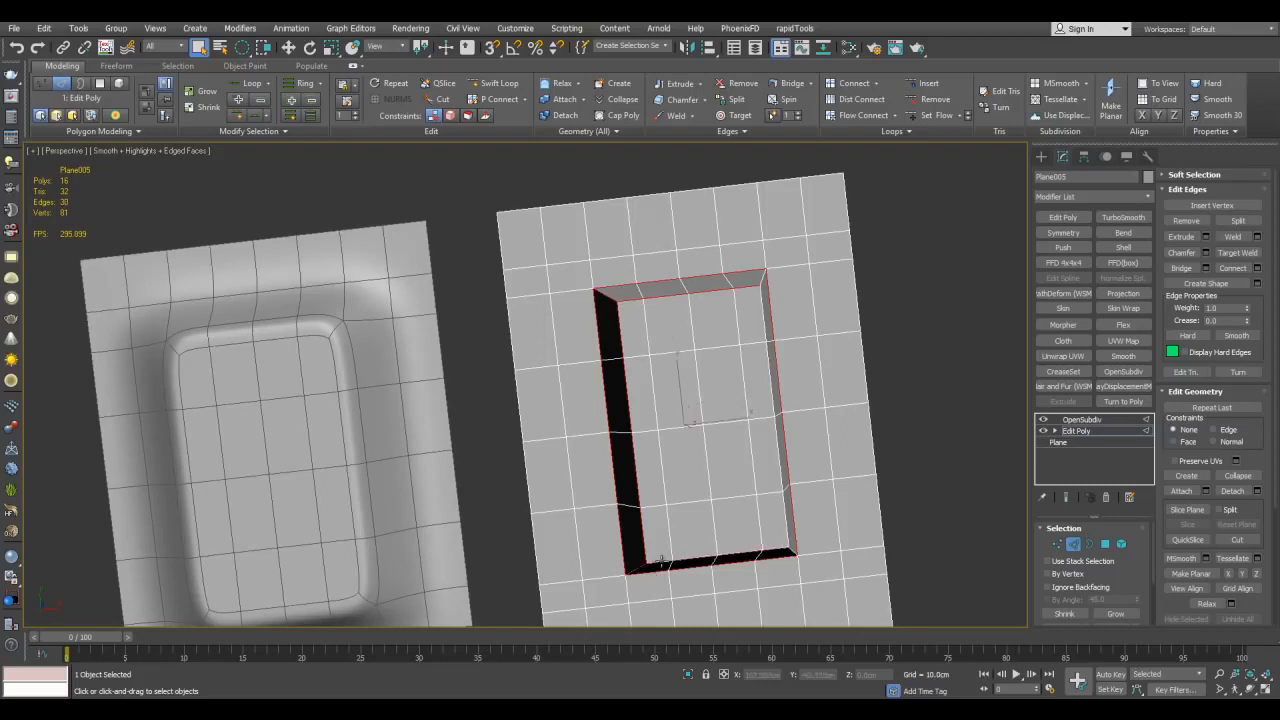
pyautogui.moveTo(809, 555); pyautogui.dragTo(737, 523, button='middle')
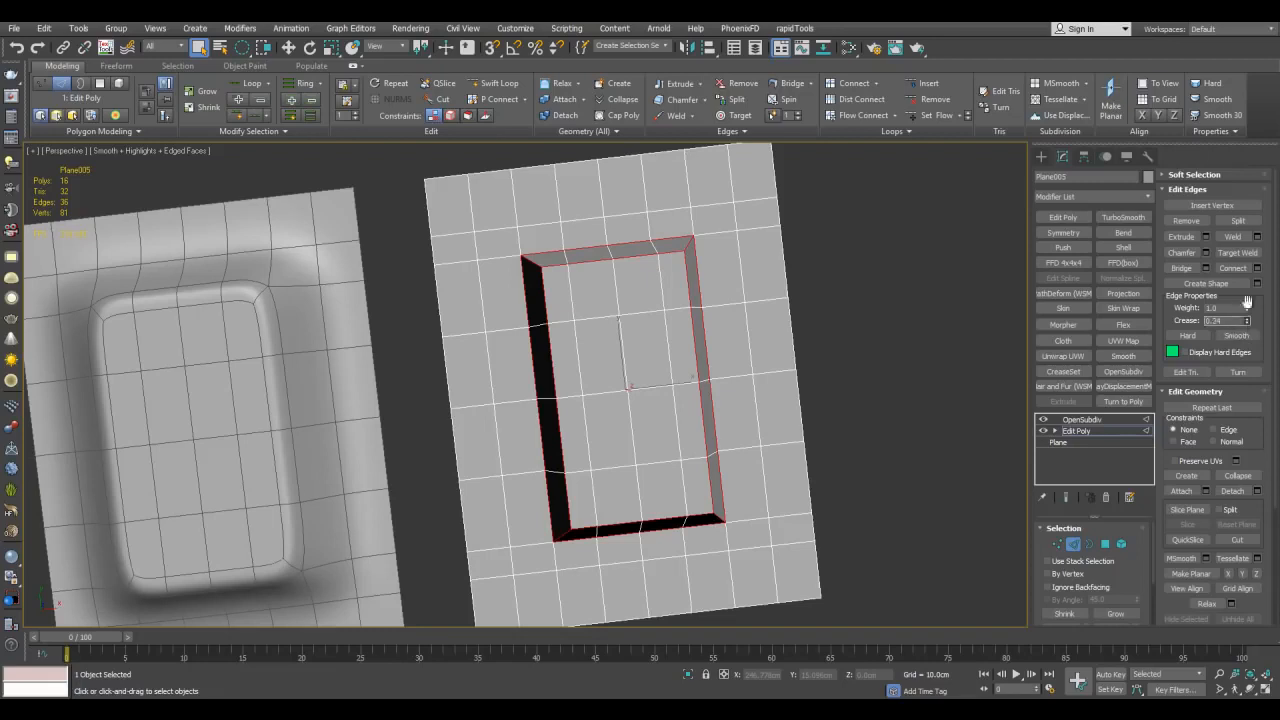
# Deselect the copy and examine its creased block beside the original, with and without edge lines
pyautogui.click(900, 388)
pyautogui.press('F4')
pyautogui.scroll(-4, 783, 336)
pyautogui.moveTo(748, 316); pyautogui.dragTo(754, 321, button='middle')
pyautogui.scroll(2, 750, 321)
pyautogui.press('F4')
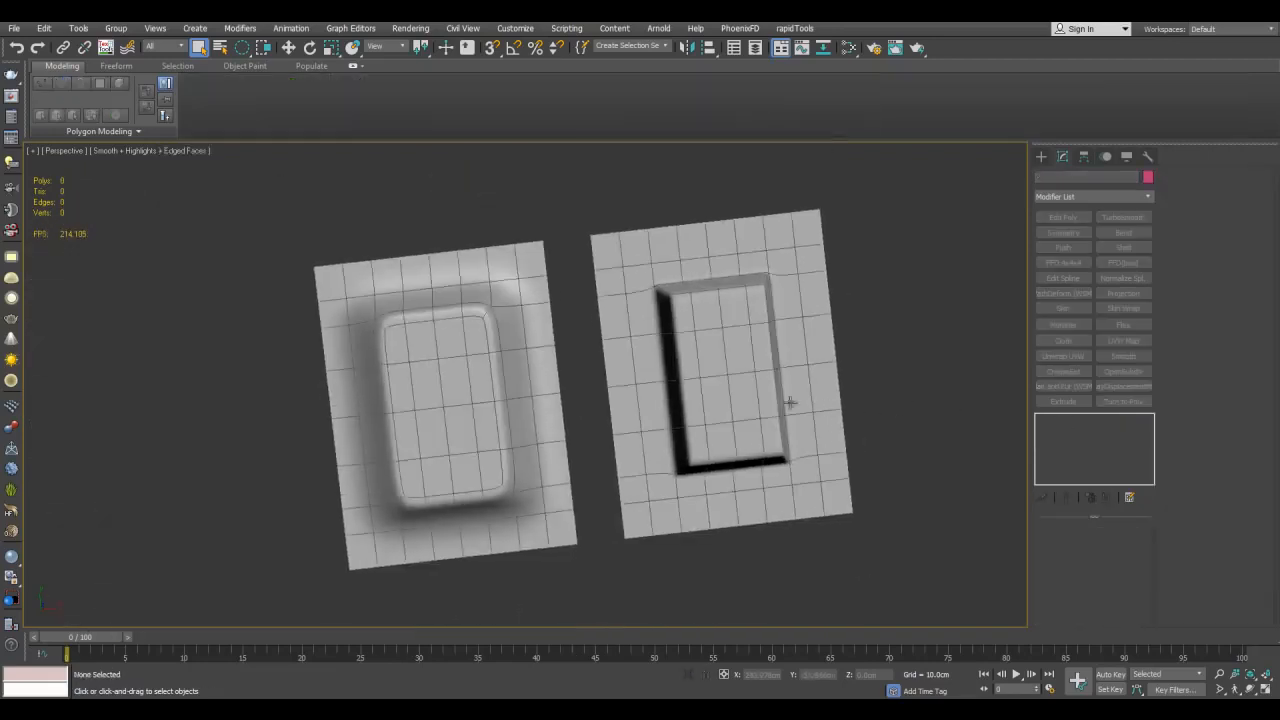
# Reset the copy's edge crease to 0, drop the top's short end edges from the selection, and crease the rest about 0.24
pyautogui.click(845, 421)
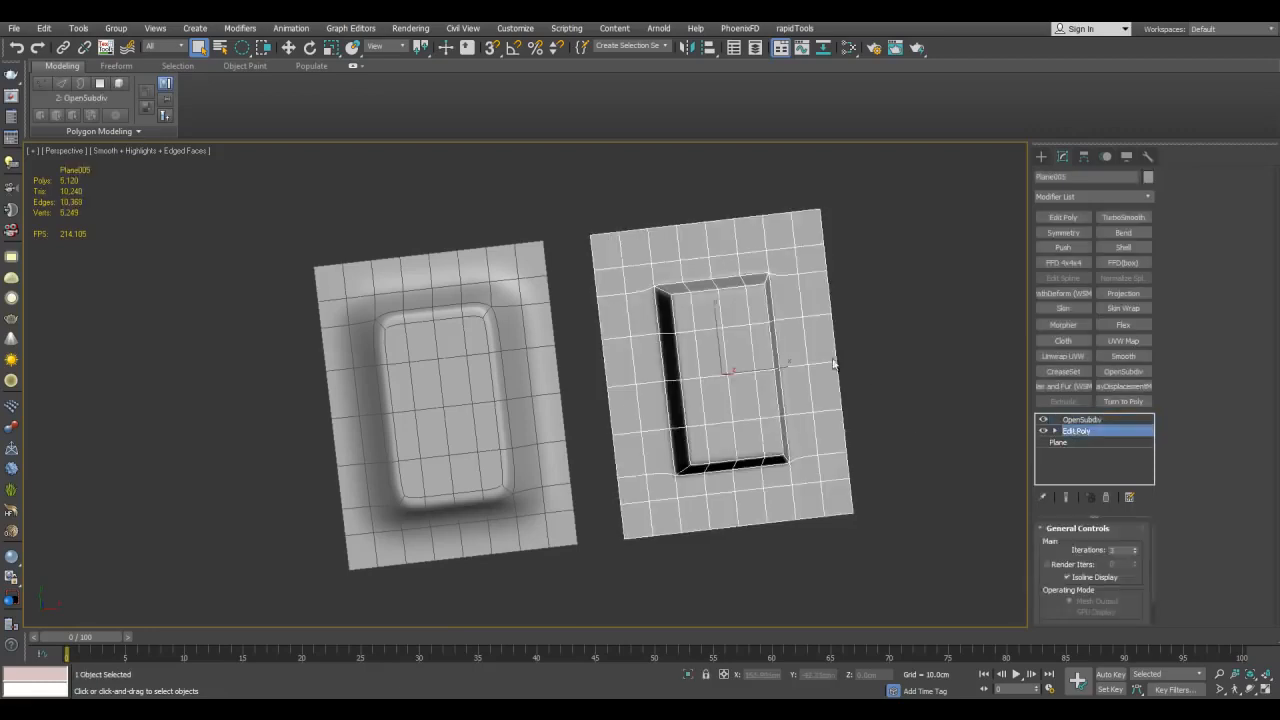
pyautogui.press('2')
pyautogui.scroll(2, 870, 376)
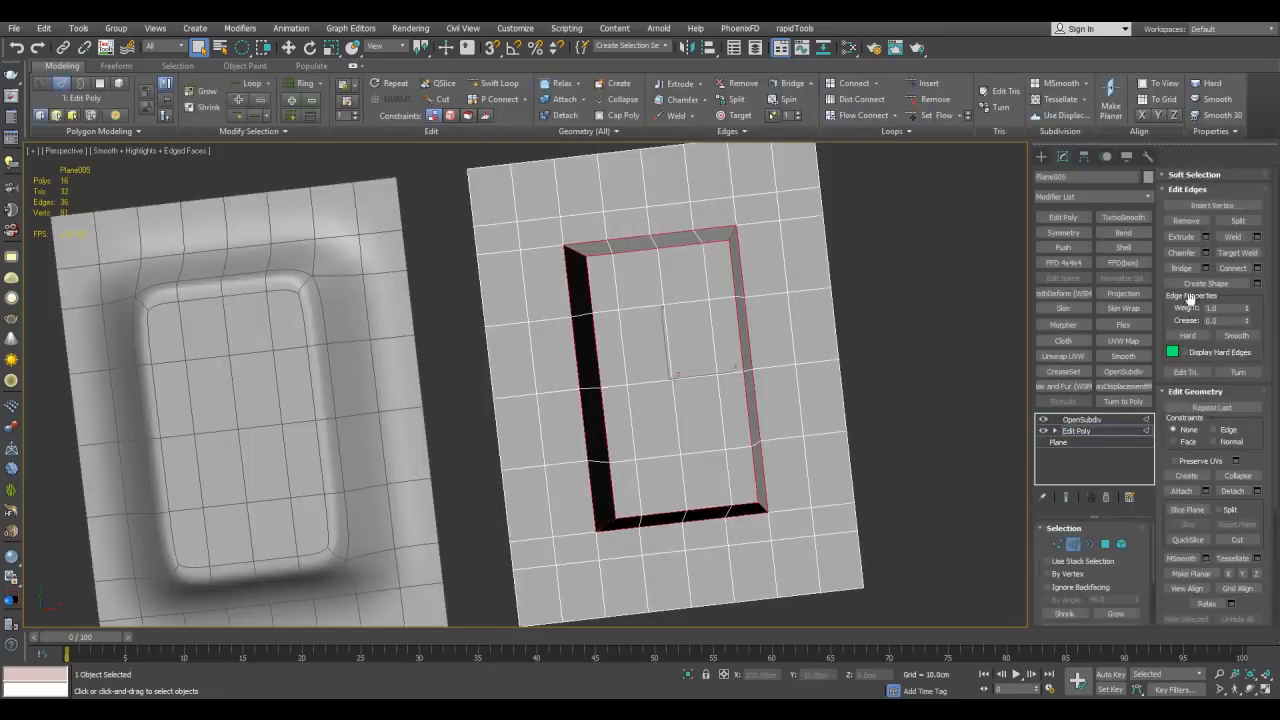
pyautogui.keyDown('alt'); pyautogui.moveTo(725, 223); pyautogui.dragTo(693, 248, button='middle'); pyautogui.keyUp('alt')
pyautogui.moveTo(702, 283); pyautogui.dragTo(620, 258)
pyautogui.moveTo(717, 393); pyautogui.dragTo(717, 281, button='middle')
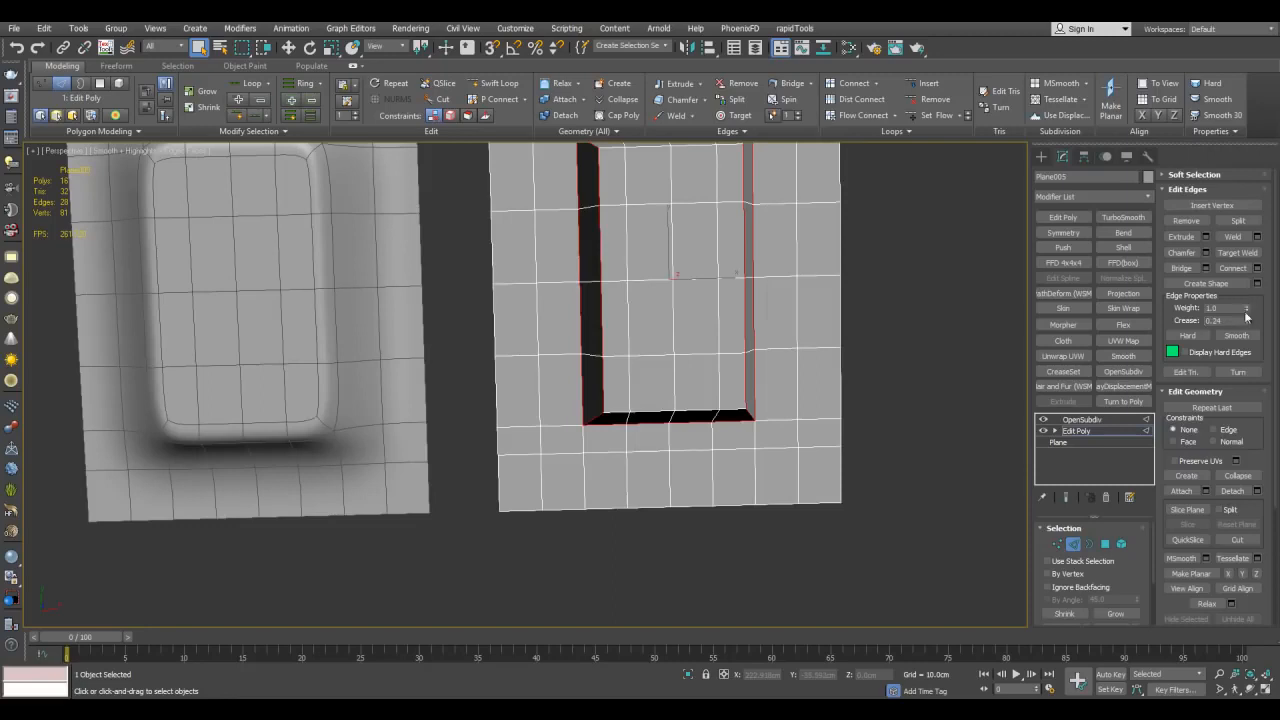
# Leave edge editing, deselect the copy, and check how its block shades with the short top ends left uncreased
pyautogui.press('2')
pyautogui.click(896, 326)
pyautogui.press('F4')
pyautogui.scroll(-3, 754, 311)
pyautogui.moveTo(754, 311); pyautogui.dragTo(812, 376, button='middle')
pyautogui.scroll(3, 812, 376)
pyautogui.moveTo(757, 343); pyautogui.dragTo(763, 306, button='middle')
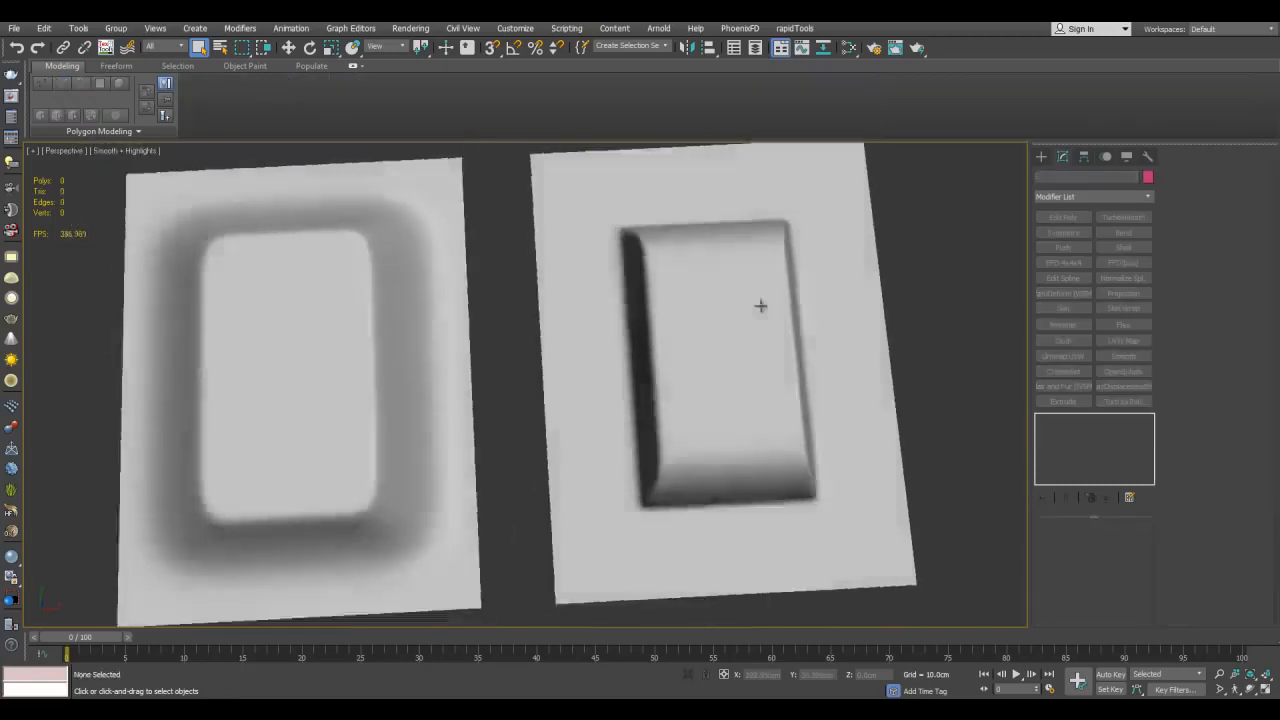
# Select the row of top edges along the near short end of the copy's block and ready the Move tool
pyautogui.click(844, 371)
pyautogui.press('F4')
pyautogui.scroll(3, 844, 371)
pyautogui.press('2')
pyautogui.doubleClick(722, 435)
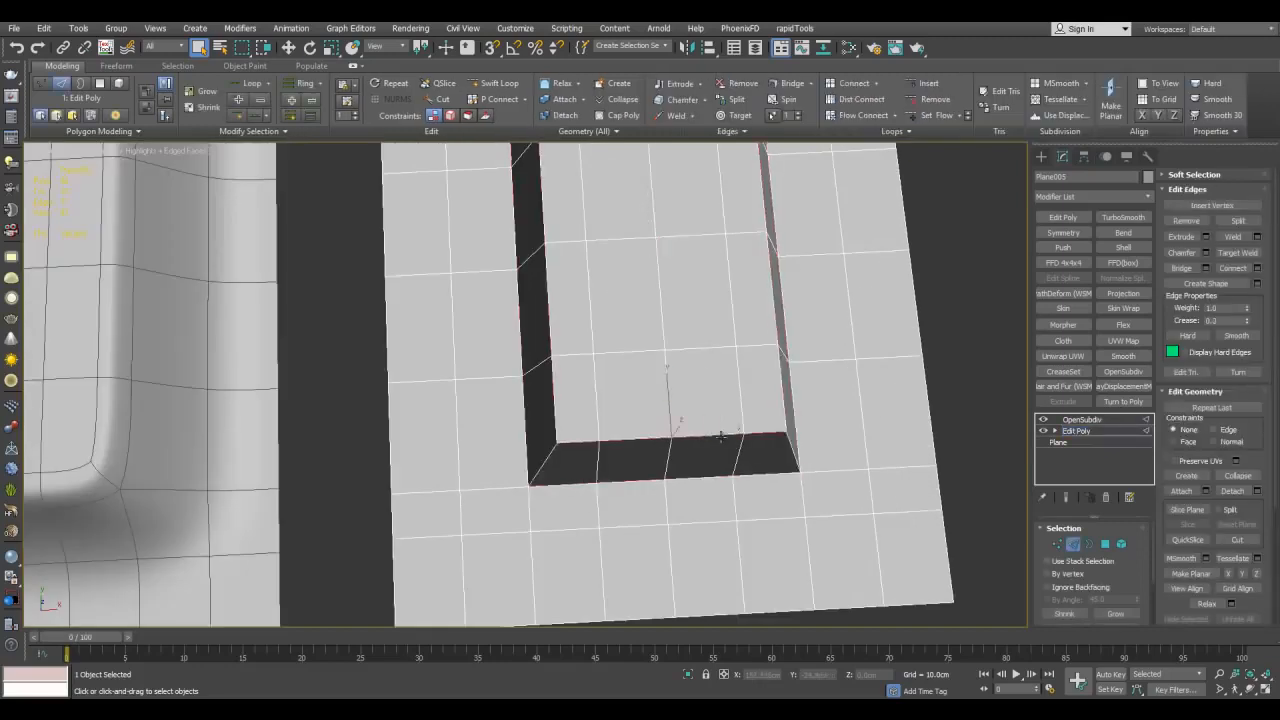
pyautogui.press('w')
pyautogui.keyDown('alt'); pyautogui.moveTo(722, 435); pyautogui.dragTo(780, 373, button='middle'); pyautogui.keyUp('alt')
pyautogui.moveTo(780, 252); pyautogui.dragTo(818, 332, button='middle')
# Try moving the selected end edges with the smoothed result displayed, and undo the move
pyautogui.press('F4')
pyautogui.press('`')
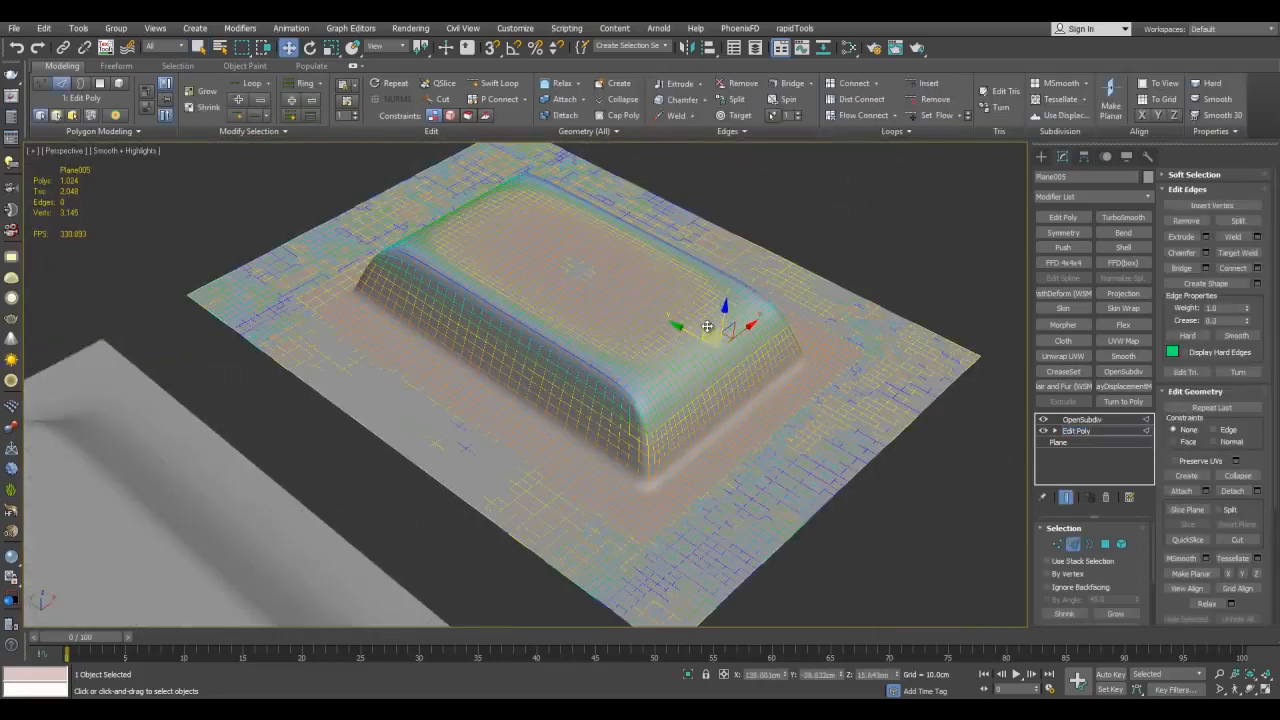
pyautogui.moveTo(705, 330); pyautogui.dragTo(681, 352)
pyautogui.press('F4')
pyautogui.press('`')
pyautogui.hotkey('ctrl', 'z')
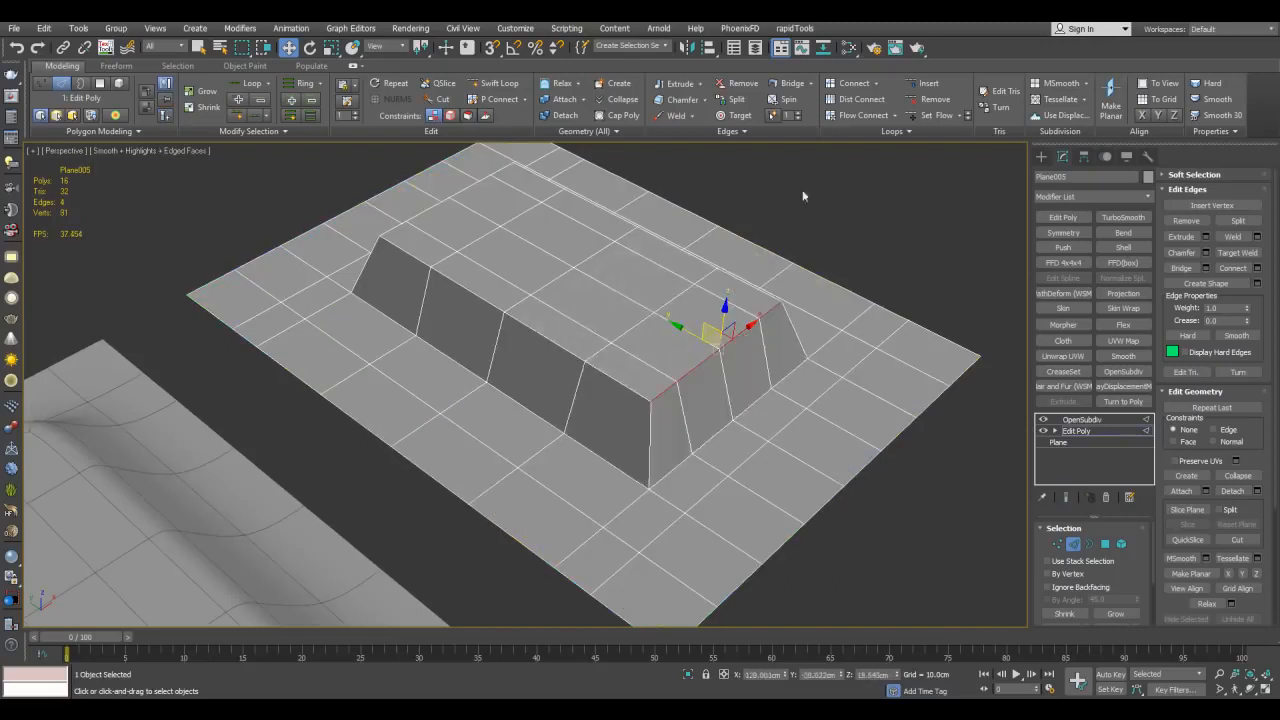
# Apply Set Flow to the selected end edges to curve the block's near slope, and clear the edge selection
pyautogui.click(934, 122)
pyautogui.moveTo(692, 294); pyautogui.dragTo(701, 326, button='middle')
pyautogui.press('q')
pyautogui.click(850, 294)
pyautogui.click(607, 376)
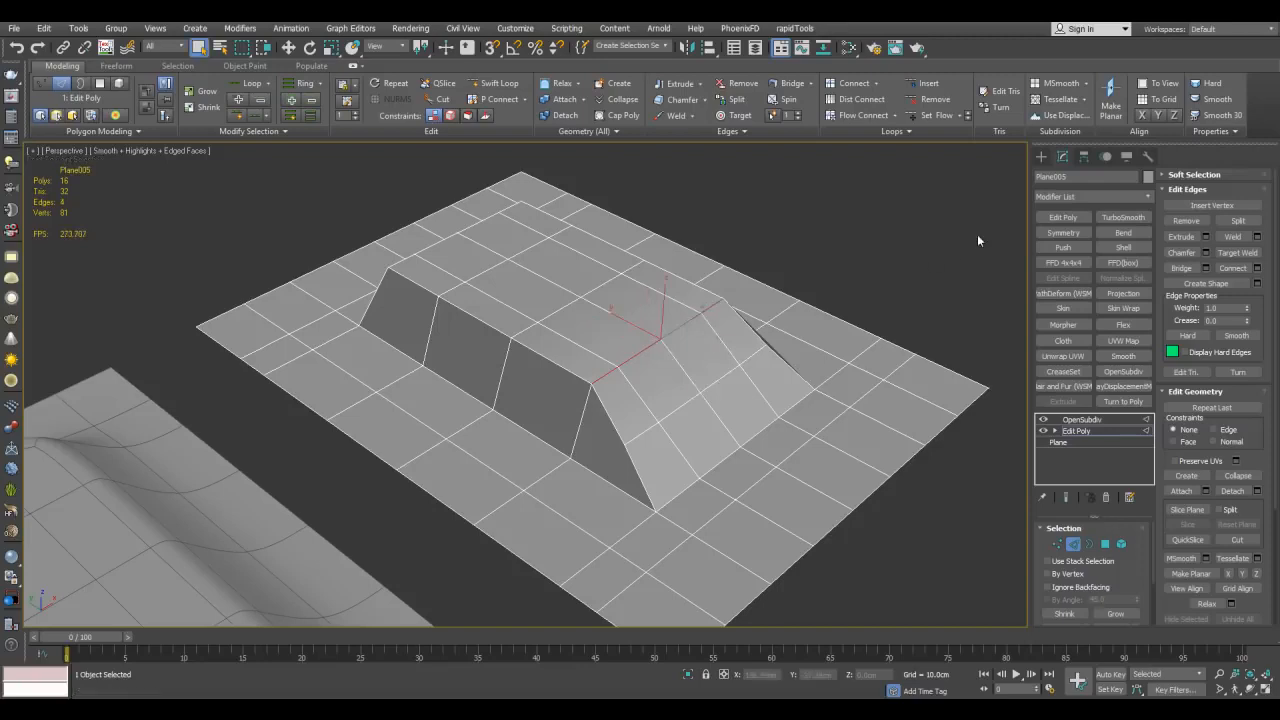
pyautogui.click(915, 265)
# Leave edge editing on the copy and examine the smoothed planes from several angles, with and without edge lines
pyautogui.hotkey('ctrl', 'e')
pyautogui.press('F4')
pyautogui.scroll(-3, 838, 293)
pyautogui.press('2')
pyautogui.keyDown('alt'); pyautogui.moveTo(836, 294); pyautogui.dragTo(780, 345, button='middle'); pyautogui.keyUp('alt')
pyautogui.scroll(-3, 778, 343)
pyautogui.scroll(3, 729, 312)
pyautogui.press('F4')
pyautogui.moveTo(618, 310); pyautogui.dragTo(755, 303, button='middle')
pyautogui.press('F4')
pyautogui.press('F4')
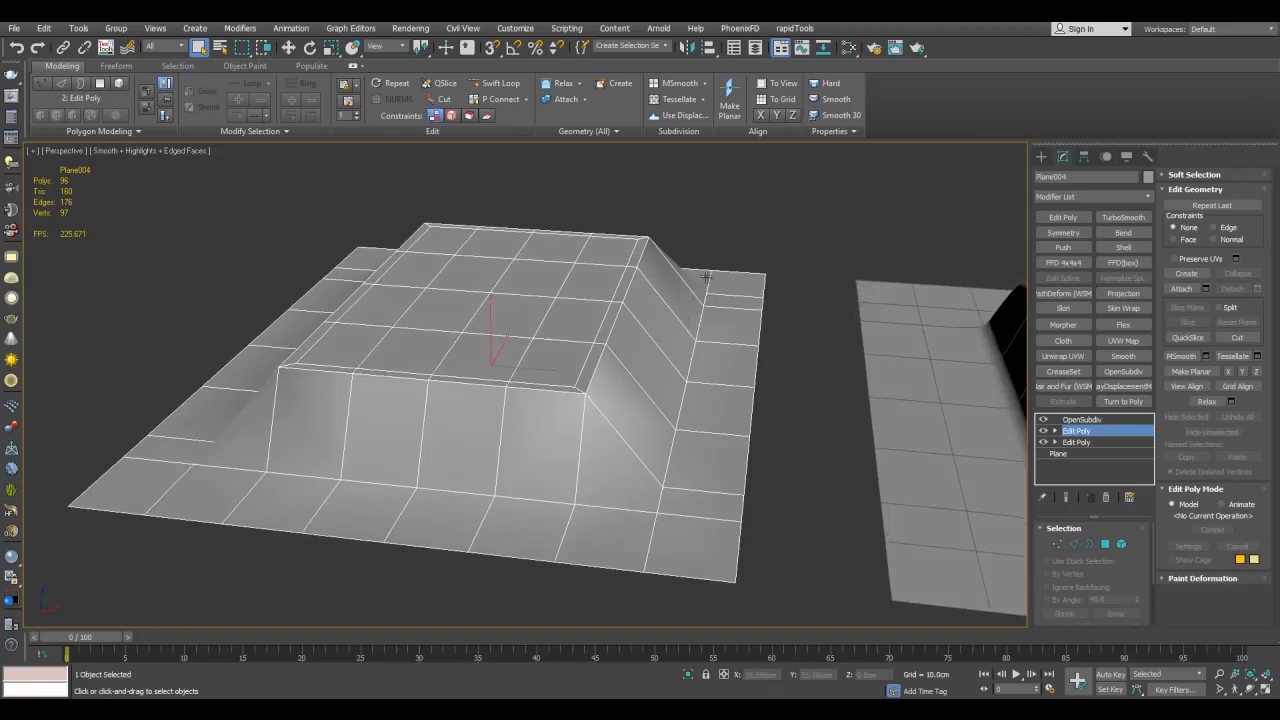
# Set the original plane's OpenSubdiv iterations to 1 and add an Edit Poly modifier above it
pyautogui.keyDown('alt'); pyautogui.moveTo(706, 277); pyautogui.dragTo(681, 329, button='middle'); pyautogui.keyUp('alt')
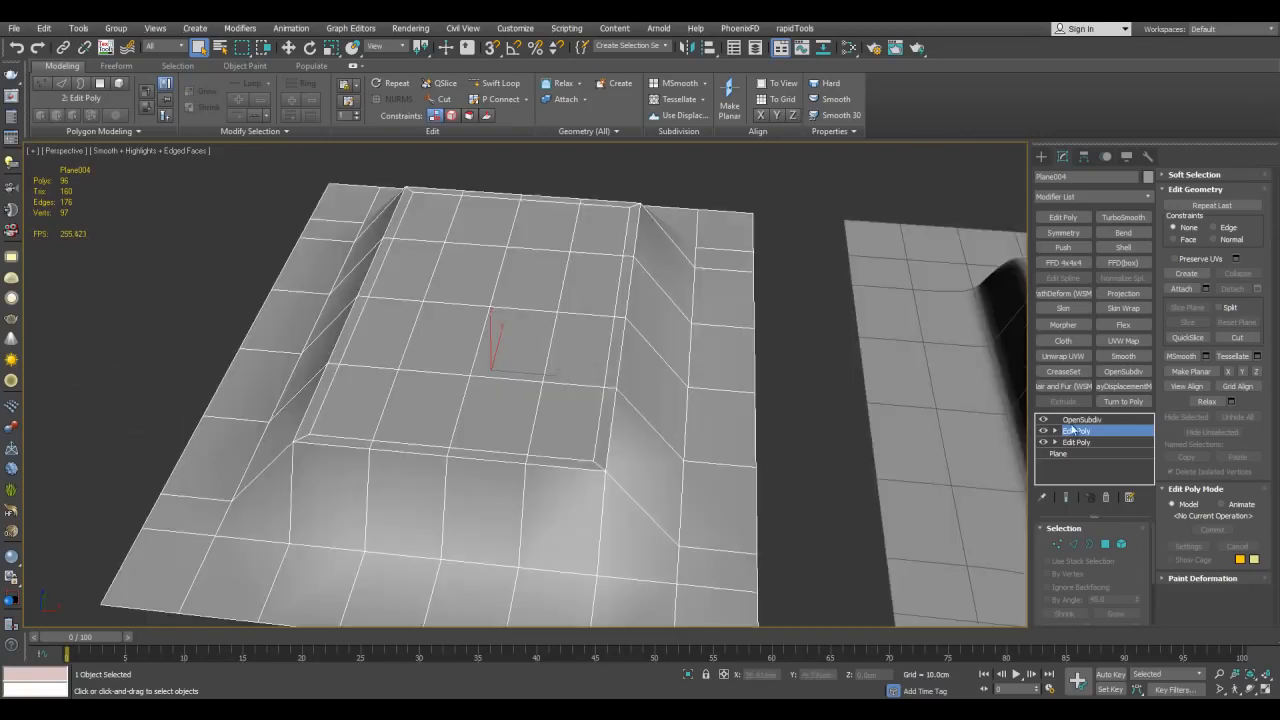
pyautogui.click(1081, 419)
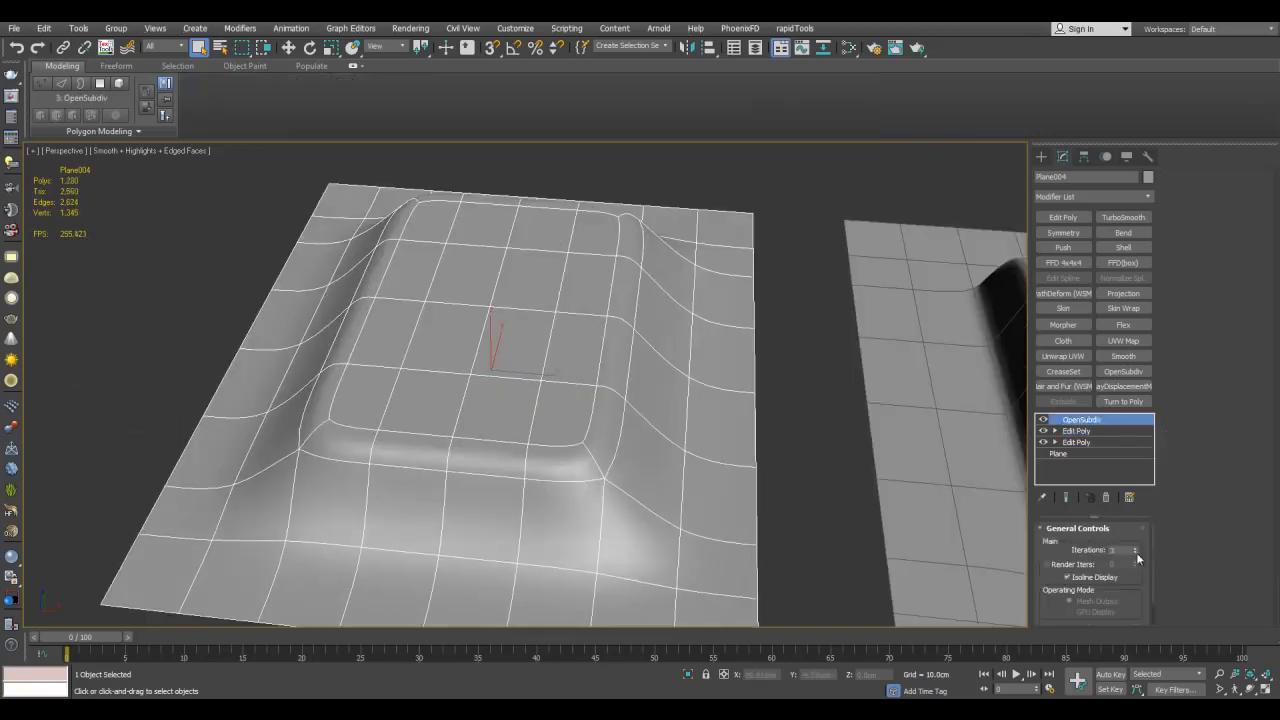
pyautogui.click(1136, 553)
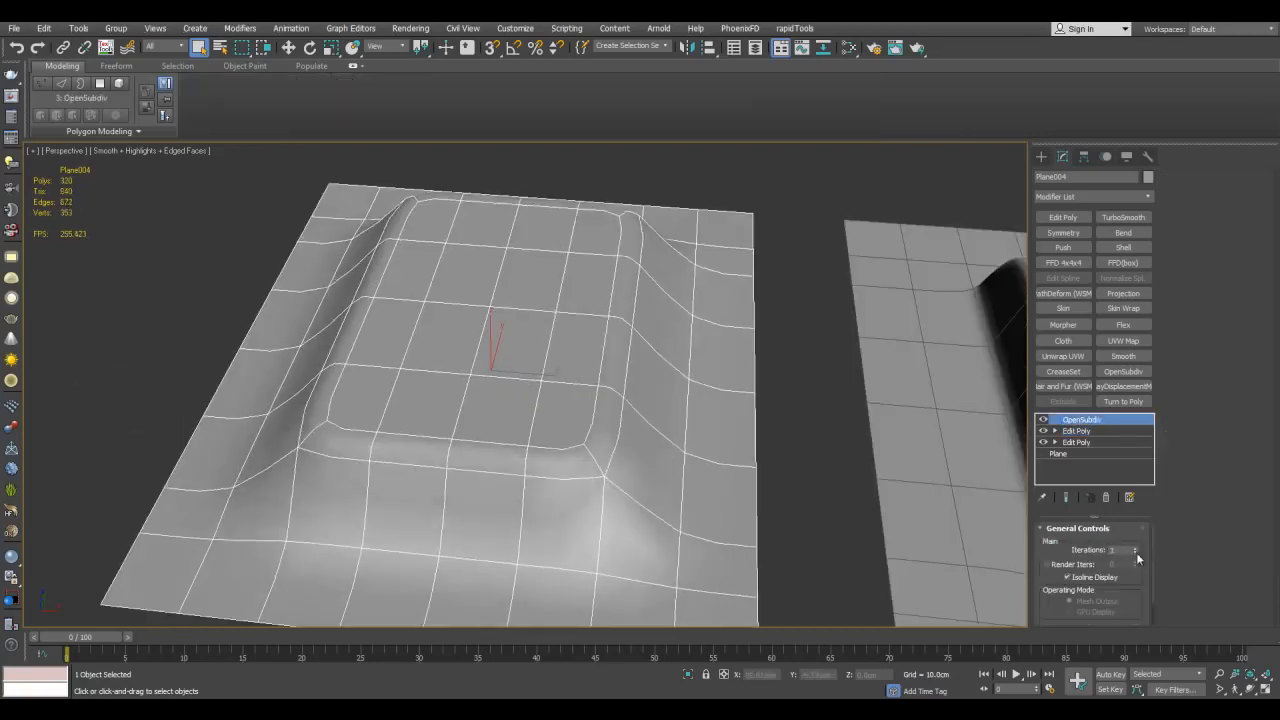
pyautogui.click(1063, 218)
pyautogui.keyDown('alt'); pyautogui.moveTo(761, 298); pyautogui.dragTo(686, 337, button='middle'); pyautogui.keyUp('alt')
# Select the original plane's outer edge row facing the copy and extend it outward into a new strip of polygons
pyautogui.press('4')
pyautogui.scroll(-3, 686, 327)
pyautogui.press('2')
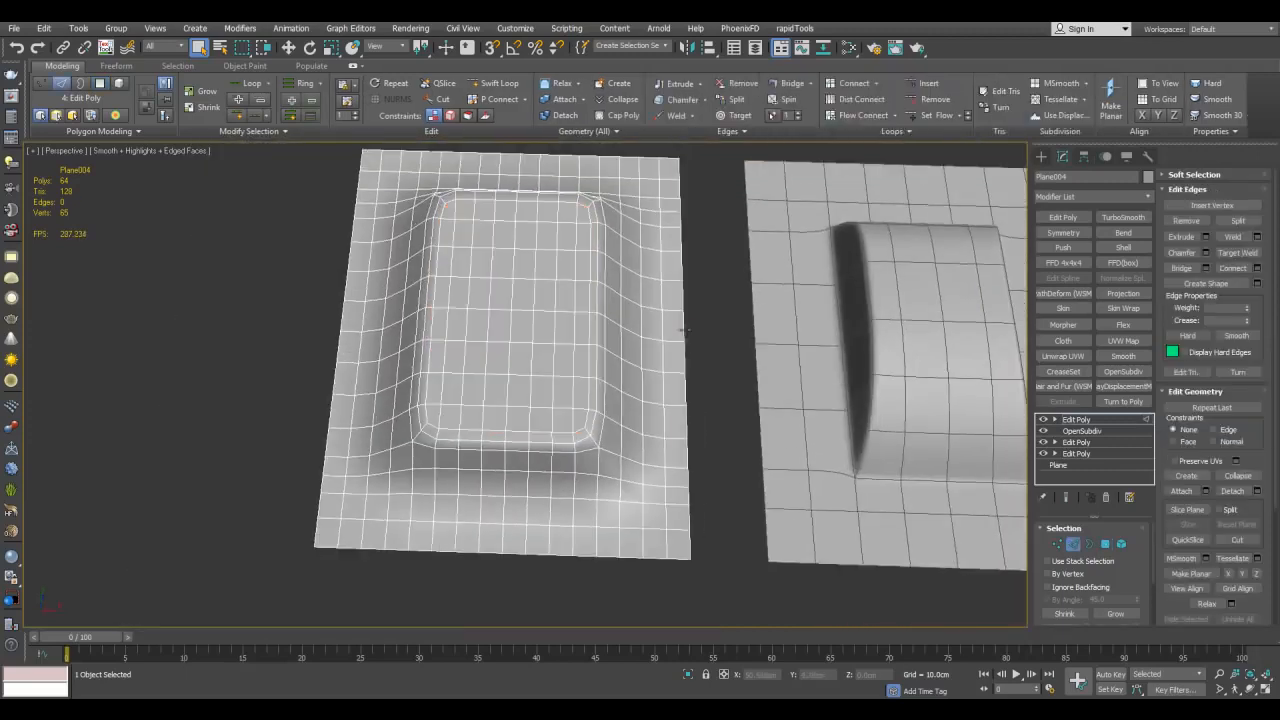
pyautogui.doubleClick(685, 330)
pyautogui.press('w')
pyautogui.keyDown('shift'); pyautogui.moveTo(711, 344); pyautogui.dragTo(743, 346); pyautogui.keyUp('shift')
# Select a patch of 12 polygons at the foot of the original's raised panel, on the side facing the copy
pyautogui.scroll(3, 715, 328)
pyautogui.press('4')
pyautogui.press('q')
pyautogui.keyDown('alt'); pyautogui.moveTo(626, 334); pyautogui.dragTo(630, 364, button='middle'); pyautogui.keyUp('alt')
pyautogui.hotkey('ctrl', 'd')
pyautogui.click(613, 297)
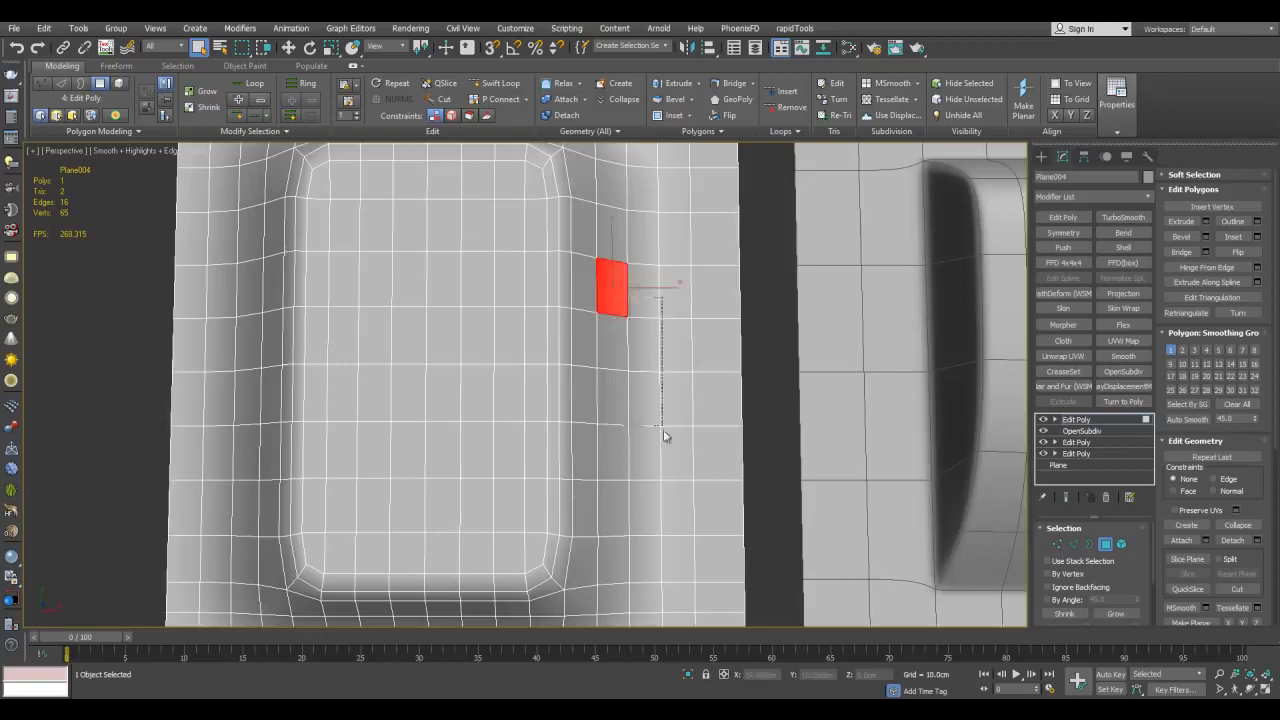
pyautogui.moveTo(658, 410); pyautogui.dragTo(673, 453)
pyautogui.keyDown('alt'); pyautogui.moveTo(736, 447); pyautogui.dragTo(862, 301, button='middle'); pyautogui.keyUp('alt')
pyautogui.scroll(2, 862, 301)
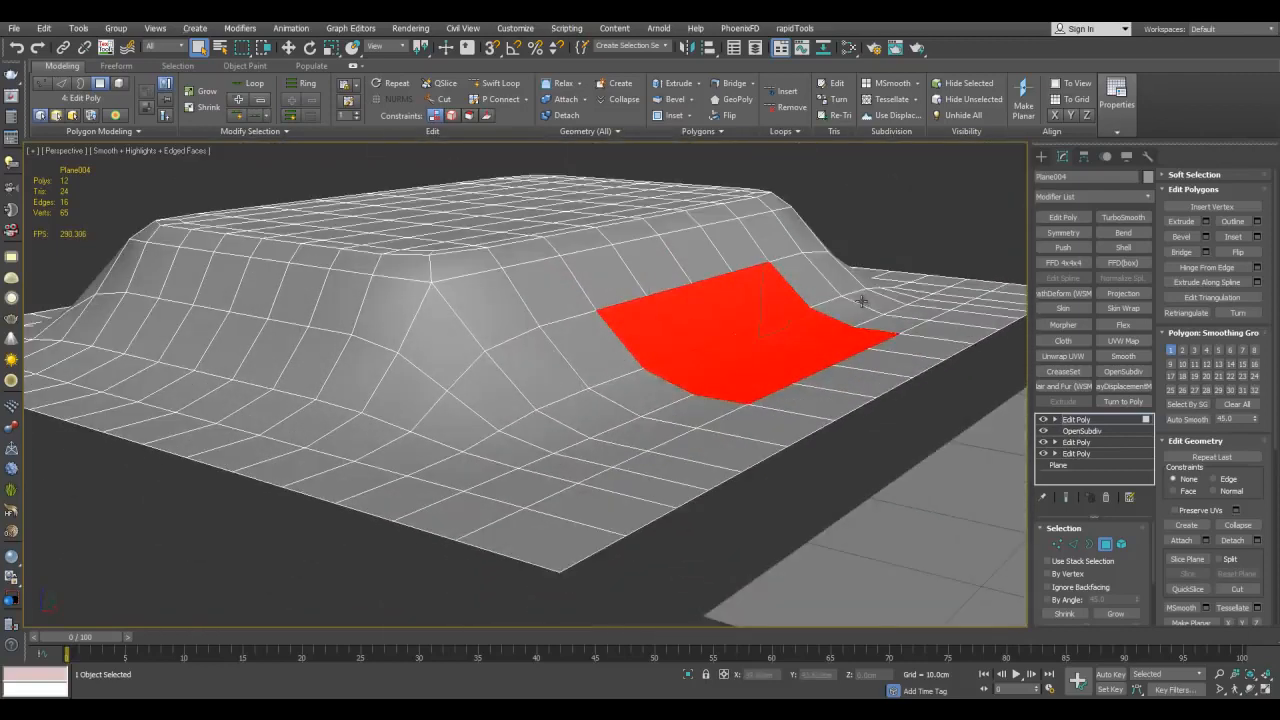
# Bevel the selected polygon patch and make it planar along Z
pyautogui.hotkey('ctrl', 'shift', 'b')
pyautogui.click(657, 394)
pyautogui.moveTo(1262, 563); pyautogui.dragTo(1248, 424)
pyautogui.click(1256, 485)
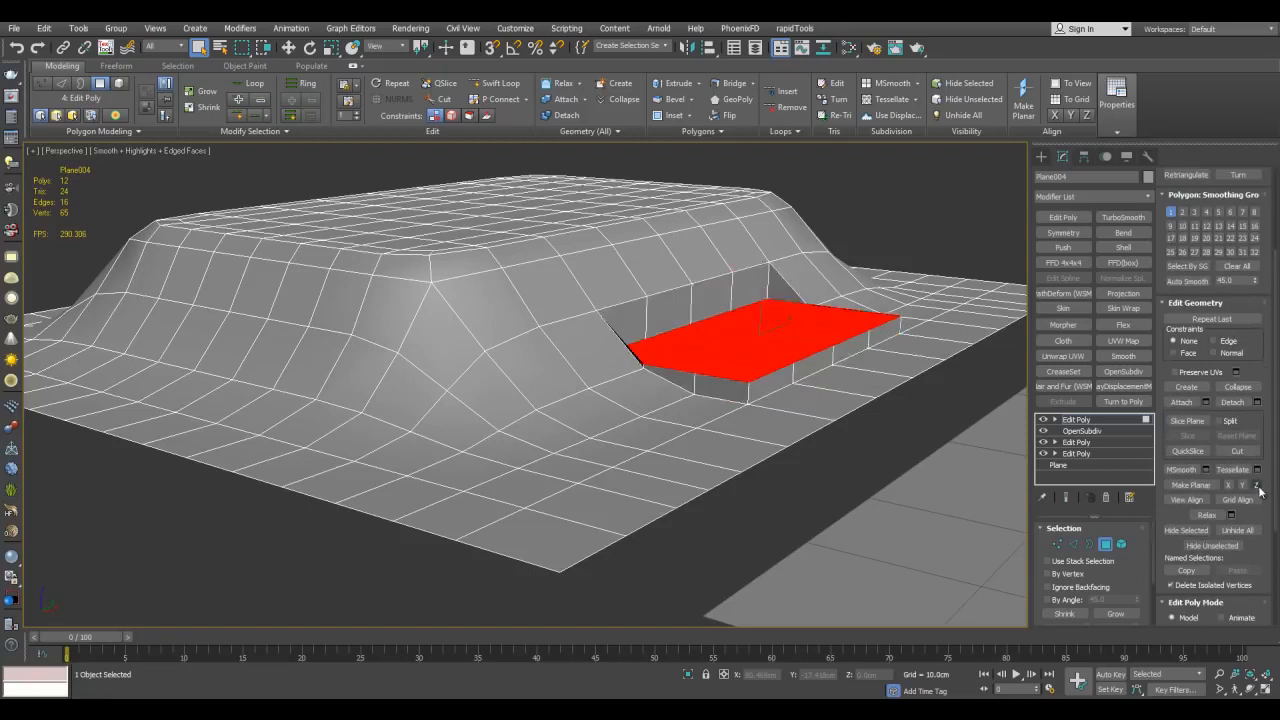
# Lower the flattened patch to the plane's base level with vertex snapping on its outer corner, and turn snapping off
pyautogui.scroll(8, 891, 380)
pyautogui.press('w')
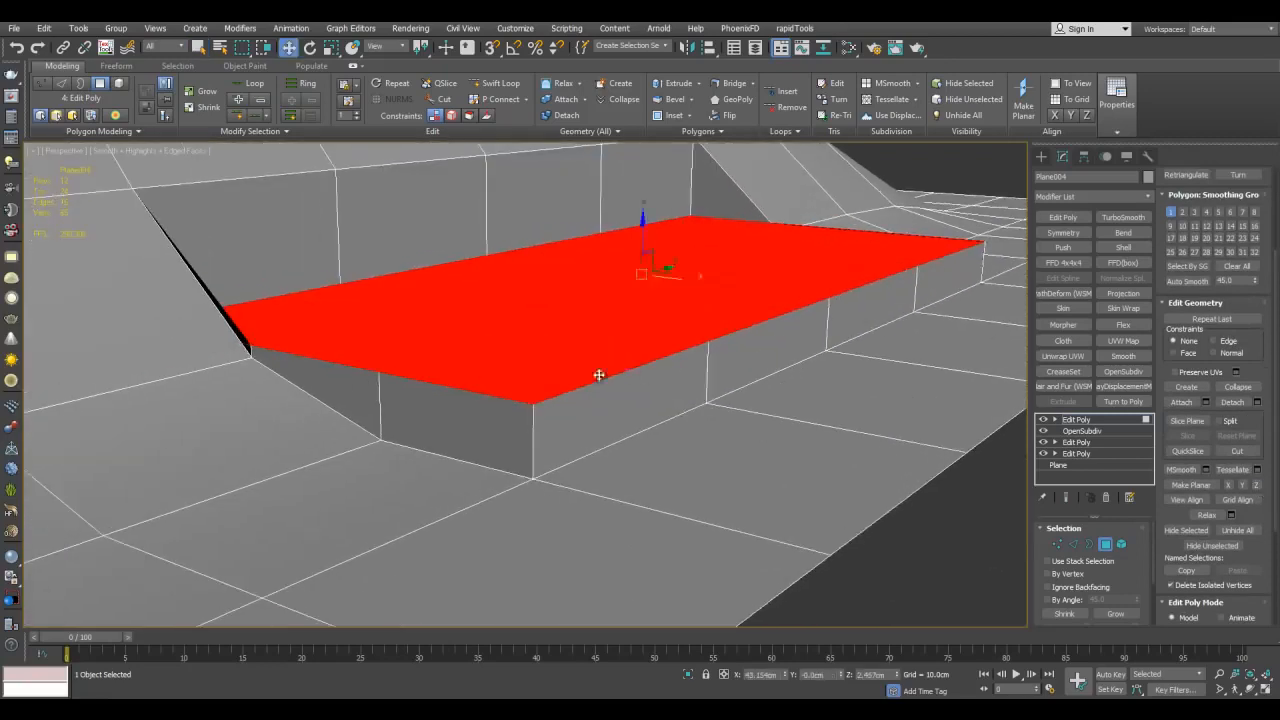
pyautogui.moveTo(632, 373); pyautogui.dragTo(660, 373, button='middle')
pyautogui.press('s')
pyautogui.moveTo(581, 402); pyautogui.dragTo(578, 470)
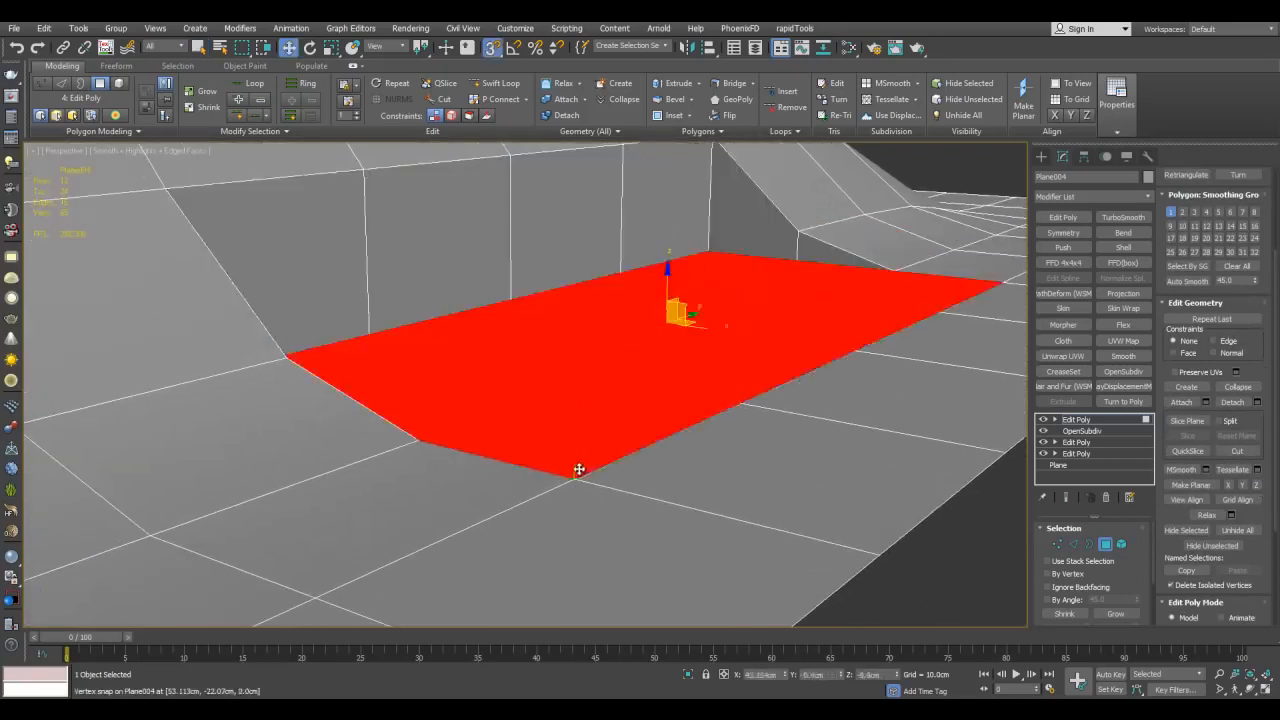
pyautogui.press('s')
# Select the vertices around the flattened notch, weld the overlapping ones with a smaller weld threshold, and leave vertex editing
pyautogui.scroll(-6, 608, 437)
pyautogui.press('1')
pyautogui.press('q')
pyautogui.moveTo(425, 272); pyautogui.dragTo(834, 506)
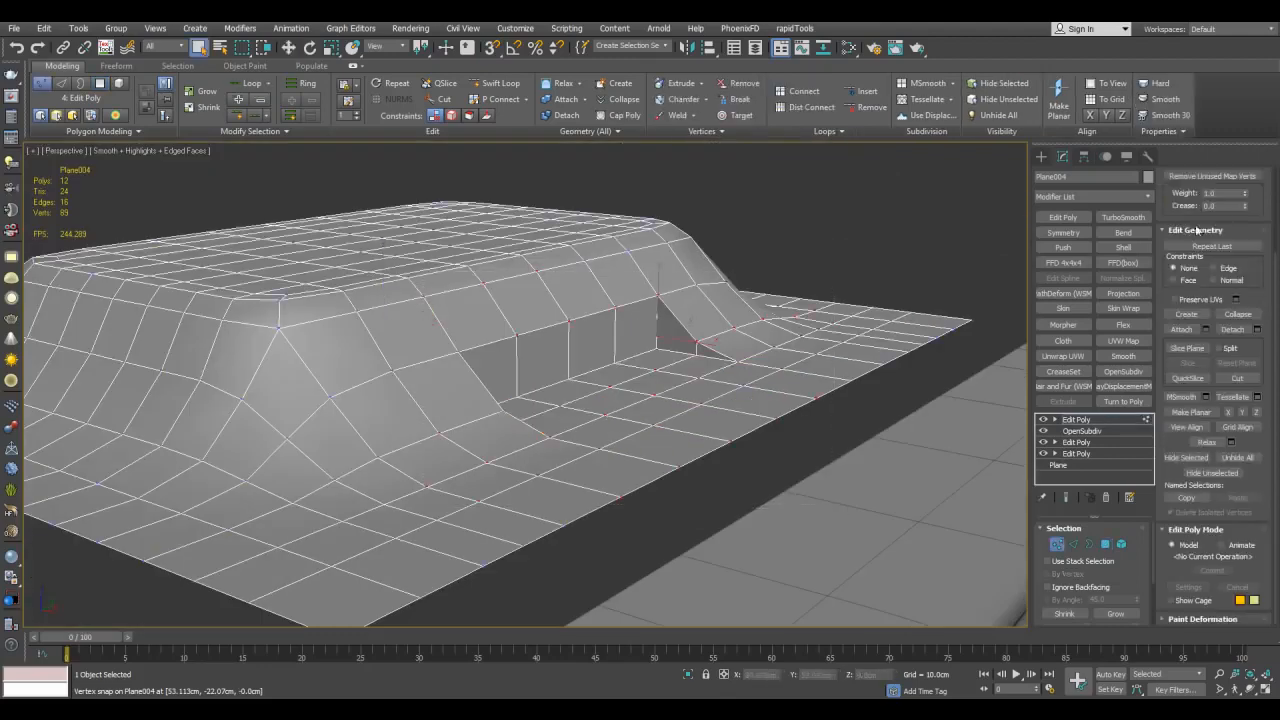
pyautogui.scroll(2, 1261, 203)
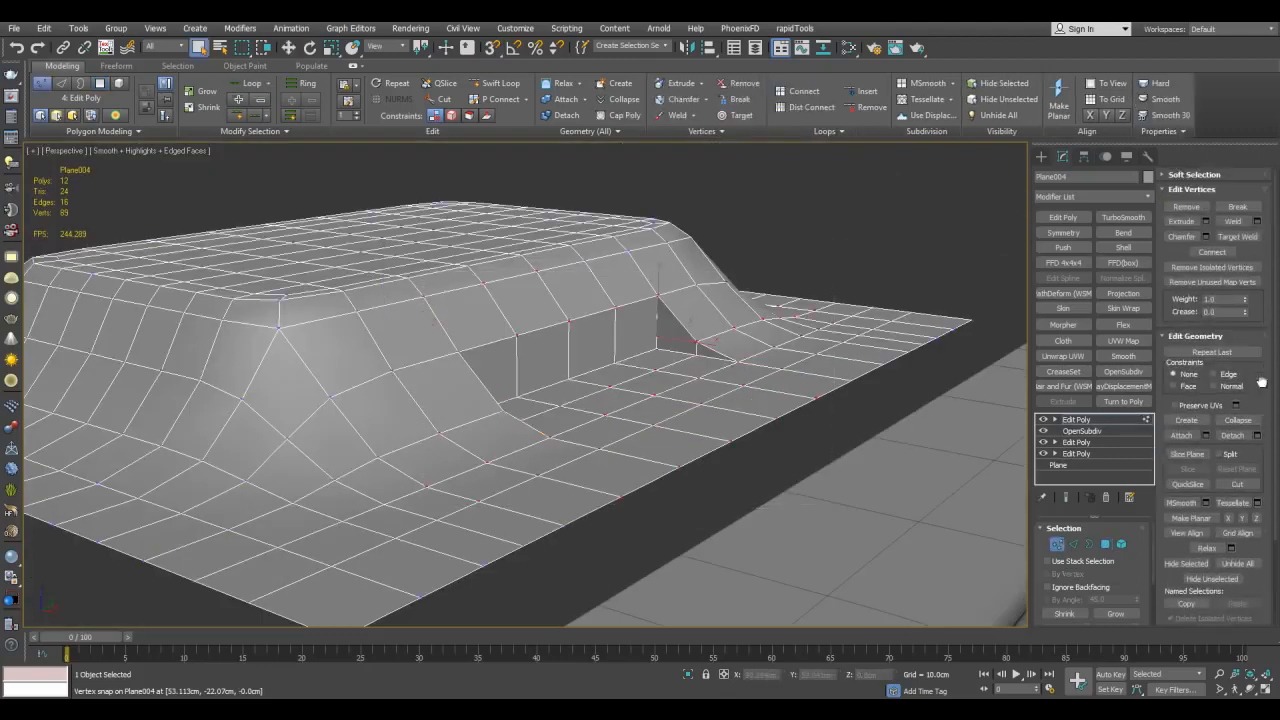
pyautogui.click(1232, 221)
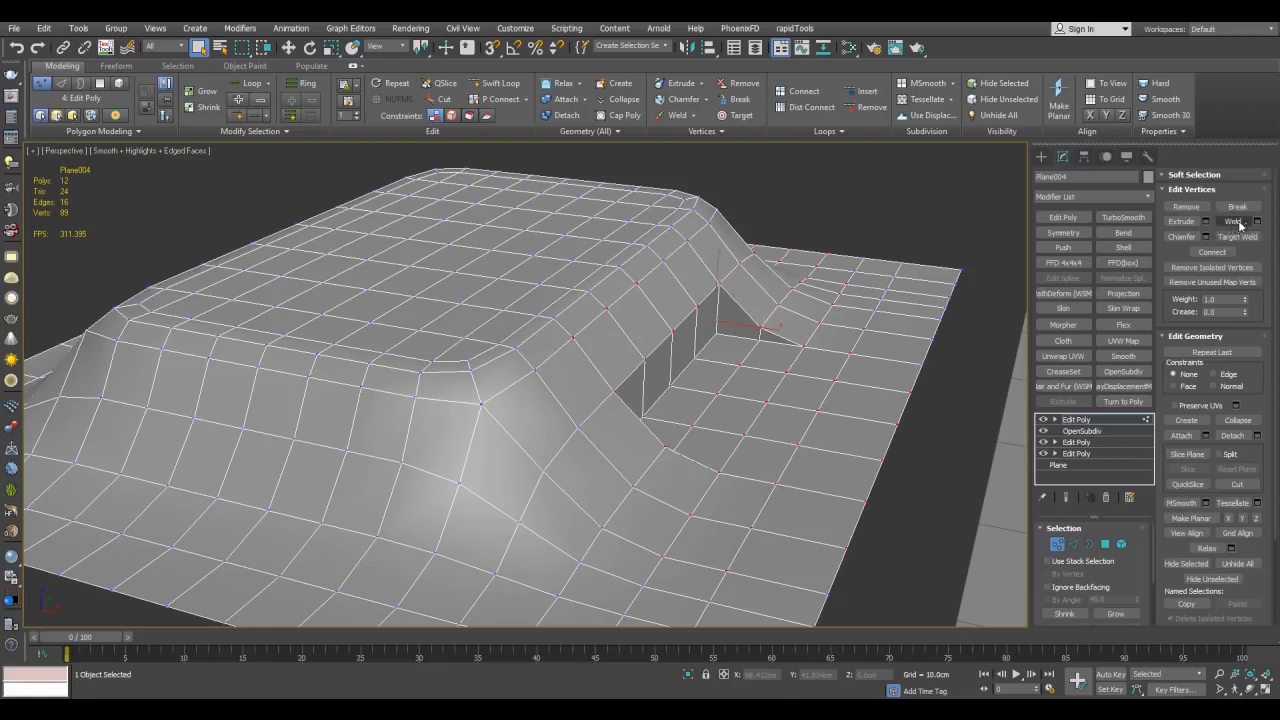
pyautogui.click(1257, 222)
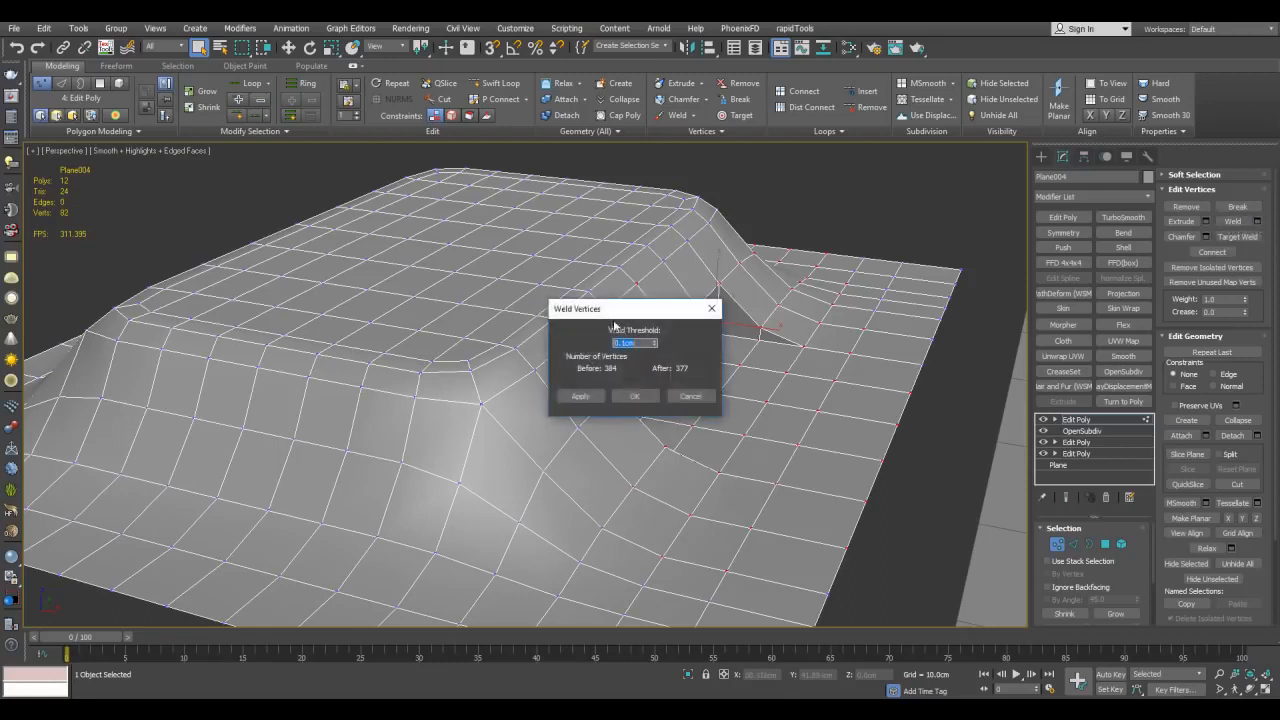
pyautogui.moveTo(614, 318); pyautogui.dragTo(767, 304)
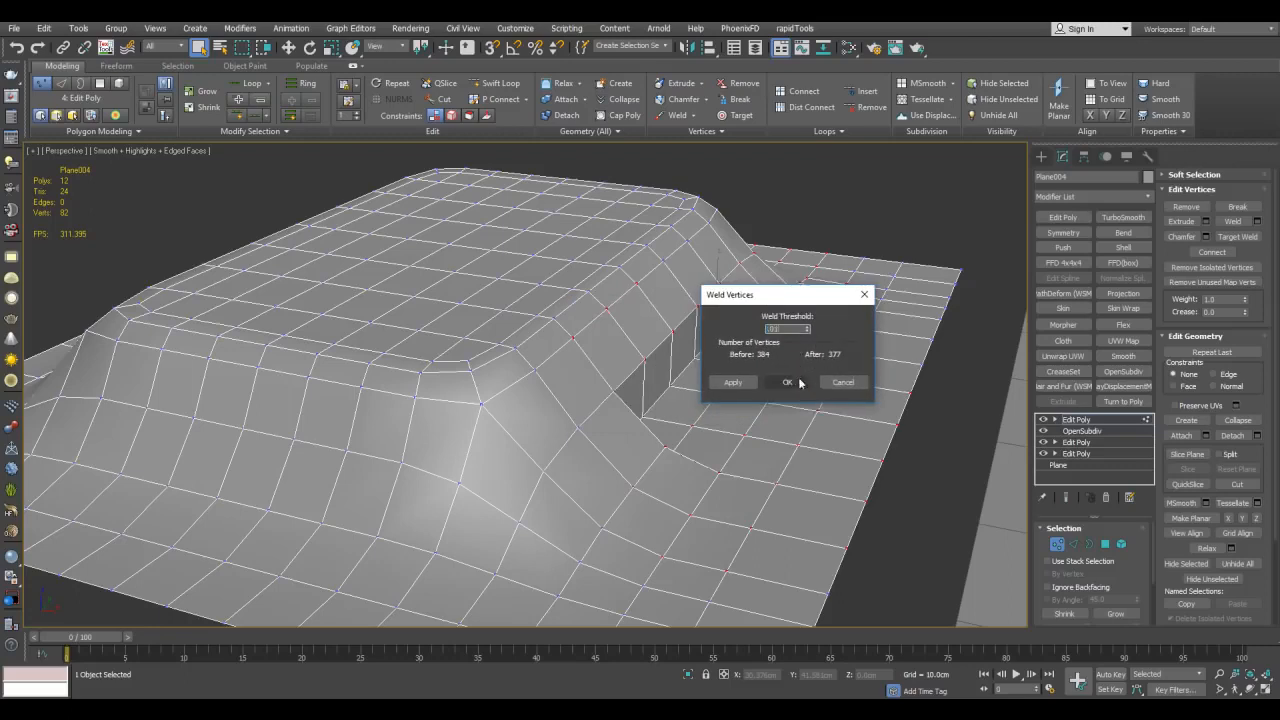
pyautogui.click(787, 382)
pyautogui.keyDown('alt'); pyautogui.moveTo(813, 365); pyautogui.dragTo(821, 372, button='middle'); pyautogui.keyUp('alt')
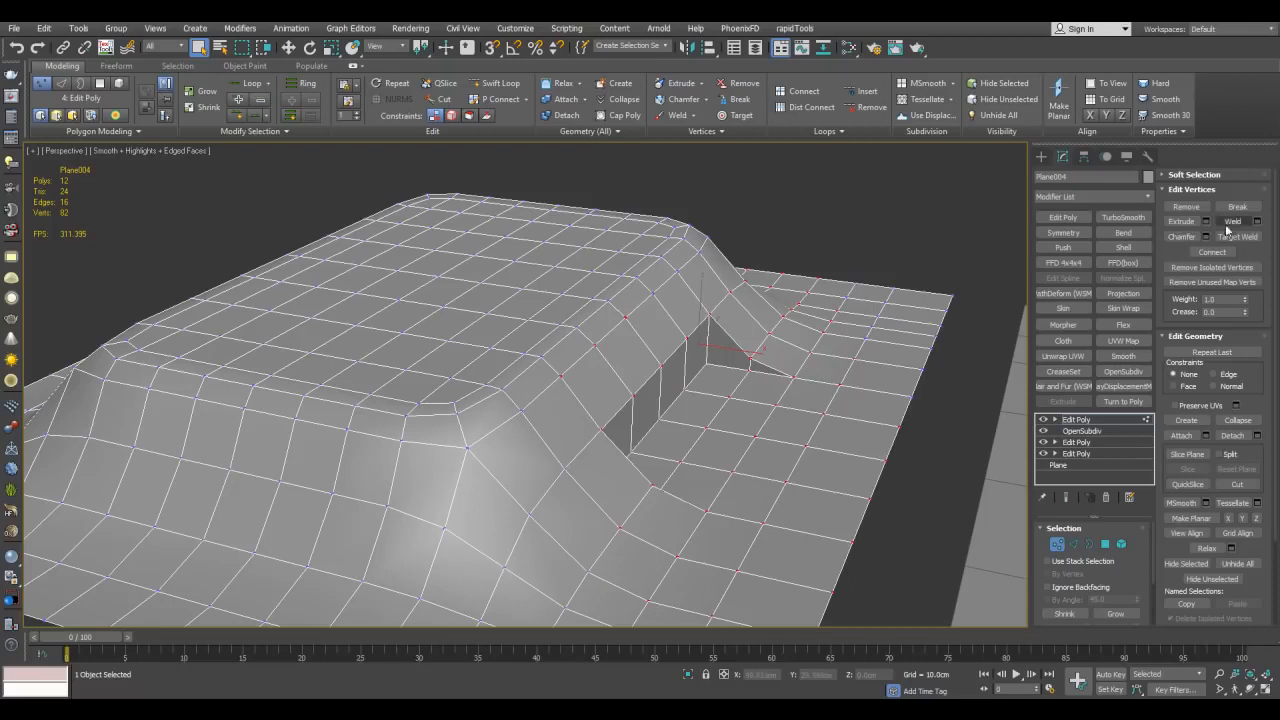
pyautogui.moveTo(823, 289); pyautogui.dragTo(826, 276, button='middle')
pyautogui.press('1')
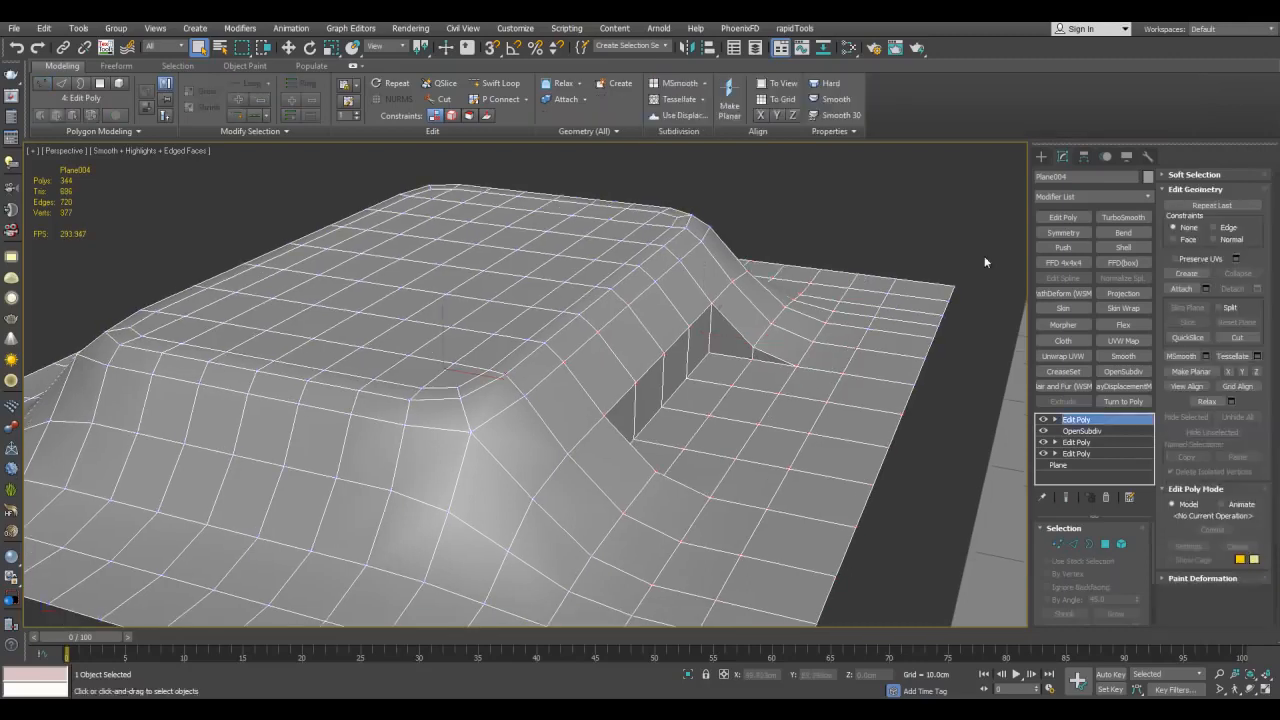
# Try welding all vertices in an extra Edit Poly modifier on top, cancel the weld, and delete that modifier
pyautogui.click(1062, 218)
pyautogui.press('1')
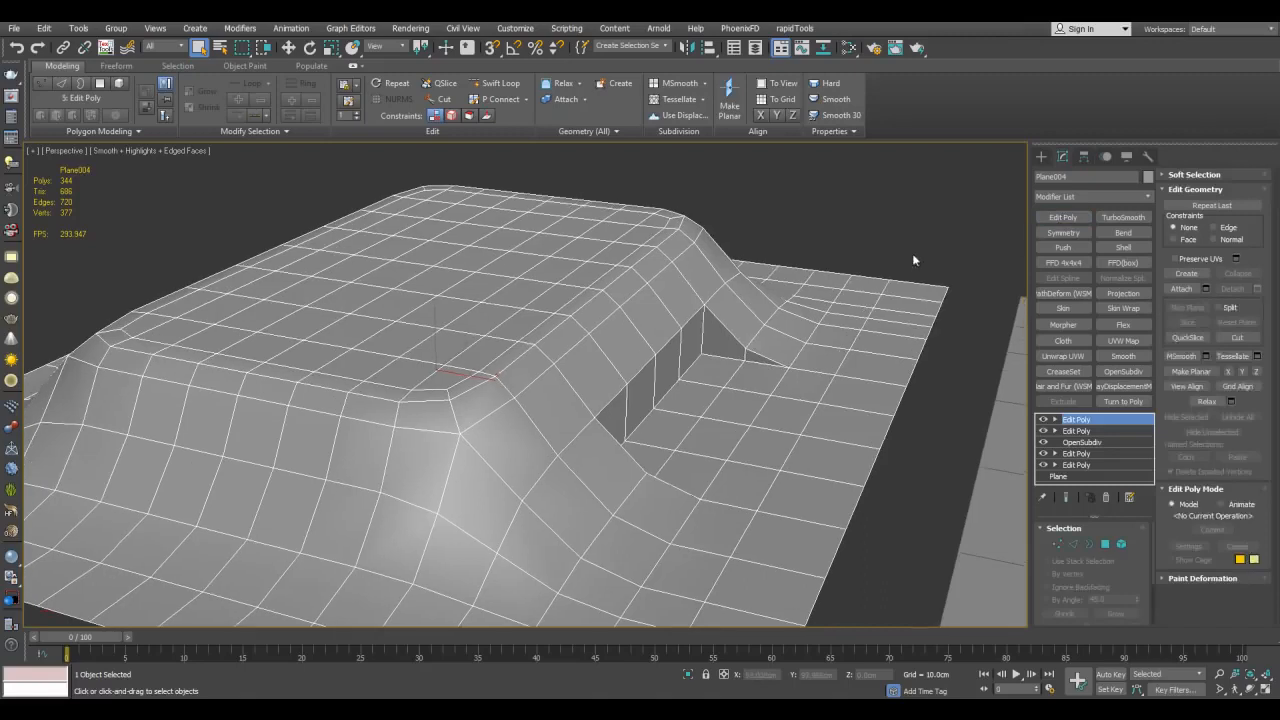
pyautogui.click(1256, 221)
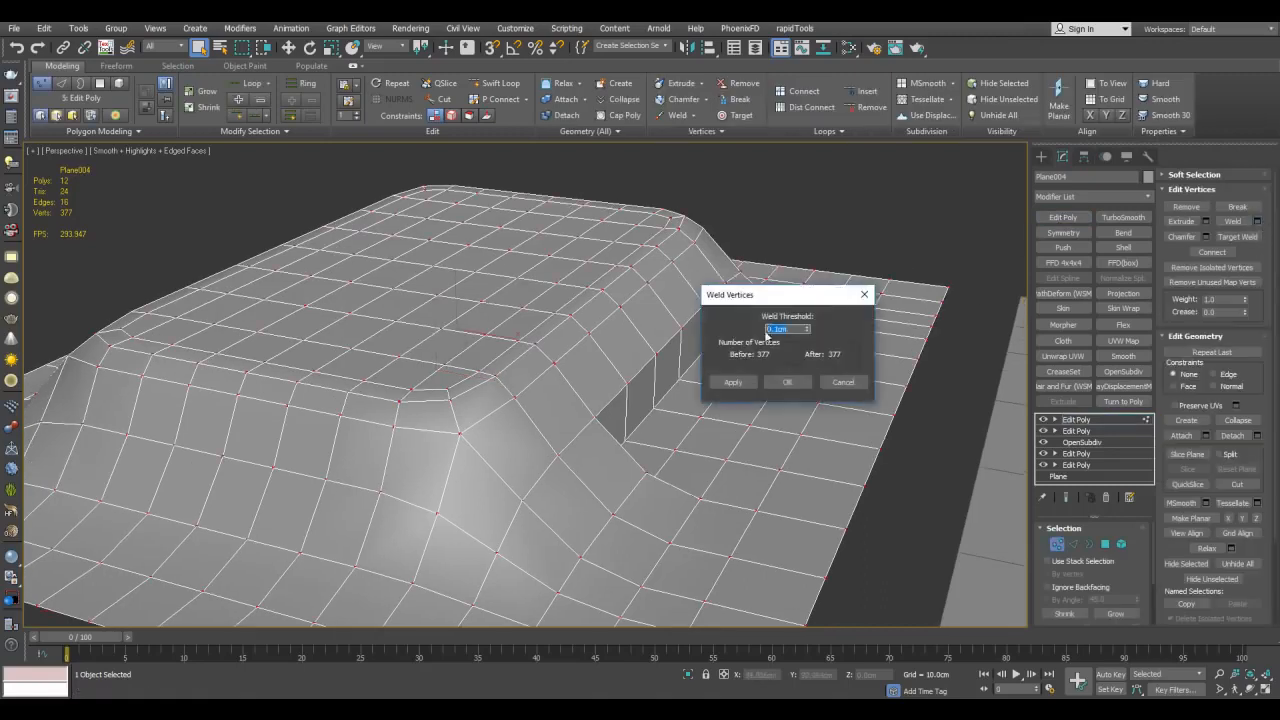
pyautogui.click(835, 382)
pyautogui.click(1078, 420)
pyautogui.rightClick(1088, 420)
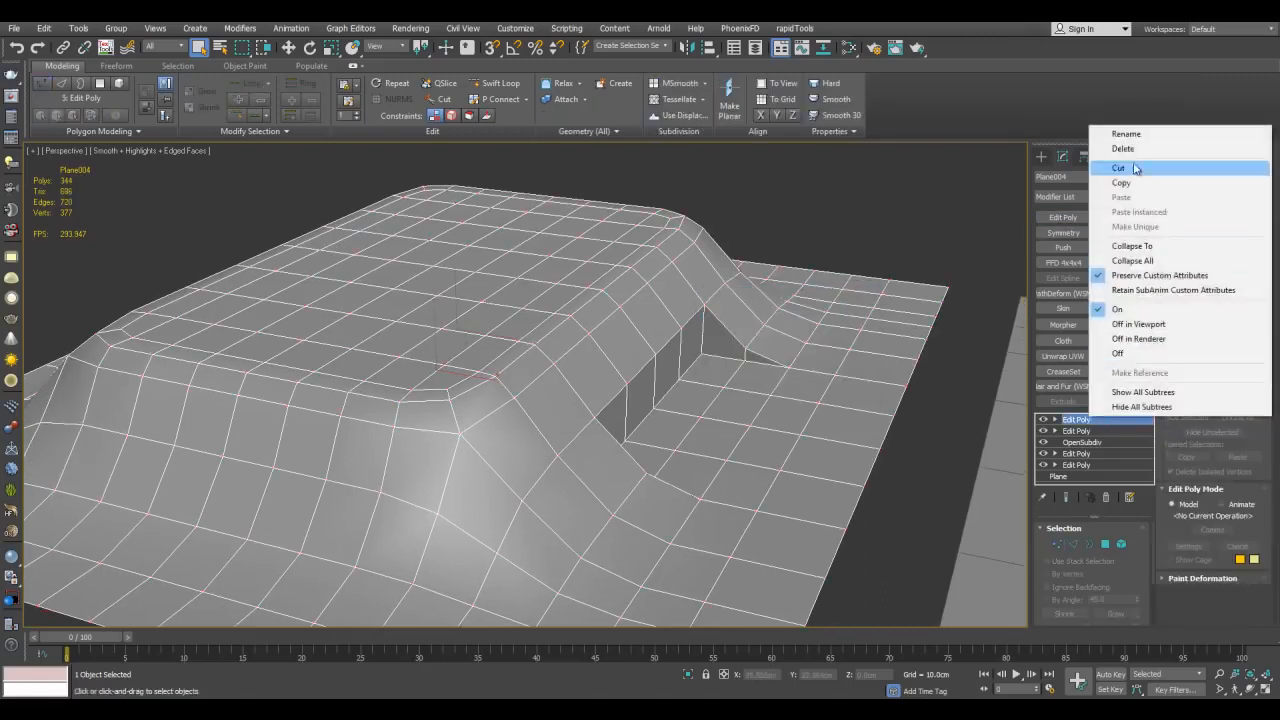
pyautogui.click(1134, 151)
# Connect the edge ring along the plane's outer strip beside the notch with several pinched segments
pyautogui.keyDown('alt'); pyautogui.moveTo(837, 363); pyautogui.dragTo(795, 362, button='middle'); pyautogui.keyUp('alt')
pyautogui.press('2')
pyautogui.scroll(-5, 804, 351)
pyautogui.hotkey('alt', 'r')
pyautogui.scroll(3, 772, 308)
pyautogui.click(739, 319)
pyautogui.hotkey('alt', 'r')
pyautogui.hotkey('ctrl', 'shift', 'e')
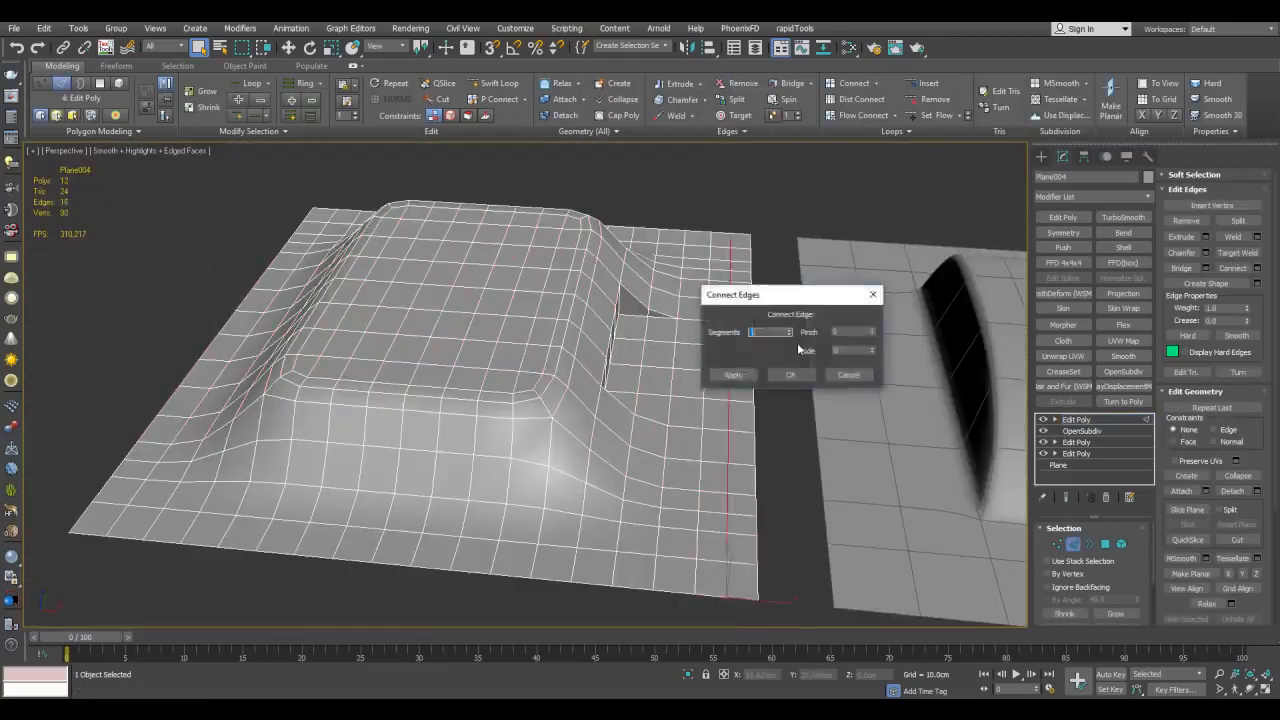
pyautogui.click(790, 328)
pyautogui.moveTo(872, 331); pyautogui.dragTo(872, 314)
pyautogui.click(796, 381)
# Connect the edge ring along the plane's front border with the same segment and pinch settings, and leave edge editing
pyautogui.click(696, 566)
pyautogui.moveTo(696, 567); pyautogui.dragTo(709, 550, button='middle')
pyautogui.hotkey('alt', 'r')
pyautogui.hotkey('ctrl', 'shift', 'e')
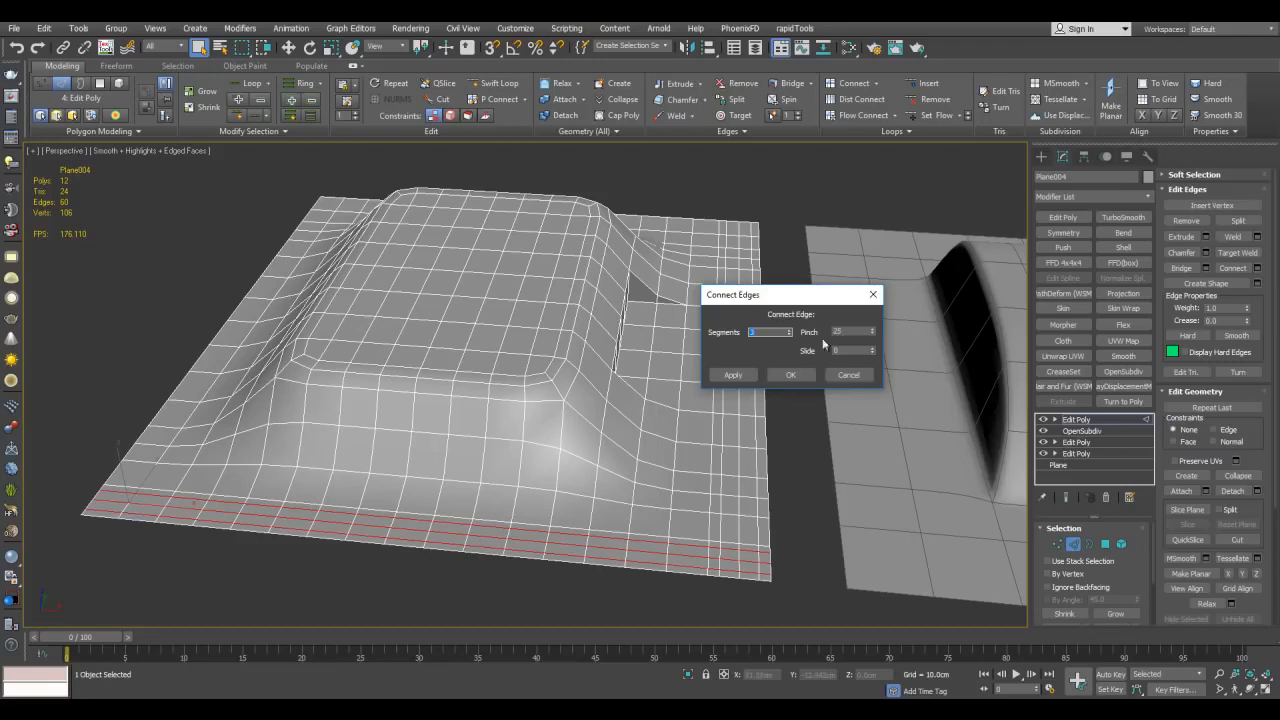
pyautogui.click(792, 375)
pyautogui.press('2')
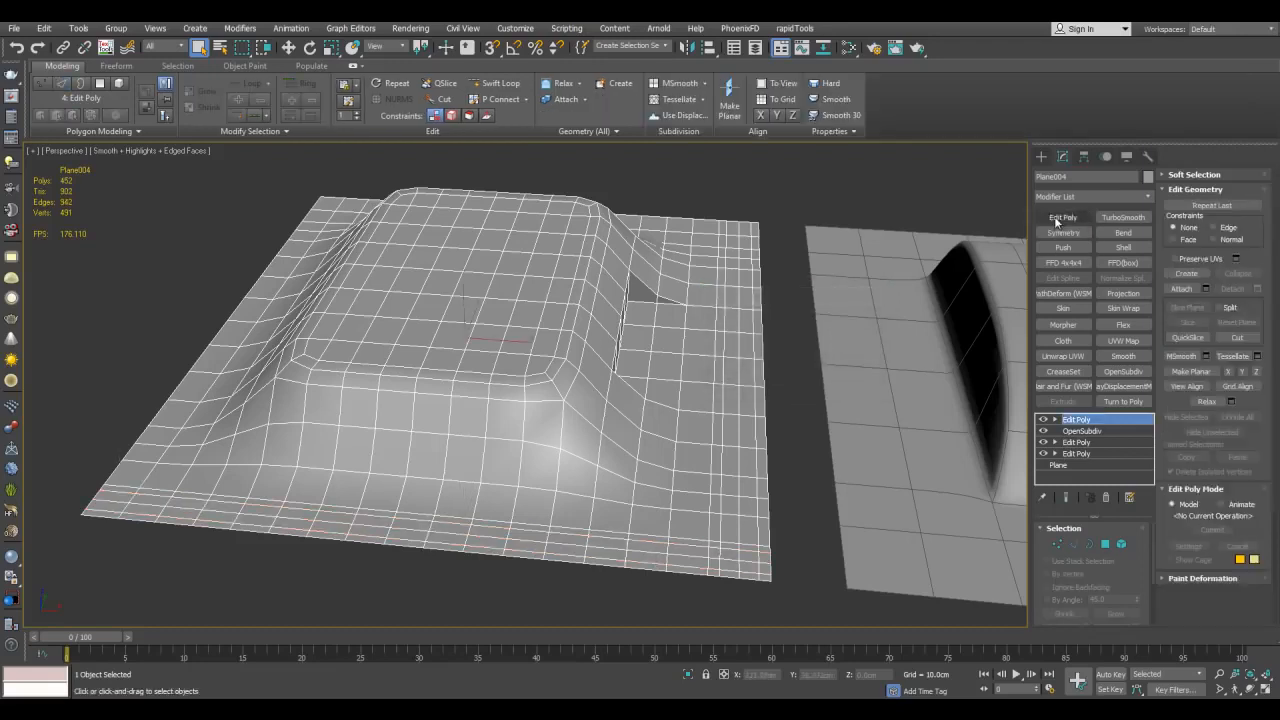
# Try connecting an edge ring beside the notch in an extra Edit Poly modifier, and cancel it
pyautogui.press('2')
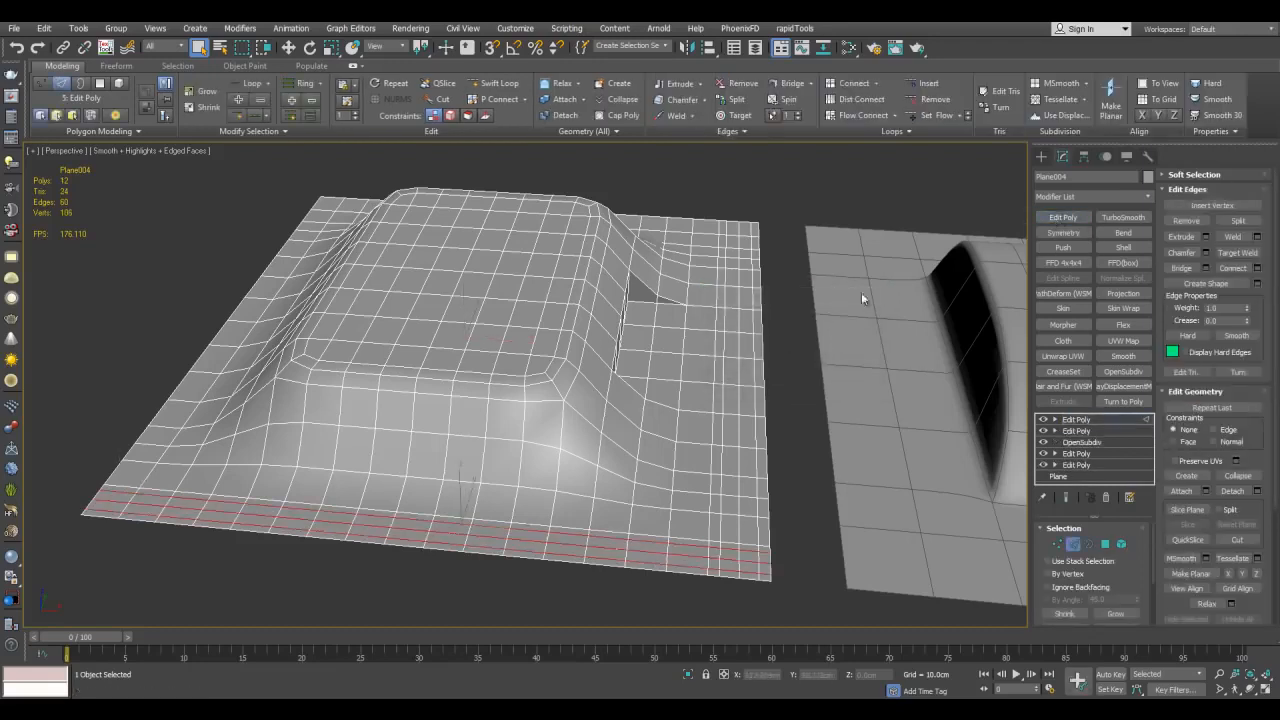
pyautogui.click(708, 305)
pyautogui.hotkey('alt', 'r')
pyautogui.hotkey('ctrl', 'shift', 'e')
pyautogui.click(843, 376)
# Undo the extra Edit Poly modifier and the edge connections along the plane's borders
pyautogui.hotkey('ctrl', 'z')
pyautogui.hotkey('ctrl', 'z')
pyautogui.hotkey('ctrl', 'z')
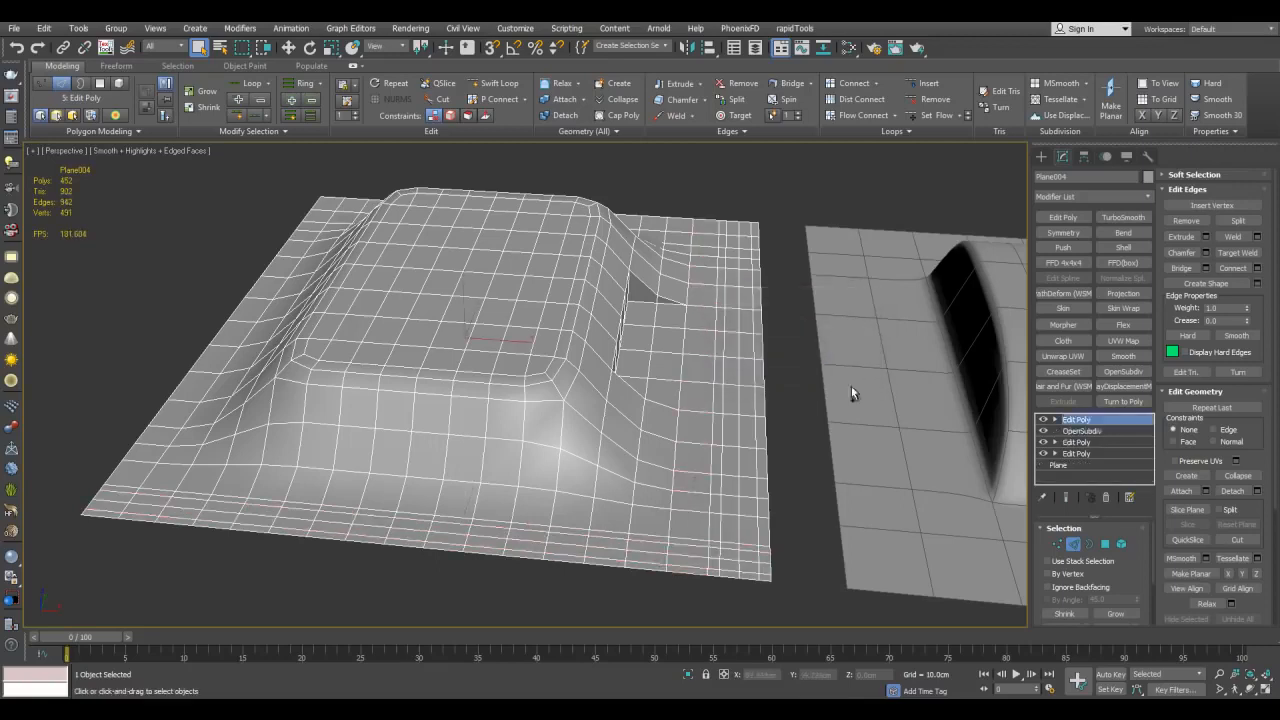
pyautogui.hotkey('ctrl', 'z')
pyautogui.hotkey('ctrl', 'z')
pyautogui.hotkey('ctrl', 'z')
pyautogui.hotkey('ctrl', 'z')
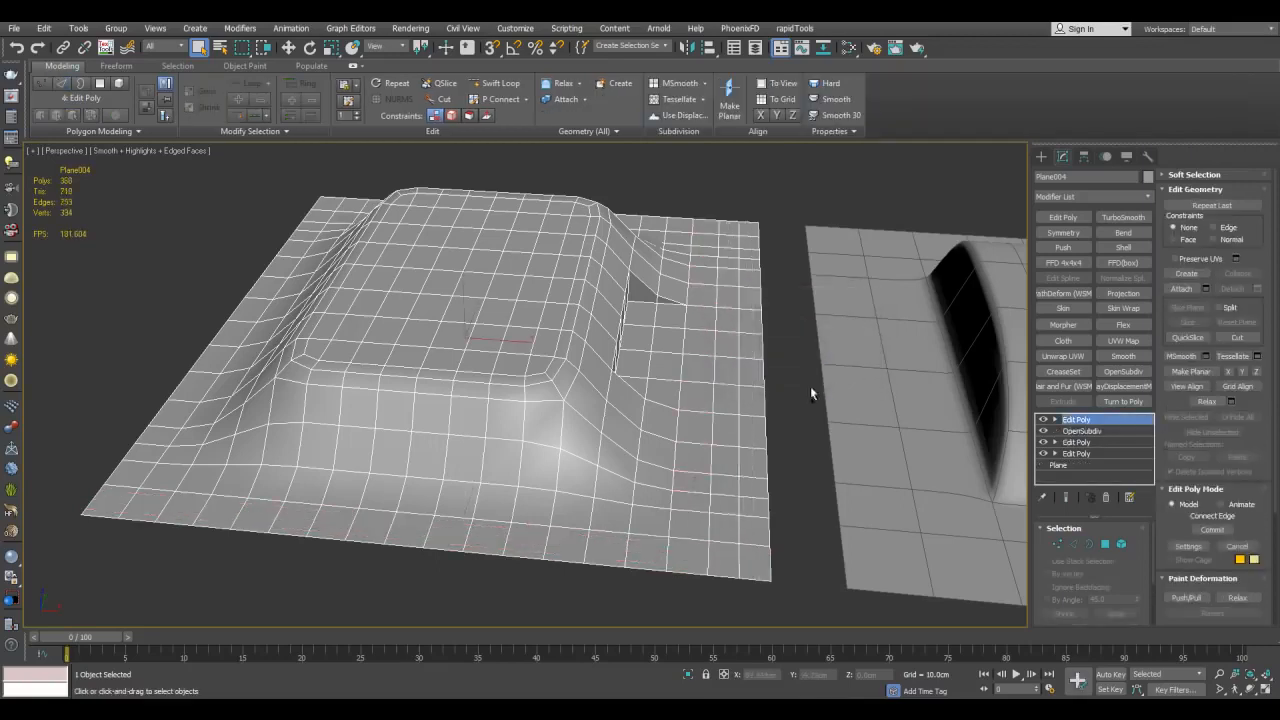
# Move the bottom edges of the notch's long wall outward so that the wall slopes
pyautogui.scroll(5, 735, 390)
pyautogui.keyDown('alt'); pyautogui.moveTo(740, 397); pyautogui.dragTo(754, 303, button='middle'); pyautogui.keyUp('alt')
pyautogui.press('2')
pyautogui.scroll(-4, 700, 390)
pyautogui.scroll(6, 765, 344)
pyautogui.scroll(3, 752, 305)
pyautogui.press('w')
pyautogui.moveTo(671, 362); pyautogui.dragTo(700, 366)
# Select the notch floor polygons, inset them in a new Edit Poly modifier, and bevel them down into a recess
pyautogui.press('4')
pyautogui.press('q')
pyautogui.moveTo(691, 300); pyautogui.dragTo(728, 440)
pyautogui.keyDown('alt'); pyautogui.moveTo(767, 412); pyautogui.dragTo(703, 322, button='middle'); pyautogui.keyUp('alt')
pyautogui.scroll(-4, 703, 322)
pyautogui.press('4')
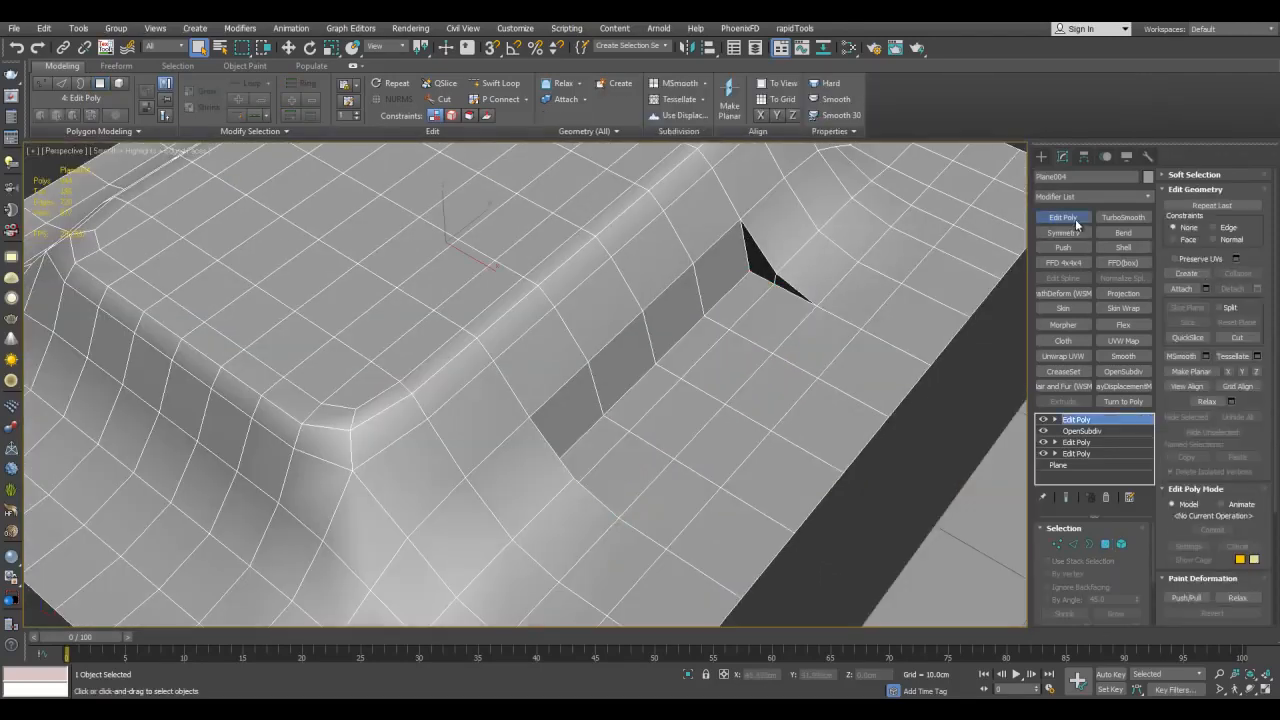
pyautogui.press('4')
pyautogui.scroll(4, 772, 331)
pyautogui.press('i')
pyautogui.moveTo(746, 286); pyautogui.dragTo(743, 306)
pyautogui.click(743, 309)
pyautogui.rightClick(744, 310)
pyautogui.scroll(-4, 745, 312)
pyautogui.scroll(-6, 765, 326)
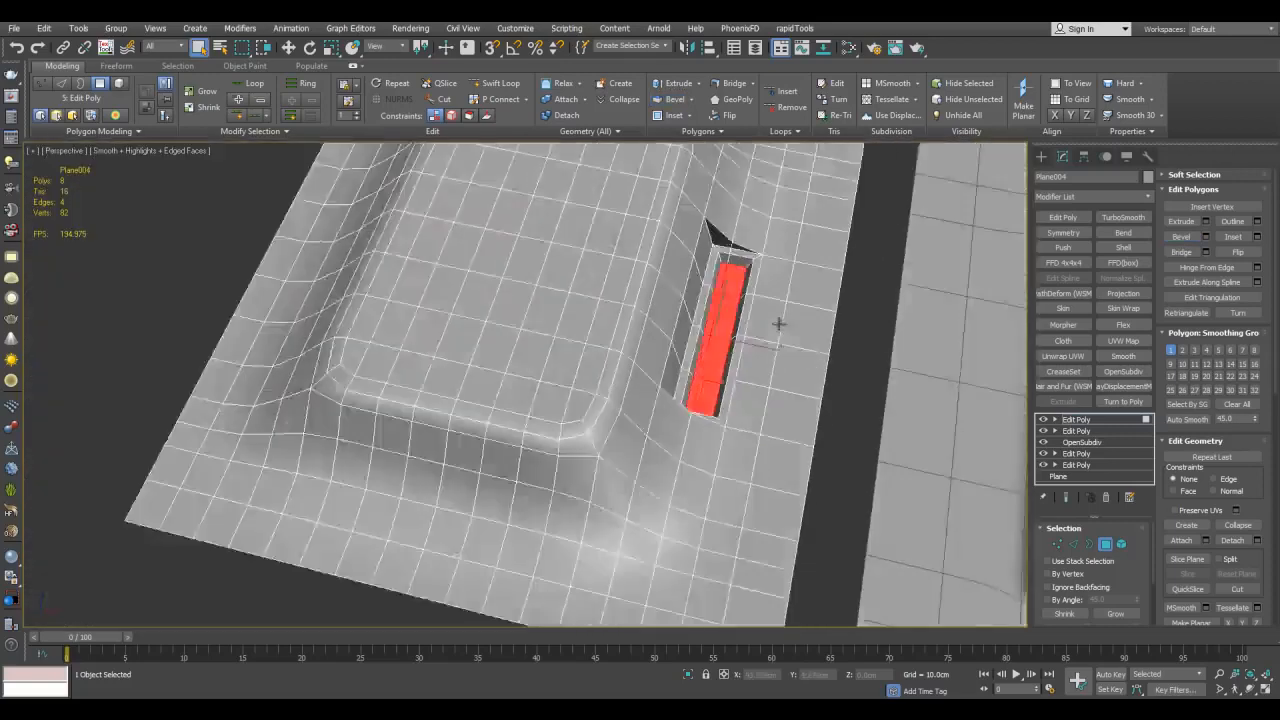
# Delete the old neighbouring plane and clone the recessed panel along X beside the original
pyautogui.click(855, 338)
pyautogui.press('Delete')
pyautogui.click(711, 322)
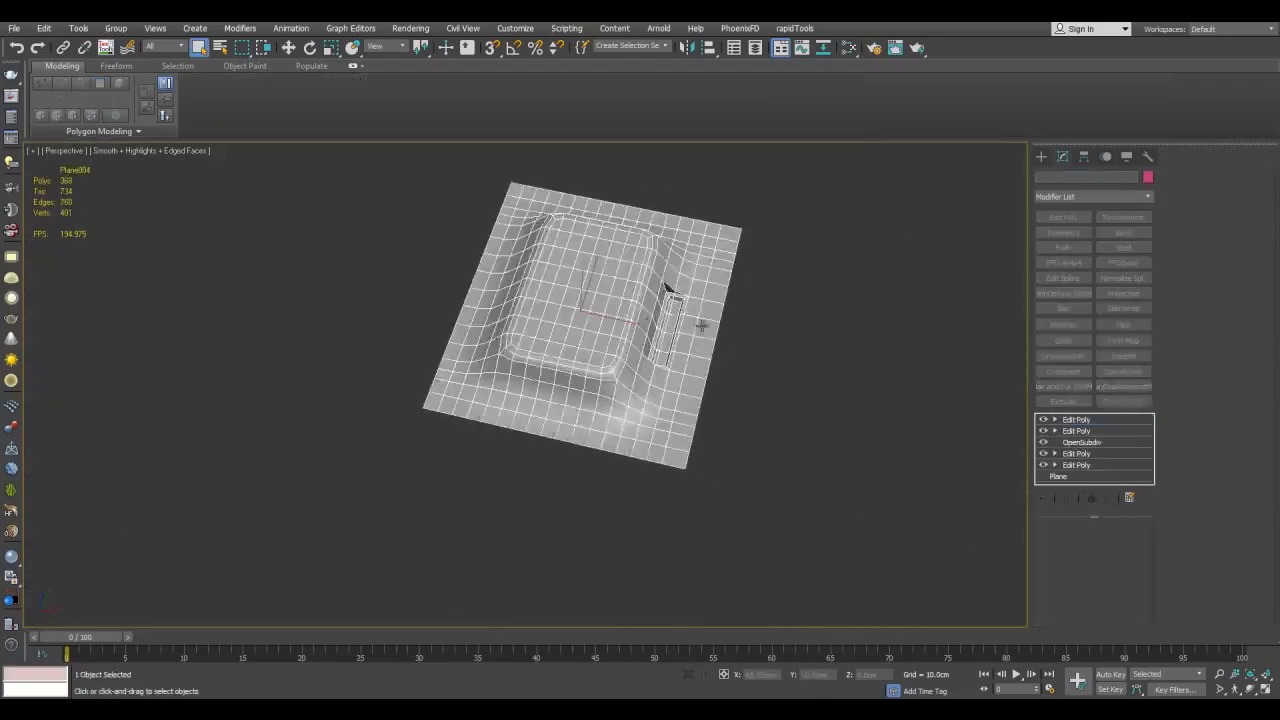
pyautogui.scroll(3, 703, 318)
pyautogui.press('w')
pyautogui.keyDown('shift'); pyautogui.moveTo(563, 315); pyautogui.dragTo(930, 366); pyautogui.keyUp('shift')
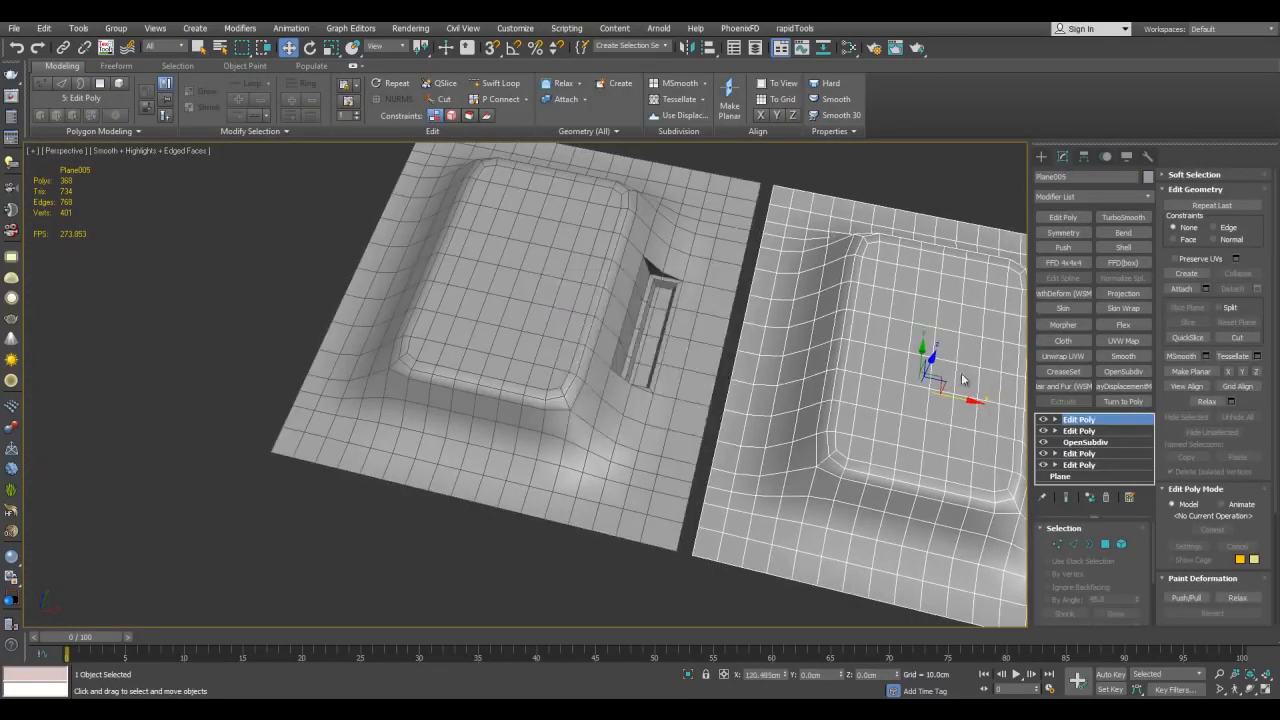
pyautogui.click(640, 416)
pyautogui.scroll(5, 594, 334)
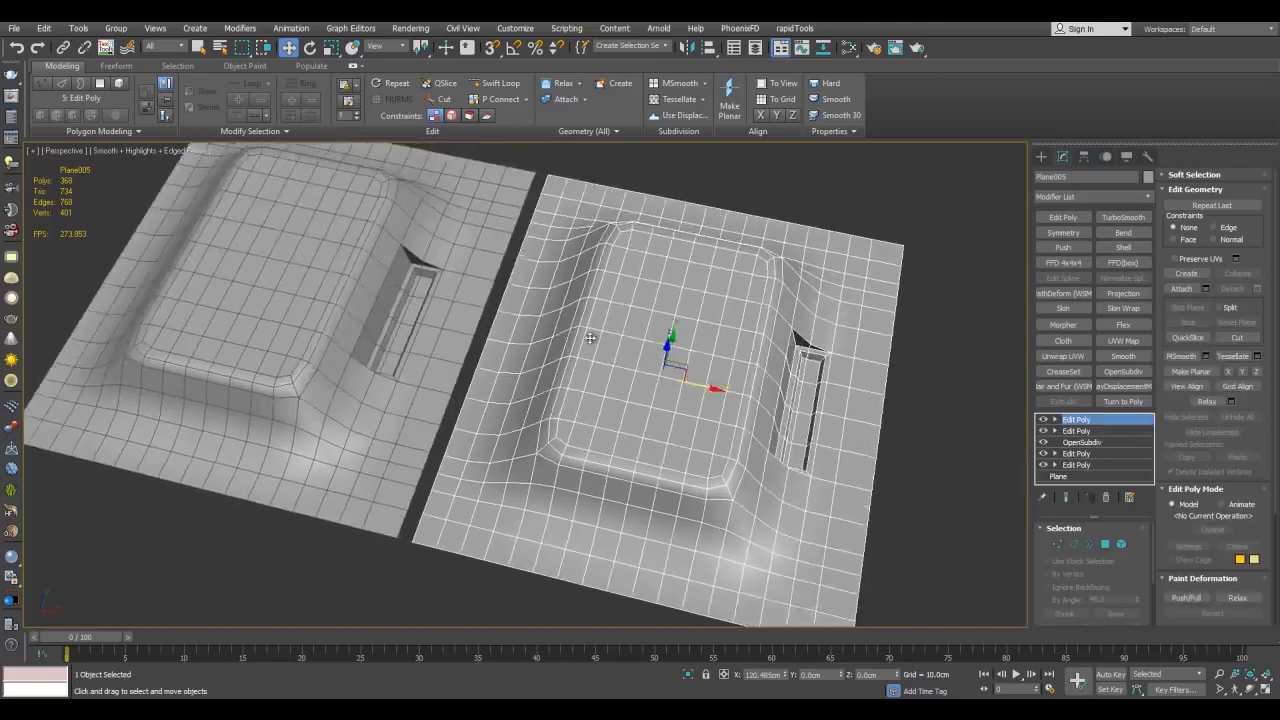
# Delete the copy's top Edit Poly modifier and add a CreaseSet modifier in its place
pyautogui.rightClick(1057, 420)
pyautogui.click(1097, 149)
pyautogui.keyDown('alt'); pyautogui.moveTo(852, 258); pyautogui.dragTo(845, 311, button='middle'); pyautogui.keyUp('alt')
pyautogui.press('2')
pyautogui.press('q')
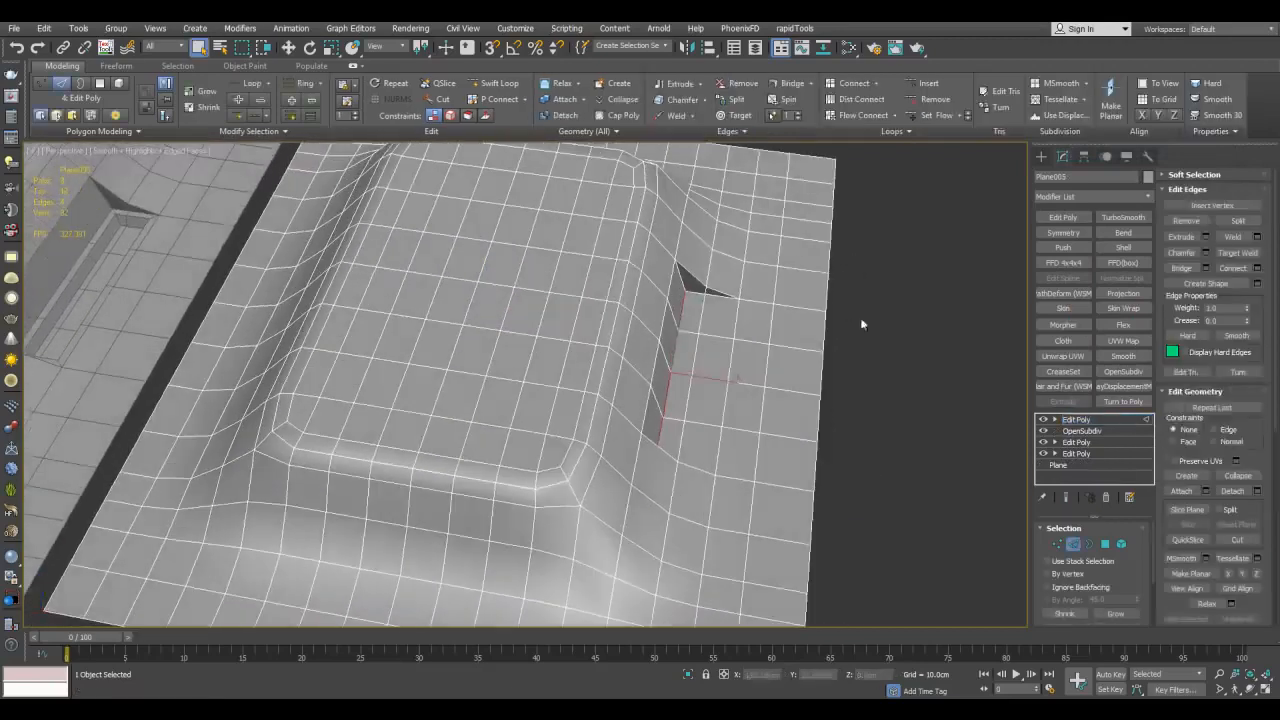
pyautogui.click(1138, 420)
pyautogui.click(1078, 372)
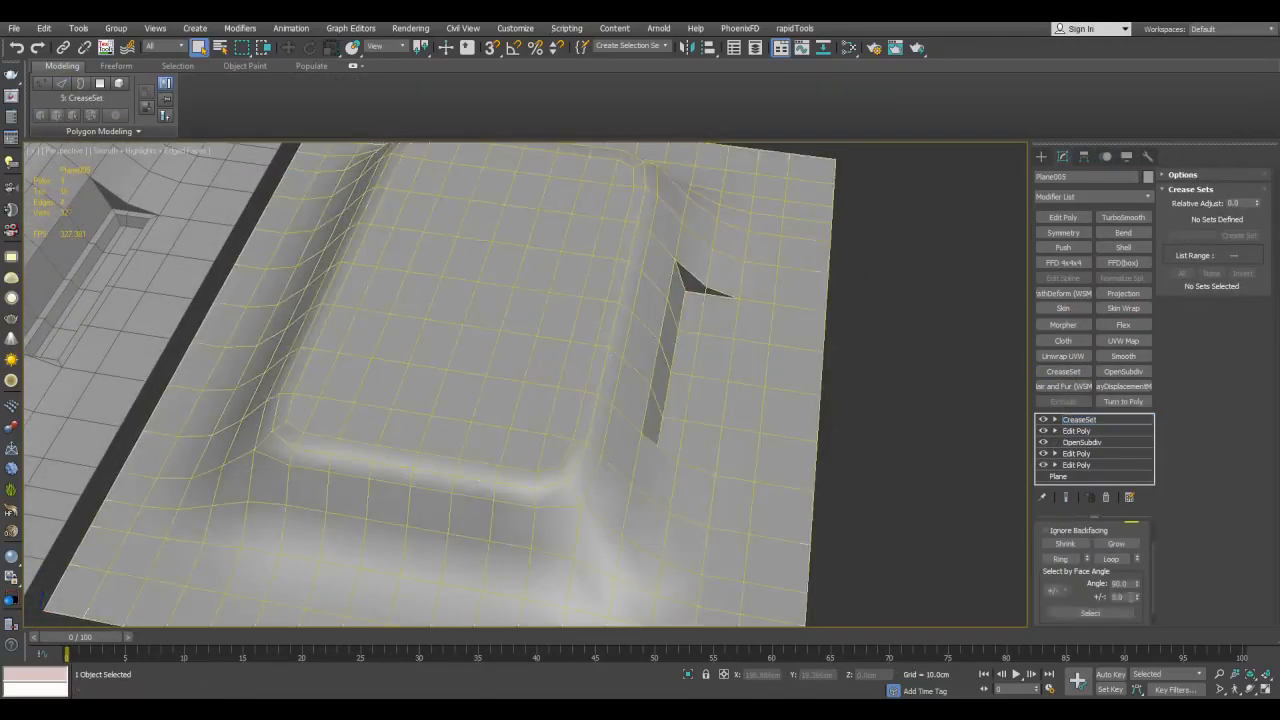
# Select the notch's border edges using face angle 90 with a tolerance of 45, and create a crease set from them
pyautogui.keyDown('alt'); pyautogui.moveTo(700, 316); pyautogui.dragTo(763, 327, button='middle'); pyautogui.keyUp('alt')
pyautogui.scroll(-3, 735, 285)
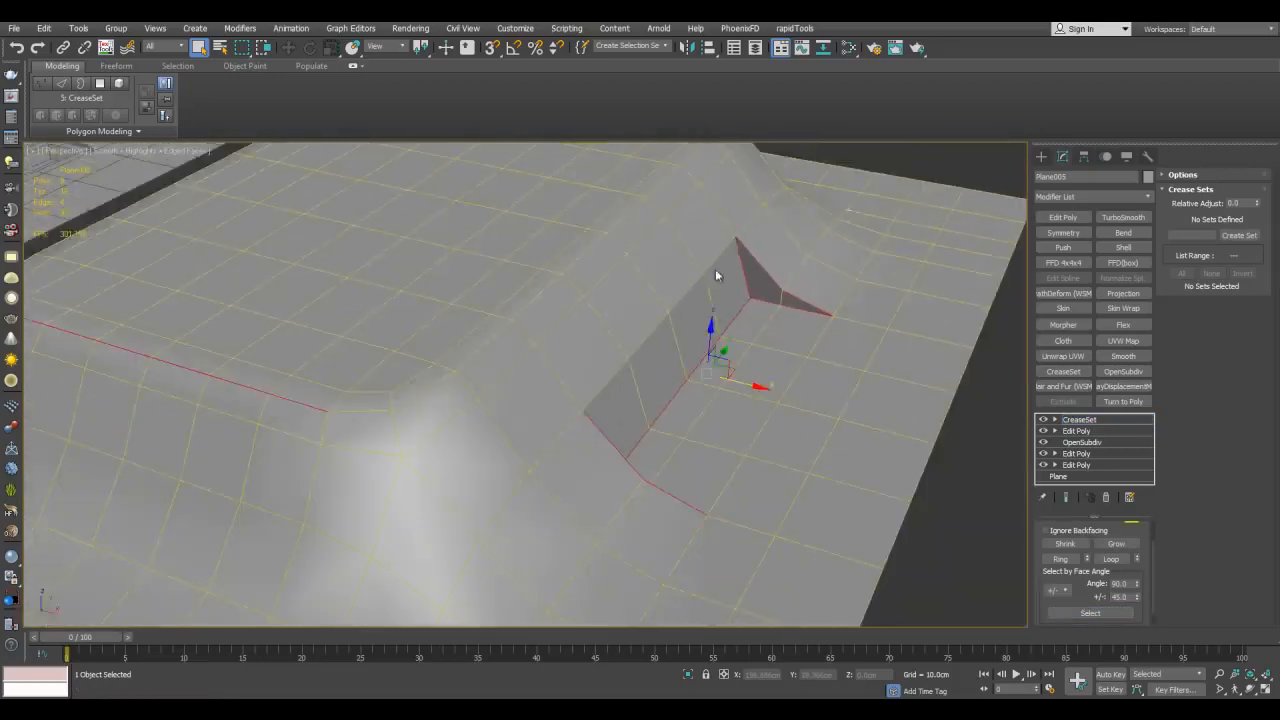
pyautogui.scroll(-8, 716, 260)
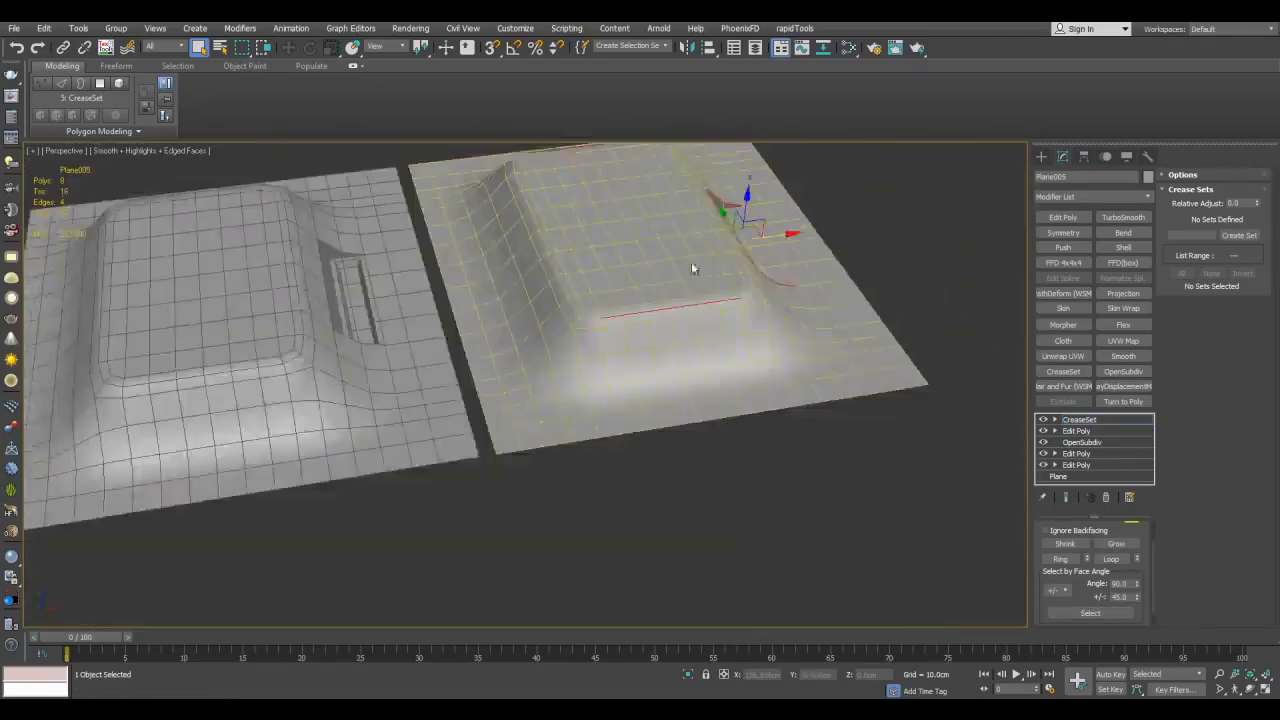
pyautogui.scroll(8, 674, 378)
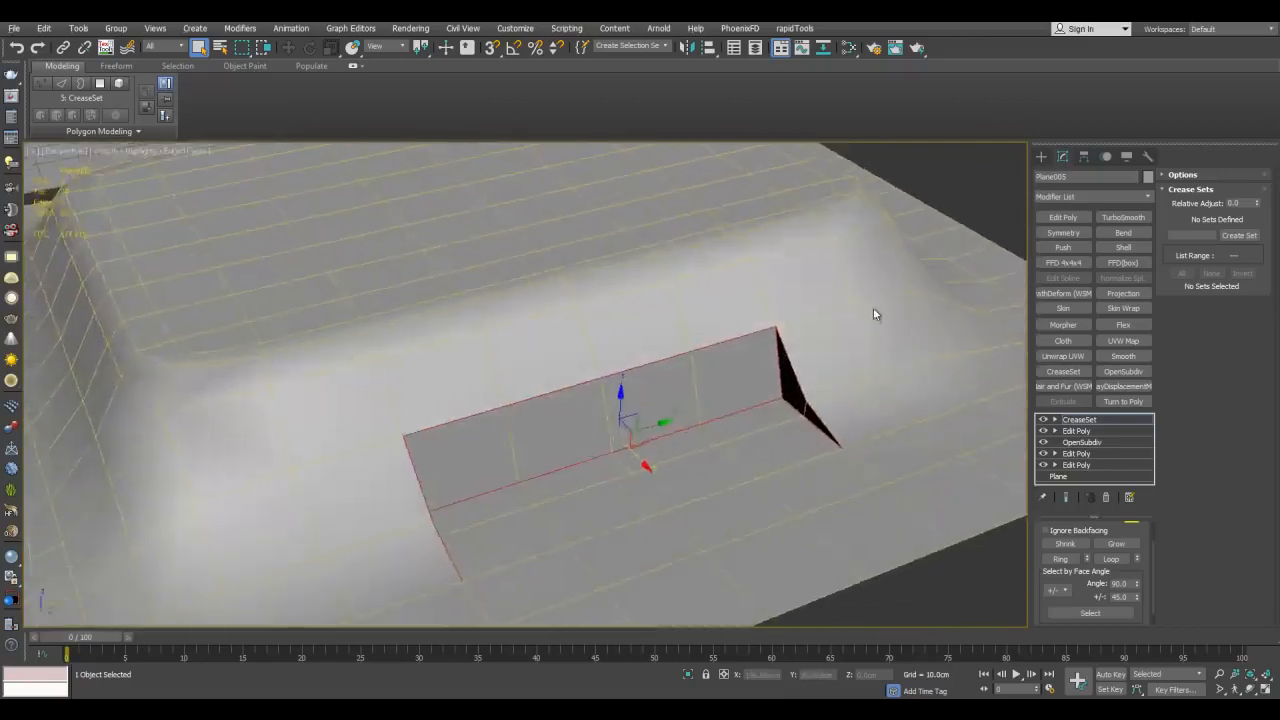
pyautogui.moveTo(871, 314); pyautogui.dragTo(912, 297, button='middle')
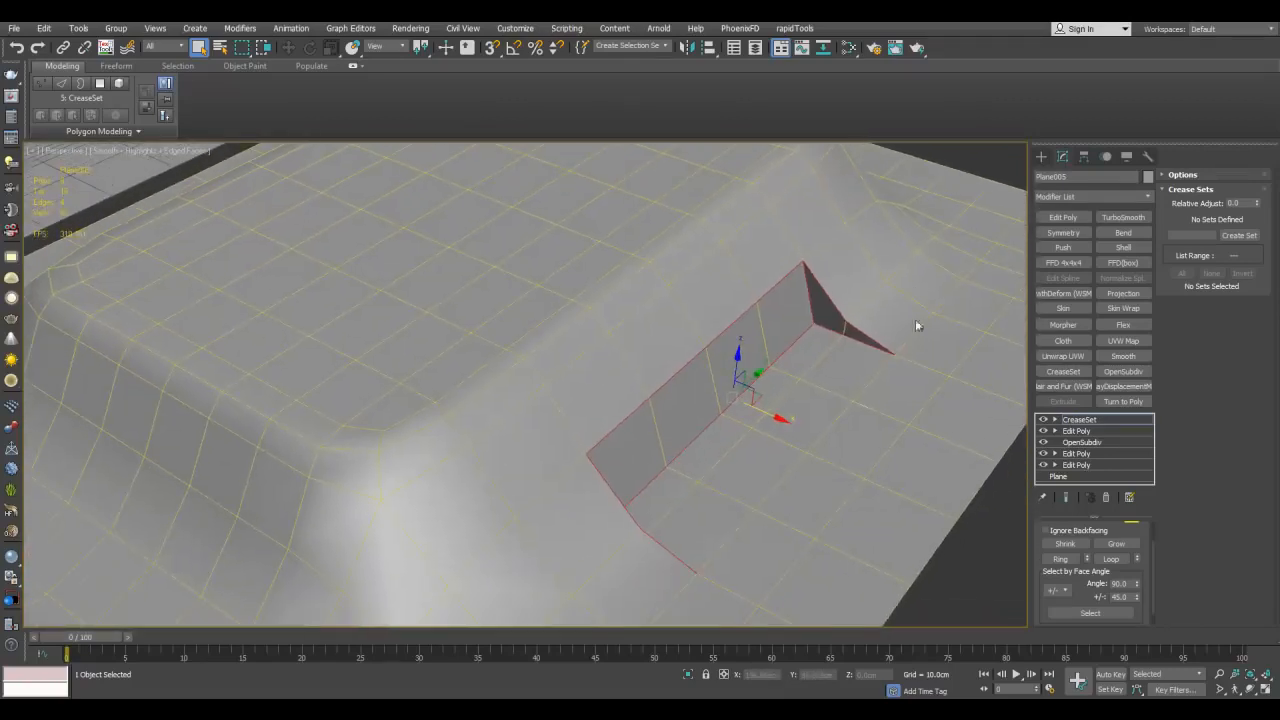
pyautogui.moveTo(891, 363); pyautogui.dragTo(901, 347, button='middle')
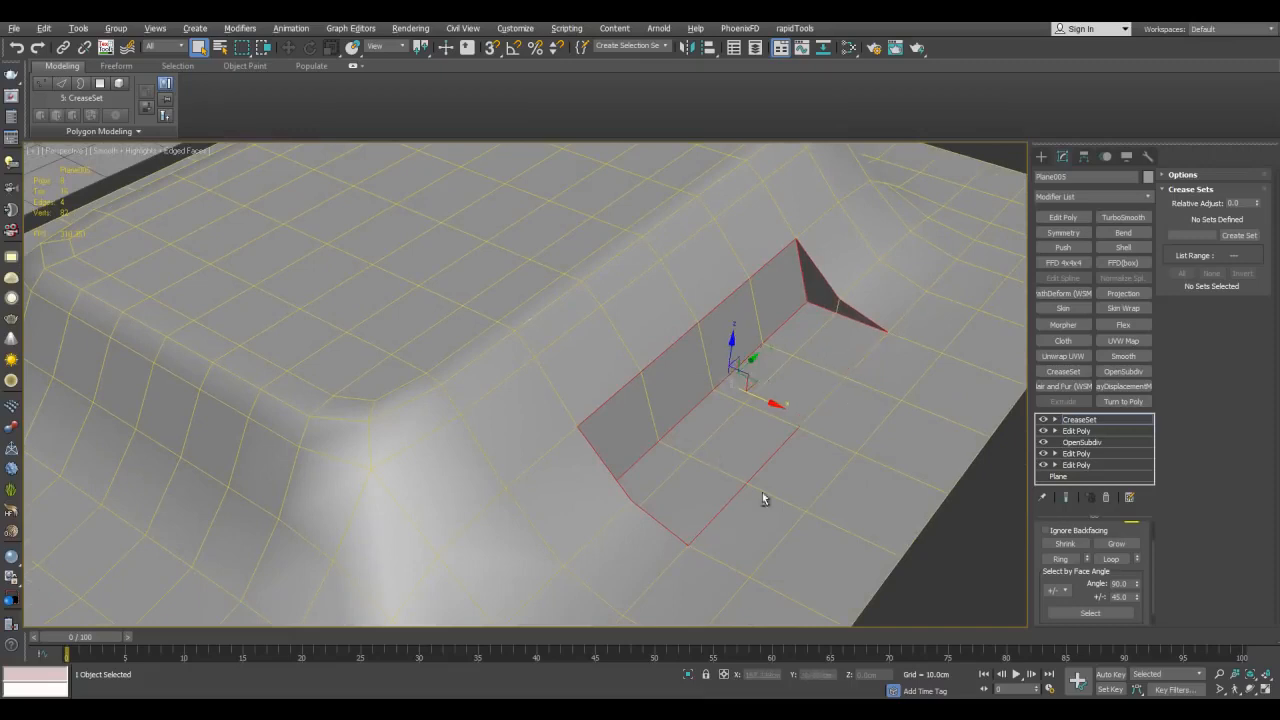
pyautogui.click(1259, 235)
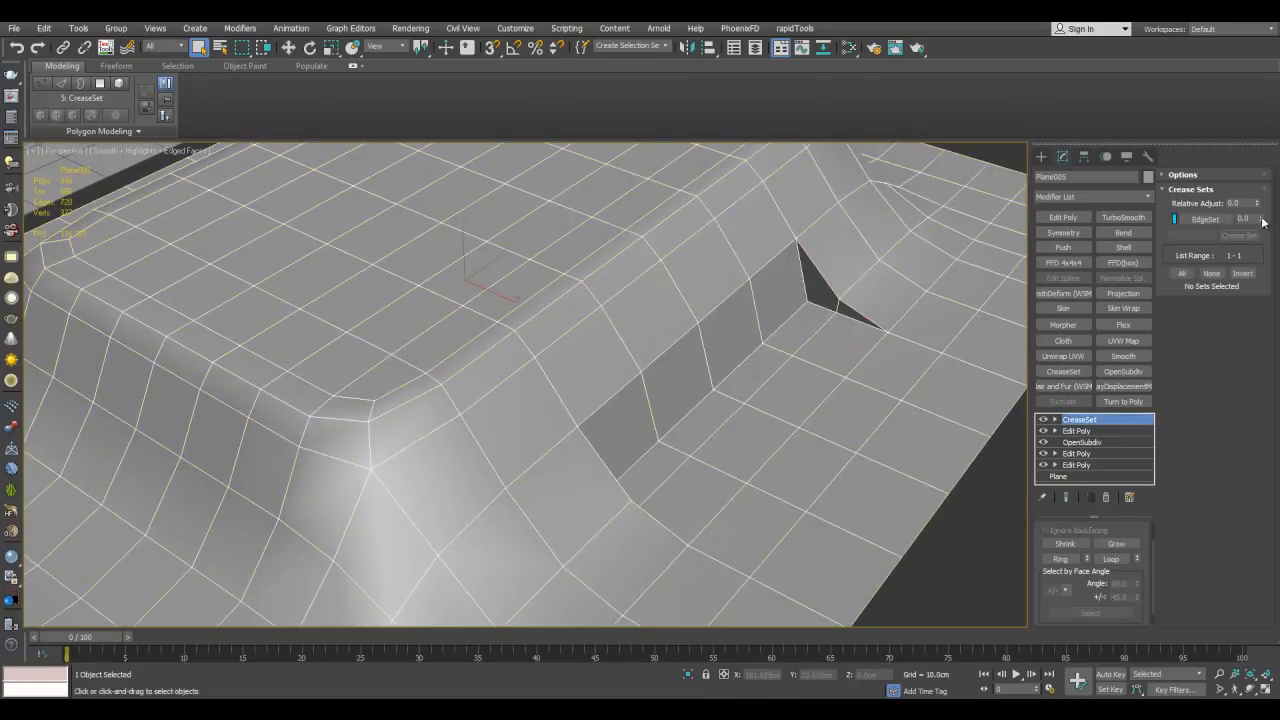
# Add OpenSubdiv and an Edit Poly modifier to the copy, and clear the smoothing groups on all its polygons
pyautogui.click(1138, 372)
pyautogui.click(1075, 217)
pyautogui.keyDown('alt'); pyautogui.moveTo(900, 316); pyautogui.dragTo(1003, 314, button='middle'); pyautogui.keyUp('alt')
pyautogui.press('4')
pyautogui.moveTo(918, 302); pyautogui.dragTo(895, 331, button='middle')
pyautogui.hotkey('ctrl', 'a')
pyautogui.click(1246, 405)
pyautogui.click(992, 446)
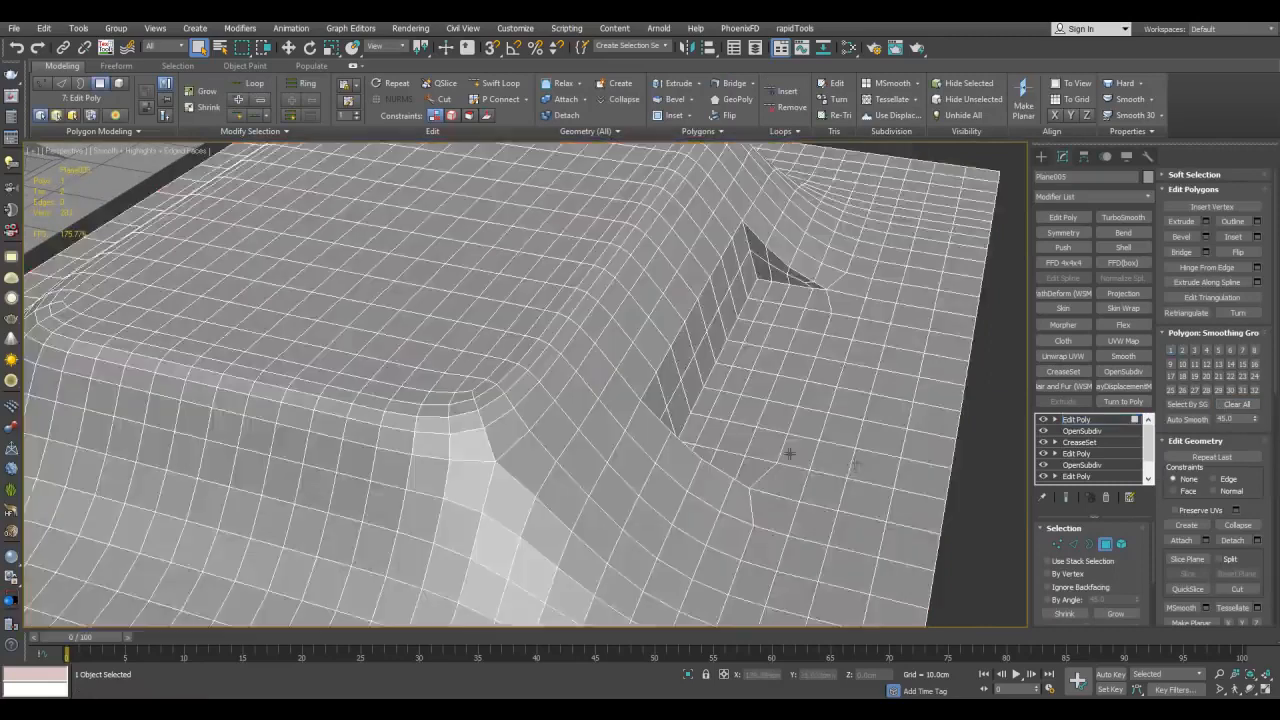
# Scale the six-by-two polygon strip on the copy's notch floor lengthwise and bevel it down into a recess
pyautogui.scroll(-5, 853, 464)
pyautogui.press('F4')
pyautogui.keyDown('alt'); pyautogui.moveTo(800, 285); pyautogui.dragTo(821, 423, button='middle'); pyautogui.keyUp('alt')
pyautogui.press('F4')
pyautogui.scroll(-5, 736, 371)
pyautogui.moveTo(821, 423); pyautogui.dragTo(847, 311, button='middle')
pyautogui.scroll(3, 774, 423)
pyautogui.scroll(3, 808, 323)
pyautogui.scroll(3, 847, 311)
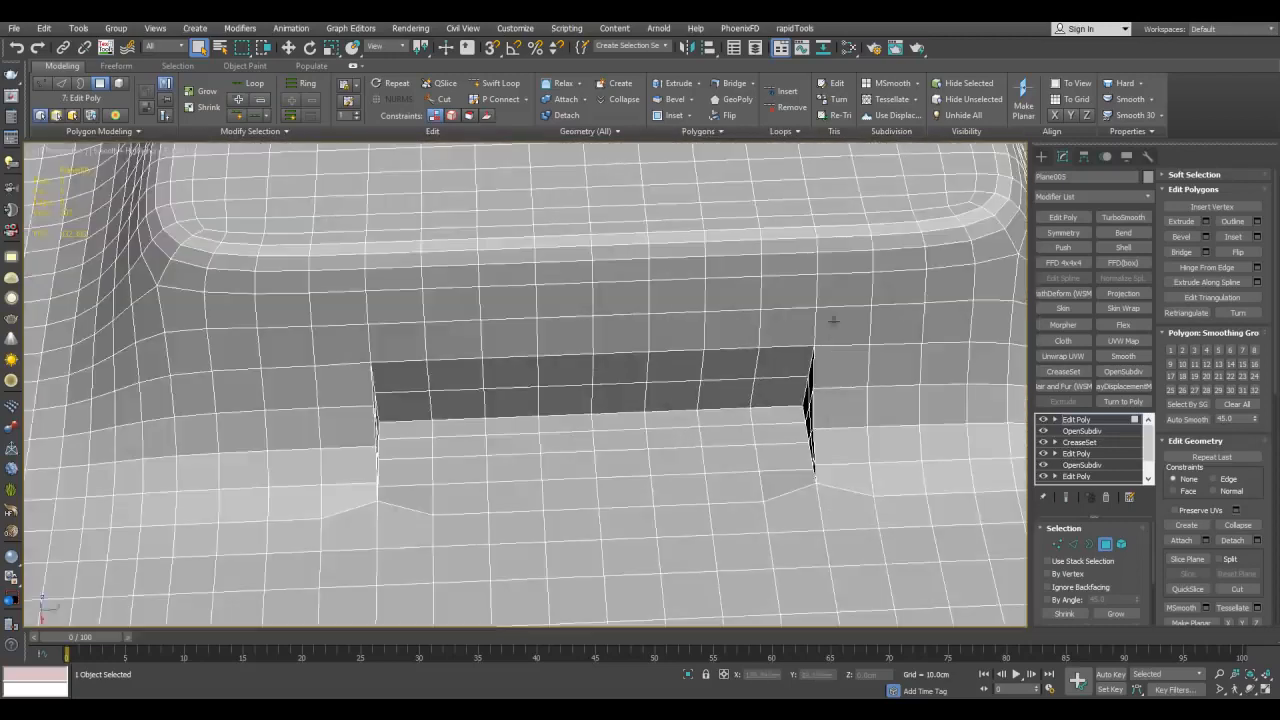
pyautogui.keyDown('shift'); pyautogui.click(757, 445); pyautogui.keyUp('shift')
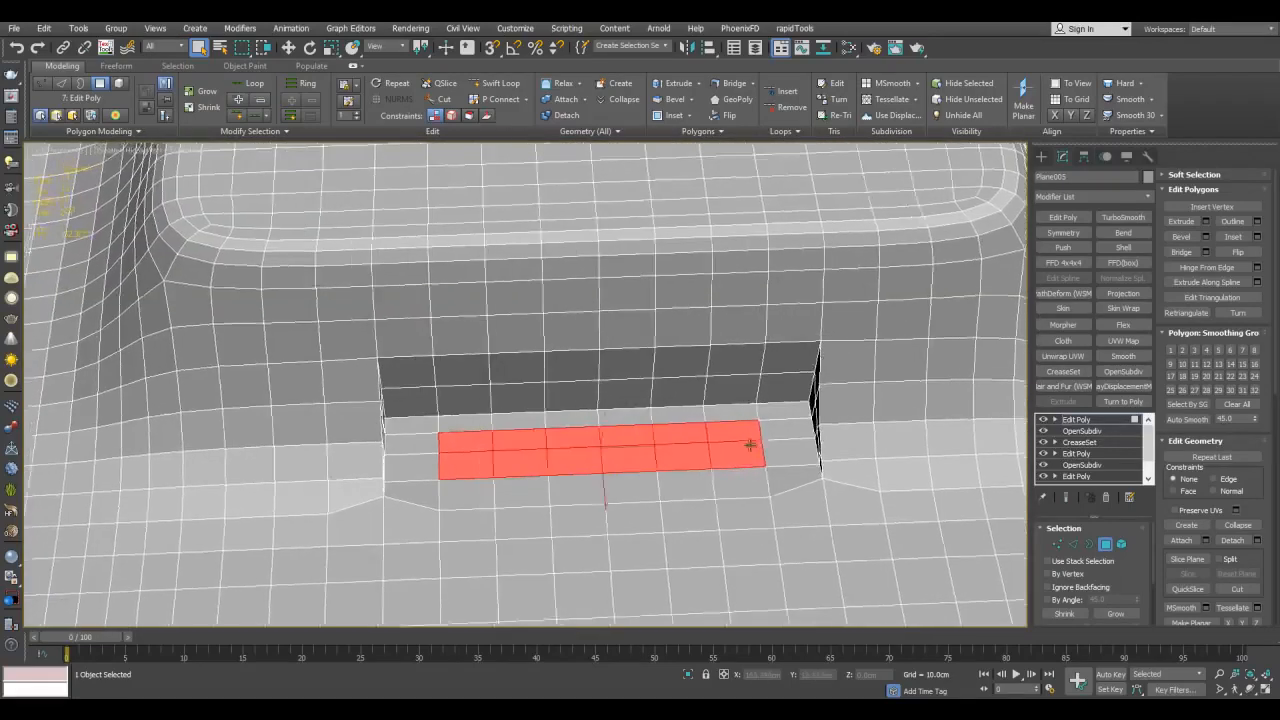
pyautogui.keyDown('alt'); pyautogui.moveTo(757, 445); pyautogui.dragTo(784, 411, button='middle'); pyautogui.keyUp('alt')
pyautogui.moveTo(586, 438); pyautogui.dragTo(581, 441)
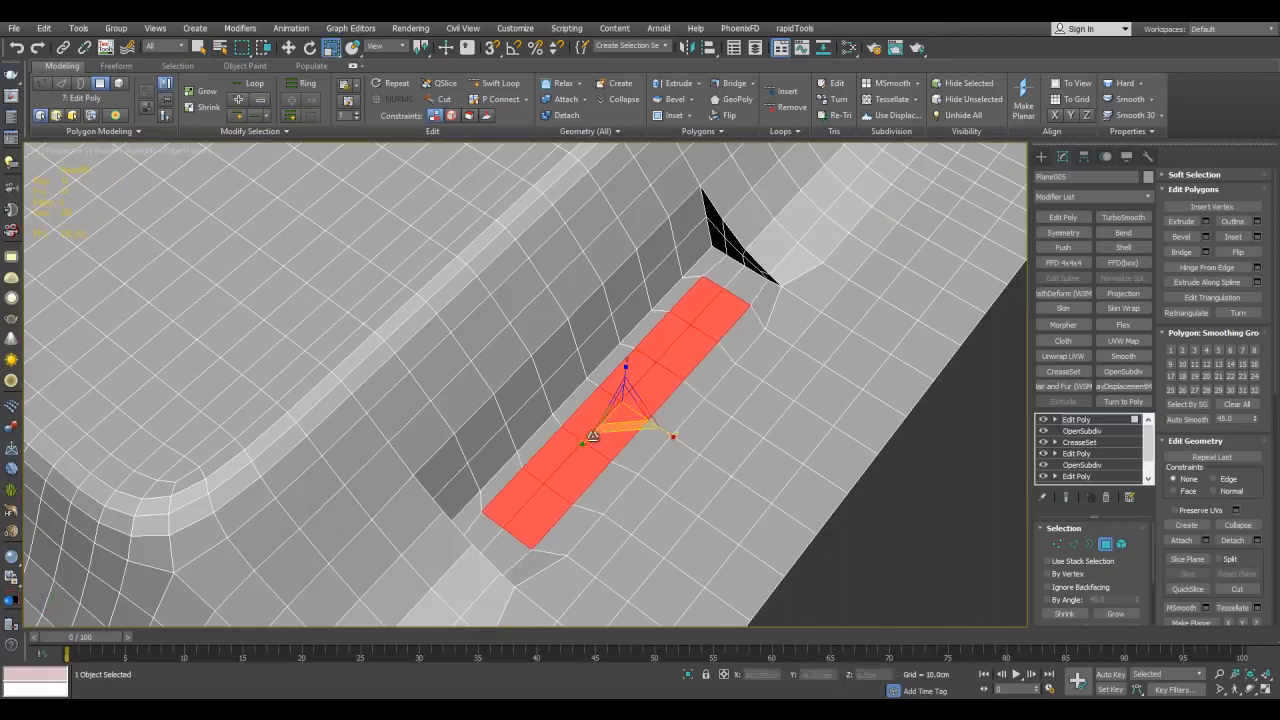
pyautogui.keyDown('alt'); pyautogui.moveTo(623, 438); pyautogui.dragTo(808, 328, button='middle'); pyautogui.keyUp('alt')
pyautogui.hotkey('ctrl', 'shift', 'b')
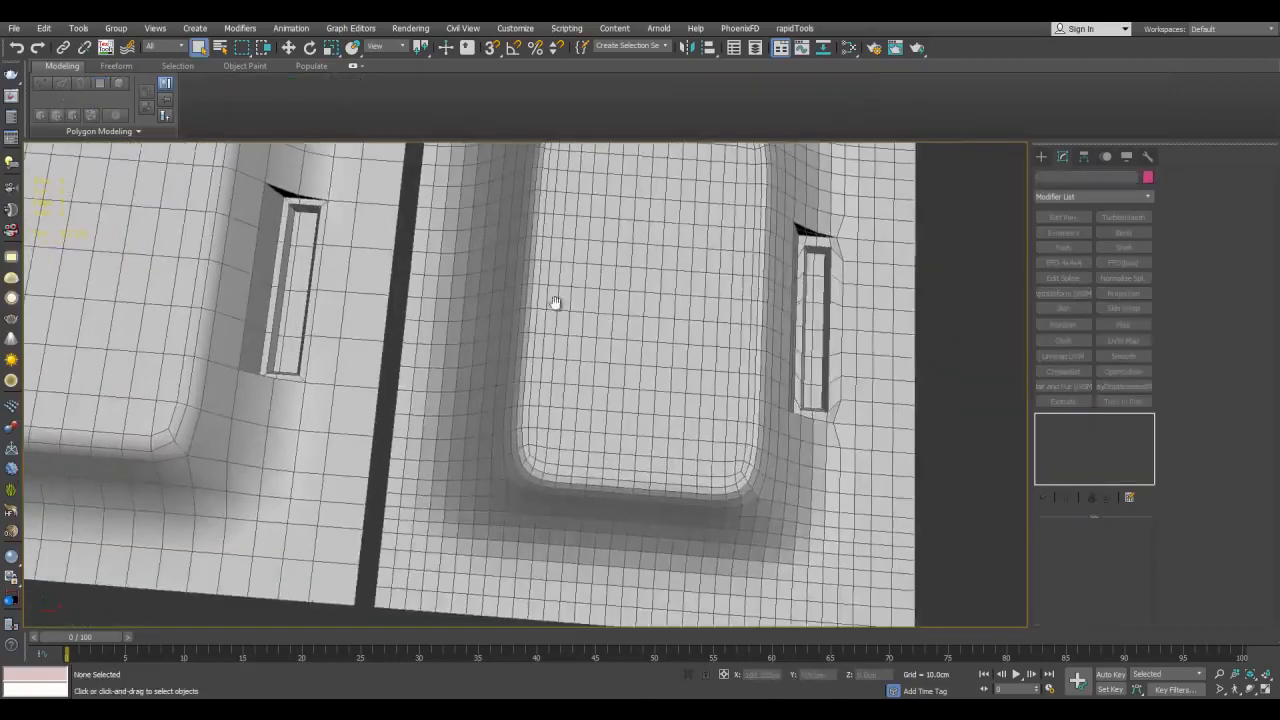
# Select the polygon loop framing the original panel's recess to inspect its flow
pyautogui.moveTo(555, 303); pyautogui.dragTo(885, 390, button='middle')
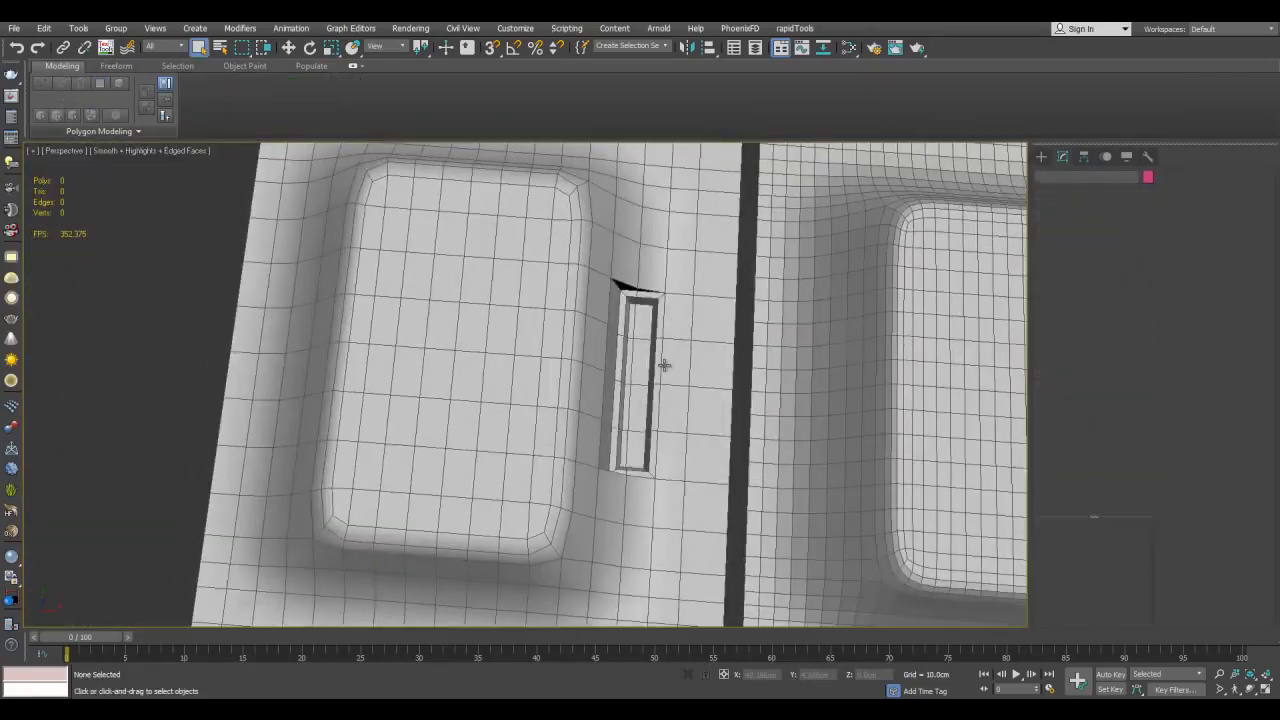
pyautogui.click(663, 366)
pyautogui.keyDown('alt'); pyautogui.moveTo(663, 366); pyautogui.dragTo(669, 346, button='middle'); pyautogui.keyUp('alt')
pyautogui.scroll(4, 700, 348)
pyautogui.keyDown('alt'); pyautogui.moveTo(746, 354); pyautogui.dragTo(730, 251, button='middle'); pyautogui.keyUp('alt')
pyautogui.press('2')
pyautogui.press('4')
pyautogui.click(727, 248)
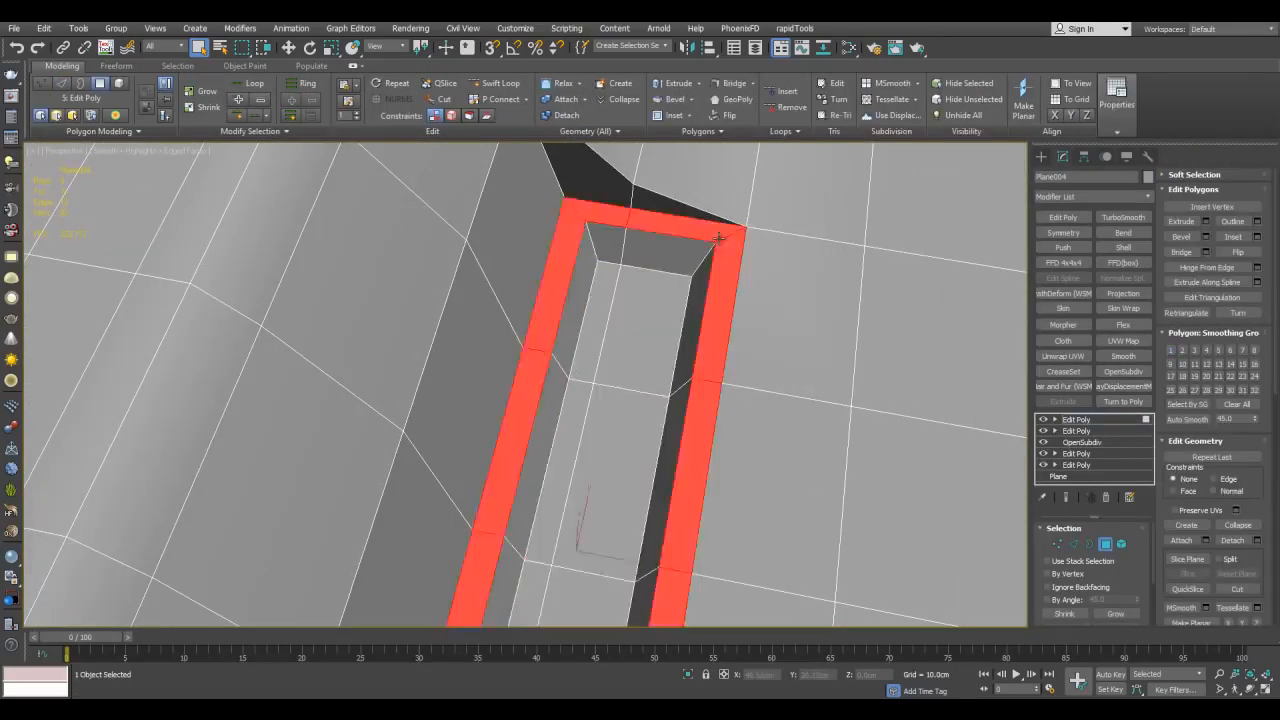
pyautogui.keyDown('shift'); pyautogui.click(720, 241); pyautogui.keyUp('shift')
pyautogui.scroll(-5, 722, 244)
pyautogui.moveTo(784, 288); pyautogui.dragTo(750, 328, button='middle')
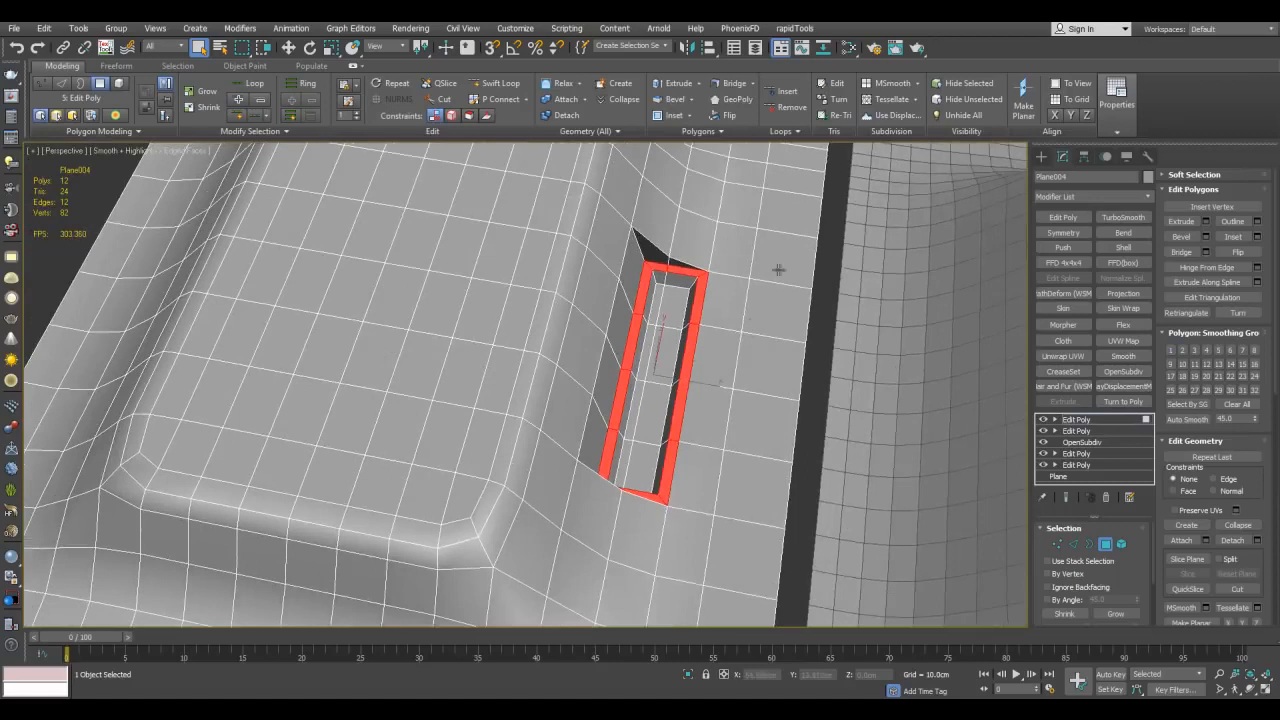
# Select polygon loops around the copied panel's recess to compare its topology with the original
pyautogui.scroll(-5, 514, 283)
pyautogui.moveTo(909, 332); pyautogui.dragTo(771, 298, button='middle')
pyautogui.scroll(5, 771, 298)
pyautogui.press('4')
pyautogui.scroll(3, 838, 332)
pyautogui.click(816, 334)
pyautogui.press('4')
pyautogui.click(815, 342)
pyautogui.keyDown('shift'); pyautogui.click(814, 318); pyautogui.keyUp('shift')
pyautogui.moveTo(814, 317); pyautogui.dragTo(664, 272, button='middle')
pyautogui.click(664, 272)
pyautogui.keyDown('shift'); pyautogui.click(662, 278); pyautogui.keyUp('shift')
pyautogui.click(663, 286)
pyautogui.keyDown('shift'); pyautogui.click(663, 286); pyautogui.keyUp('shift')
# Add a CreaseSet modifier to the original panel and select its notch and recess edges by face angle 90 with tolerance 45
pyautogui.scroll(-5, 714, 268)
pyautogui.click(896, 322)
pyautogui.moveTo(720, 290); pyautogui.dragTo(770, 316, button='middle')
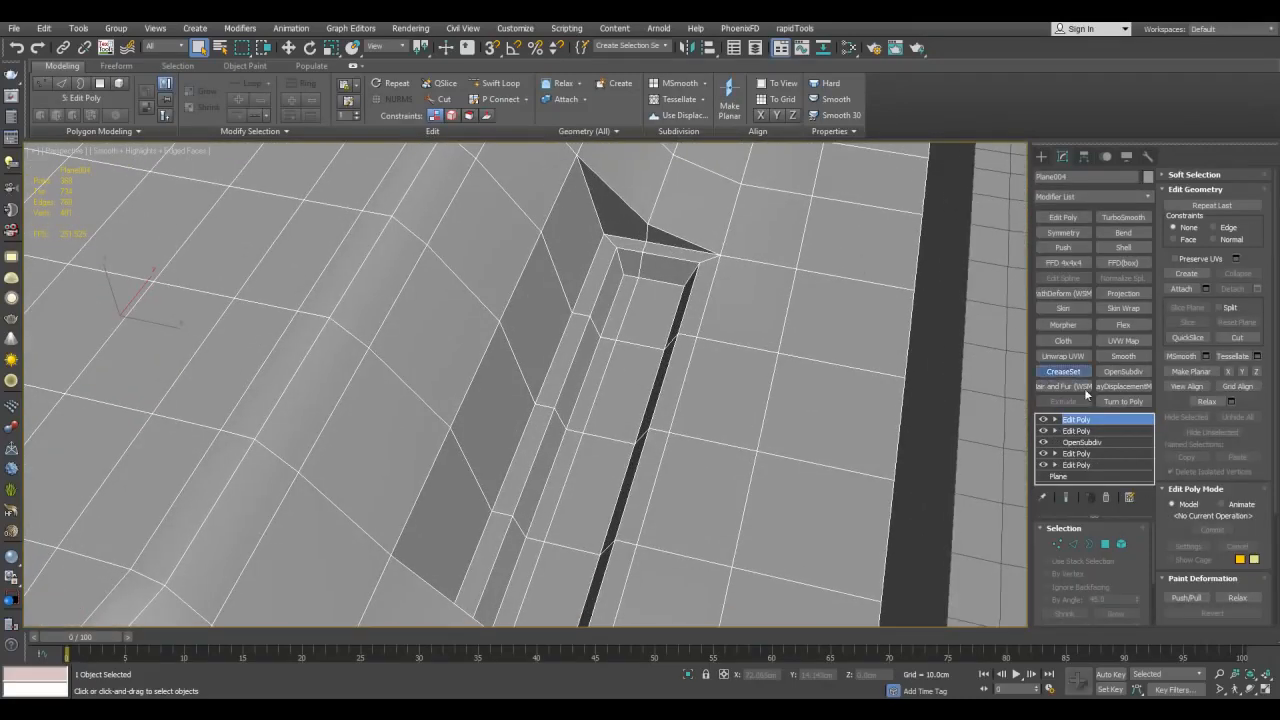
pyautogui.click(1111, 612)
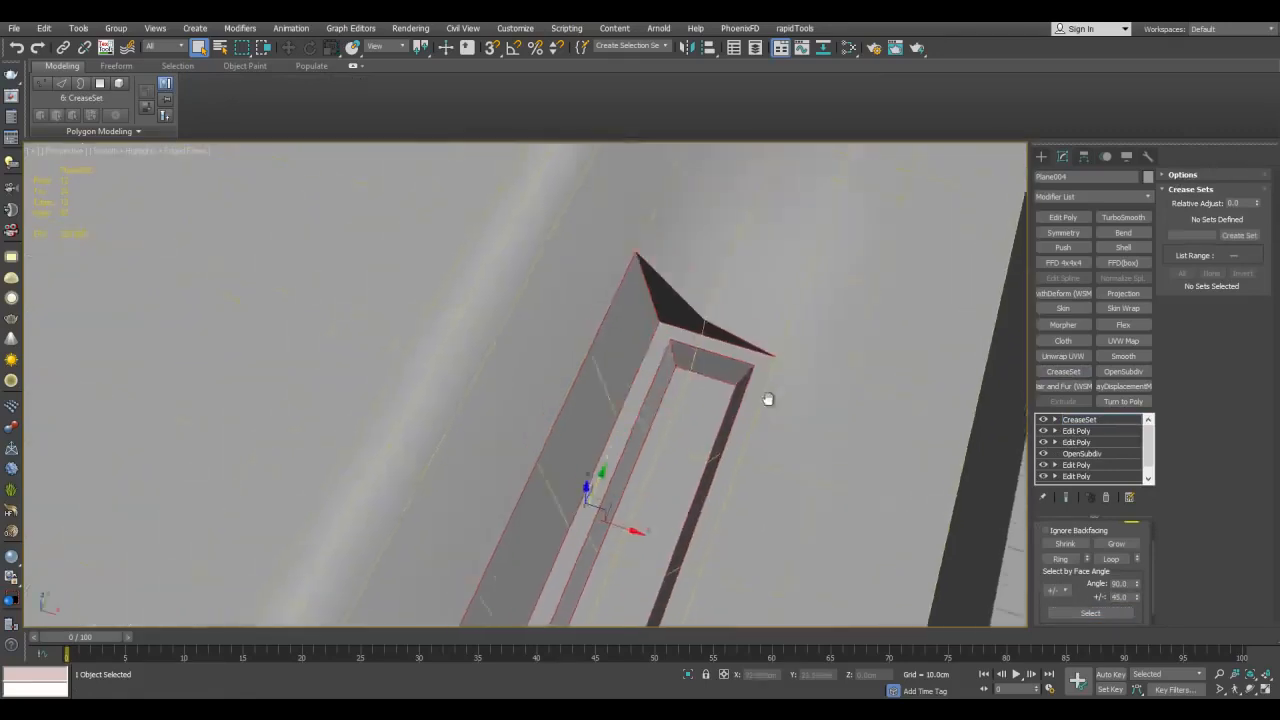
pyautogui.scroll(3, 754, 356)
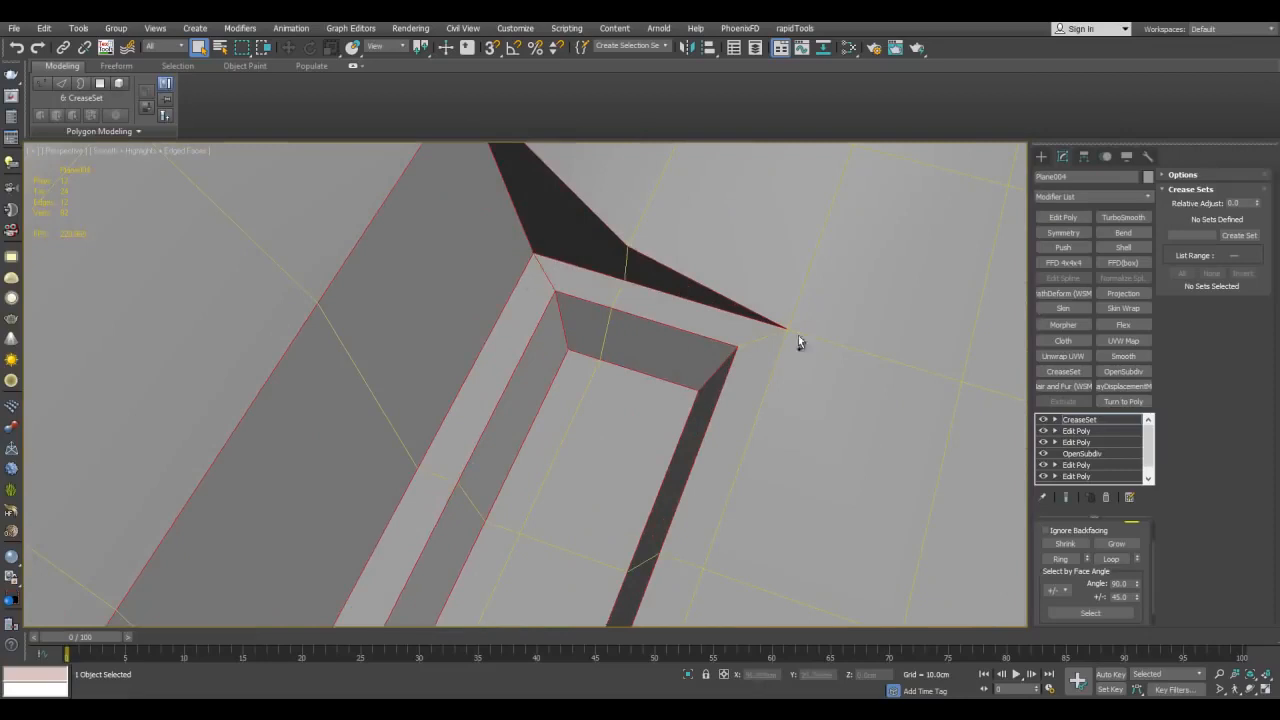
# Create a crease set with value 0.2 from the selected edges, and add OpenSubdiv with 3 iterations
pyautogui.click(1239, 235)
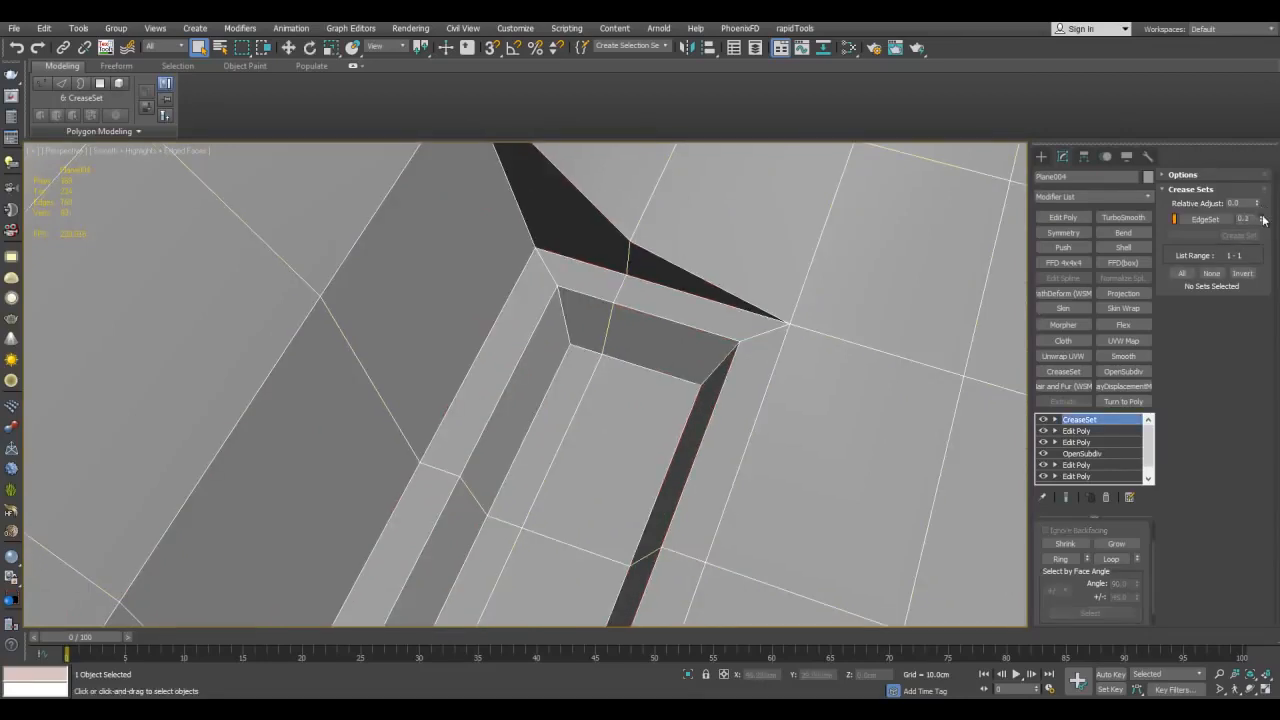
pyautogui.click(1118, 373)
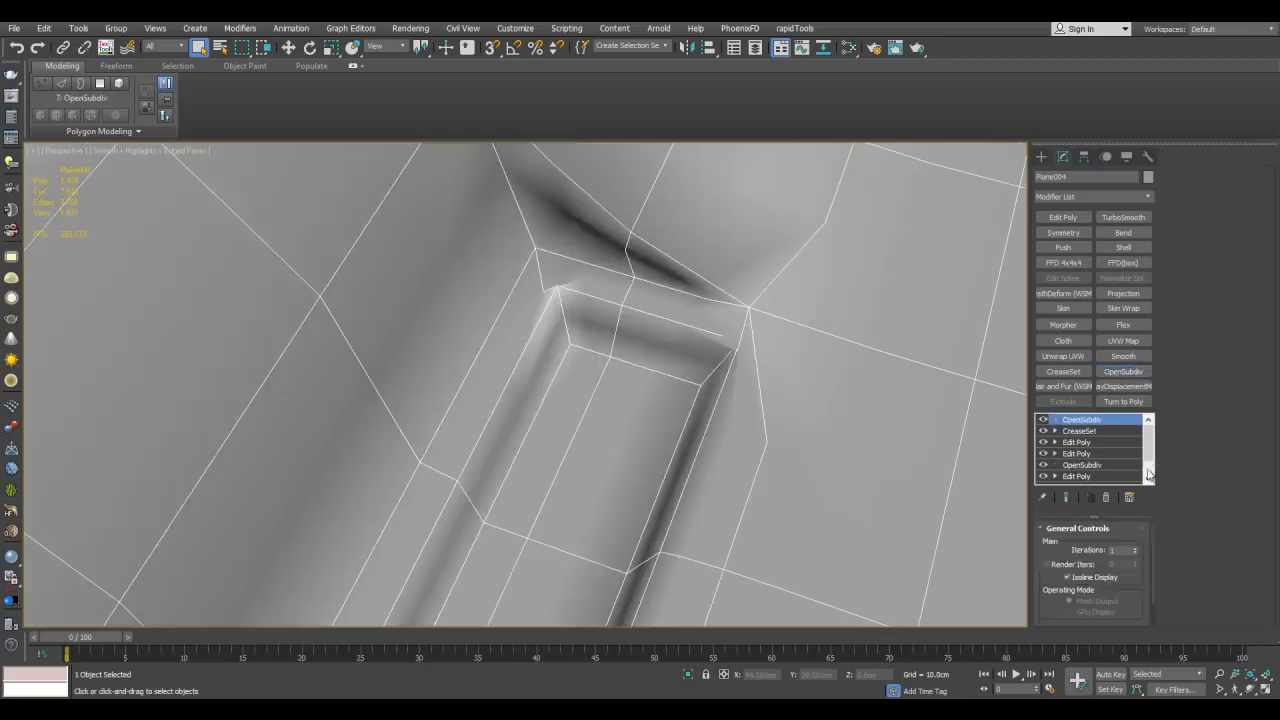
pyautogui.click(1135, 546)
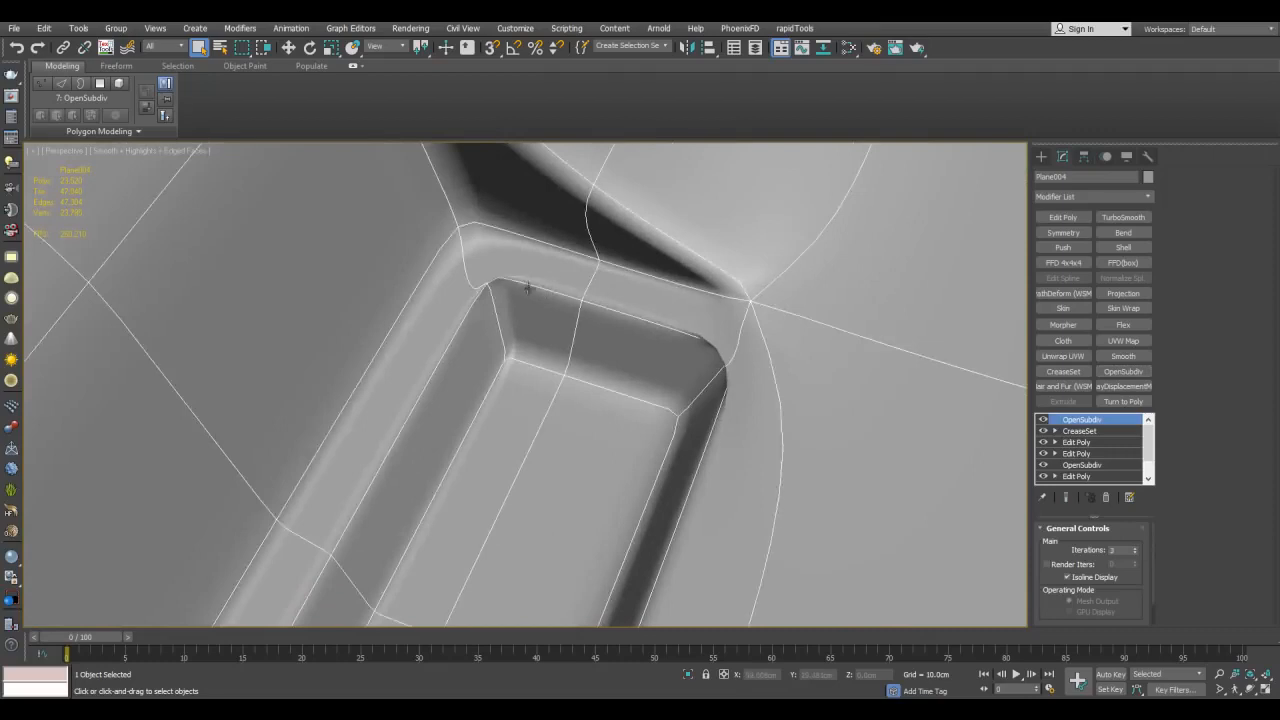
# Update the original panel's crease set to include the short edges at the recess corners, and check the smoothed shading
pyautogui.click(1080, 431)
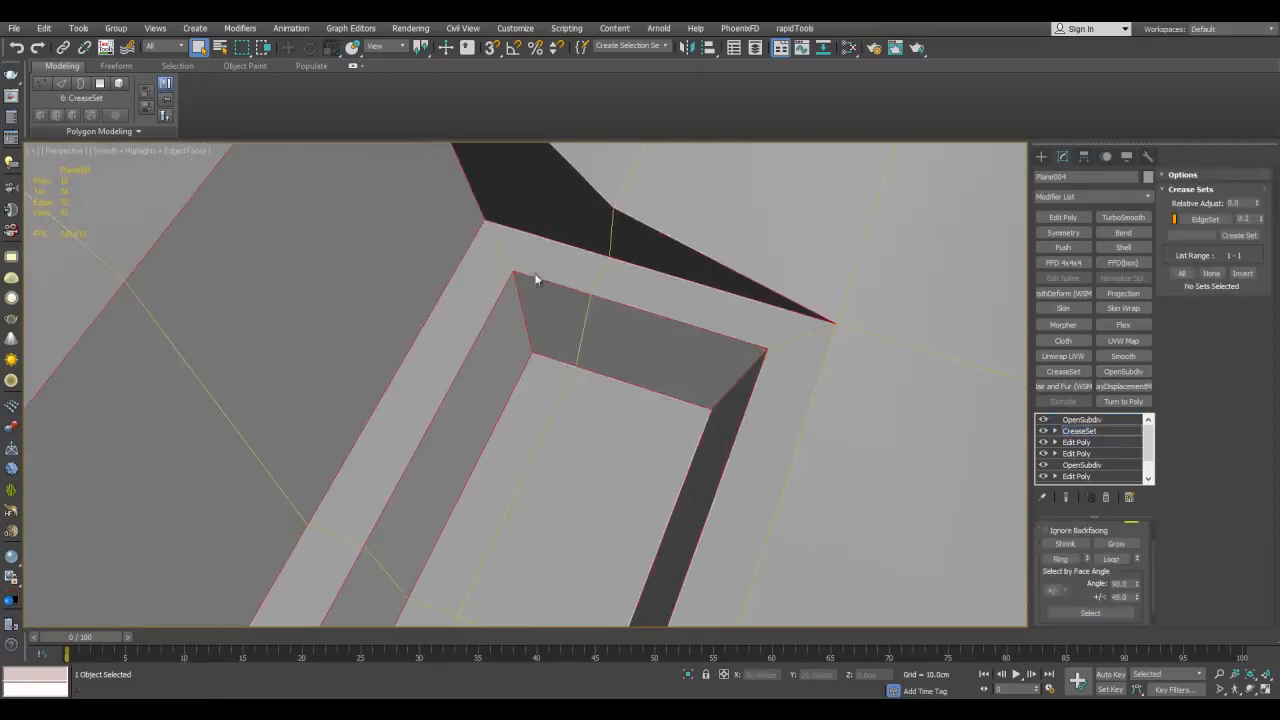
pyautogui.scroll(-5, 796, 345)
pyautogui.keyDown('alt'); pyautogui.moveTo(794, 354); pyautogui.dragTo(612, 376, button='middle'); pyautogui.keyUp('alt')
pyautogui.scroll(5, 612, 376)
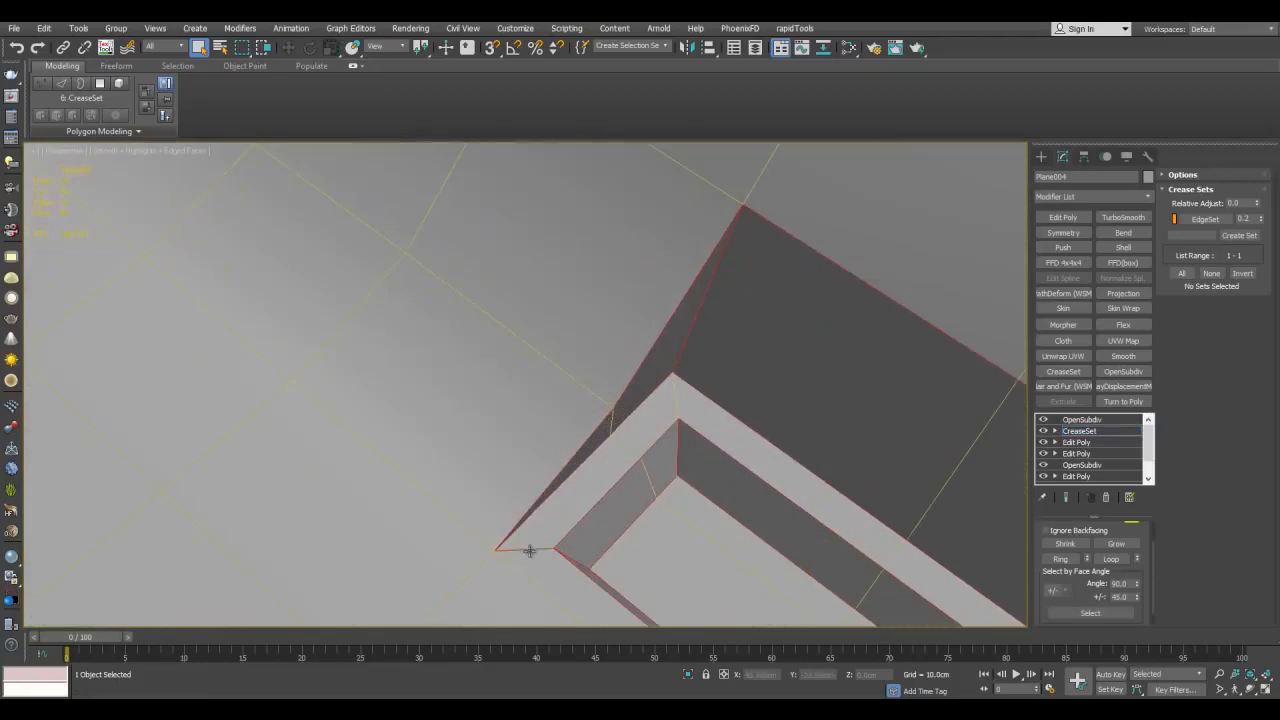
pyautogui.rightClick(1205, 220)
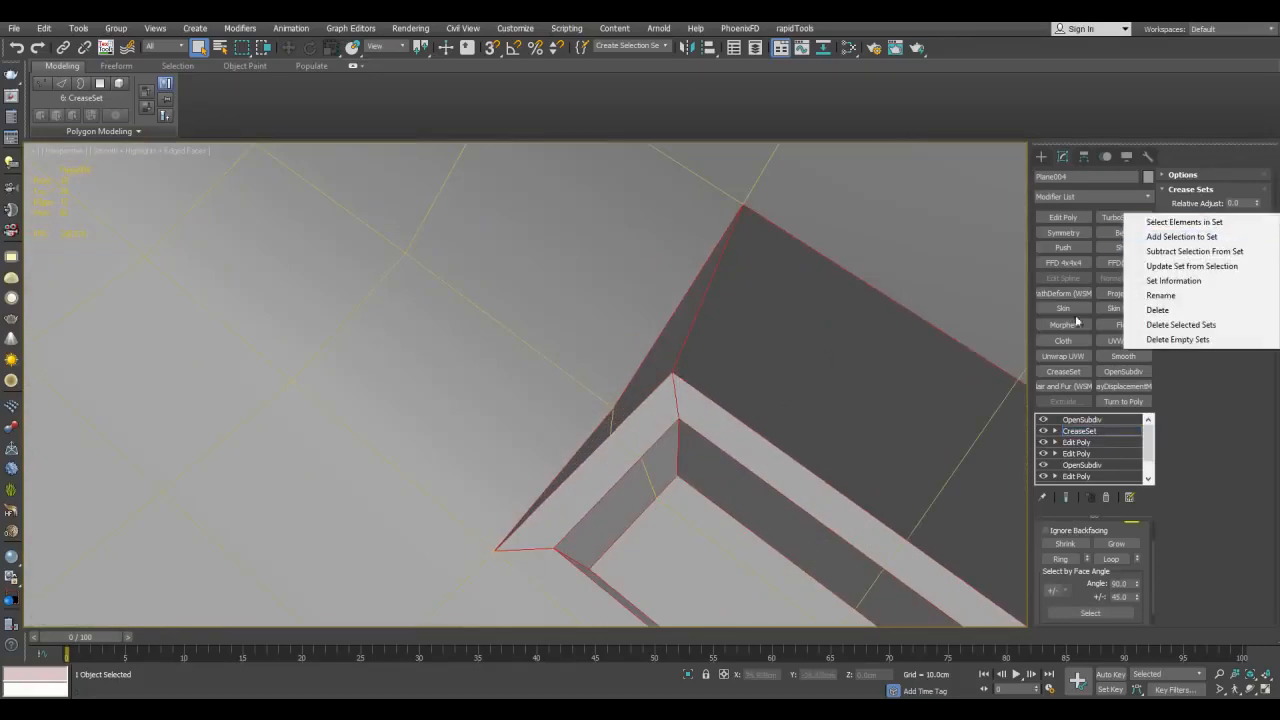
pyautogui.click(1203, 268)
pyautogui.scroll(-5, 884, 326)
pyautogui.keyDown('alt'); pyautogui.moveTo(760, 320); pyautogui.dragTo(820, 275, button='middle'); pyautogui.keyUp('alt')
pyautogui.scroll(-2, 820, 275)
pyautogui.press('2')
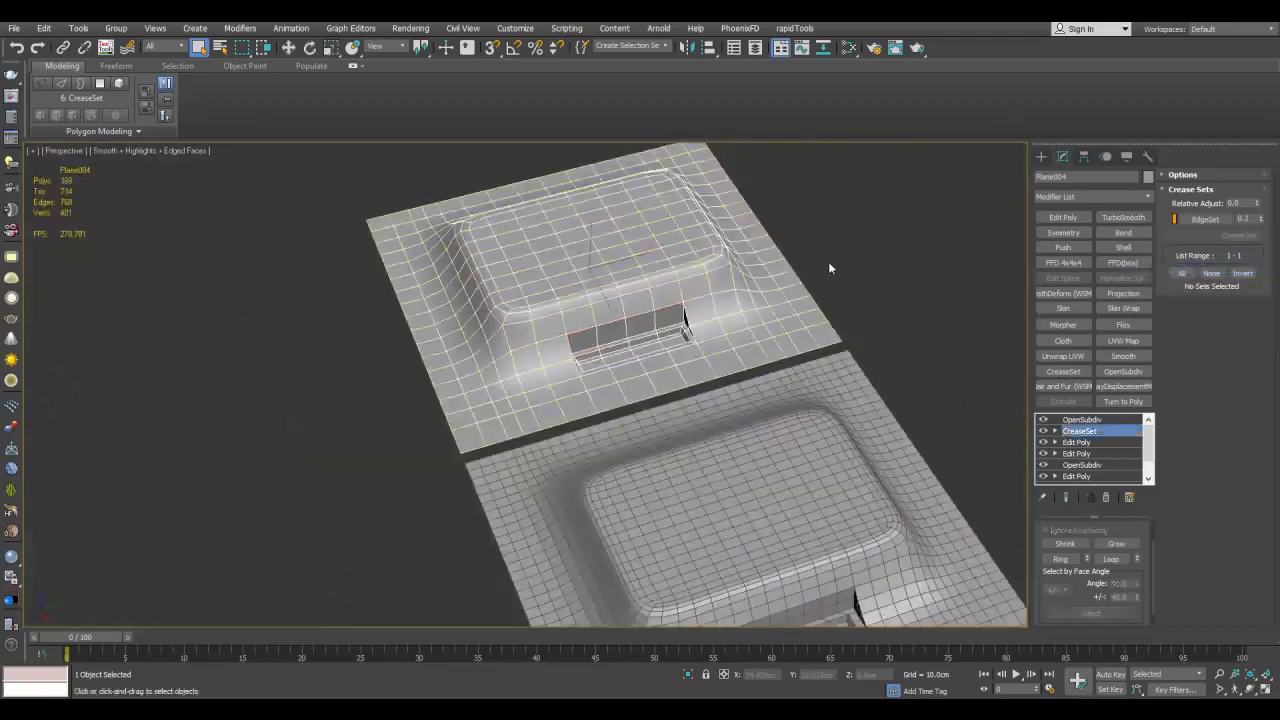
pyautogui.click(820, 275)
pyautogui.scroll(10, 685, 315)
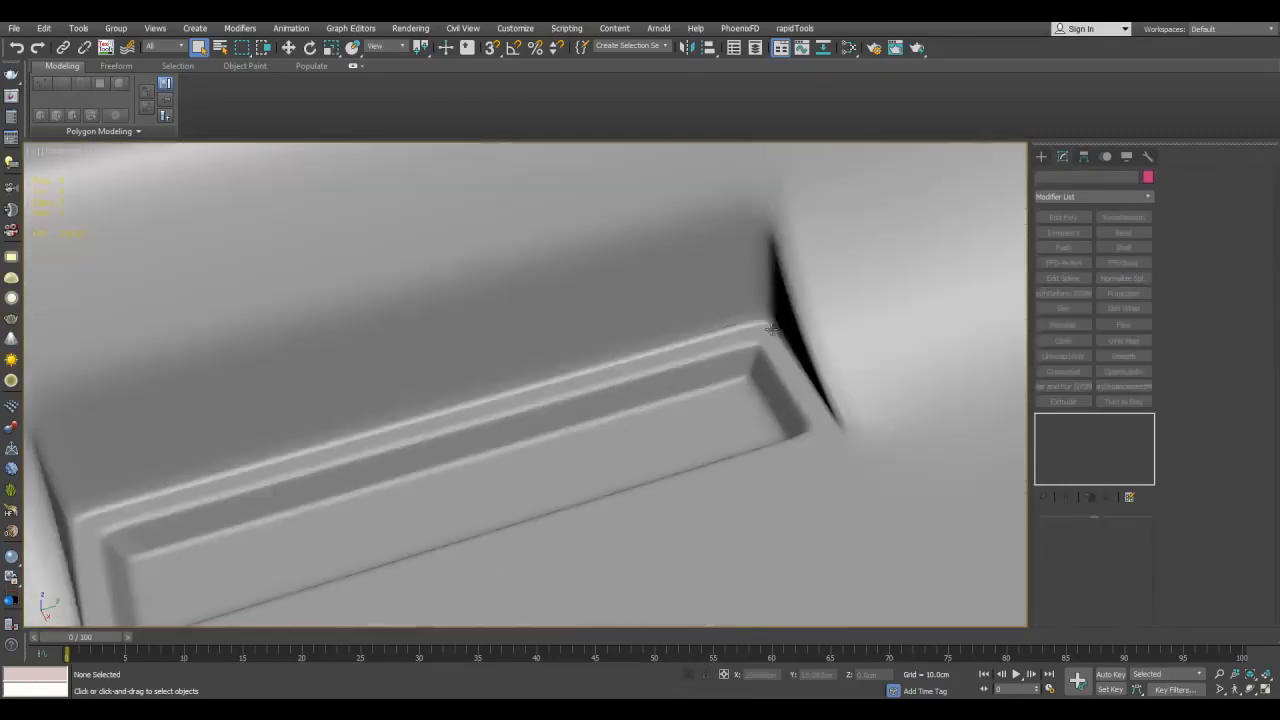
pyautogui.press('F4')
pyautogui.scroll(-10, 780, 343)
# Add a CreaseSet modifier to the copied panel and select its notch and recess edges by face angle 90 with tolerance 45
pyautogui.click(841, 386)
pyautogui.keyDown('alt'); pyautogui.moveTo(731, 317); pyautogui.dragTo(678, 335, button='middle'); pyautogui.keyUp('alt')
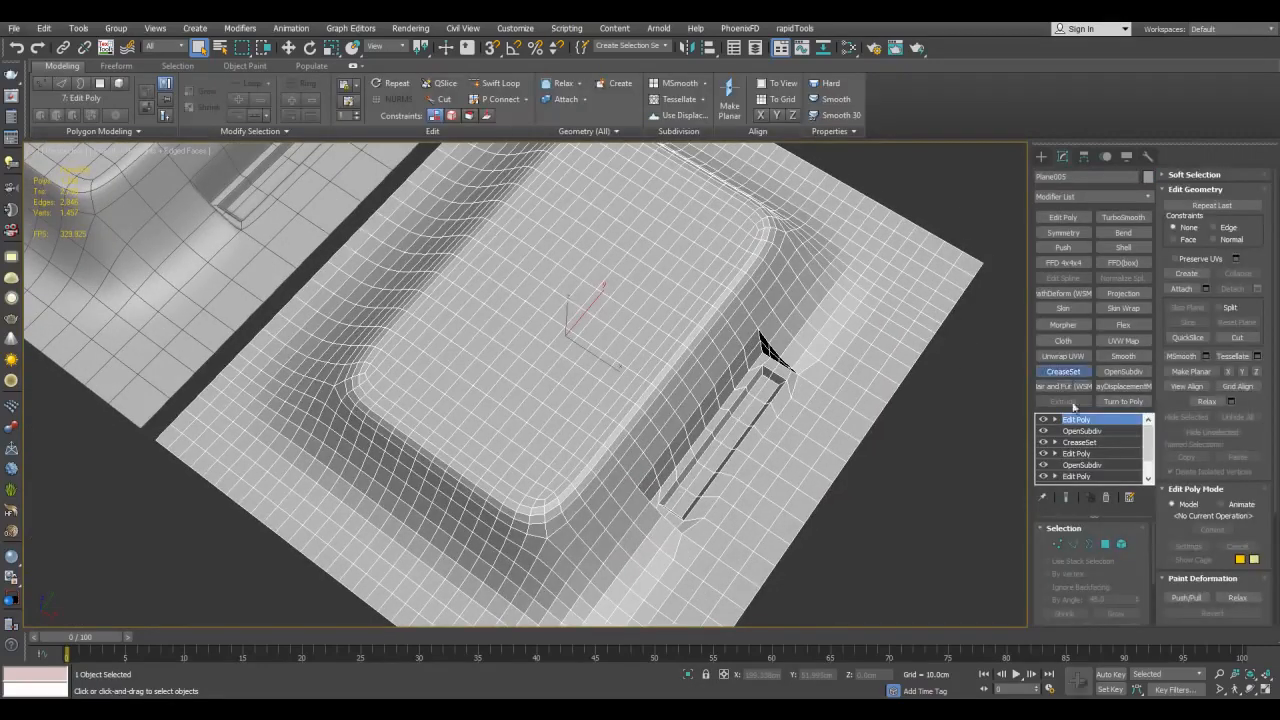
pyautogui.click(1063, 371)
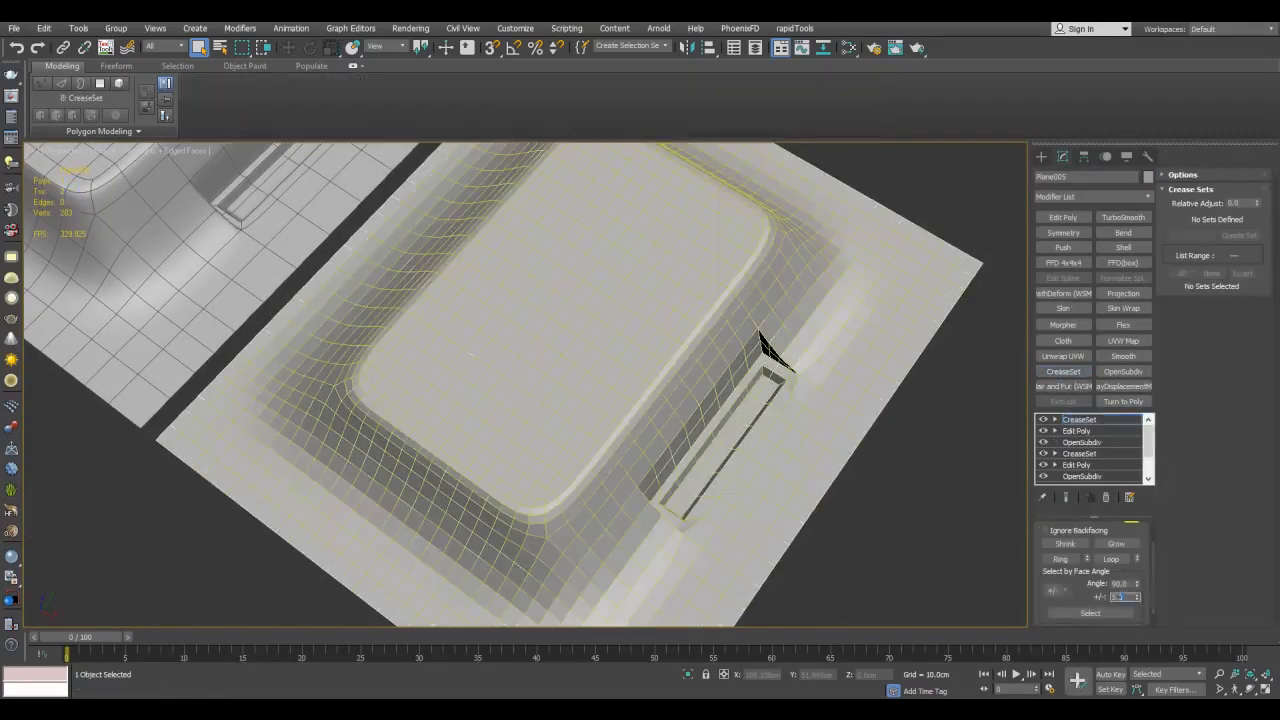
pyautogui.click(1104, 616)
pyautogui.scroll(5, 842, 438)
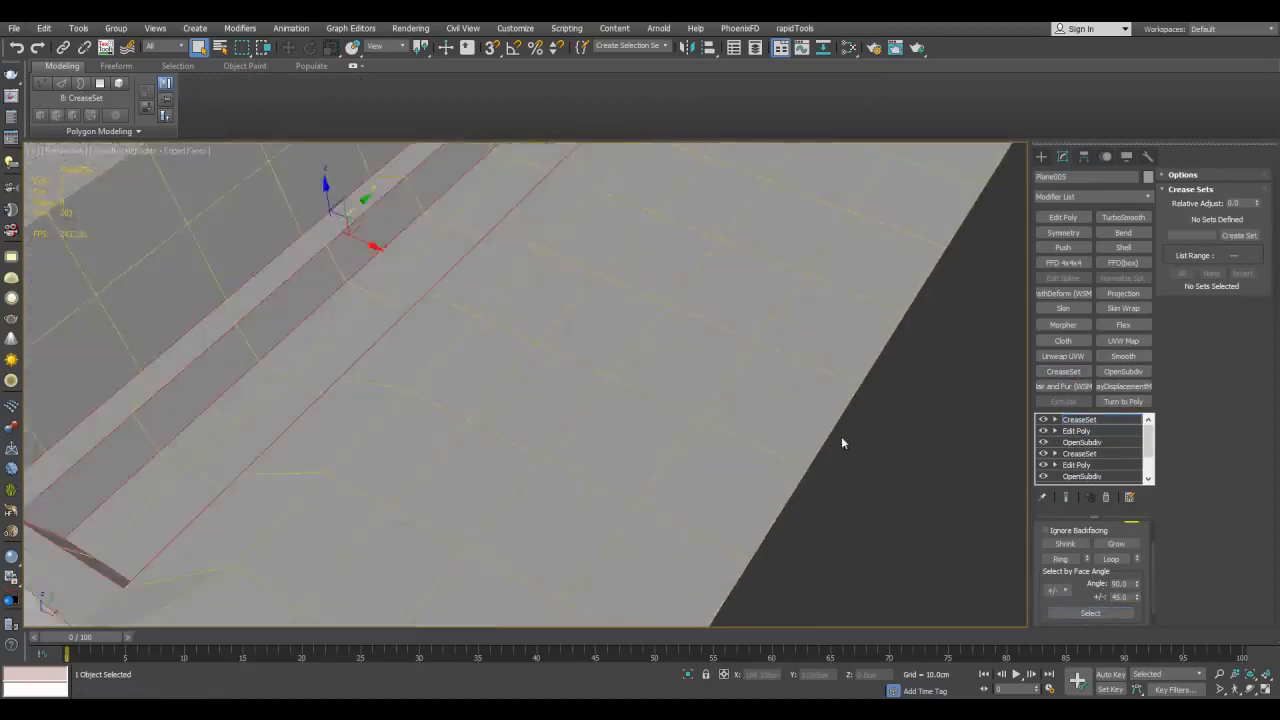
pyautogui.moveTo(640, 310); pyautogui.dragTo(906, 471, button='middle')
pyautogui.moveTo(930, 345); pyautogui.dragTo(659, 340, button='middle')
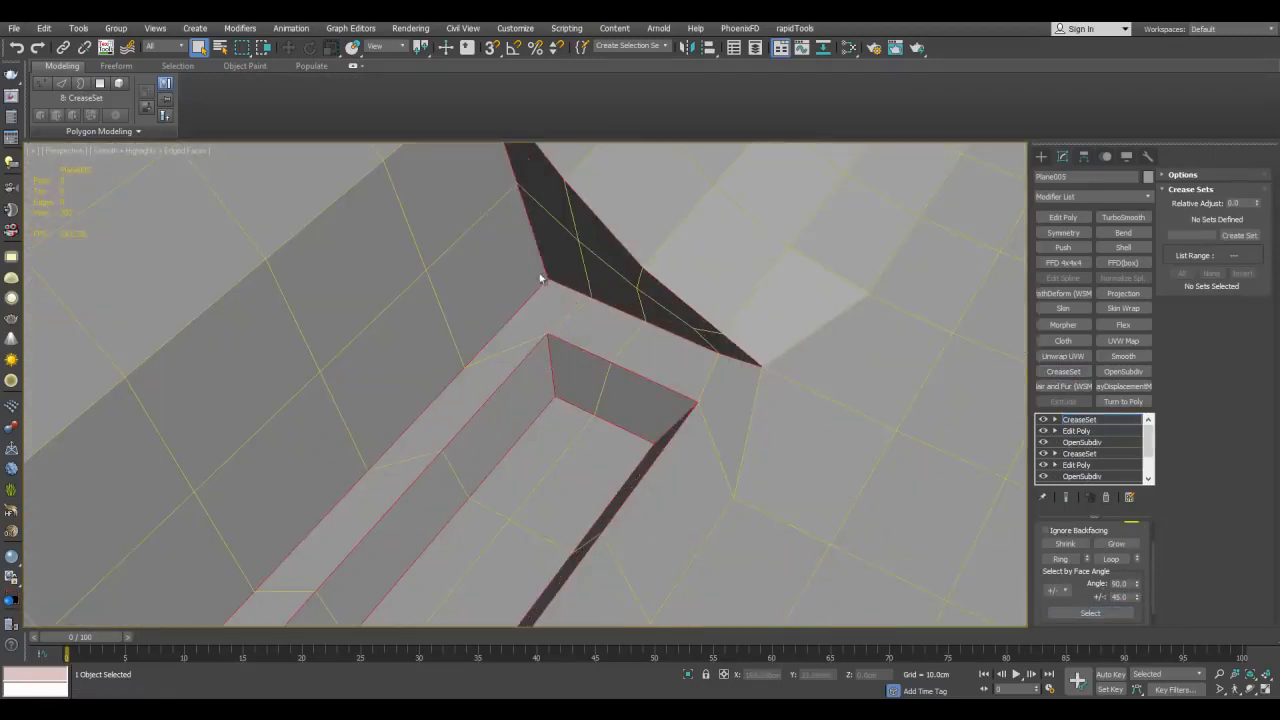
pyautogui.moveTo(547, 338); pyautogui.dragTo(833, 298, button='middle')
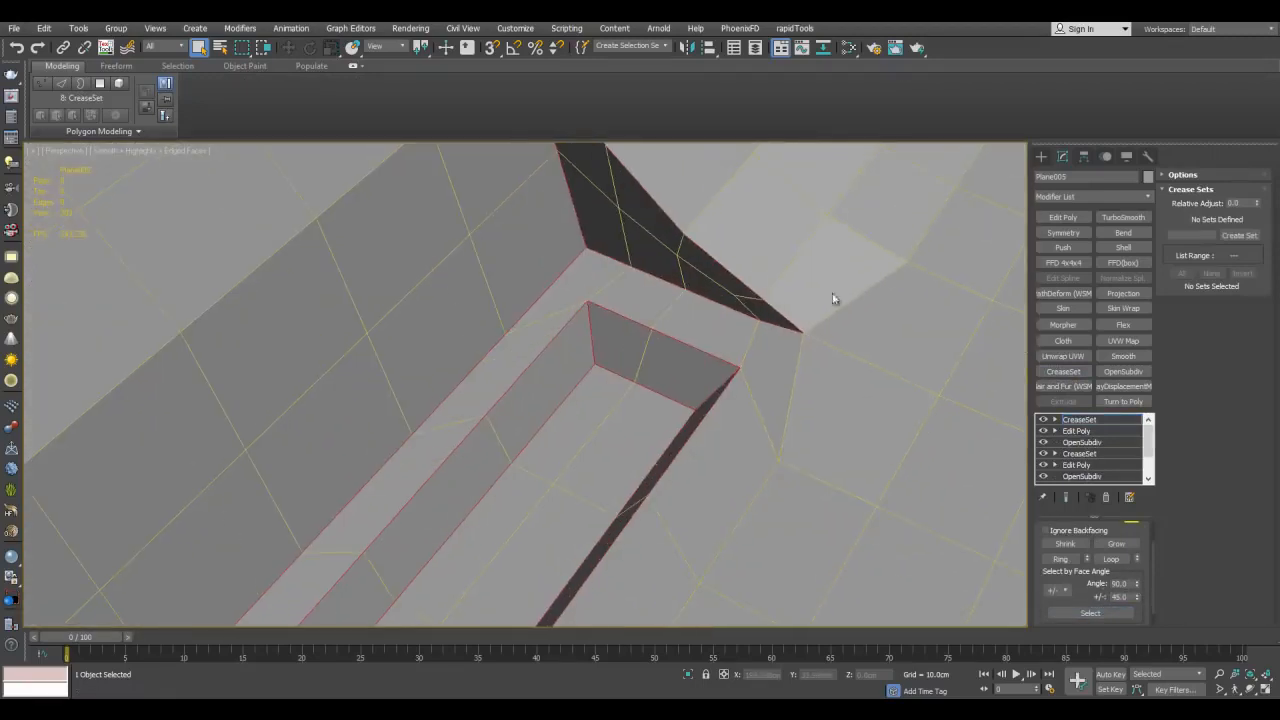
# Create a crease set from the copied panel's selected edges and add OpenSubdiv with 3 iterations
pyautogui.click(1252, 237)
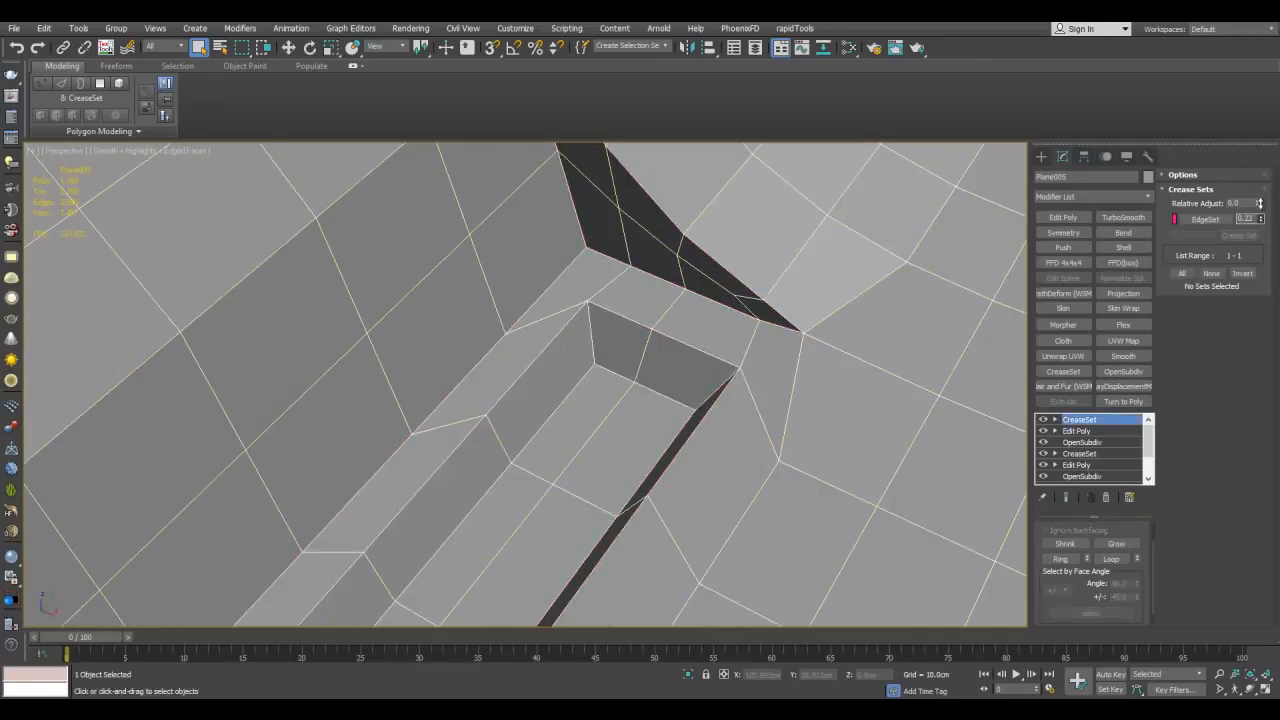
pyautogui.click(1122, 372)
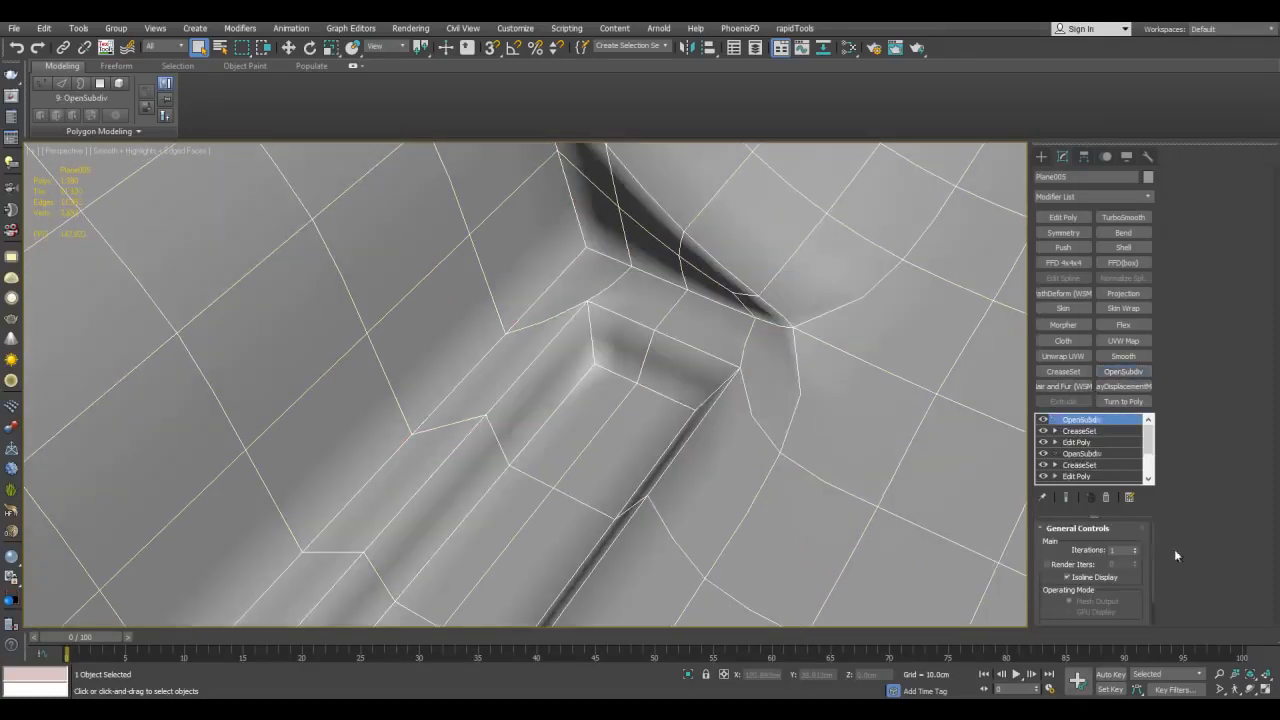
pyautogui.click(1135, 547)
pyautogui.press('F4')
pyautogui.scroll(-1, 776, 416)
pyautogui.scroll(-4, 583, 357)
pyautogui.press('F4')
pyautogui.moveTo(583, 357); pyautogui.dragTo(652, 287, button='middle')
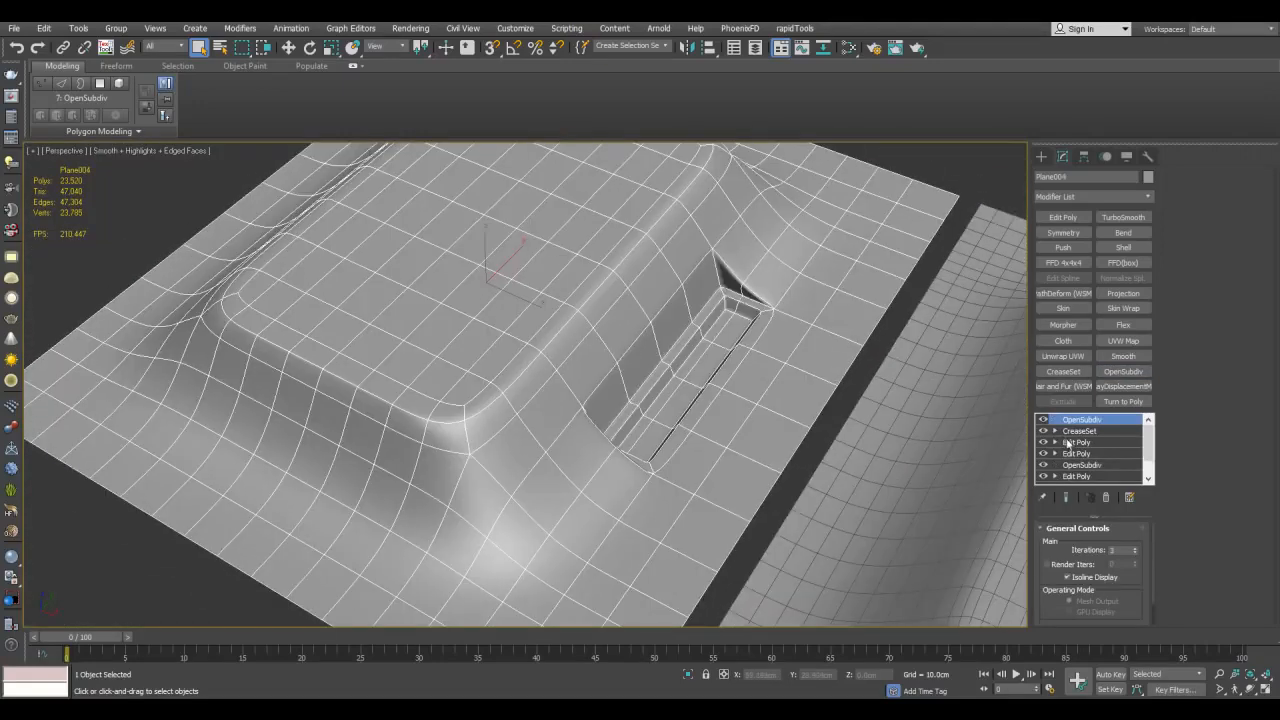
# Select the polygon loop framing the original panel's recess at the Edit Poly level to review its corner flow
pyautogui.scroll(4, 743, 281)
pyautogui.press('4')
pyautogui.scroll(2, 744, 287)
pyautogui.moveTo(748, 306); pyautogui.dragTo(764, 290, button='middle')
pyautogui.scroll(1, 764, 290)
pyautogui.click(723, 296)
pyautogui.keyDown('shift'); pyautogui.click(788, 325); pyautogui.keyUp('shift')
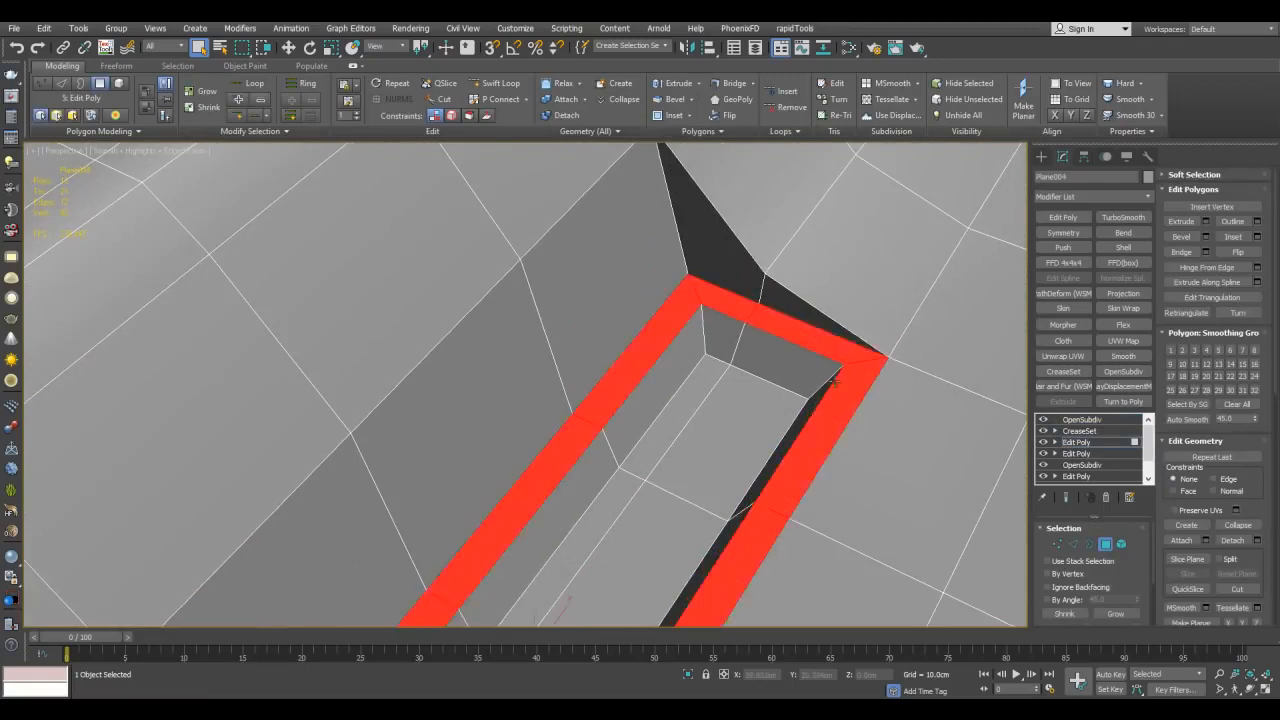
# Try smoothing the polygons at the recess corner, and undo the attempt
pyautogui.moveTo(849, 376); pyautogui.dragTo(846, 331, button='middle')
pyautogui.click(862, 363)
pyautogui.keyDown('ctrl'); pyautogui.click(859, 337); pyautogui.keyUp('ctrl')
pyautogui.hotkey('ctrl', 'm')
pyautogui.hotkey('ctrl', 'm')
pyautogui.hotkey('ctrl', 'z')
pyautogui.hotkey('ctrl', 'z')
pyautogui.scroll(-2, 740, 320)
pyautogui.press('4')
# Examine the copied panel's smoothed recess with and without wireframe and compare it with the original panel
pyautogui.moveTo(740, 320); pyautogui.dragTo(646, 331, button='middle')
pyautogui.scroll(-6, 646, 331)
pyautogui.scroll(4, 740, 268)
pyautogui.scroll(3, 740, 268)
pyautogui.click(846, 371)
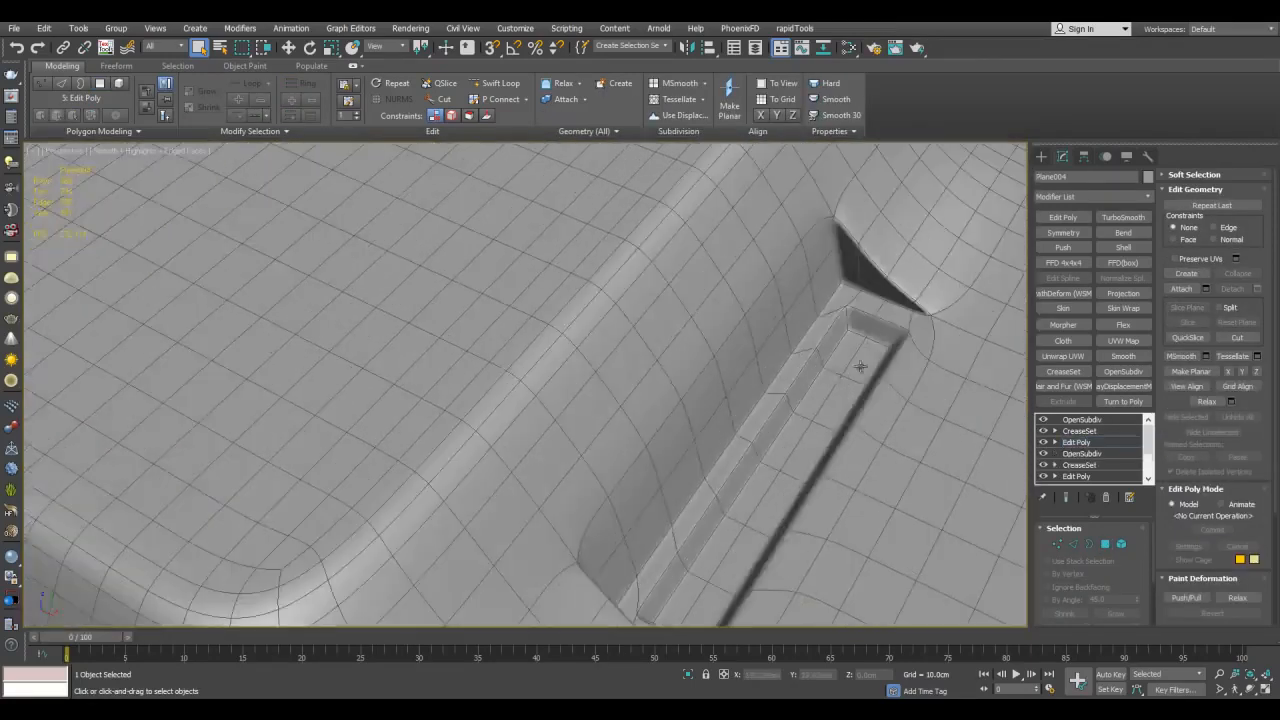
pyautogui.moveTo(846, 371); pyautogui.dragTo(810, 372, button='middle')
pyautogui.press('F4')
pyautogui.press('F4')
pyautogui.scroll(-8, 789, 319)
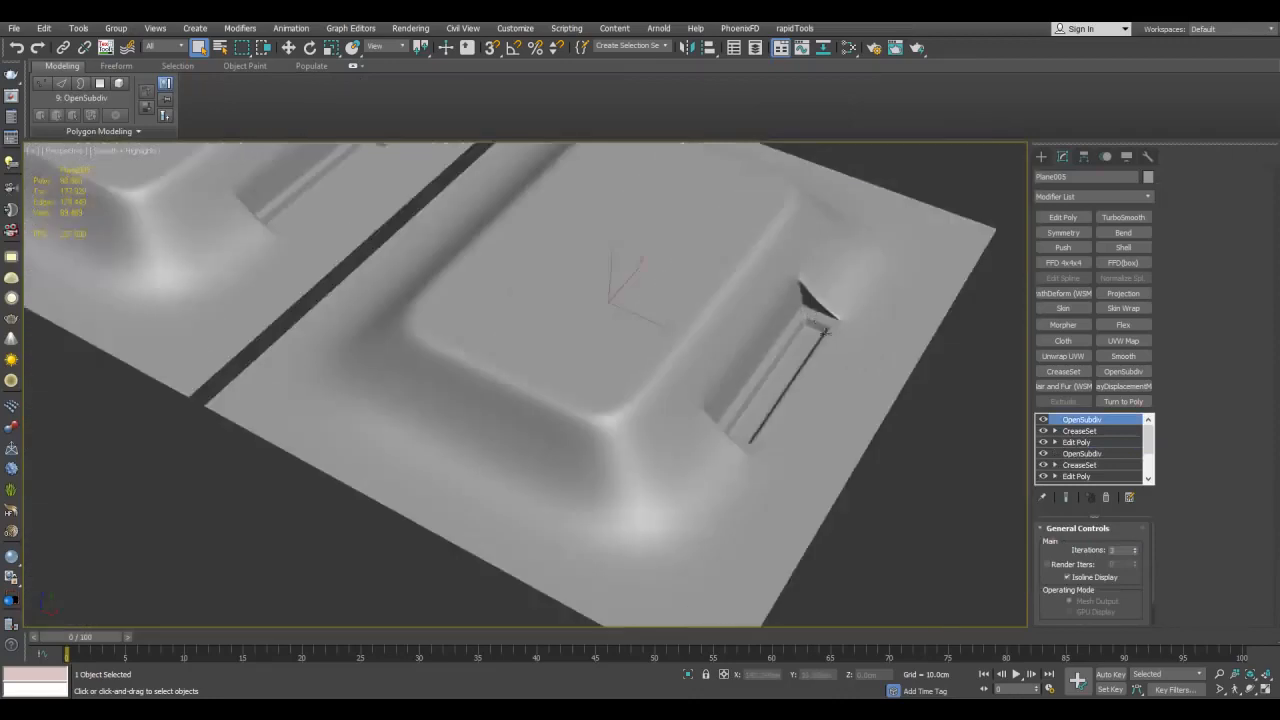
pyautogui.scroll(4, 790, 335)
pyautogui.moveTo(777, 338); pyautogui.dragTo(812, 363, button='middle')
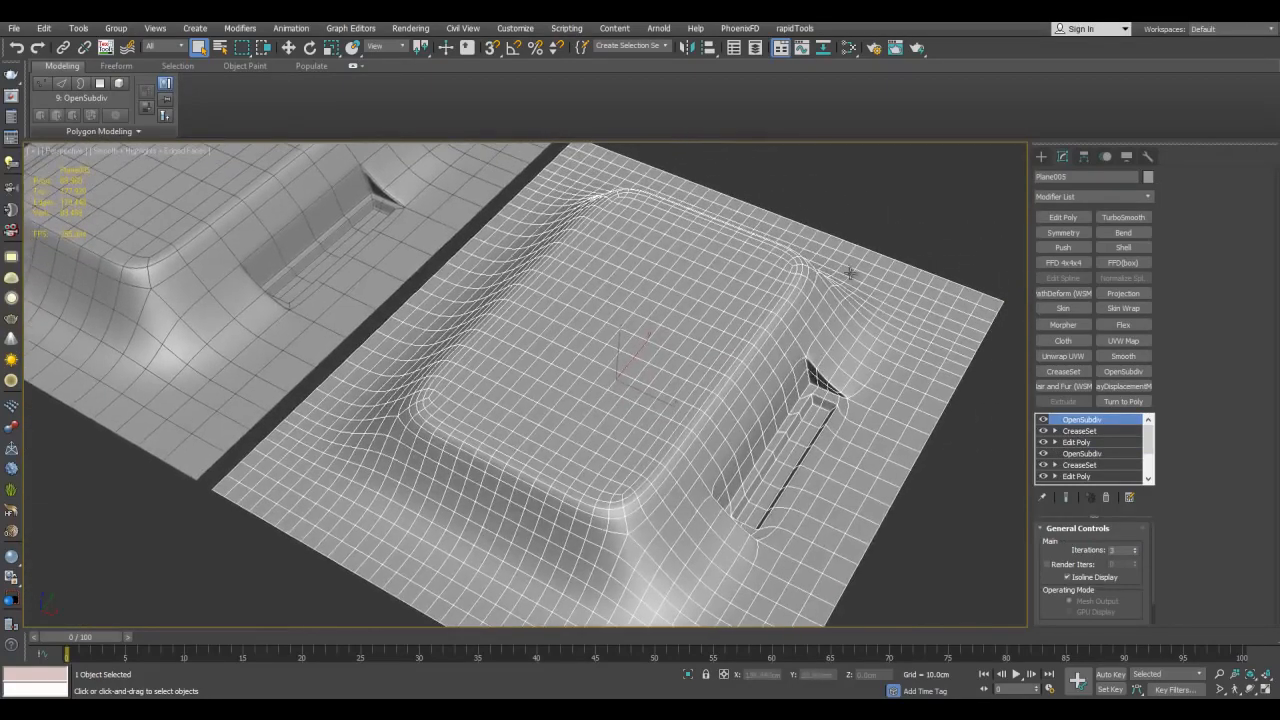
pyautogui.keyDown('alt'); pyautogui.moveTo(940, 400); pyautogui.dragTo(831, 280, button='middle'); pyautogui.keyUp('alt')
pyautogui.scroll(-6, 830, 300)
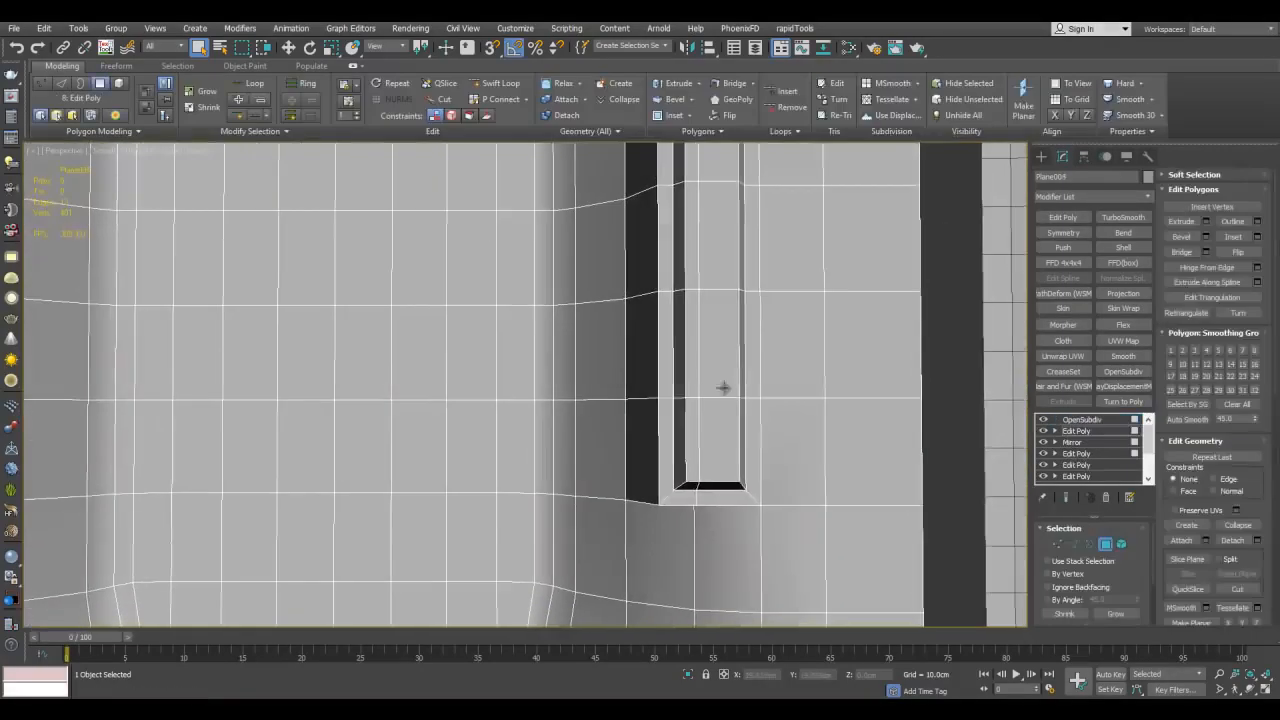
# Select the lengthwise edge loop running through the original panel's recess and deselect the part extending beyond the notch
pyautogui.press('2')
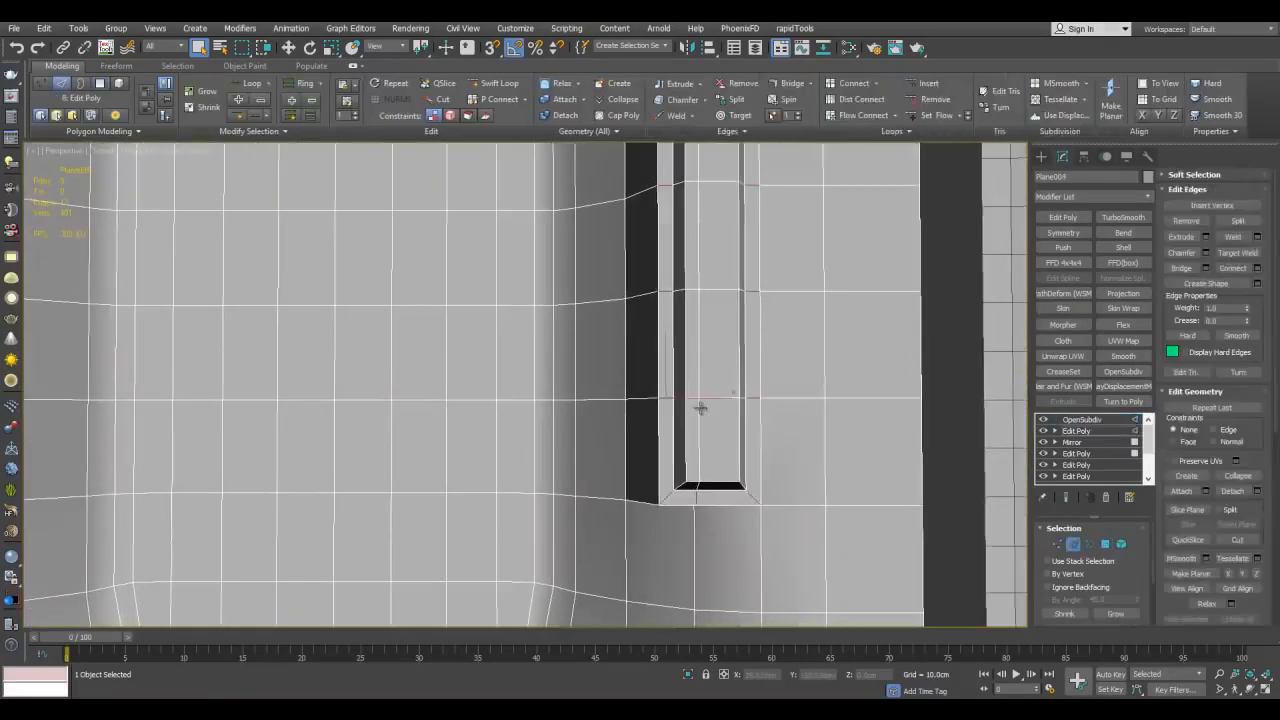
pyautogui.scroll(-5, 700, 408)
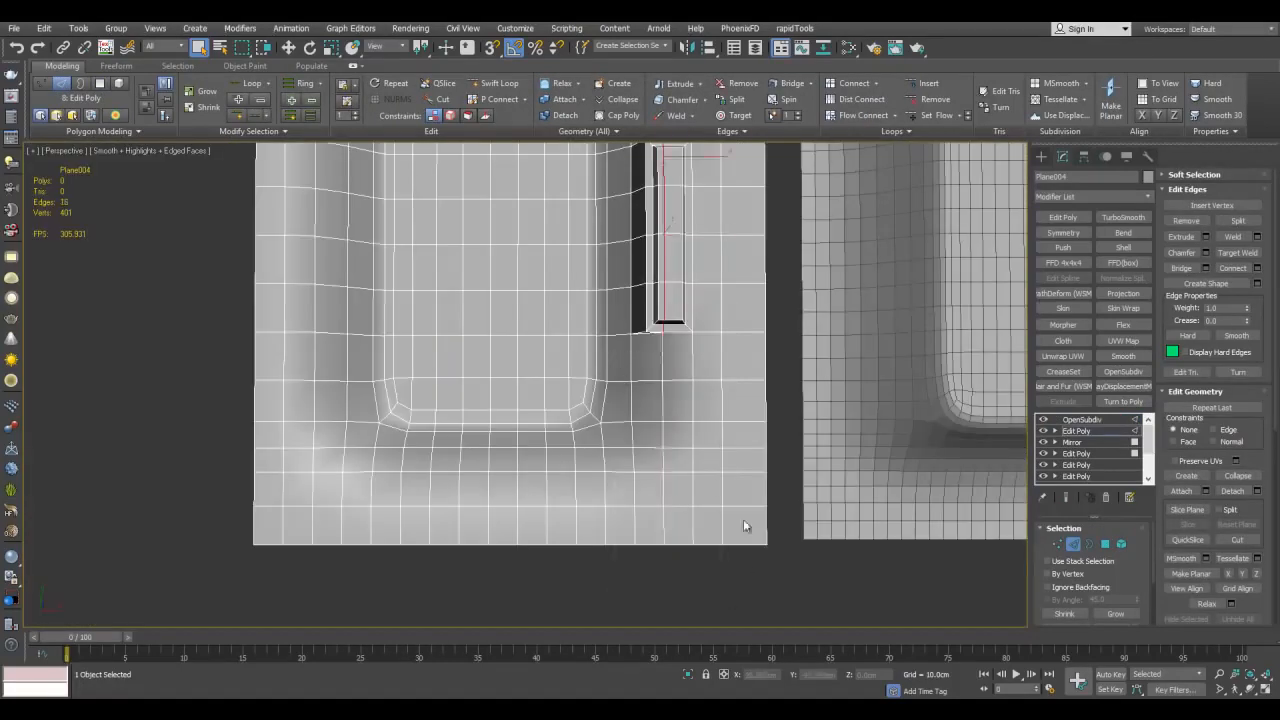
pyautogui.keyDown('alt'); pyautogui.moveTo(743, 559); pyautogui.dragTo(726, 384, button='middle'); pyautogui.keyUp('alt')
pyautogui.scroll(4, 668, 392)
pyautogui.keyDown('alt'); pyautogui.moveTo(618, 252); pyautogui.dragTo(694, 234, button='middle'); pyautogui.keyUp('alt')
pyautogui.scroll(-5, 703, 290)
pyautogui.keyDown('alt'); pyautogui.moveTo(711, 329); pyautogui.dragTo(665, 300, button='middle'); pyautogui.keyUp('alt')
pyautogui.keyDown('alt'); pyautogui.moveTo(631, 280); pyautogui.dragTo(729, 448); pyautogui.keyUp('alt')
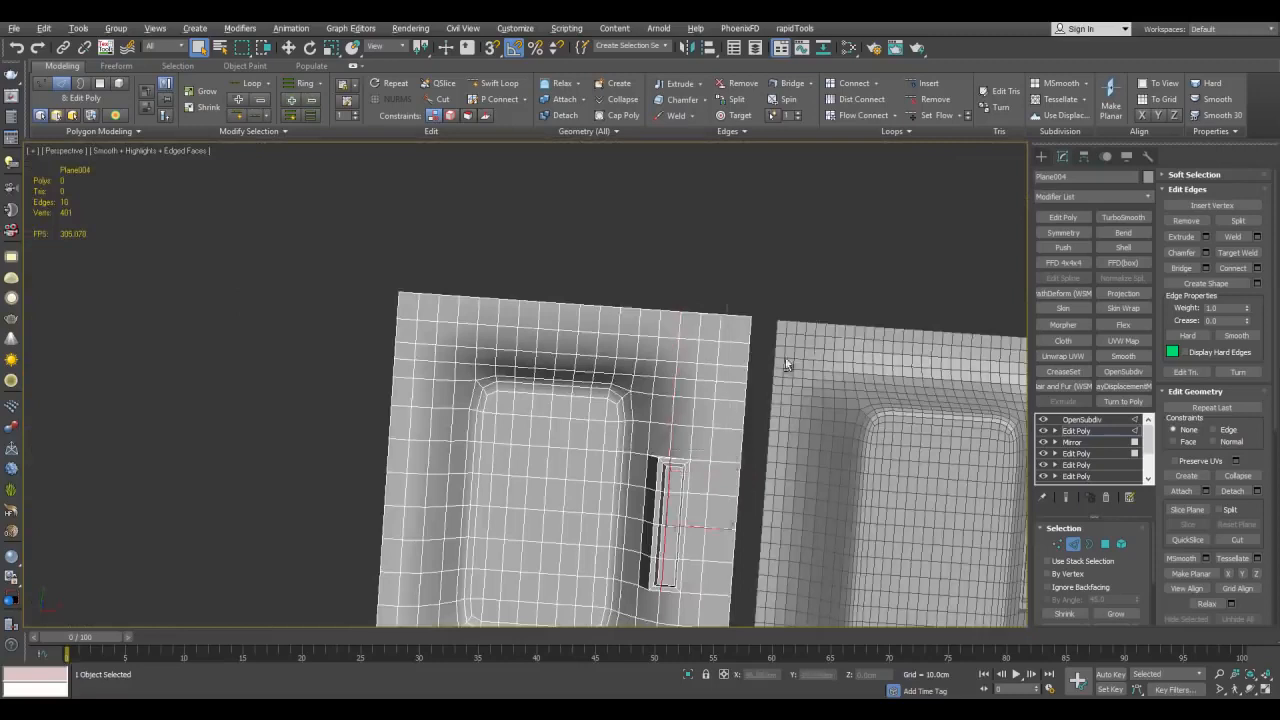
# Center the lengthwise edges inside the recess with Loop Tools and finish edge editing
pyautogui.click(897, 131)
pyautogui.click(923, 163)
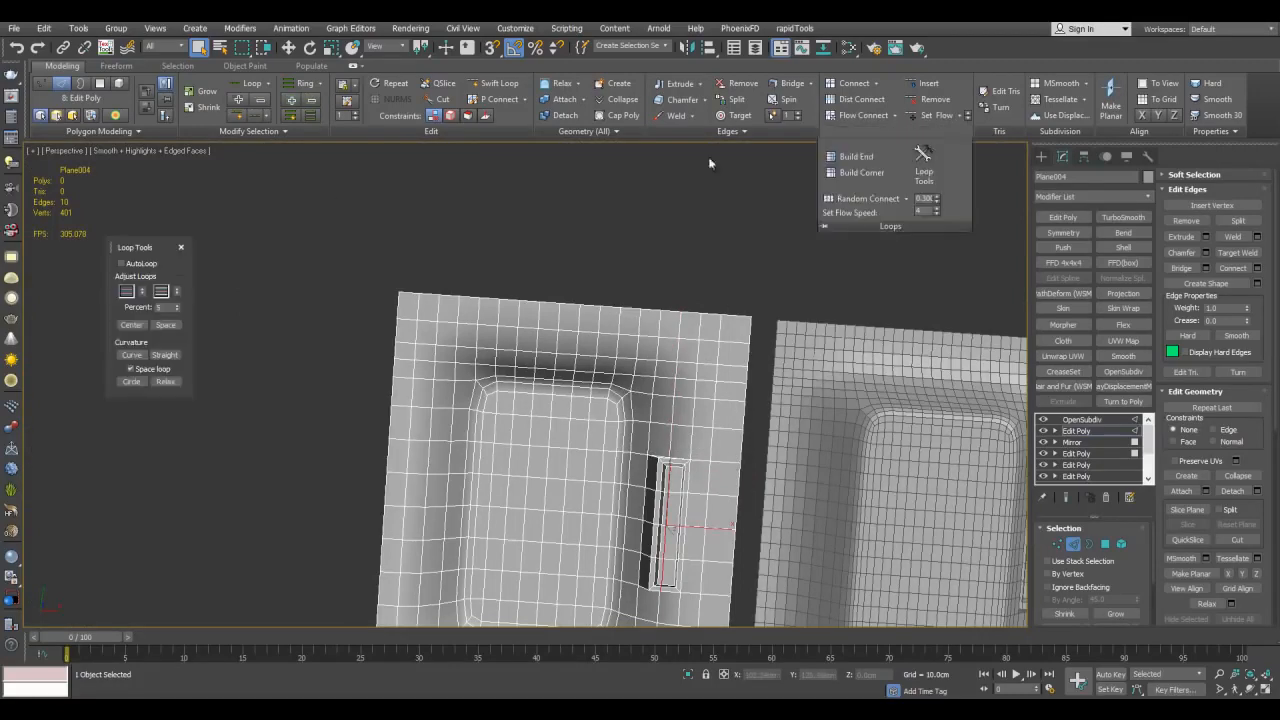
pyautogui.click(134, 329)
pyautogui.press('z')
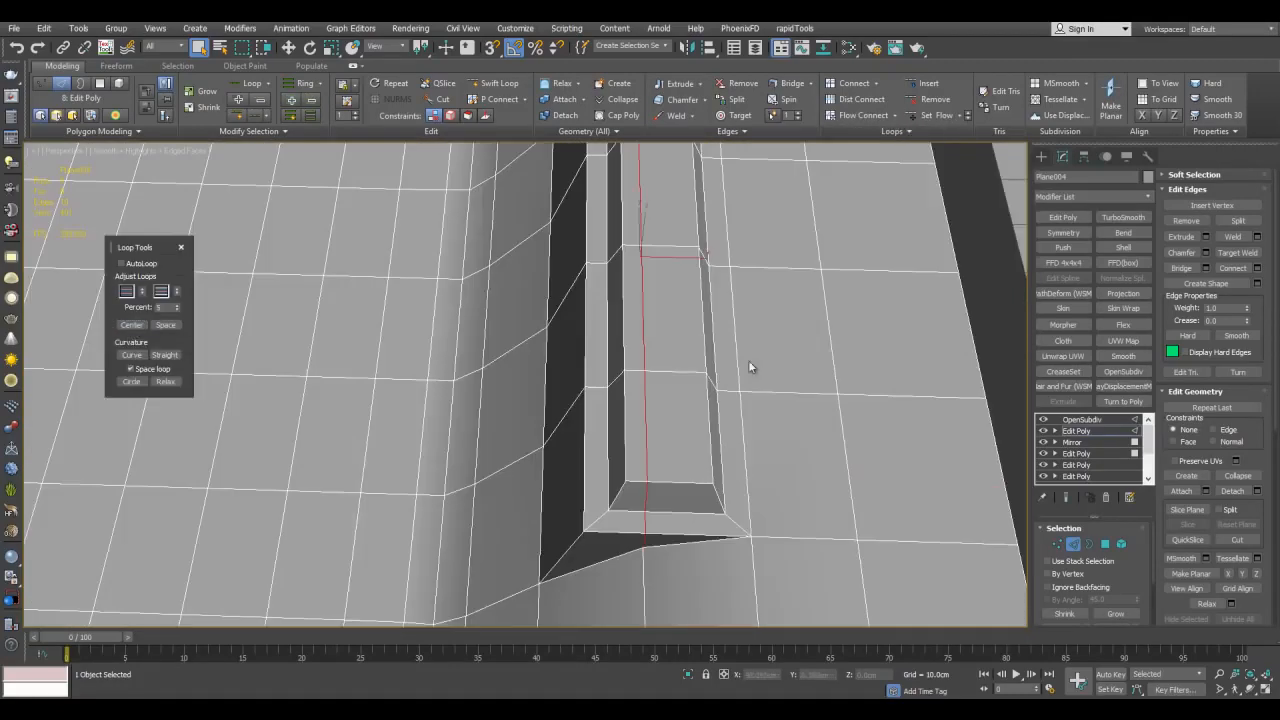
pyautogui.moveTo(135, 250); pyautogui.dragTo(87, 269)
pyautogui.moveTo(686, 373); pyautogui.dragTo(652, 314, button='middle')
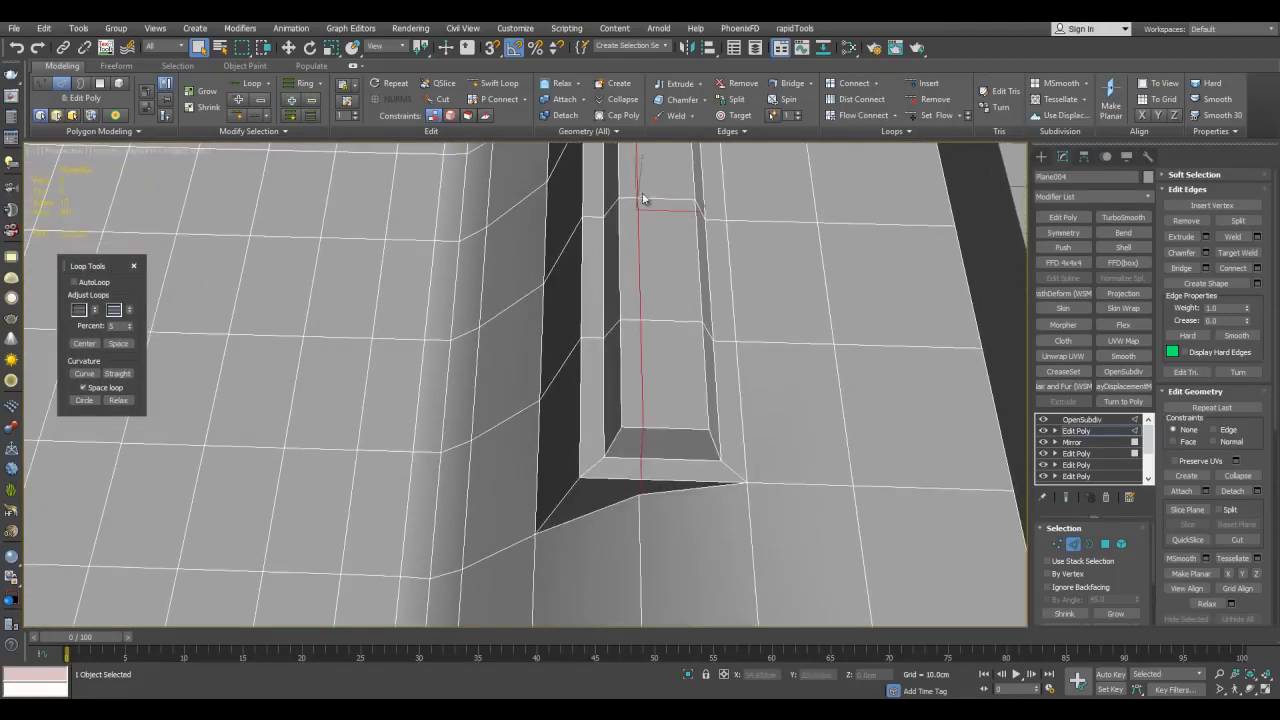
pyautogui.moveTo(706, 215); pyautogui.dragTo(603, 373, button='middle')
pyautogui.moveTo(669, 549); pyautogui.dragTo(629, 329, button='middle')
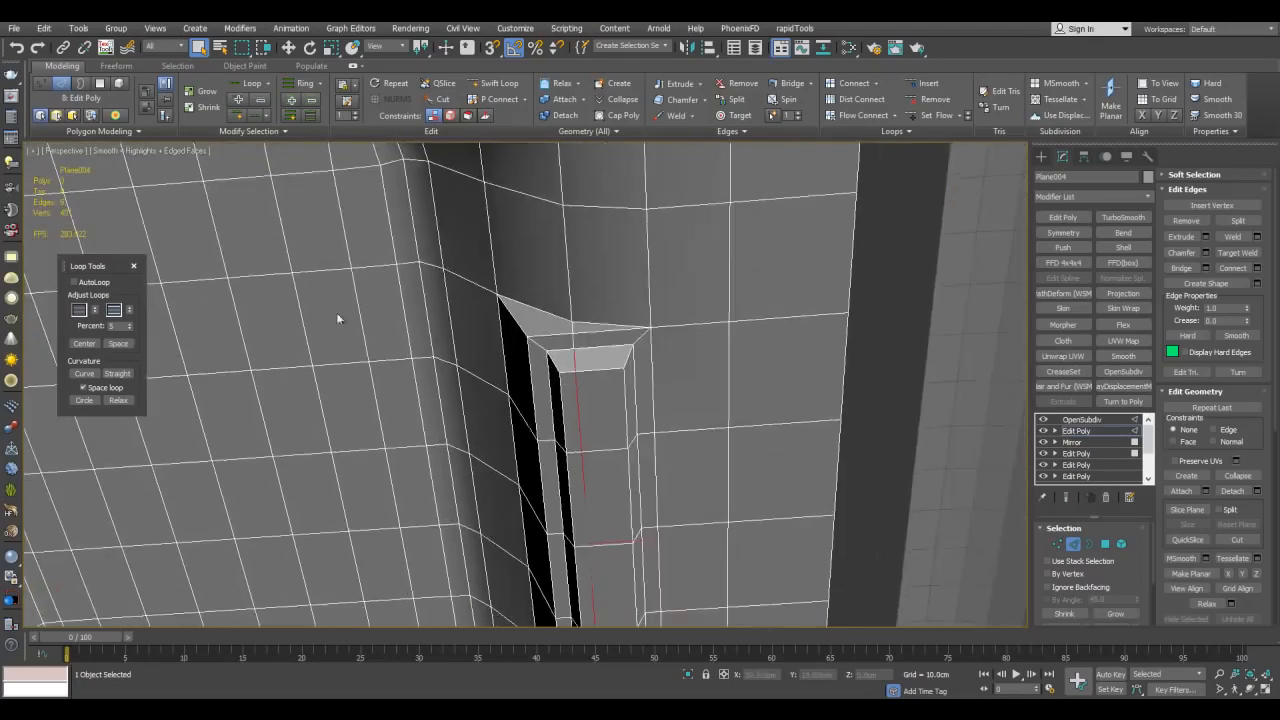
pyautogui.keyDown('alt'); pyautogui.moveTo(553, 458); pyautogui.dragTo(637, 274, button='middle'); pyautogui.keyUp('alt')
pyautogui.scroll(-5, 637, 274)
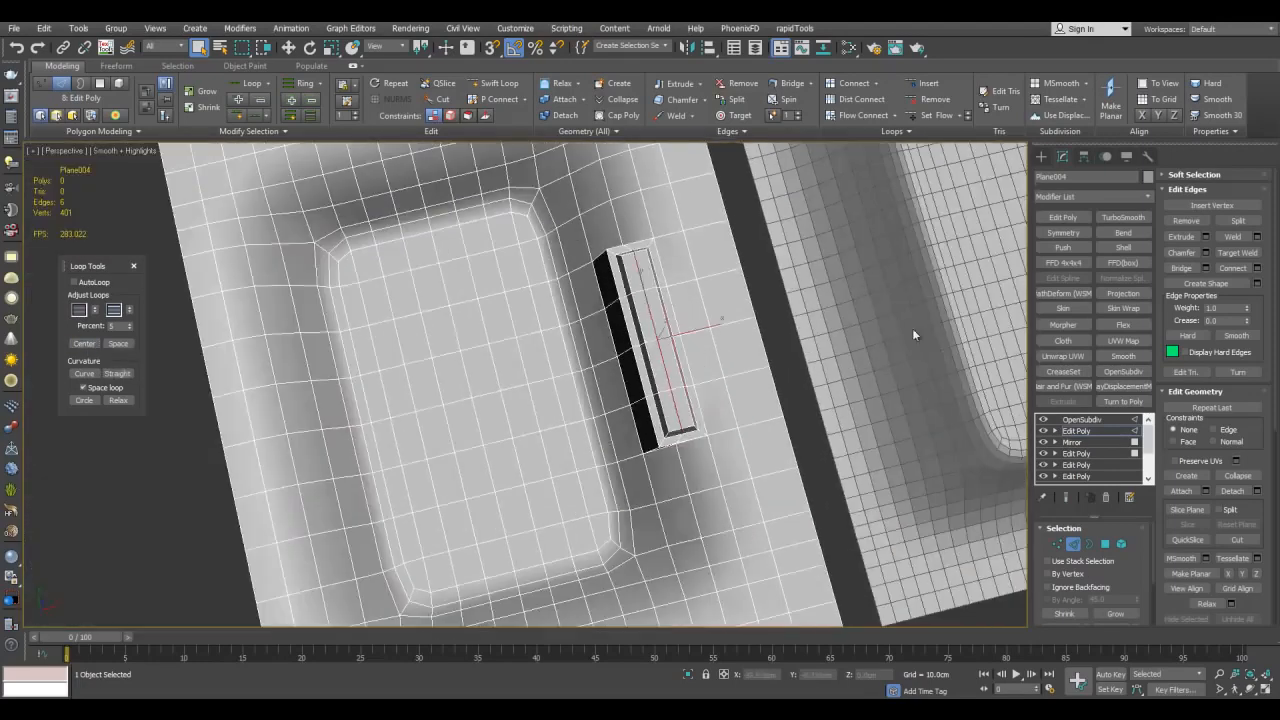
pyautogui.press('2')
pyautogui.click(780, 363)
# Examine the original panel's smoothed recess with and without wireframe
pyautogui.press('F4')
pyautogui.moveTo(627, 317); pyautogui.dragTo(757, 429, button='middle')
pyautogui.press('F4')
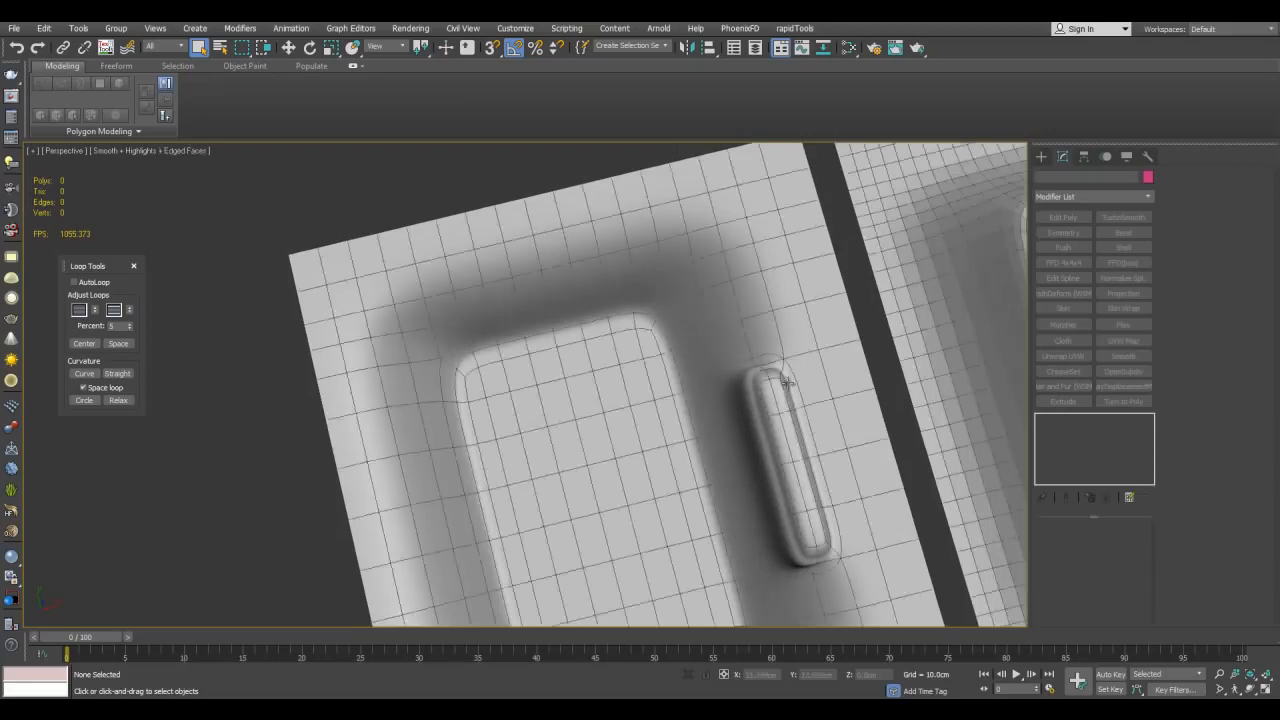
pyautogui.moveTo(780, 386); pyautogui.dragTo(776, 352, button='middle')
pyautogui.press('F4')
pyautogui.press('F4')
pyautogui.click(783, 350)
# Move the copied panel along X to leave more space beside the original
pyautogui.scroll(-5, 913, 413)
pyautogui.moveTo(913, 413); pyautogui.dragTo(846, 373, button='middle')
pyautogui.click(800, 400)
pyautogui.press('w')
pyautogui.moveTo(796, 349); pyautogui.dragTo(947, 321)
# Widen the original panel by moving the vertices of its recess-side half outward along X
pyautogui.click(610, 440)
pyautogui.keyDown('alt'); pyautogui.moveTo(599, 300); pyautogui.dragTo(529, 228, button='middle'); pyautogui.keyUp('alt')
pyautogui.scroll(3, 575, 268)
pyautogui.press('1')
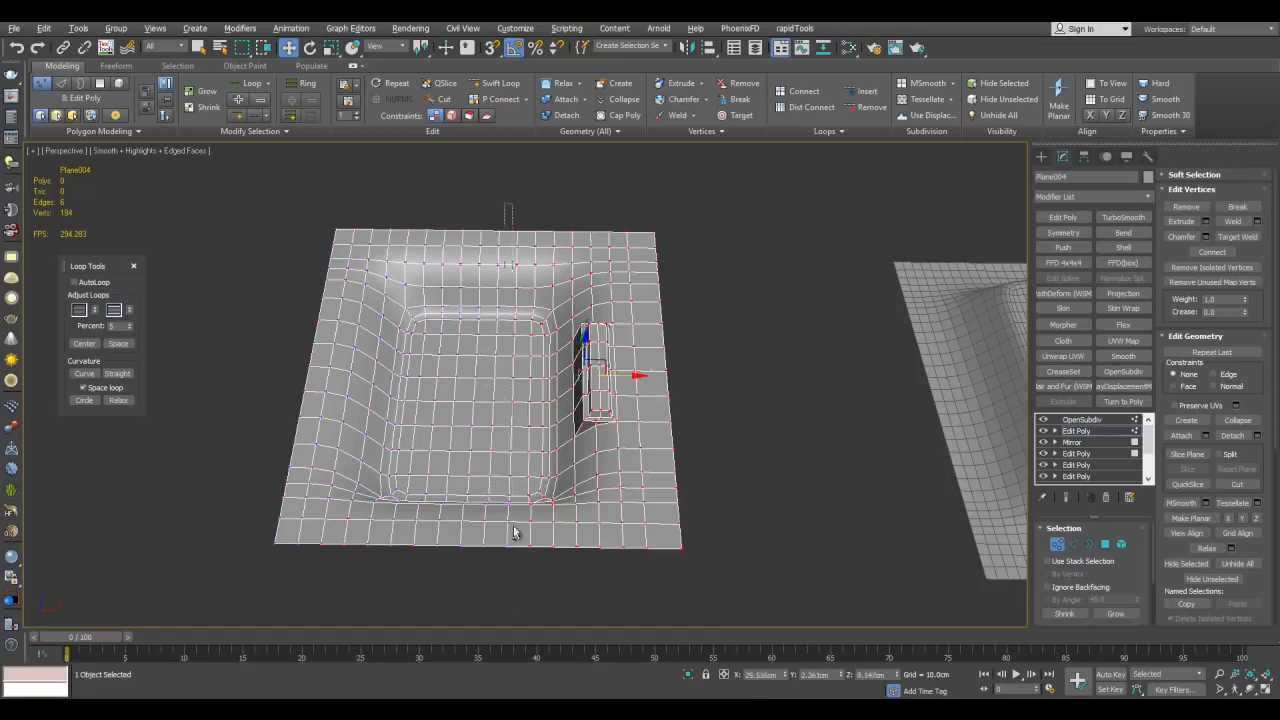
pyautogui.moveTo(624, 385); pyautogui.dragTo(664, 384)
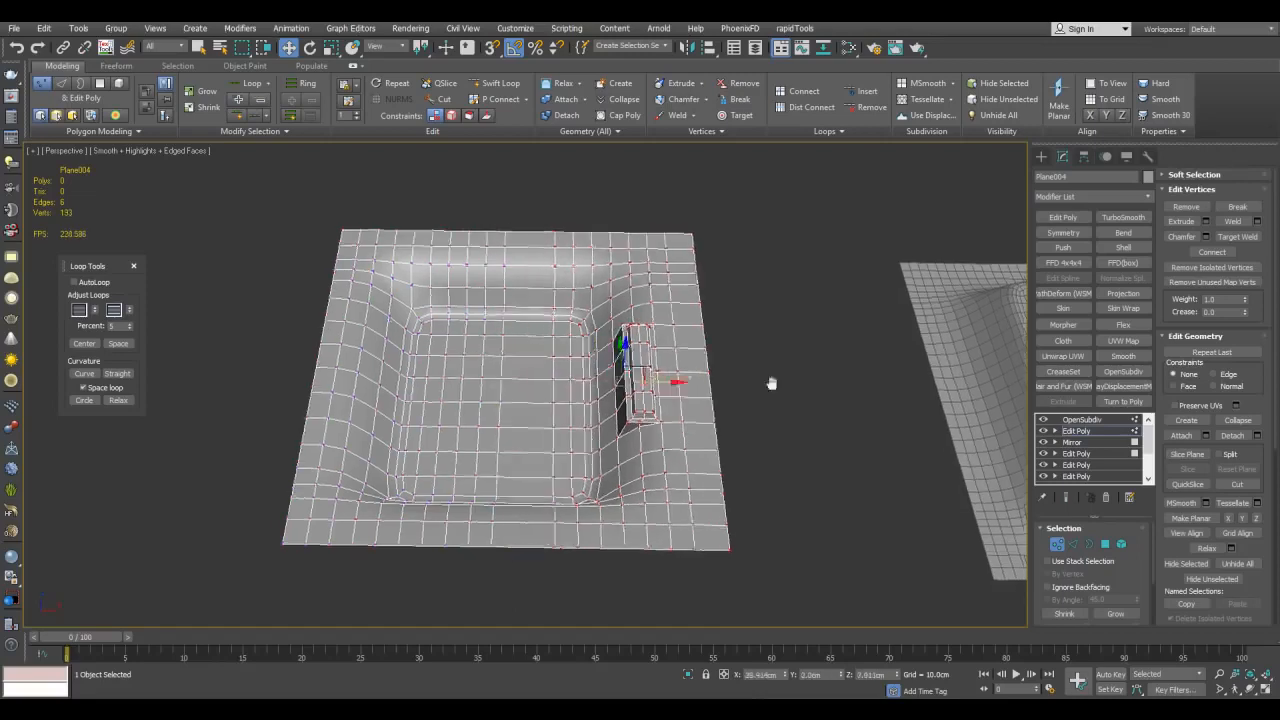
# Add a Symmetry modifier to the original panel with a new Edit Poly above it
pyautogui.scroll(4, 664, 382)
pyautogui.press('1')
pyautogui.press('q')
pyautogui.click(1060, 234)
pyautogui.click(1062, 218)
# Select the central polygon block on the panel's end slope and bevel it as a group with zero height and outline
pyautogui.moveTo(518, 253); pyautogui.dragTo(605, 329, button='middle')
pyautogui.press('4')
pyautogui.scroll(3, 605, 329)
pyautogui.moveTo(482, 304); pyautogui.dragTo(629, 394)
pyautogui.keyDown('alt'); pyautogui.moveTo(629, 394); pyautogui.dragTo(668, 384, button='middle'); pyautogui.keyUp('alt')
pyautogui.moveTo(668, 384); pyautogui.dragTo(700, 374, button='middle')
pyautogui.click(1206, 237)
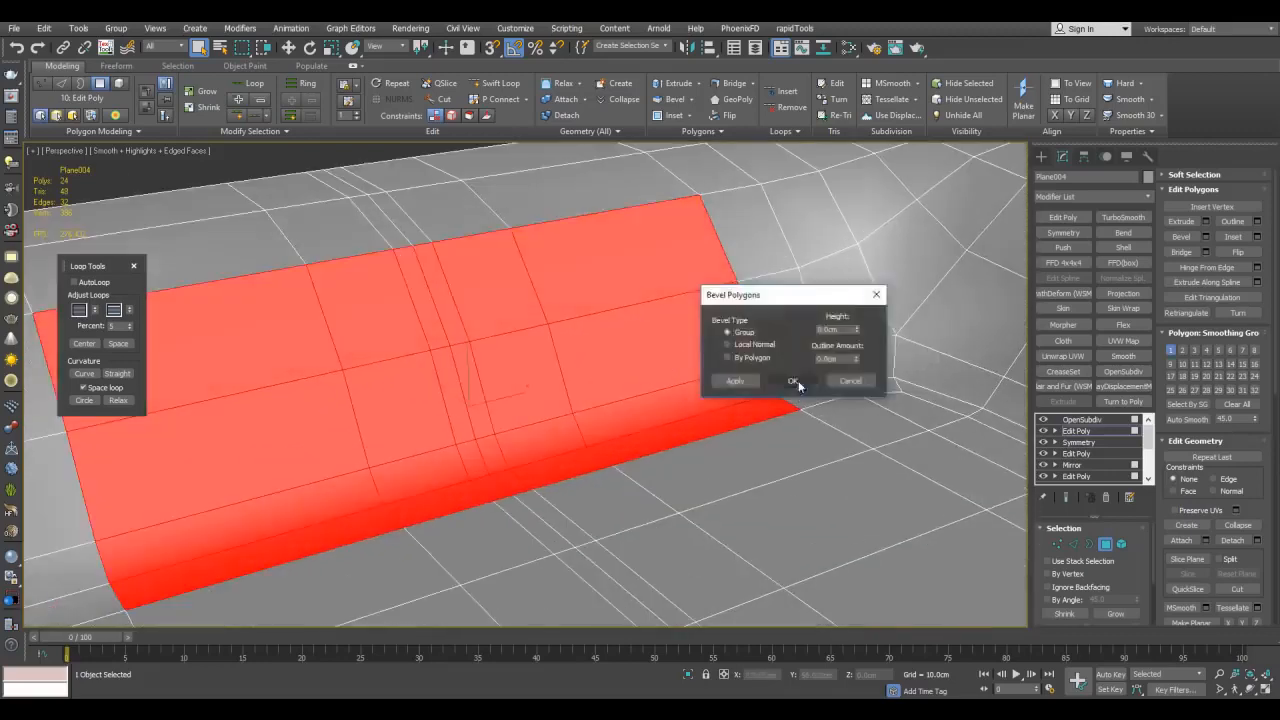
pyautogui.click(798, 381)
# Make the beveled polygons planar in Z and move them down, snapped to the panel's inner floor level
pyautogui.click(1256, 622)
pyautogui.press('w')
pyautogui.keyDown('alt'); pyautogui.moveTo(894, 388); pyautogui.dragTo(838, 374, button='middle'); pyautogui.keyUp('alt')
pyautogui.press('s')
pyautogui.moveTo(805, 335); pyautogui.dragTo(798, 387)
pyautogui.press('s')
# Select the vertices across the new end notch and examine its shape from several angles
pyautogui.scroll(-3, 730, 370)
pyautogui.press('a')
pyautogui.press('1')
pyautogui.press('q')
pyautogui.moveTo(386, 280); pyautogui.dragTo(820, 463)
pyautogui.press('1')
pyautogui.keyDown('alt'); pyautogui.moveTo(820, 441); pyautogui.dragTo(790, 325, button='middle'); pyautogui.keyUp('alt')
pyautogui.scroll(3, 803, 344)
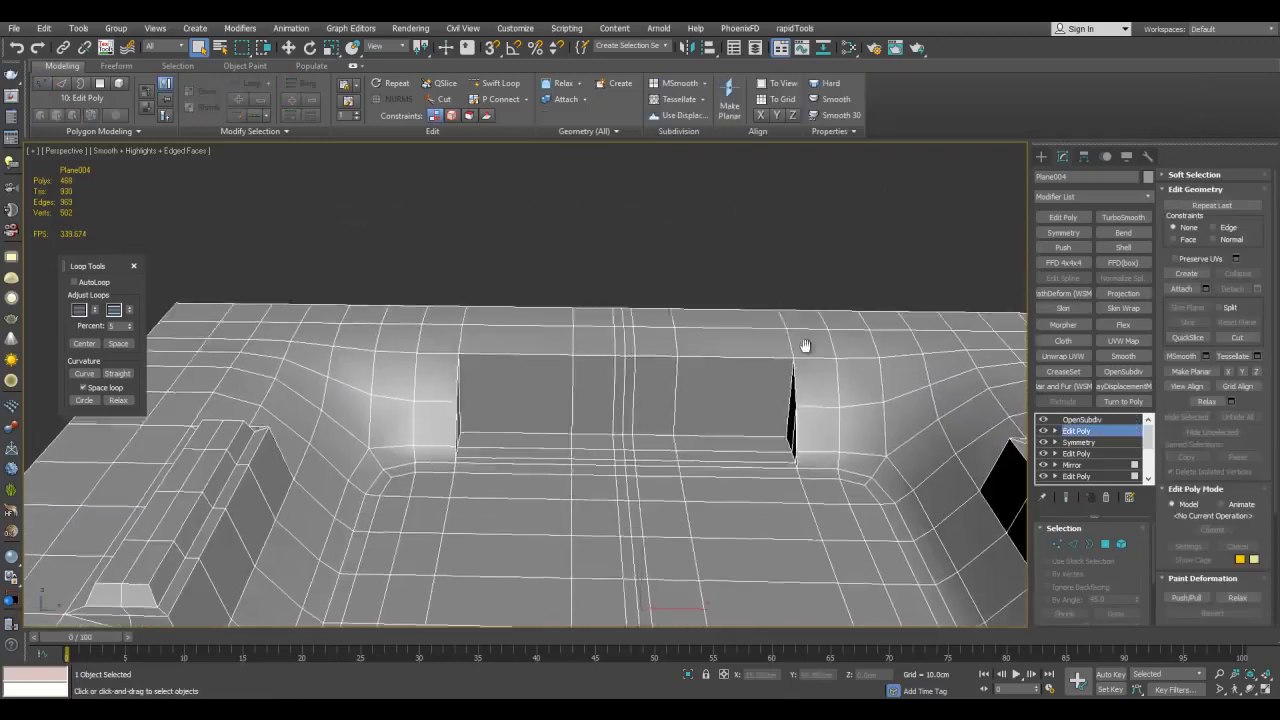
pyautogui.keyDown('alt'); pyautogui.moveTo(536, 329); pyautogui.dragTo(646, 314, button='middle'); pyautogui.keyUp('alt')
pyautogui.scroll(-3, 592, 339)
pyautogui.scroll(-3, 592, 339)
pyautogui.scroll(3, 646, 314)
# Select the closely spaced edge loops crossing the end notch and center them with Loop Tools
pyautogui.press('2')
pyautogui.moveTo(415, 287); pyautogui.dragTo(620, 308)
pyautogui.hotkey('alt', 'l')
pyautogui.moveTo(614, 312); pyautogui.dragTo(672, 309, button='middle')
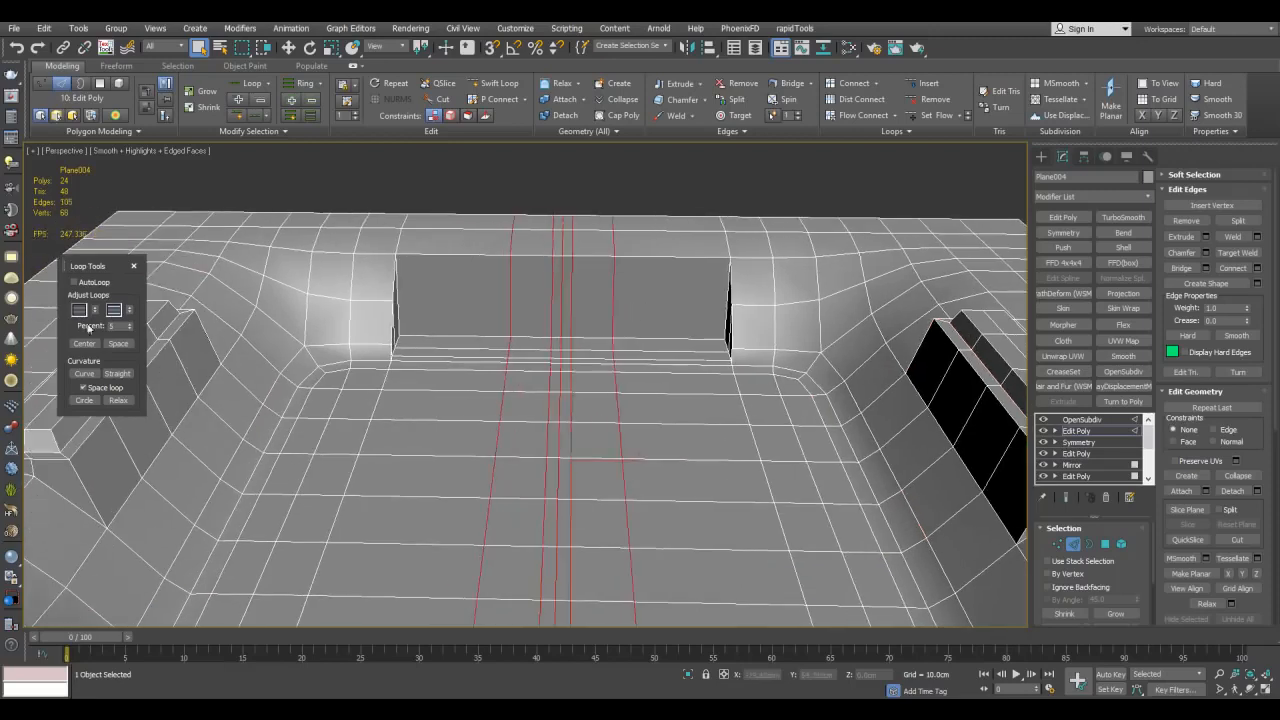
pyautogui.click(86, 343)
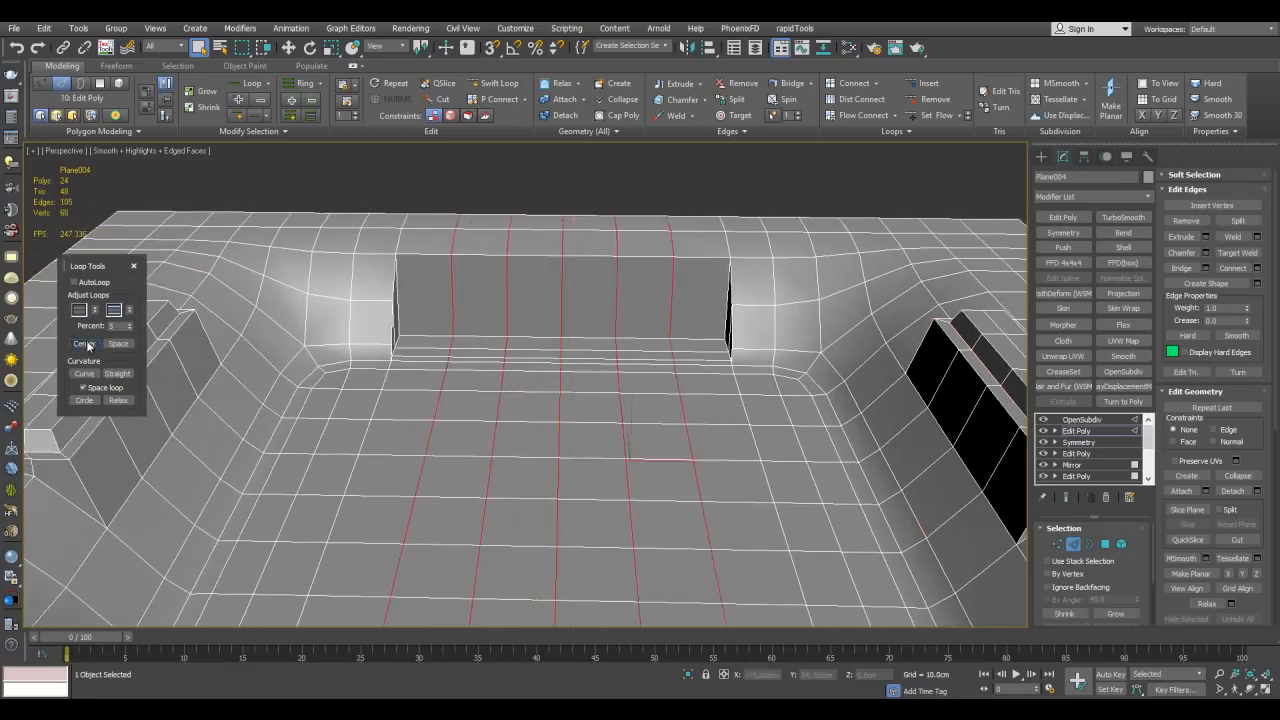
pyautogui.keyDown('alt'); pyautogui.moveTo(592, 232); pyautogui.dragTo(593, 285, button='middle'); pyautogui.keyUp('alt')
# Raise the two middle polygons on the rim above the end notch along Z to form a bump
pyautogui.press('4')
pyautogui.click(546, 331)
pyautogui.keyDown('ctrl'); pyautogui.click(600, 343); pyautogui.keyUp('ctrl')
pyautogui.press('w')
pyautogui.moveTo(570, 289); pyautogui.dragTo(570, 238)
pyautogui.press('4')
pyautogui.press('q')
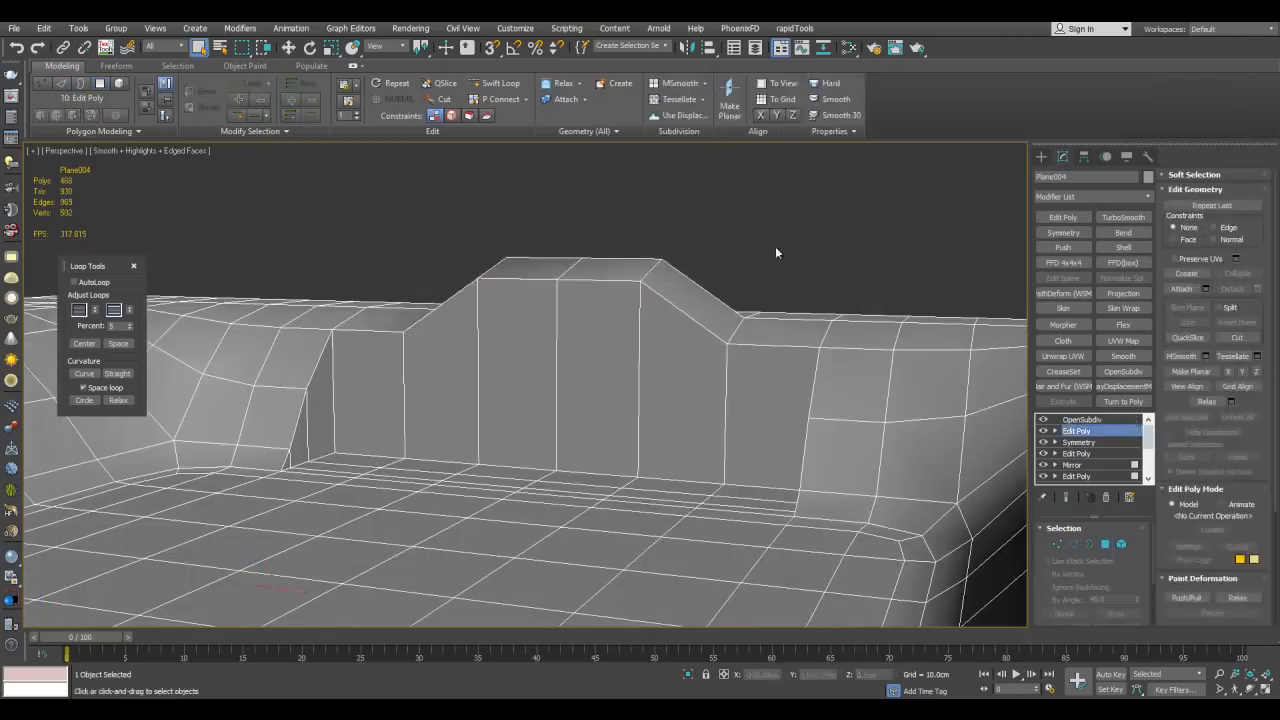
# Examine the smoothed end notch and raised rim with and without wireframe, and return to the panel's Edit Poly level
pyautogui.click(775, 246)
pyautogui.keyDown('alt'); pyautogui.moveTo(772, 248); pyautogui.dragTo(717, 289, button='middle'); pyautogui.keyUp('alt')
pyautogui.scroll(-4, 720, 298)
pyautogui.press('F4')
pyautogui.press('F4')
pyautogui.scroll(4, 714, 330)
pyautogui.press('F4')
pyautogui.press('F4')
pyautogui.keyDown('alt'); pyautogui.moveTo(754, 360); pyautogui.dragTo(829, 437, button='middle'); pyautogui.keyUp('alt')
pyautogui.click(800, 411)
pyautogui.click(1092, 429)
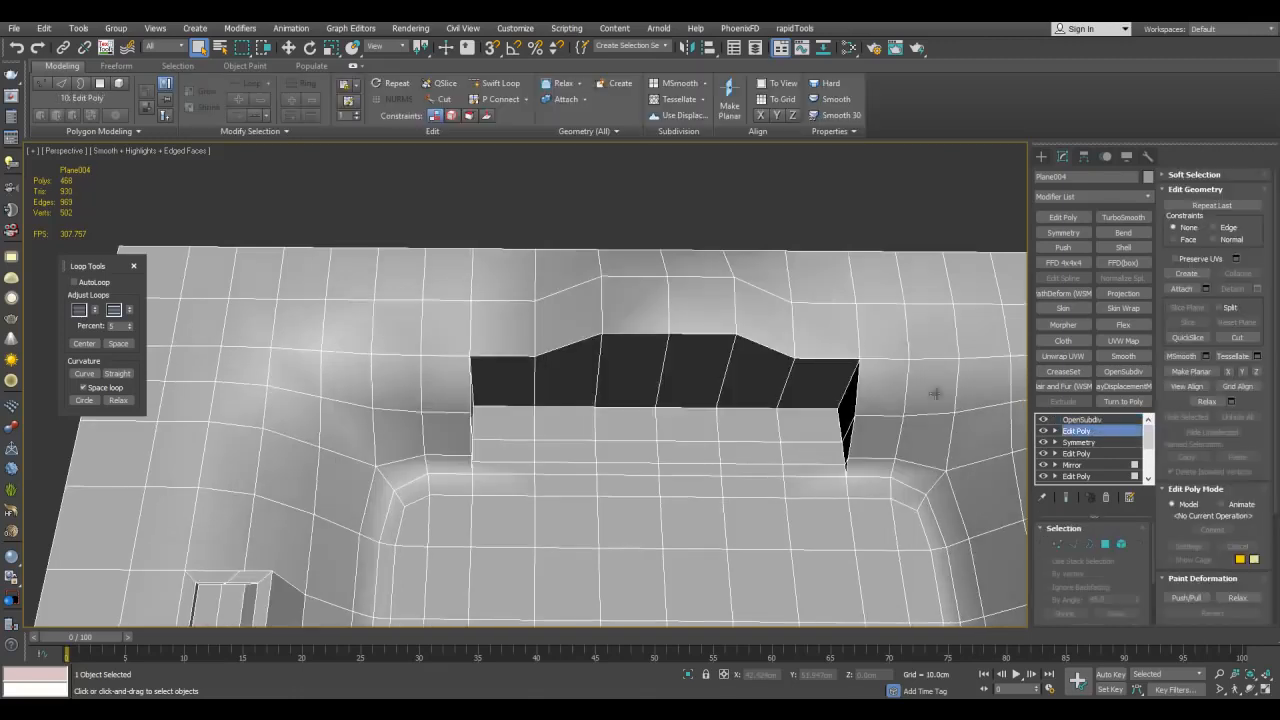
# Select the two middle edges on the notch's raised rim and move them along Y toward the panel's outer border
pyautogui.press('2')
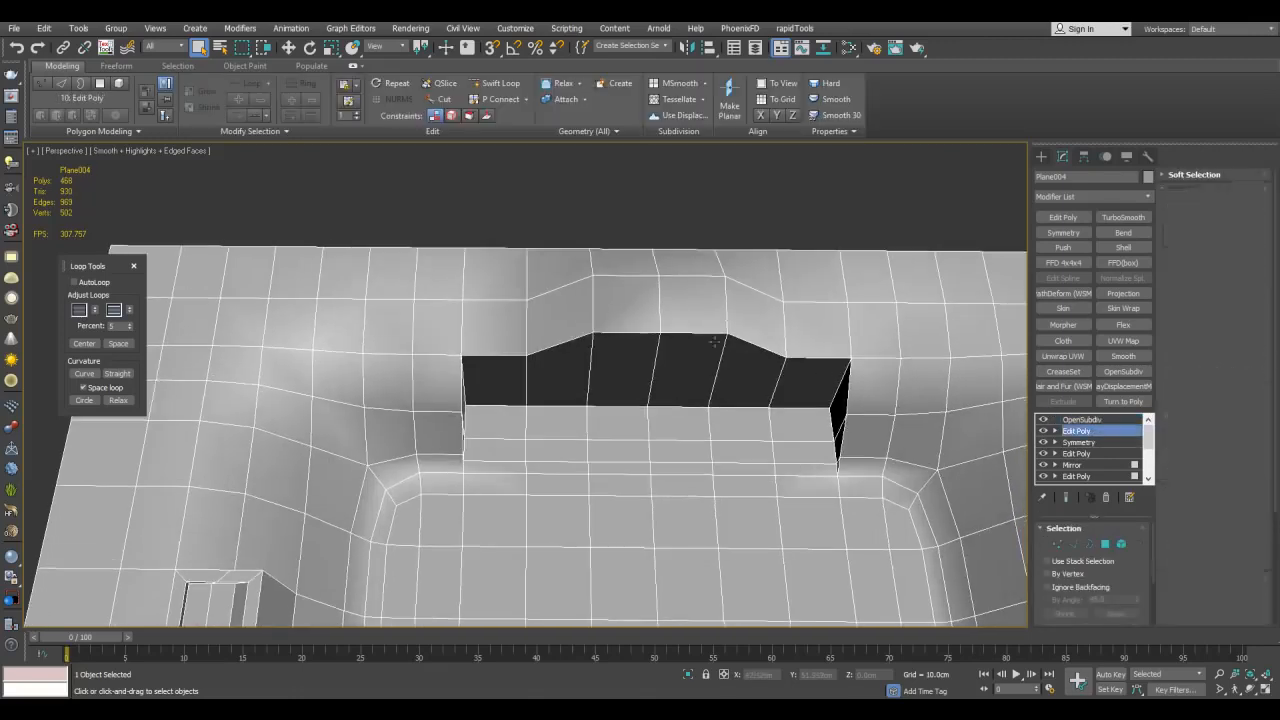
pyautogui.click(704, 333)
pyautogui.keyDown('ctrl'); pyautogui.click(627, 333); pyautogui.keyUp('ctrl')
pyautogui.press('w')
pyautogui.keyDown('alt'); pyautogui.moveTo(733, 355); pyautogui.dragTo(682, 272, button='middle'); pyautogui.keyUp('alt')
pyautogui.press('1')
pyautogui.moveTo(586, 229); pyautogui.dragTo(727, 283)
pyautogui.keyDown('alt'); pyautogui.moveTo(714, 277); pyautogui.dragTo(668, 328, button='middle'); pyautogui.keyUp('alt')
pyautogui.press('2')
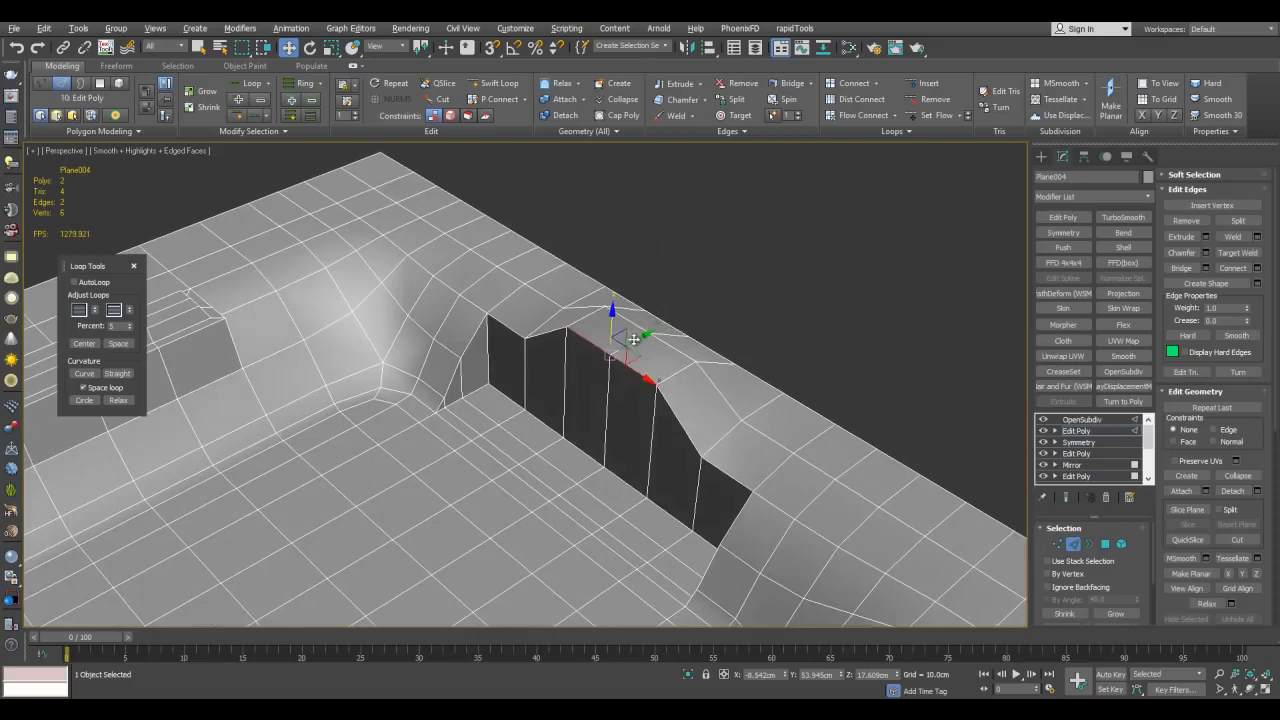
pyautogui.moveTo(668, 329); pyautogui.dragTo(677, 329)
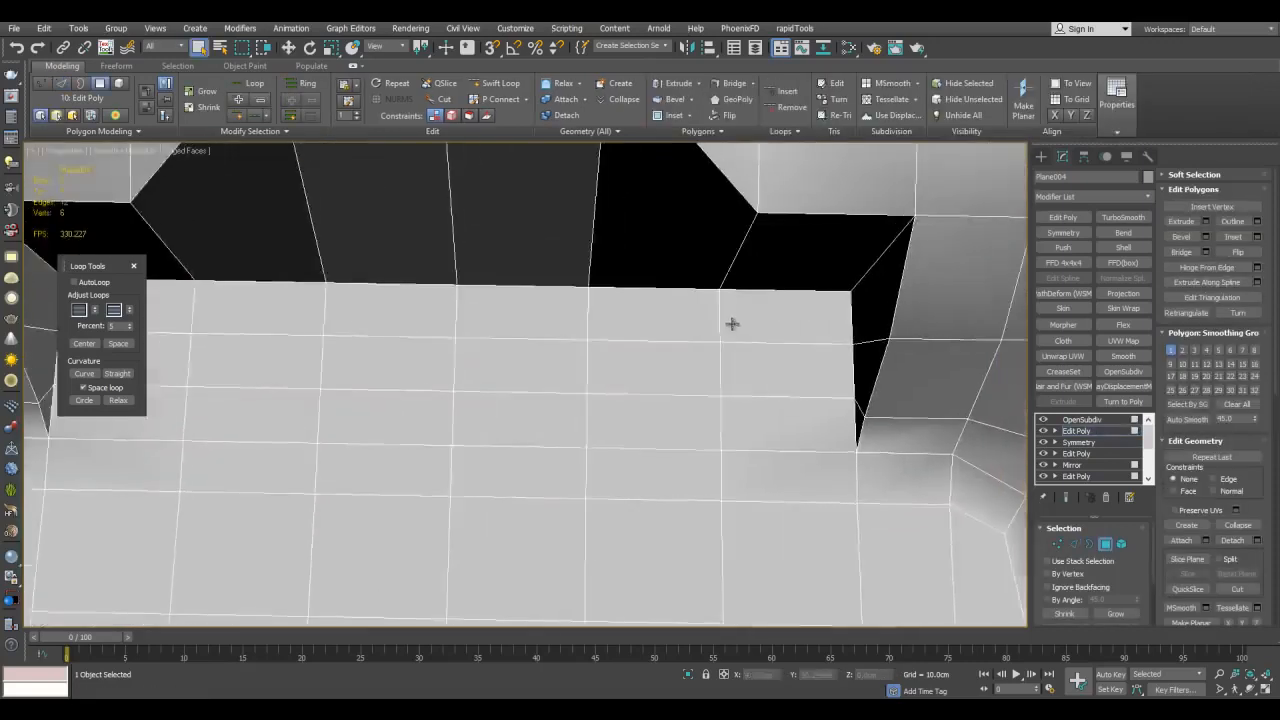
# Inset the six polygons at one end of the notch's floor as a single group
pyautogui.scroll(-2, 731, 325)
pyautogui.moveTo(717, 327)
pyautogui.mouseDown()
pyautogui.moveTo(743, 378)
pyautogui.moveTo(736, 341)
pyautogui.mouseUp()
pyautogui.press('z')
pyautogui.hotkey('ctrl', 'shift', 'i')
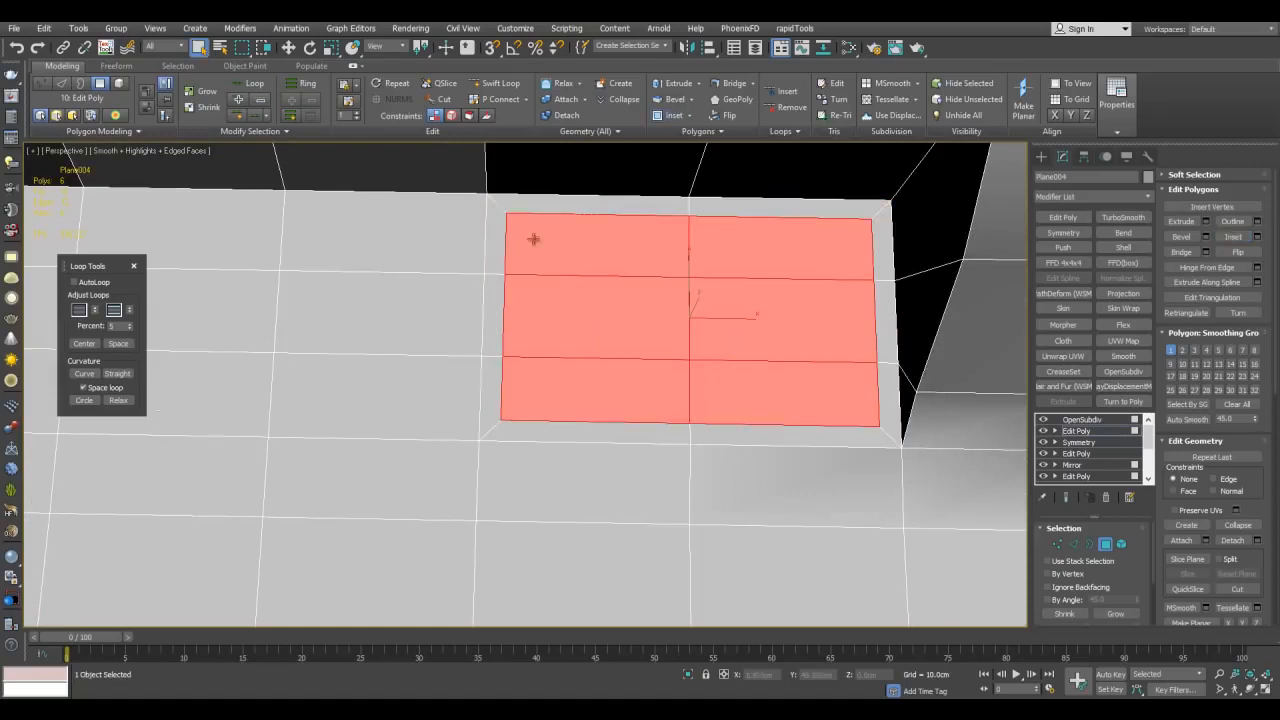
# Narrow the inset's inner-end vertices along Y and move them along X toward the middle of the inset
pyautogui.press('1')
pyautogui.moveTo(531, 451); pyautogui.dragTo(531, 451)
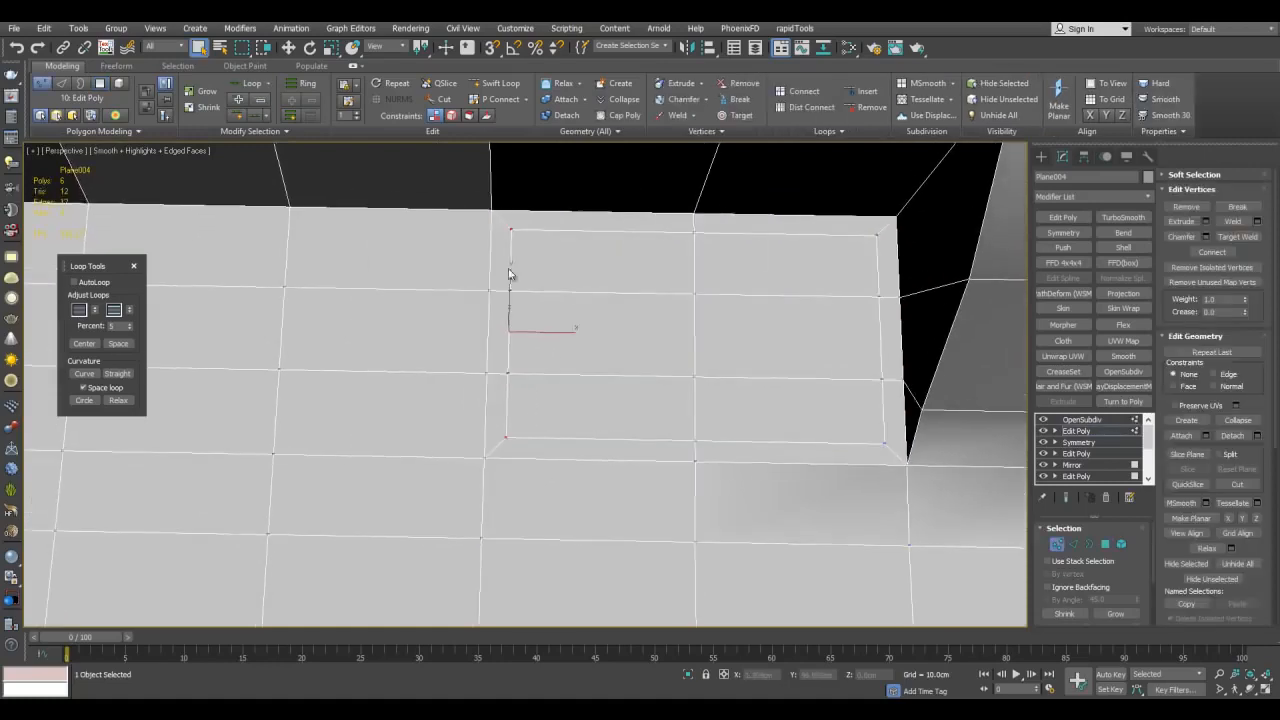
pyautogui.press('r')
pyautogui.moveTo(505, 386); pyautogui.dragTo(511, 295)
pyautogui.press('w')
pyautogui.moveTo(549, 334); pyautogui.dragTo(609, 336)
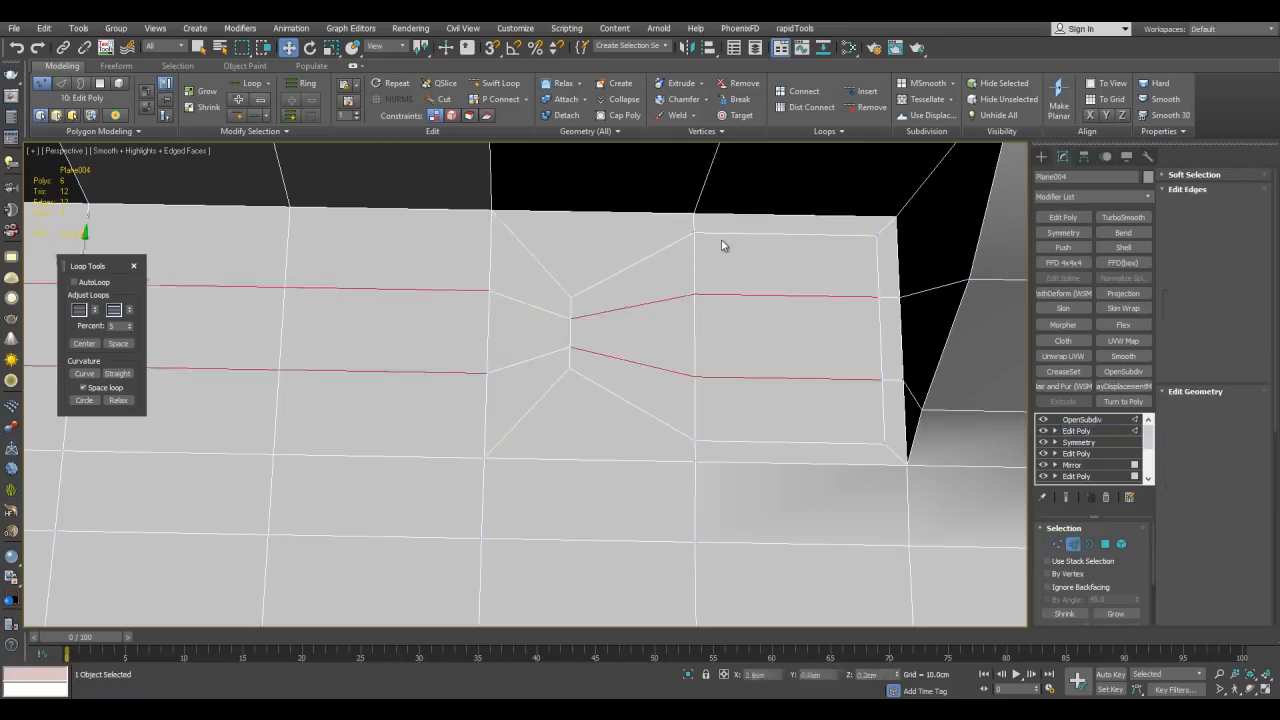
# Scale the inset's middle cross edges along Y to even out its taper
pyautogui.press('2')
pyautogui.click(726, 236)
pyautogui.moveTo(630, 245); pyautogui.dragTo(631, 336)
pyautogui.moveTo(770, 438); pyautogui.dragTo(771, 442)
pyautogui.click(126, 377)
# Slide the edges at the inset's wide and narrow ends inward along X, using the Edge constraint
pyautogui.moveTo(885, 262); pyautogui.dragTo(815, 250, button='middle')
pyautogui.click(807, 242)
pyautogui.press('w')
pyautogui.moveTo(848, 330); pyautogui.dragTo(680, 270)
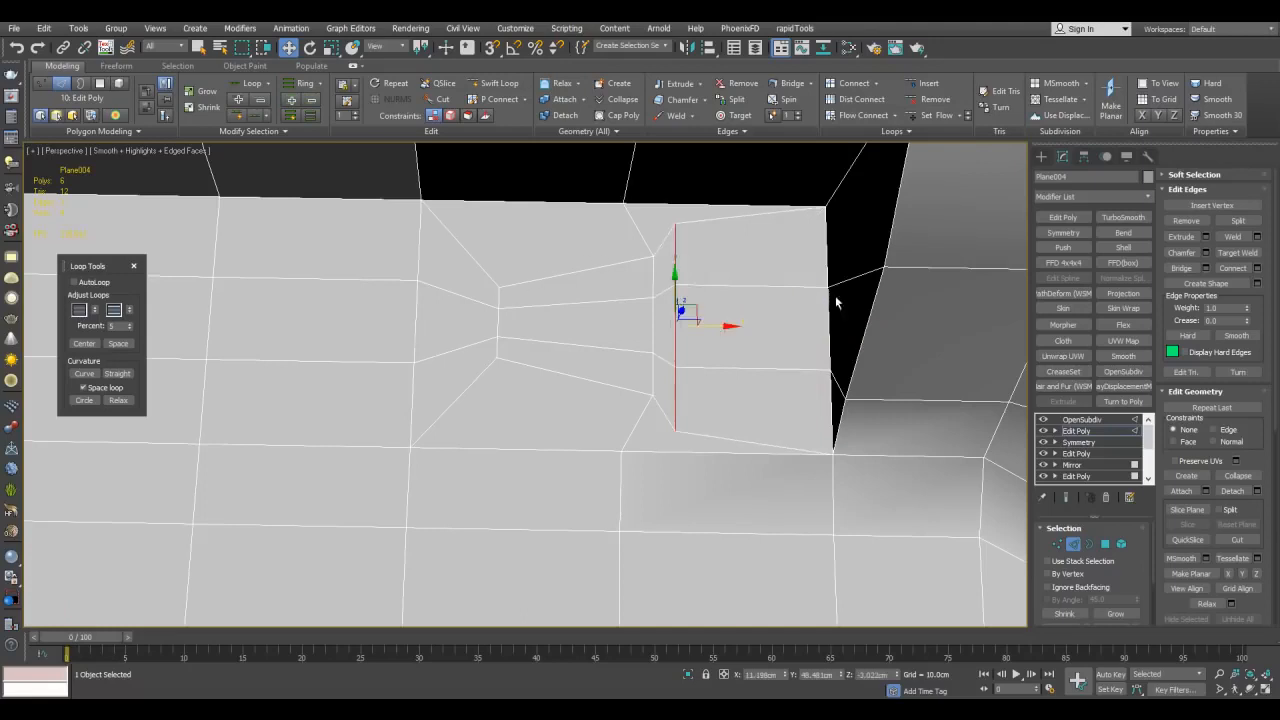
pyautogui.hotkey('ctrl', 'z')
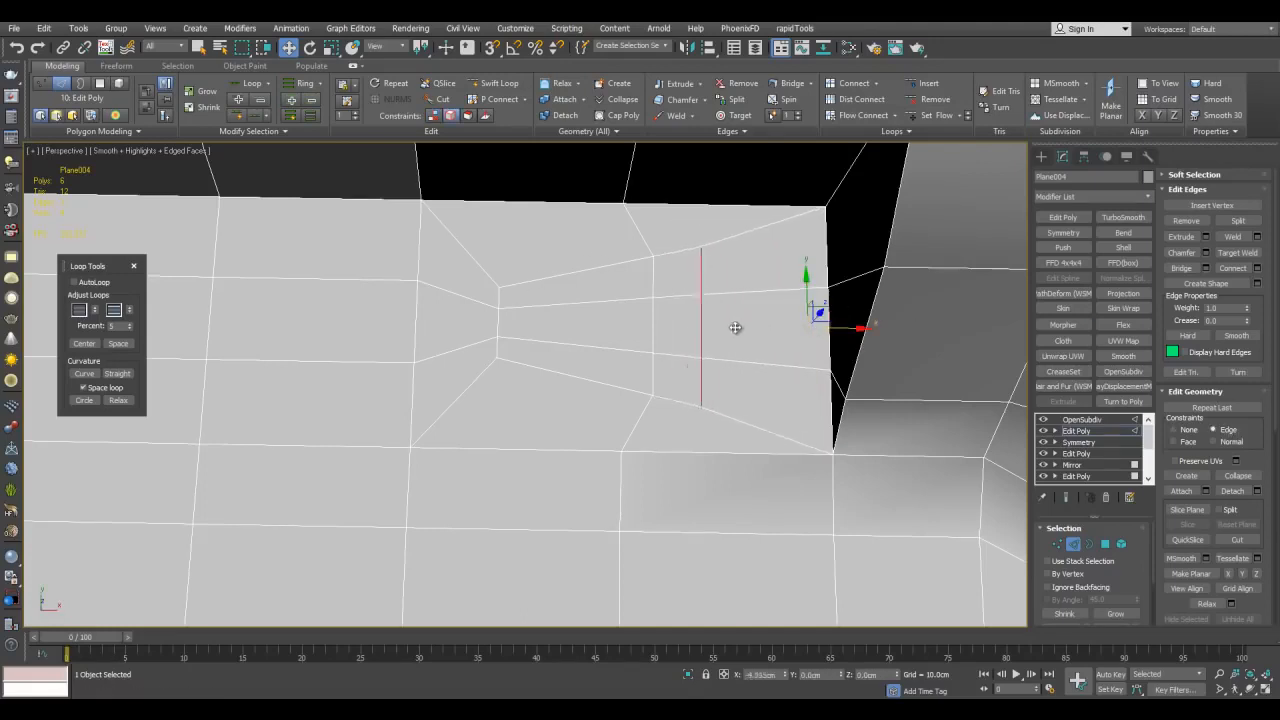
pyautogui.moveTo(805, 324); pyautogui.dragTo(713, 329)
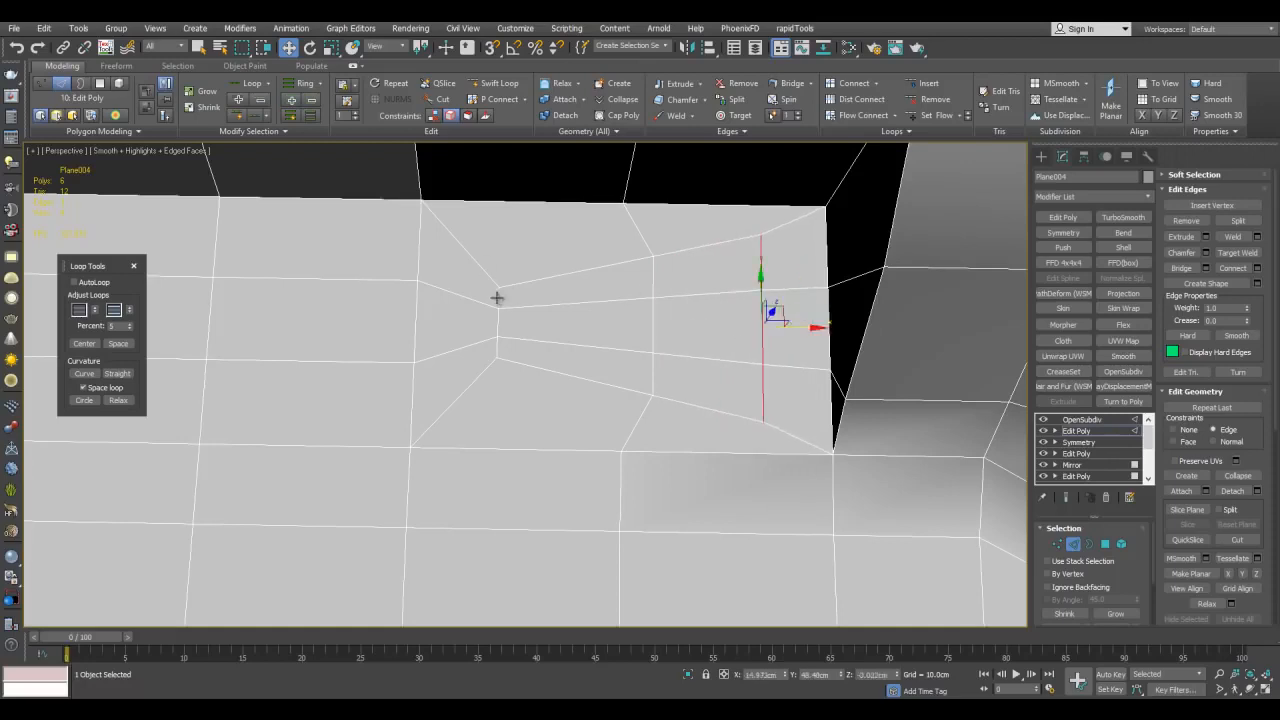
pyautogui.moveTo(533, 325); pyautogui.dragTo(559, 331)
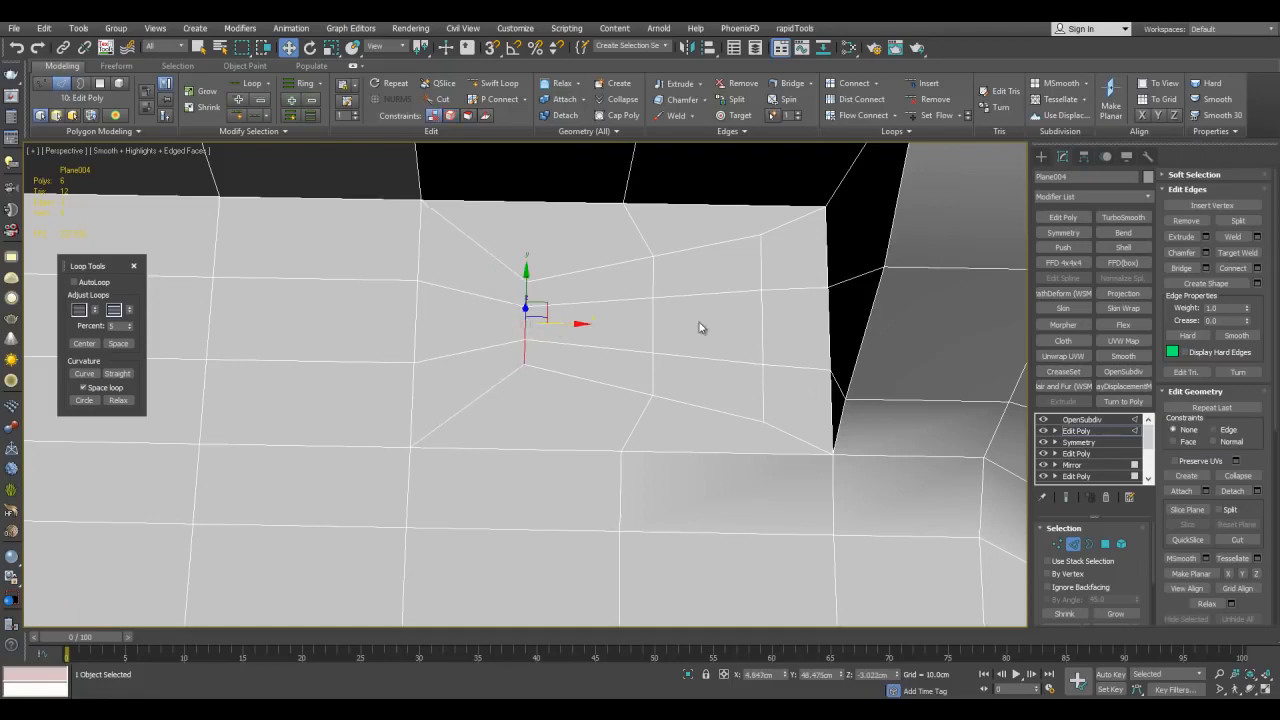
# Select the tapered inset's polygons and bevel them downward to form a recess
pyautogui.press('4')
pyautogui.press('q')
pyautogui.keyDown('alt'); pyautogui.moveTo(689, 318); pyautogui.dragTo(774, 357, button='middle'); pyautogui.keyUp('alt')
pyautogui.scroll(5, 774, 357)
pyautogui.scroll(-3, 774, 357)
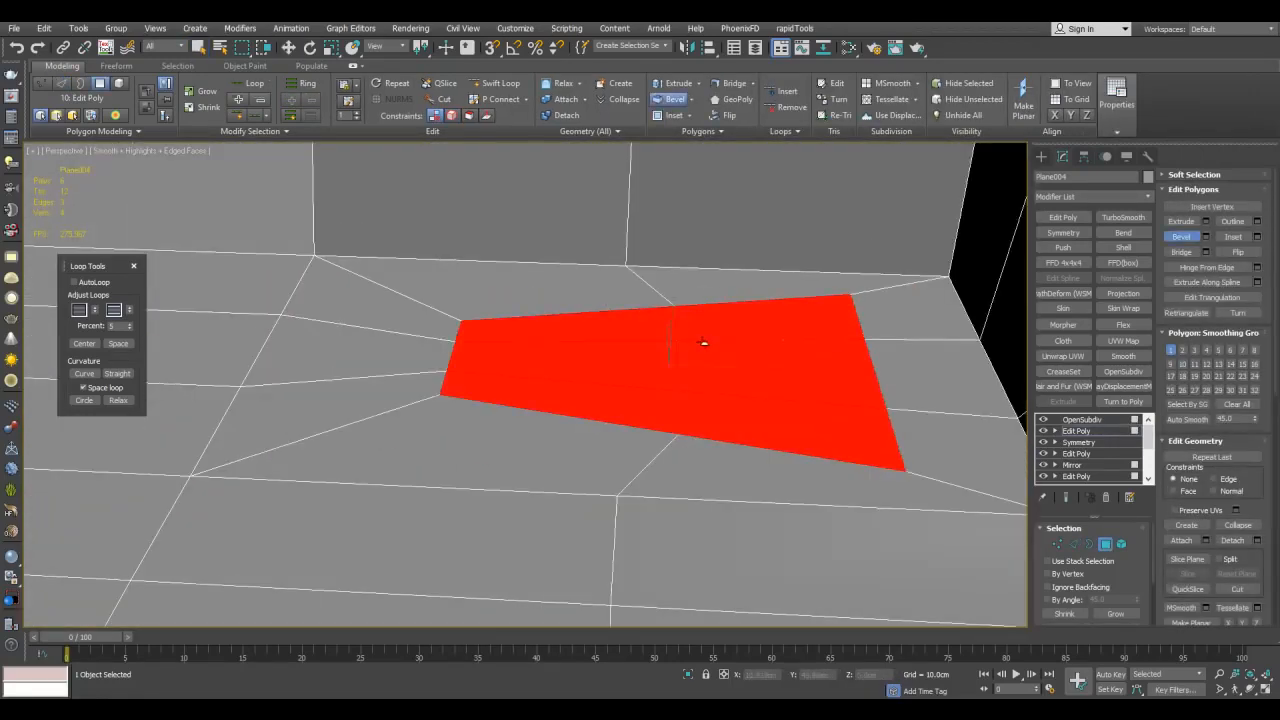
pyautogui.moveTo(703, 343); pyautogui.dragTo(706, 351)
pyautogui.click(706, 357)
pyautogui.rightClick(706, 357)
# Turn on see-through display and rotate the recess's floor polygons to tilt the floor
pyautogui.press('w')
pyautogui.hotkey('alt', 'x')
pyautogui.keyDown('alt'); pyautogui.moveTo(706, 357); pyautogui.dragTo(686, 378, button='middle'); pyautogui.keyUp('alt')
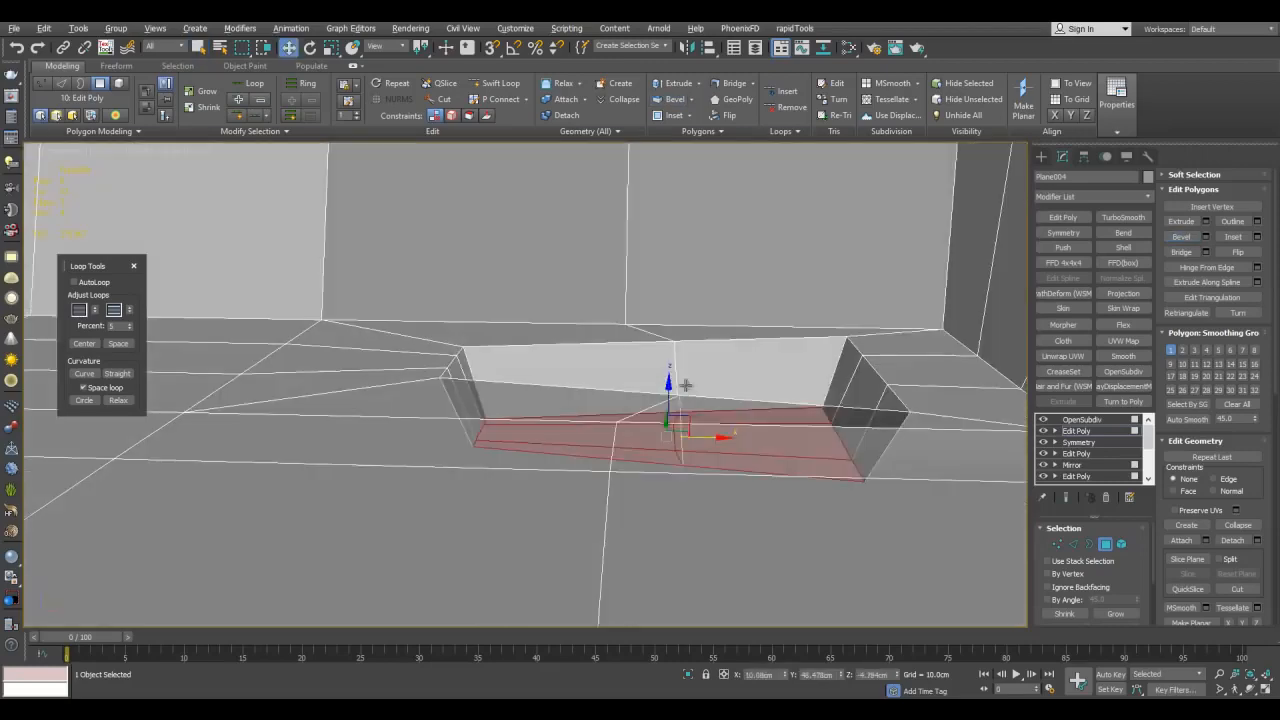
pyautogui.press('e')
pyautogui.moveTo(712, 383); pyautogui.dragTo(714, 368)
pyautogui.press('w')
pyautogui.keyDown('alt'); pyautogui.moveTo(714, 368); pyautogui.dragTo(818, 374, button='middle'); pyautogui.keyUp('alt')
# Collapse the recess's wide-end wall so the floor ramps up to the surface, and check the shape without wireframe
pyautogui.press('2')
pyautogui.click(814, 350)
pyautogui.click(1180, 224)
pyautogui.scroll(-3, 864, 306)
pyautogui.keyDown('alt'); pyautogui.moveTo(864, 306); pyautogui.dragTo(814, 372, button='middle'); pyautogui.keyUp('alt')
pyautogui.press('F4')
pyautogui.scroll(-2, 791, 334)
pyautogui.press('2')
pyautogui.press('F4')
pyautogui.scroll(2, 779, 361)
pyautogui.moveTo(720, 352)
pyautogui.mouseDown(button='middle')
pyautogui.moveTo(779, 361)
pyautogui.moveTo(776, 373)
pyautogui.moveTo(740, 363)
pyautogui.mouseUp(button='middle')
# Straighten both lengthwise edge runs that cross the recess's narrow end
pyautogui.press('2')
pyautogui.click(682, 341)
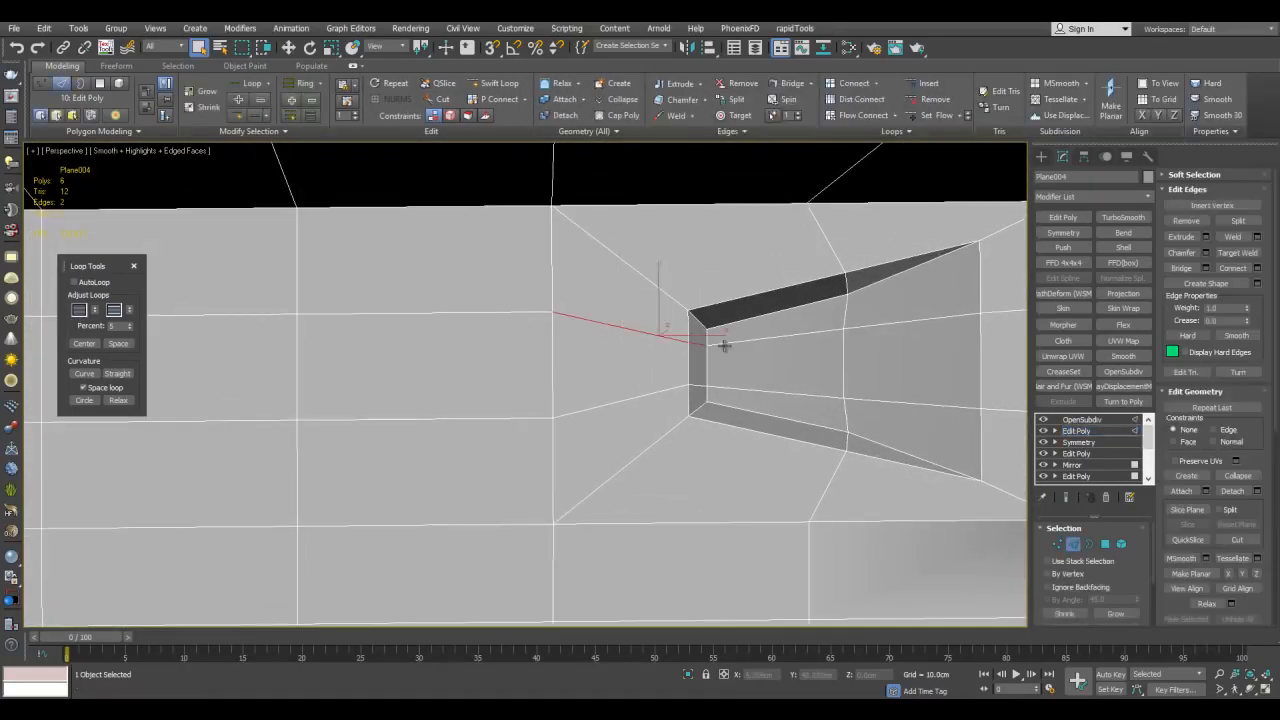
pyautogui.hotkey('alt', 'z')
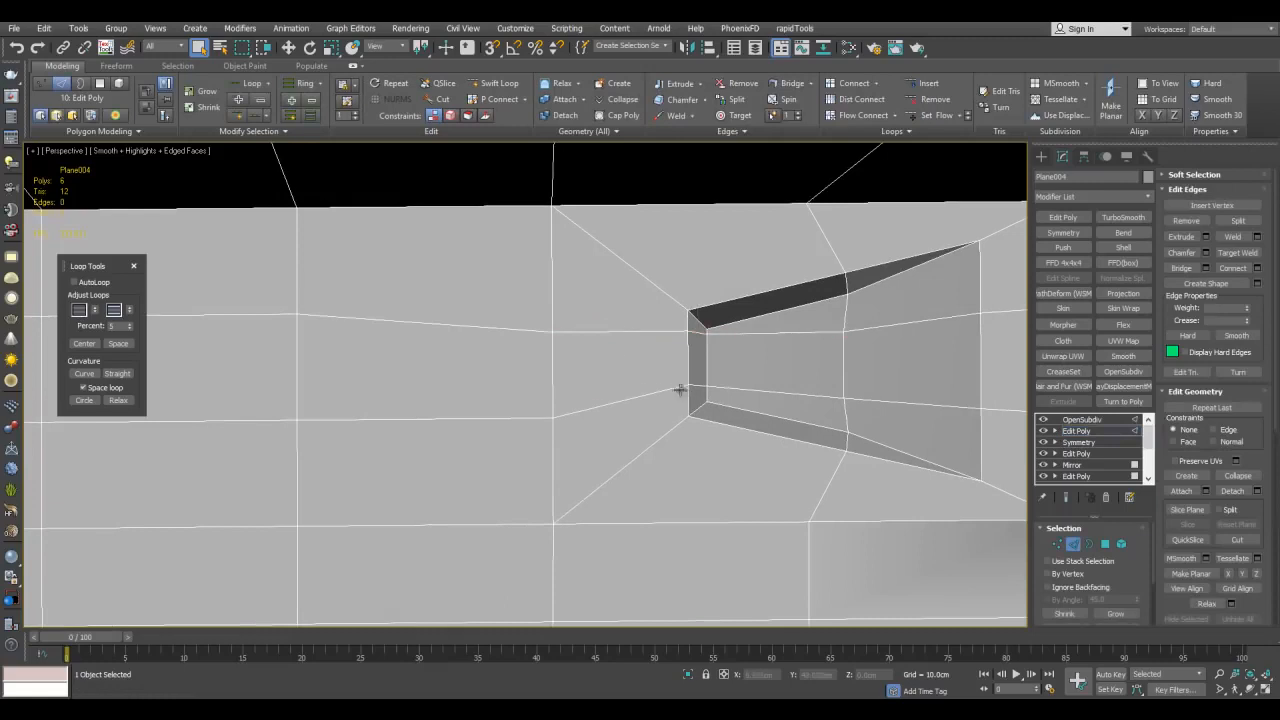
pyautogui.hotkey('alt', 'z')
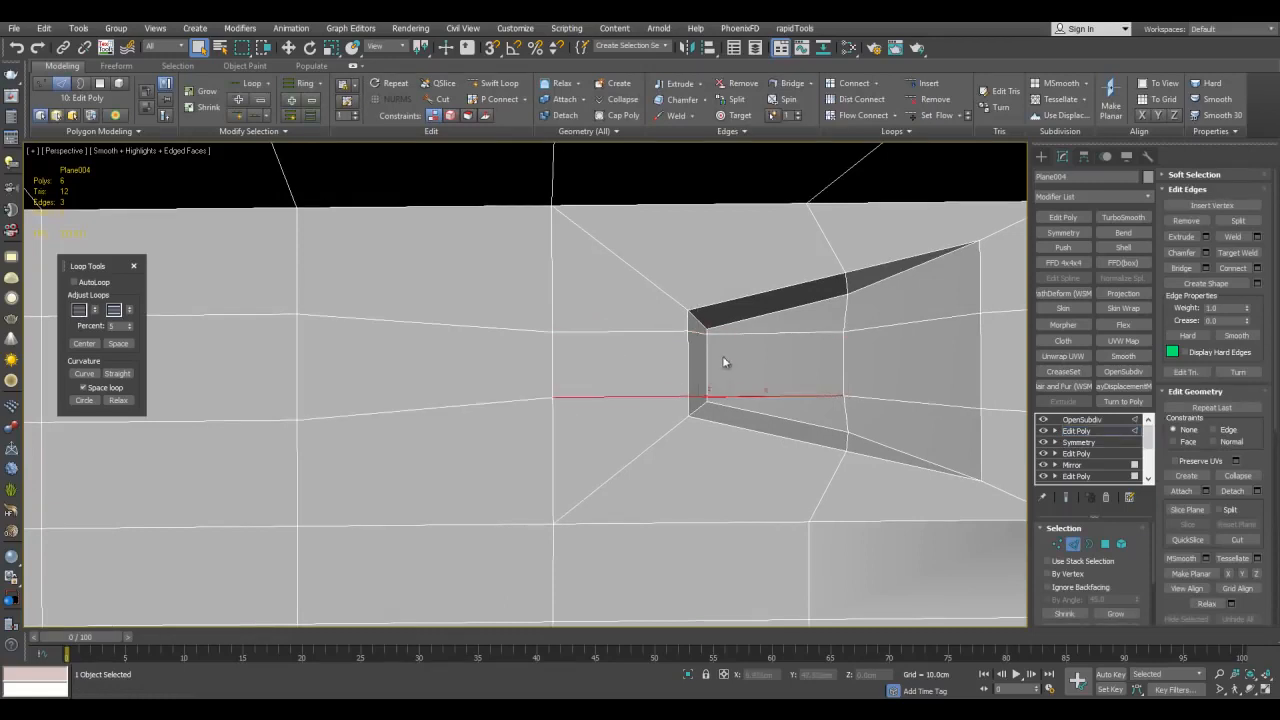
# Select the strip of polygons between the straightened edges, narrow it along Y and bevel it inward as a thin slot
pyautogui.press('4')
pyautogui.moveTo(676, 363); pyautogui.dragTo(711, 360)
pyautogui.press('r')
pyautogui.moveTo(701, 420); pyautogui.dragTo(703, 450)
pyautogui.press('q')
pyautogui.scroll(3, 704, 430)
pyautogui.keyDown('alt'); pyautogui.moveTo(712, 410); pyautogui.dragTo(620, 397, button='middle'); pyautogui.keyUp('alt')
pyautogui.hotkey('ctrl', 'shift', 'b')
pyautogui.moveTo(620, 397); pyautogui.dragTo(615, 402)
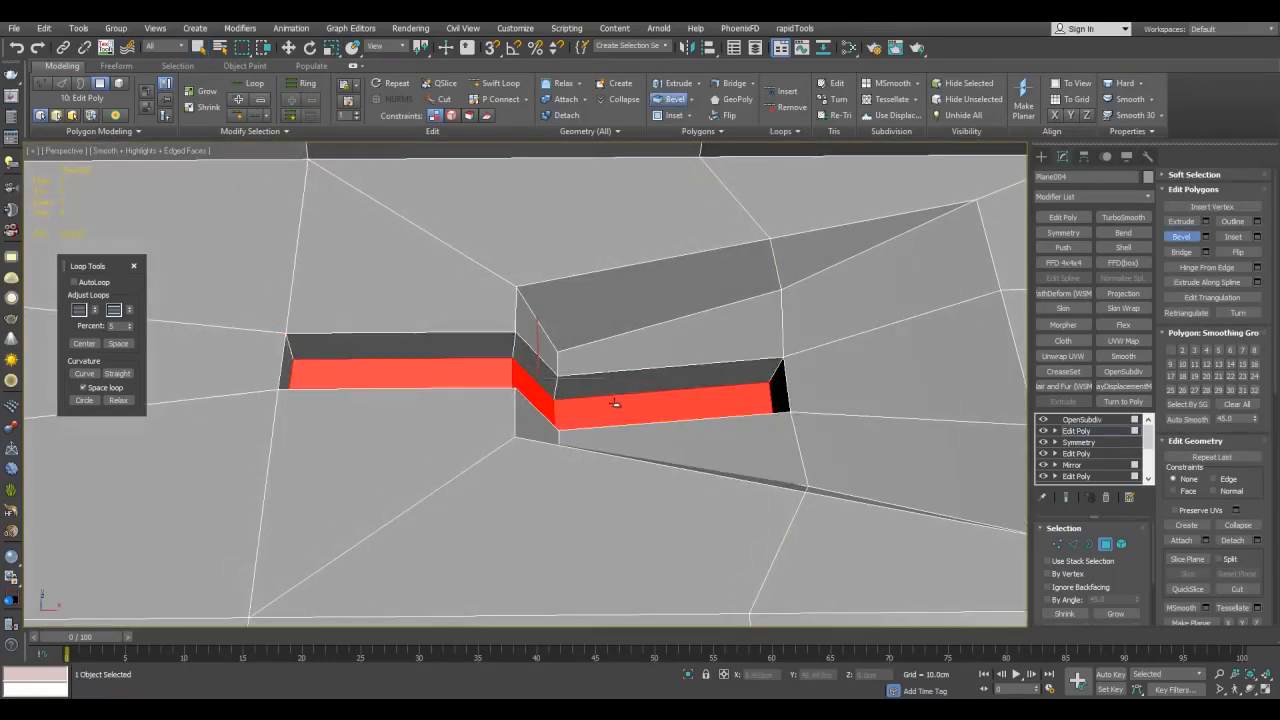
# Collapse the slot's end wall edges so both ends ramp up to the surface, and check the smoothed result
pyautogui.press('2')
pyautogui.click(771, 399)
pyautogui.hotkey('ctrl', 'shift', 'c')
pyautogui.moveTo(771, 399); pyautogui.dragTo(766, 362)
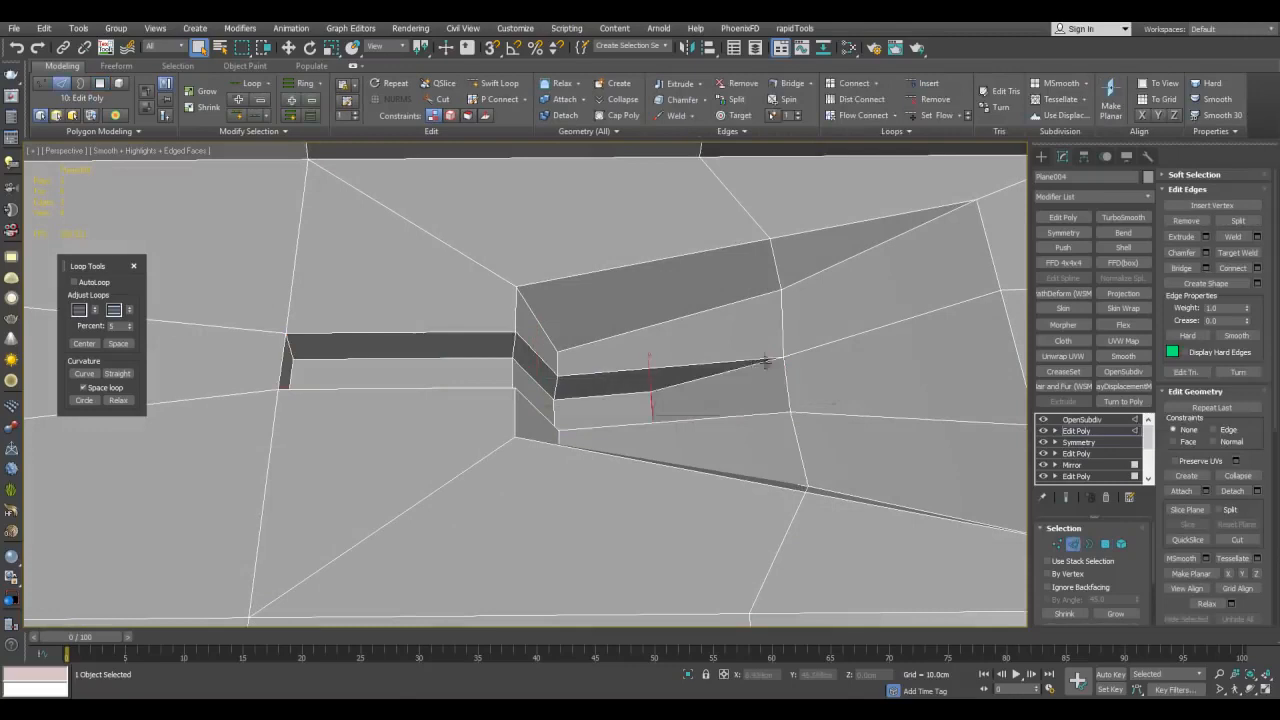
pyautogui.keyDown('alt'); pyautogui.moveTo(289, 375); pyautogui.dragTo(723, 460, button='middle'); pyautogui.keyUp('alt')
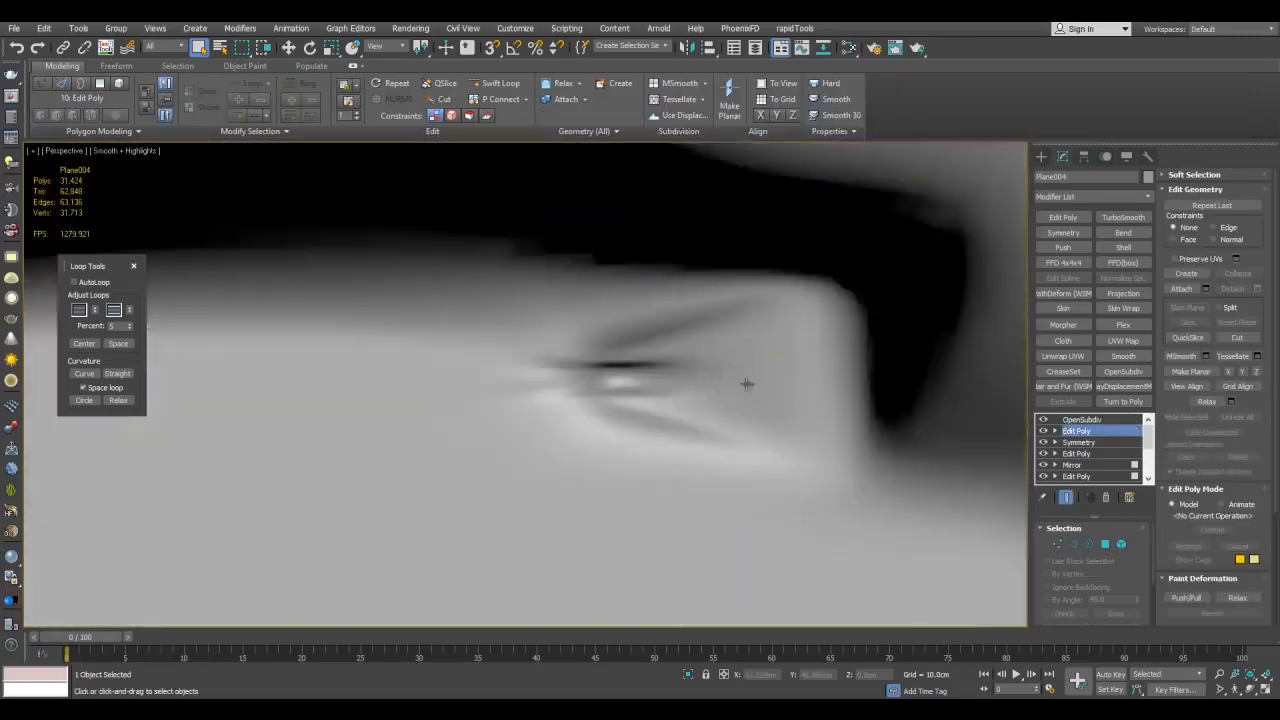
pyautogui.keyDown('alt'); pyautogui.moveTo(714, 405); pyautogui.dragTo(793, 373, button='middle'); pyautogui.keyUp('alt')
# Select the upper and lower edges outlining the tapered recess, including its narrow and wide ends
pyautogui.press('2')
pyautogui.moveTo(699, 369); pyautogui.dragTo(776, 304, button='middle')
pyautogui.scroll(2, 802, 338)
pyautogui.doubleClick(850, 277)
pyautogui.keyDown('alt'); pyautogui.moveTo(726, 340); pyautogui.dragTo(671, 258, button='middle'); pyautogui.keyUp('alt')
pyautogui.keyDown('alt'); pyautogui.moveTo(684, 341); pyautogui.dragTo(652, 341, button='middle'); pyautogui.keyUp('alt')
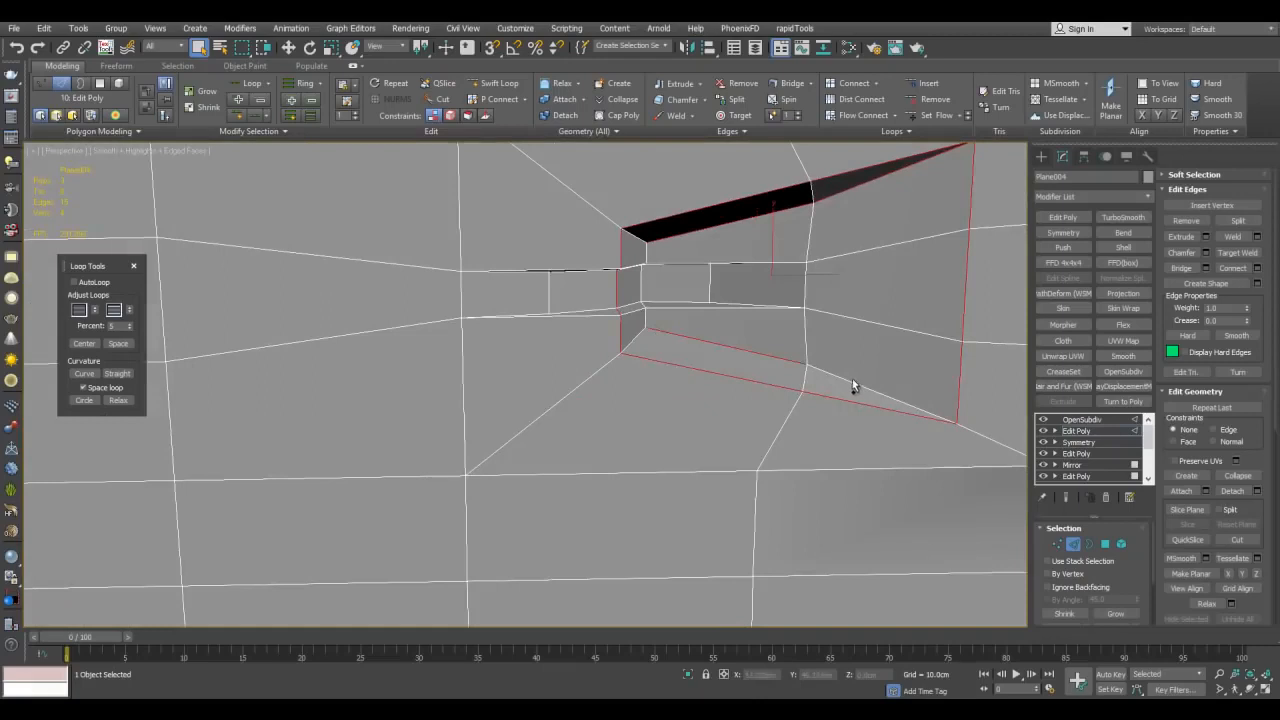
# Add the thin slot's outline edges to the selection and set the crease of all selected edges to 0.25
pyautogui.keyDown('alt'); pyautogui.moveTo(838, 375); pyautogui.dragTo(587, 351, button='middle'); pyautogui.keyUp('alt')
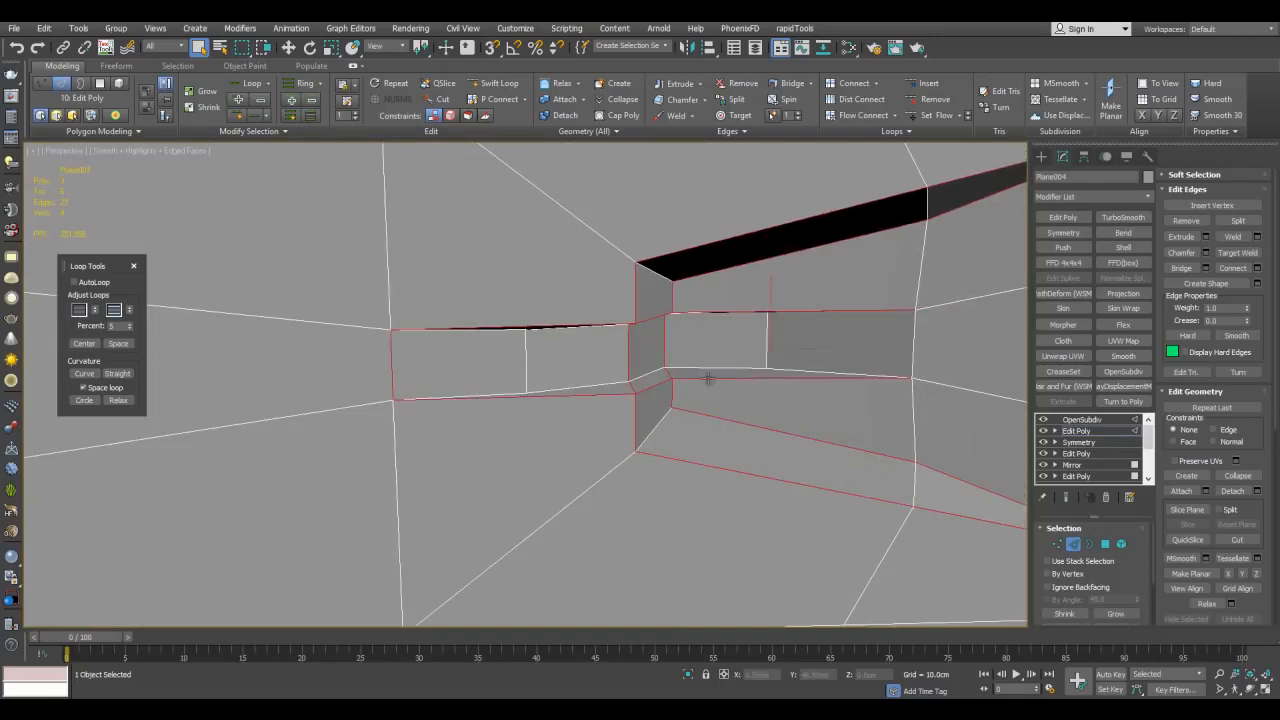
pyautogui.keyDown('alt'); pyautogui.moveTo(793, 372); pyautogui.dragTo(753, 338, button='middle'); pyautogui.keyUp('alt')
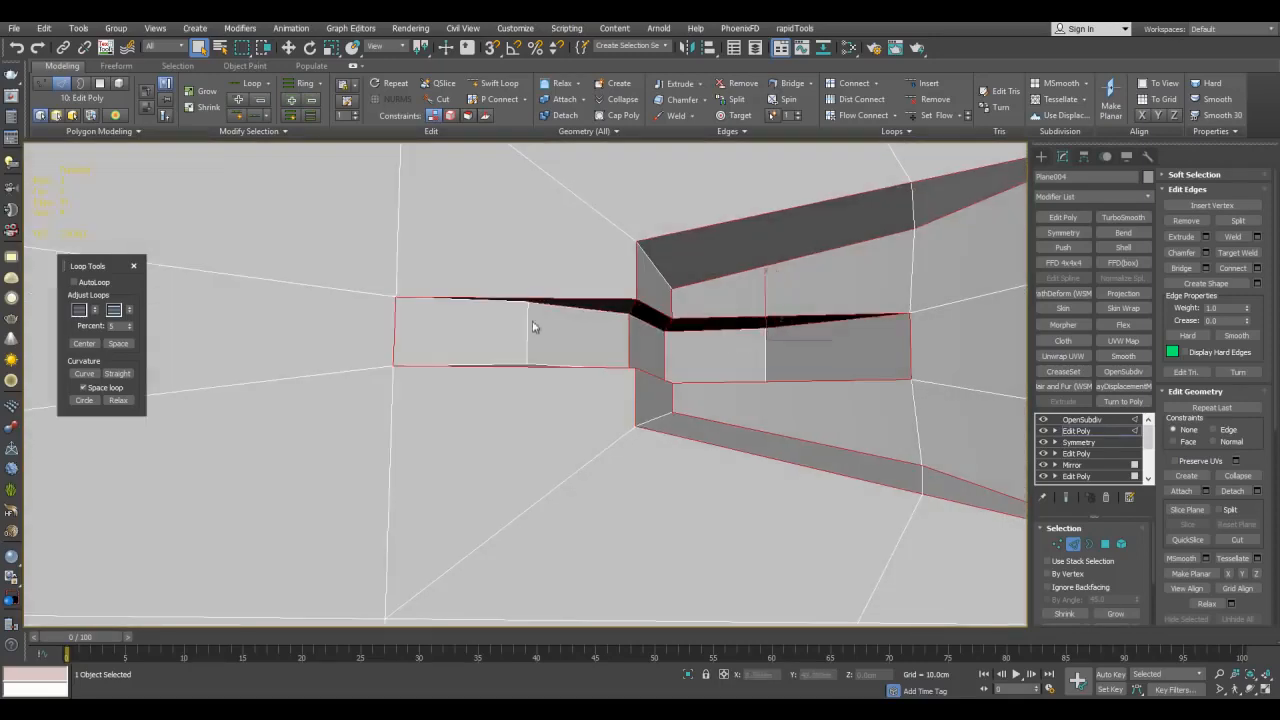
pyautogui.keyDown('alt'); pyautogui.moveTo(515, 303); pyautogui.dragTo(516, 406, button='middle'); pyautogui.keyUp('alt')
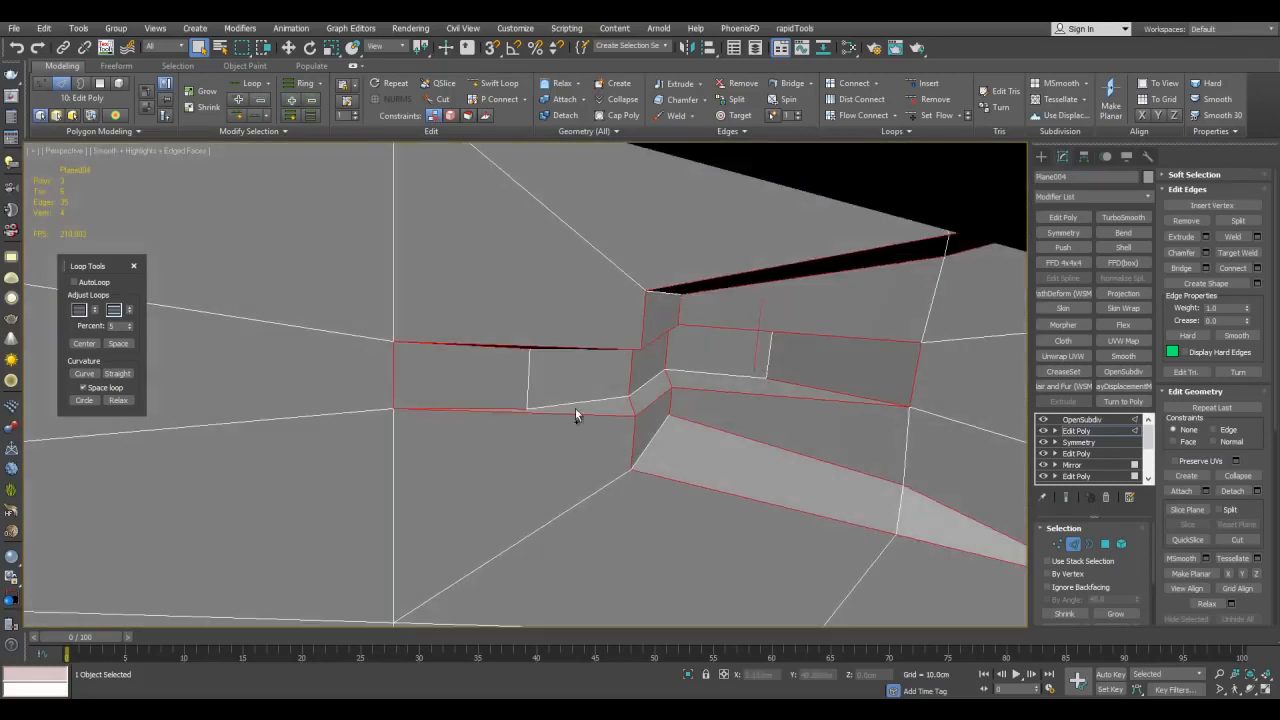
pyautogui.moveTo(786, 371)
pyautogui.keyDown('alt'); pyautogui.mouseDown(button='middle')
pyautogui.moveTo(786, 420)
pyautogui.moveTo(791, 363)
pyautogui.moveTo(666, 420)
pyautogui.moveTo(778, 373)
pyautogui.moveTo(765, 371)
pyautogui.mouseUp(button='middle'); pyautogui.keyUp('alt')
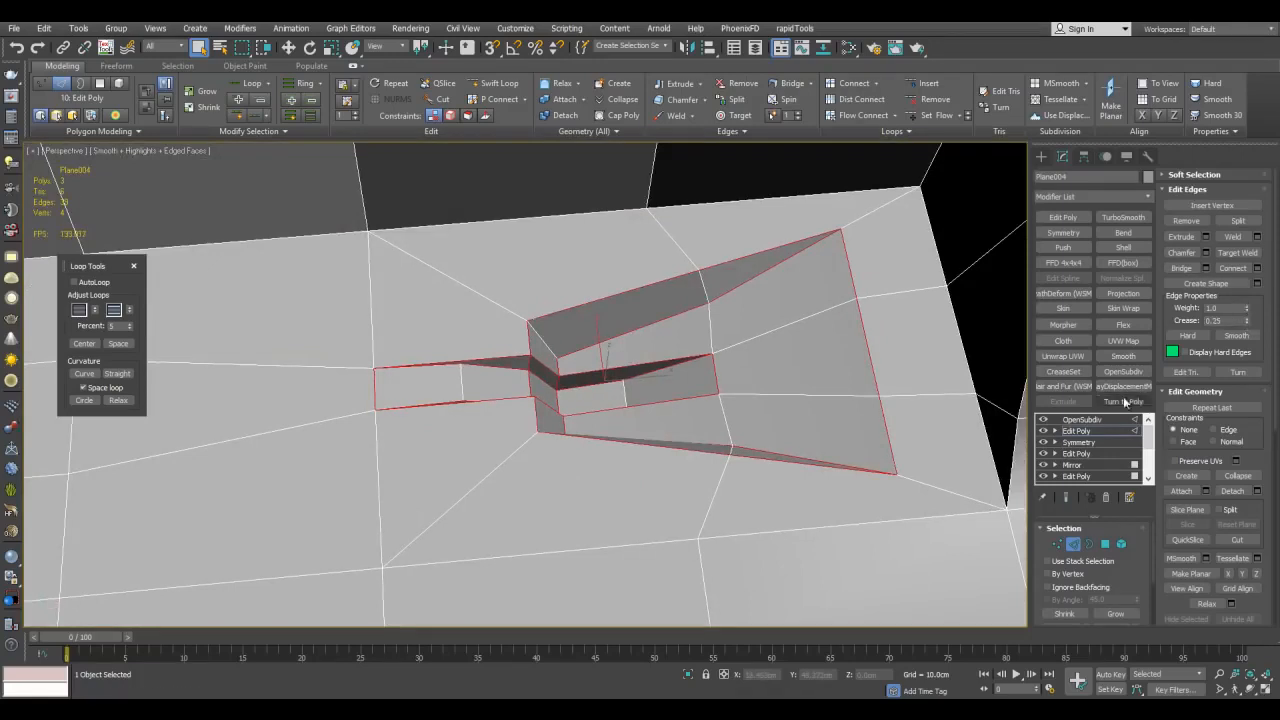
# Examine the creased recess and slot in the smoothed panel without wireframe, and return to the unsmoothed mesh
pyautogui.click(1112, 431)
pyautogui.moveTo(775, 441); pyautogui.dragTo(774, 431, button='middle')
pyautogui.press('F4')
pyautogui.hotkey('ctrl', 'q')
pyautogui.scroll(-5, 784, 386)
pyautogui.keyDown('alt'); pyautogui.moveTo(784, 386); pyautogui.dragTo(751, 411, button='middle'); pyautogui.keyUp('alt')
pyautogui.scroll(-5, 751, 411)
pyautogui.press('F4')
pyautogui.hotkey('ctrl', 'q')
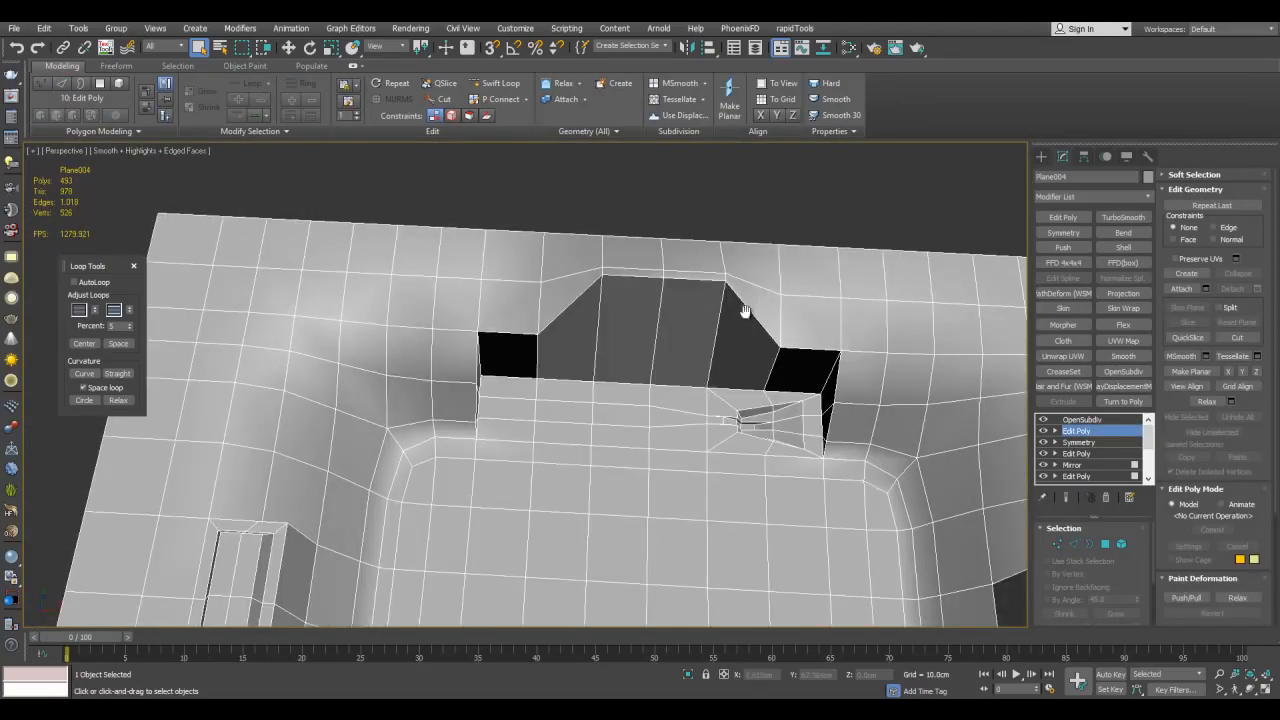
# Connect two opposite vertices diagonally across the rim polygon beside the raised bump
pyautogui.press('2')
pyautogui.scroll(6, 800, 334)
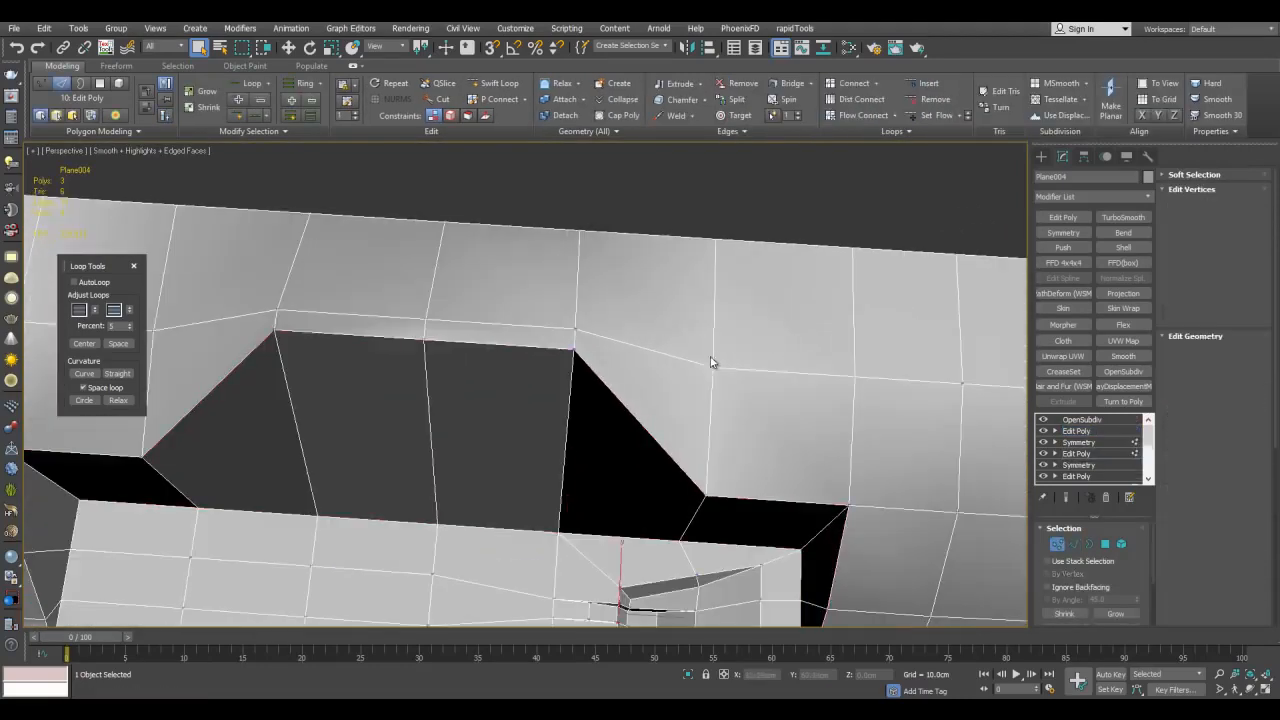
pyautogui.press('1')
pyautogui.moveTo(712, 334); pyautogui.dragTo(735, 320, button='middle')
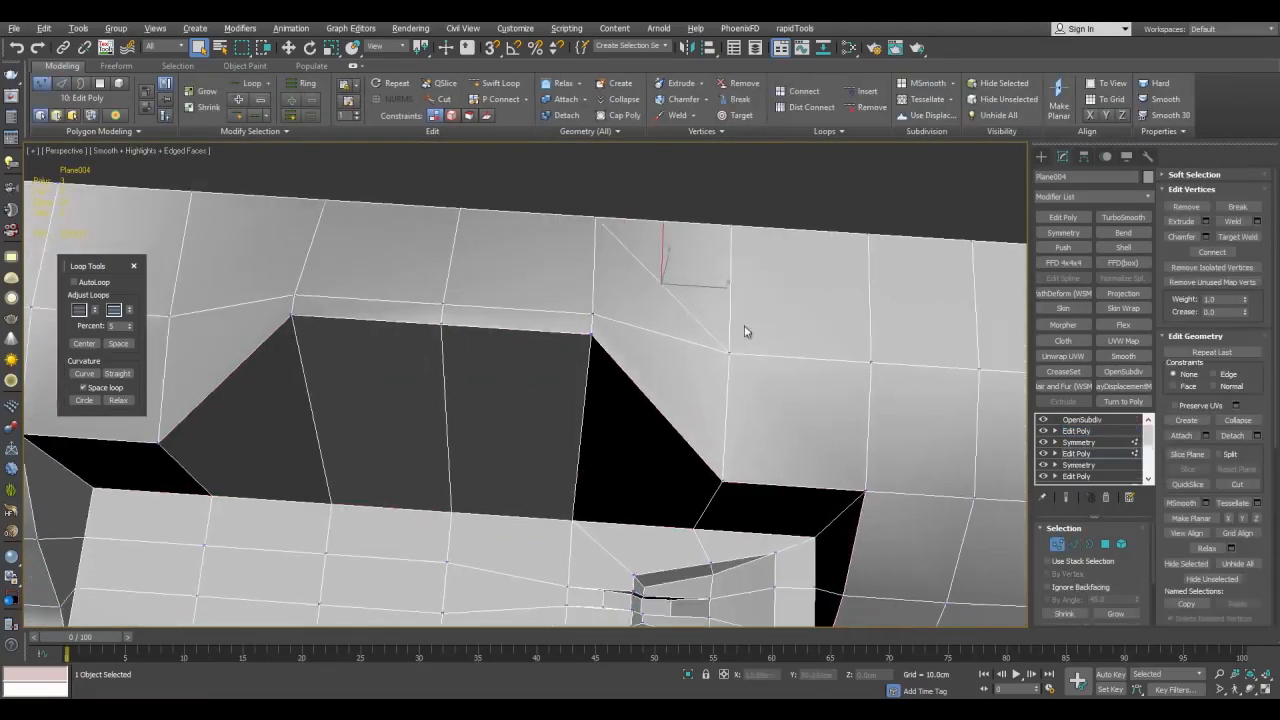
# Select the notch opening's edges plus the new diagonal and adjoining rim edge, and adjust their crease
pyautogui.press('2')
pyautogui.scroll(-5, 735, 314)
pyautogui.scroll(3, 746, 323)
pyautogui.moveTo(730, 357); pyautogui.dragTo(742, 343, button='middle')
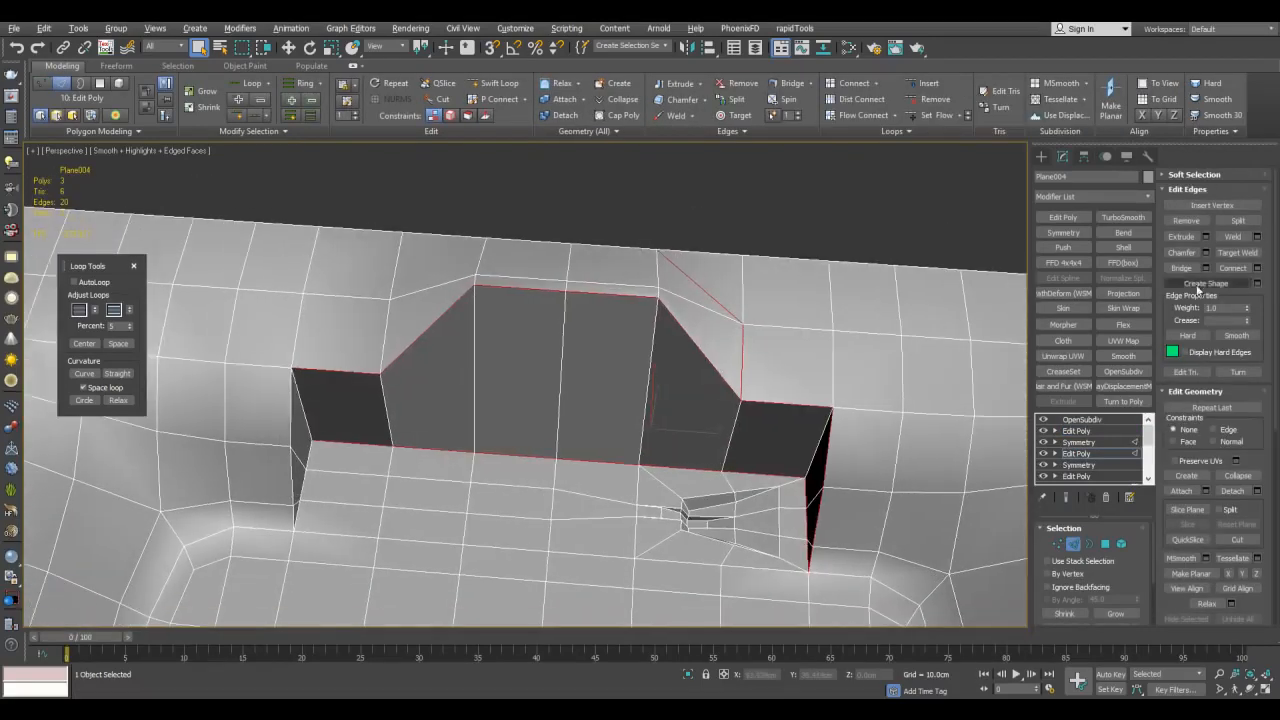
pyautogui.moveTo(1248, 306); pyautogui.dragTo(1248, 305)
pyautogui.press('2')
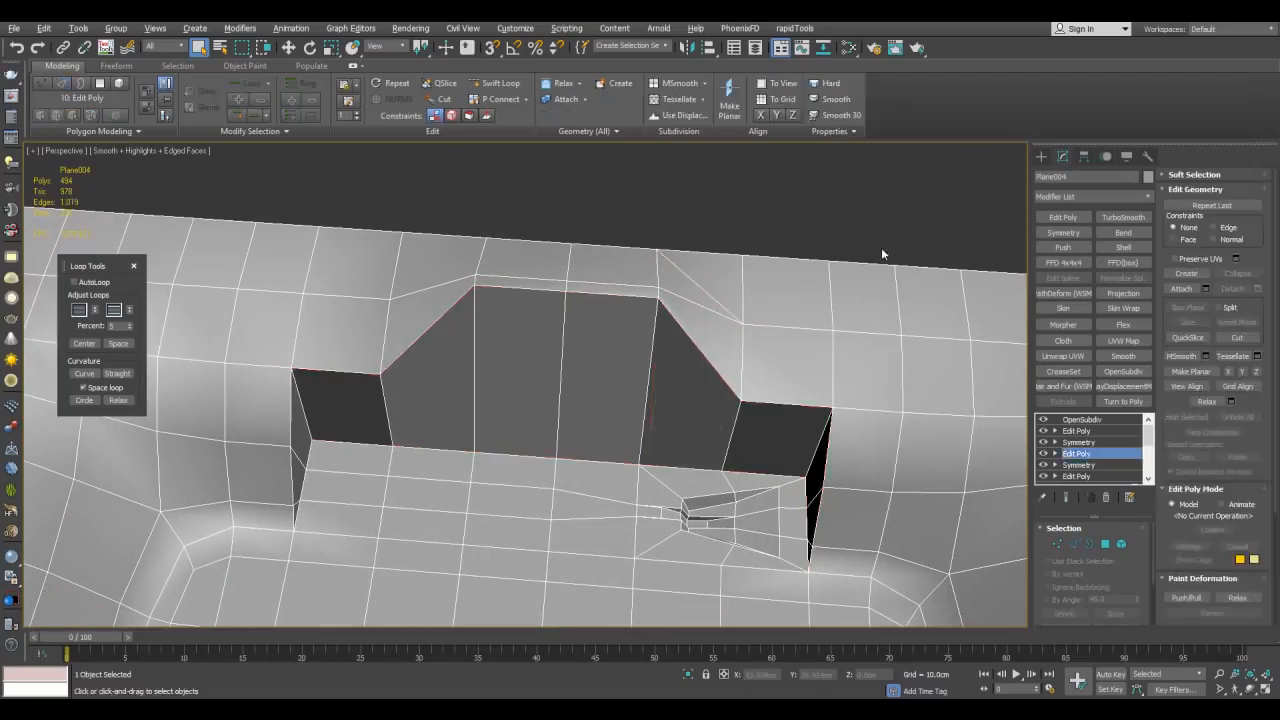
# Return to the OpenSubdiv level without wireframe and set its iterations to 4
pyautogui.click(877, 255)
pyautogui.press('F4')
pyautogui.scroll(-5, 829, 280)
pyautogui.keyDown('alt'); pyautogui.moveTo(829, 280); pyautogui.dragTo(837, 457, button='middle'); pyautogui.keyUp('alt')
pyautogui.scroll(3, 857, 338)
pyautogui.click(840, 457)
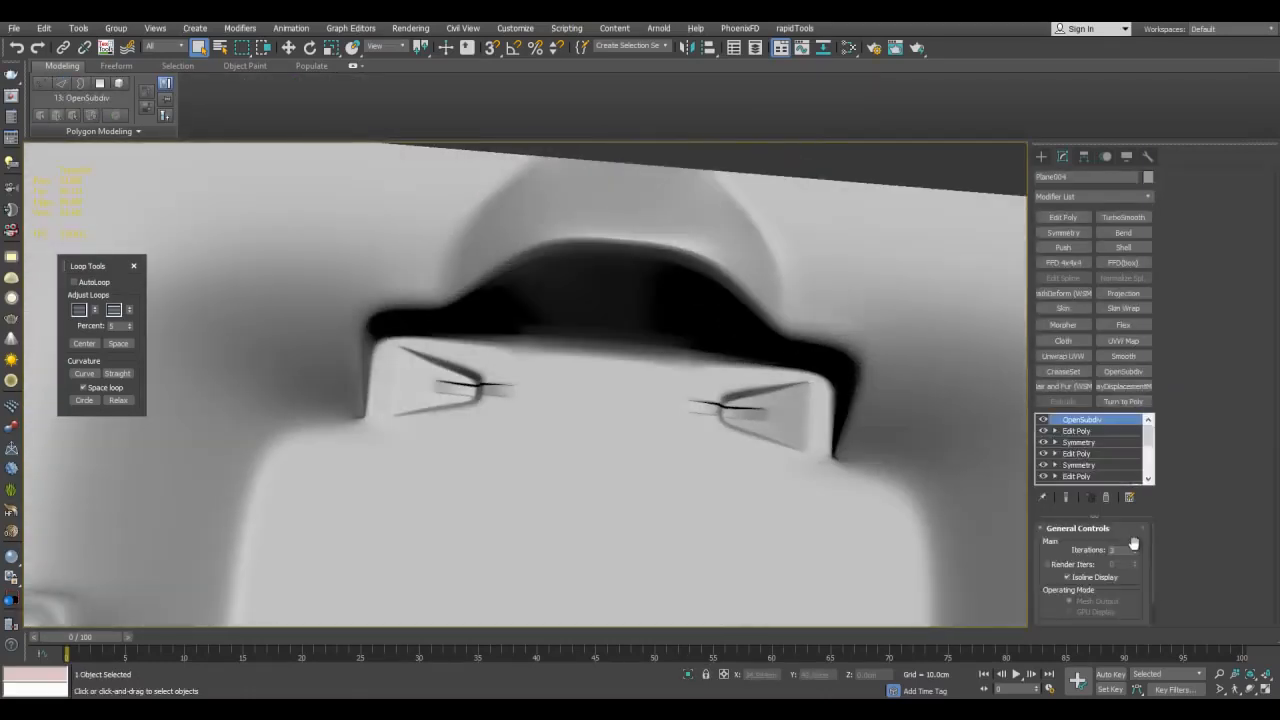
pyautogui.keyDown('alt'); pyautogui.moveTo(785, 300); pyautogui.dragTo(803, 414, button='middle'); pyautogui.keyUp('alt')
# Examine the subdivided end notch and its raised rim with and without wireframe
pyautogui.press('F4')
pyautogui.press('F4')
pyautogui.press('F4')
pyautogui.press('F4')
pyautogui.scroll(6, 645, 343)
pyautogui.press('F4')
pyautogui.press('F4')
pyautogui.scroll(-4, 645, 343)
pyautogui.moveTo(645, 343); pyautogui.dragTo(730, 357, button='middle')
pyautogui.scroll(-5, 728, 360)
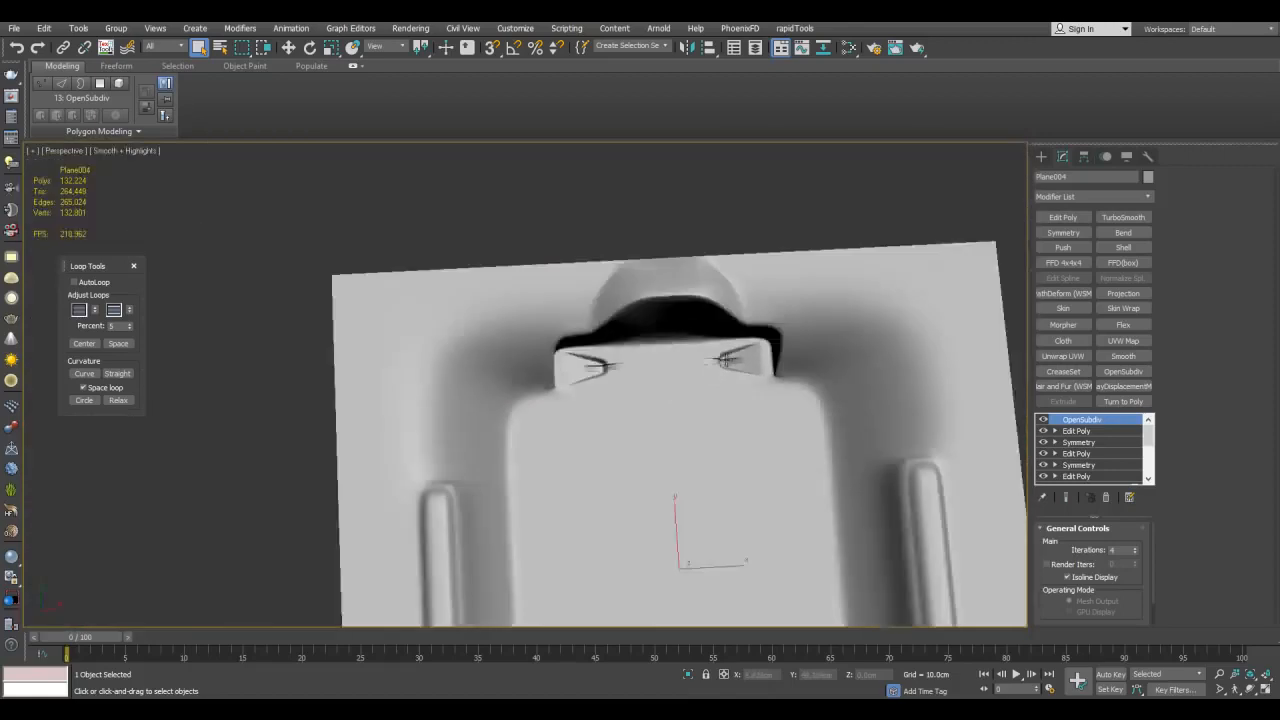
# Examine the two mirrored recesses and their thin slots at close range, and return to the lower Edit Poly level
pyautogui.scroll(7, 739, 326)
pyautogui.press('F4')
pyautogui.scroll(-3, 733, 377)
pyautogui.press('F4')
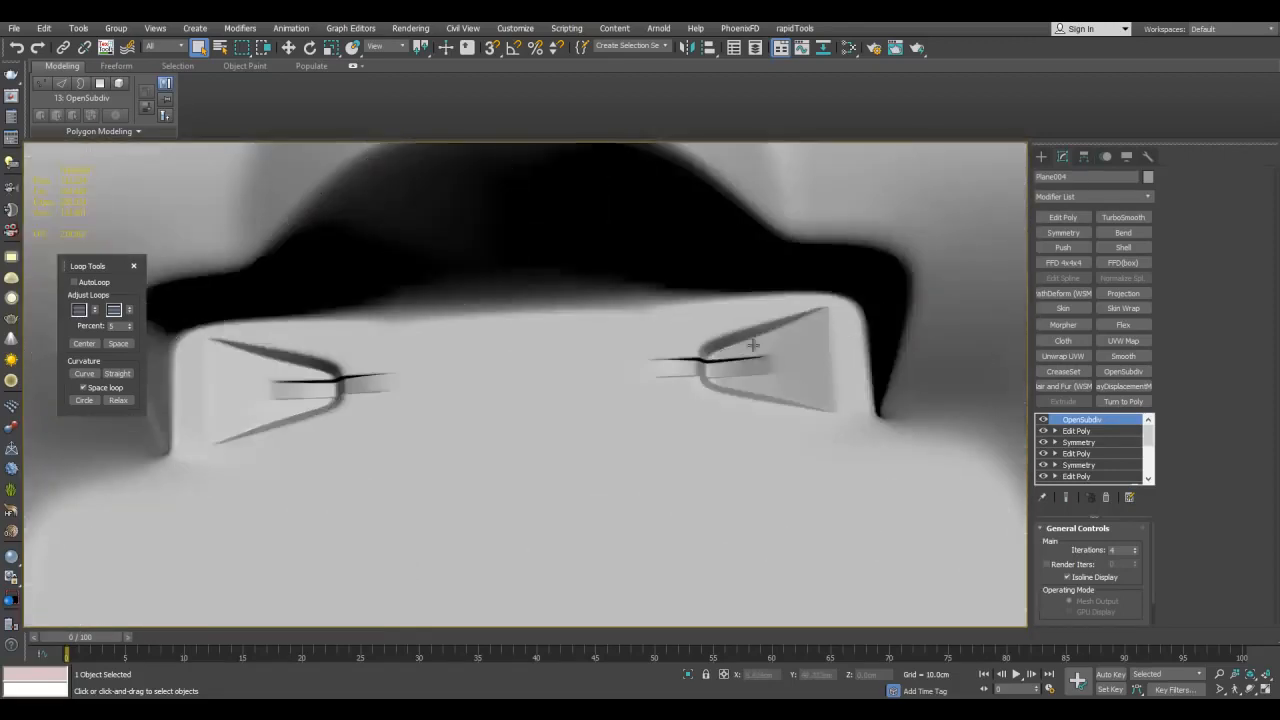
pyautogui.scroll(-6, 735, 370)
pyautogui.press('F4')
pyautogui.scroll(8, 756, 345)
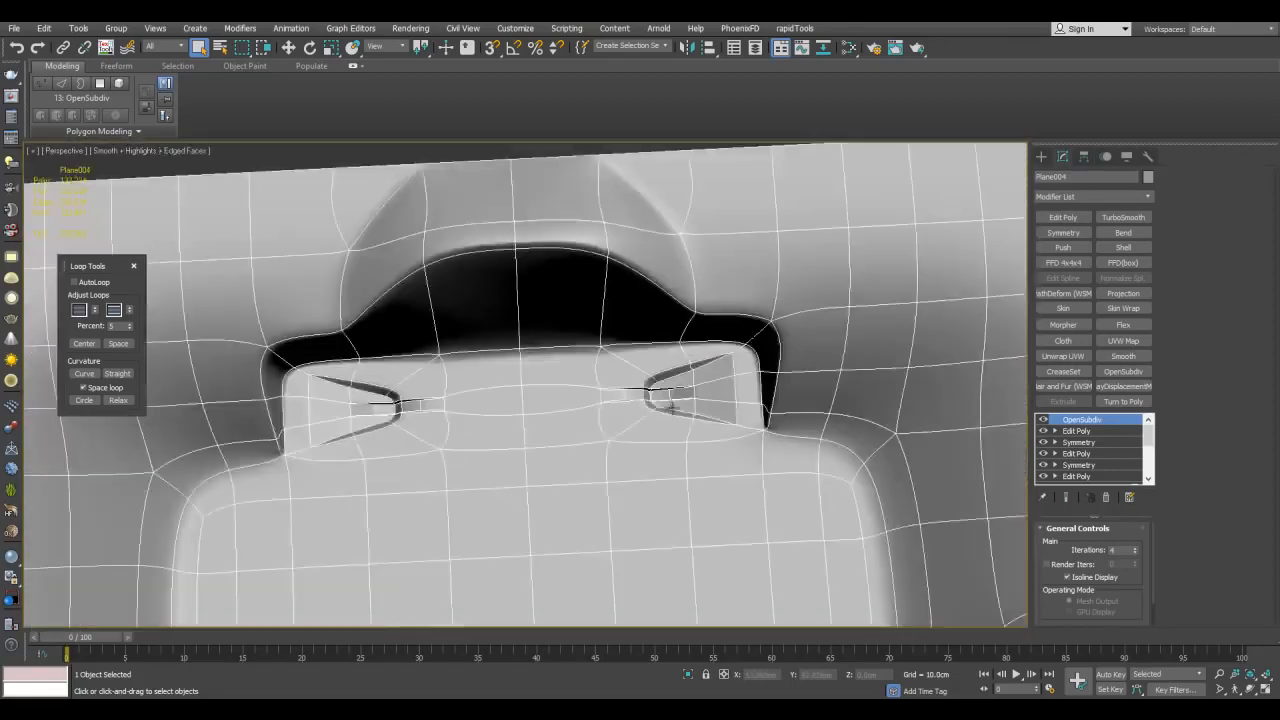
pyautogui.scroll(4, 740, 285)
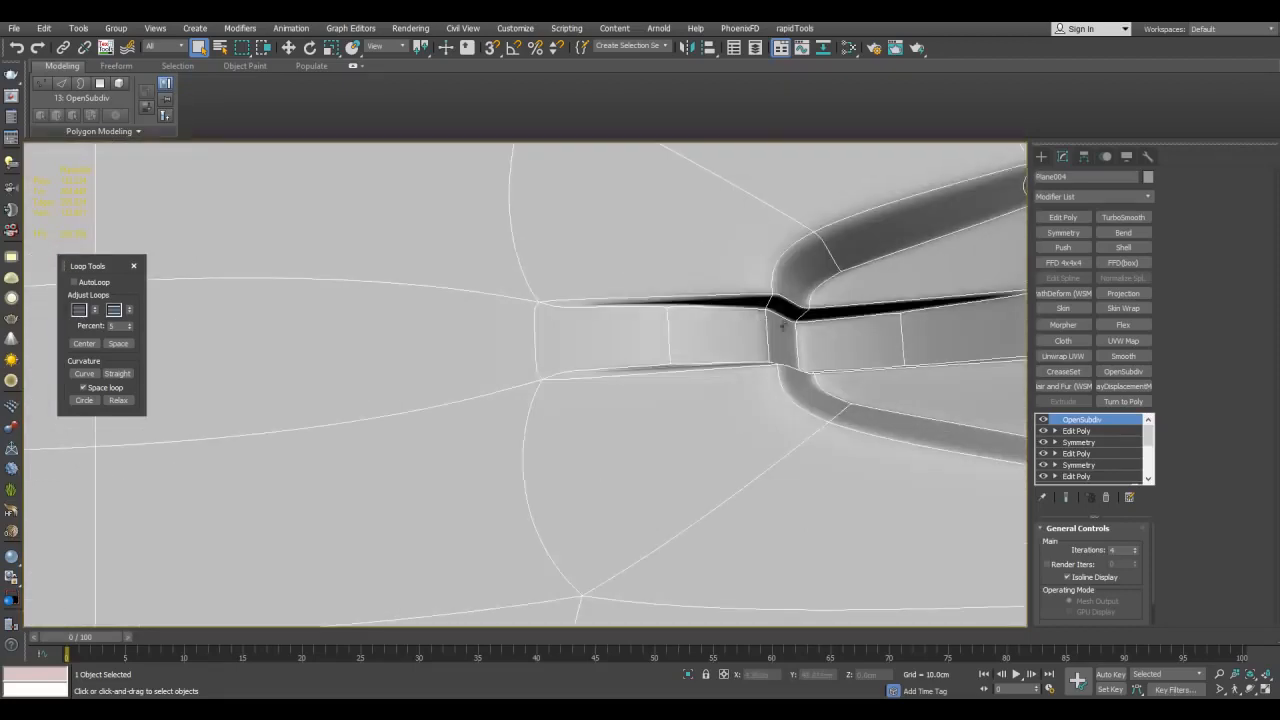
pyautogui.scroll(3, 780, 320)
pyautogui.scroll(-8, 723, 306)
pyautogui.keyDown('alt'); pyautogui.moveTo(763, 348); pyautogui.dragTo(789, 360, button='middle'); pyautogui.keyUp('alt')
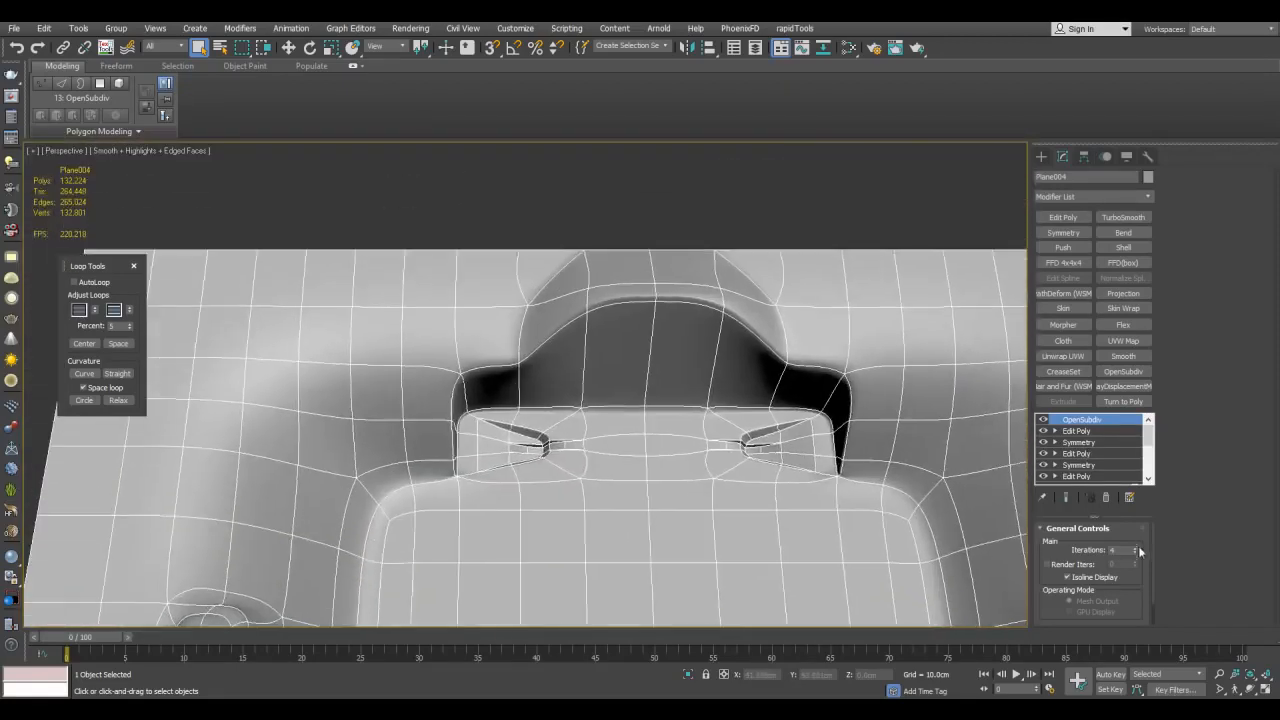
pyautogui.click(1080, 453)
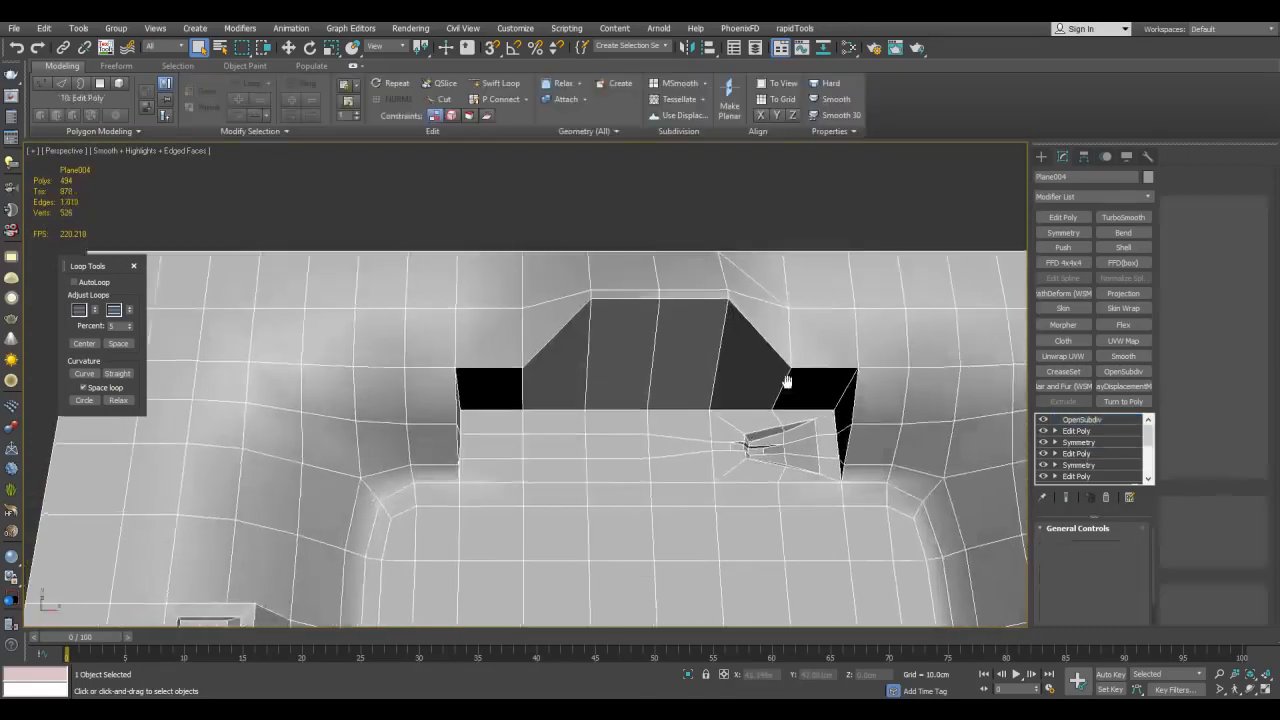
# Try to shift the two parallel edges along the notch's upper rim, and undo the move
pyautogui.moveTo(797, 371)
pyautogui.keyDown('alt'); pyautogui.mouseDown(button='middle')
pyautogui.moveTo(763, 309)
pyautogui.moveTo(785, 354)
pyautogui.mouseUp(button='middle'); pyautogui.keyUp('alt')
pyautogui.press('2')
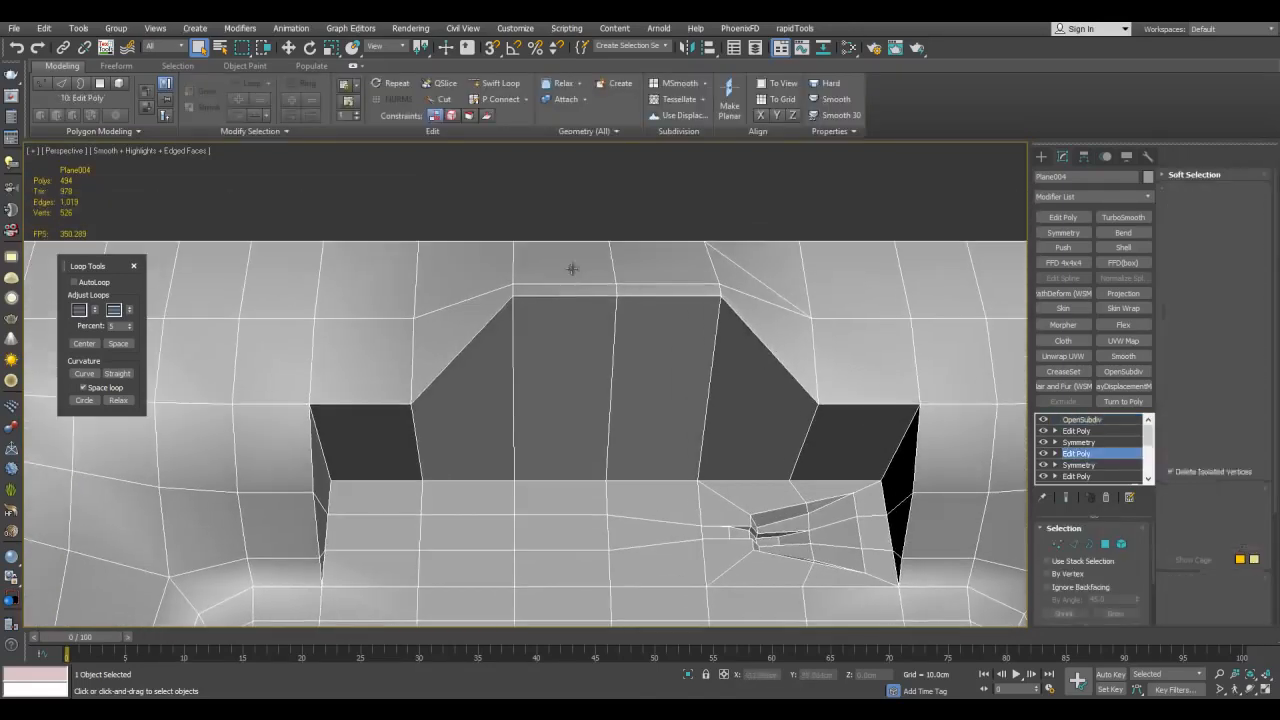
pyautogui.click(646, 296)
pyautogui.press('w')
pyautogui.keyDown('alt'); pyautogui.moveTo(646, 296); pyautogui.dragTo(648, 314, button='middle'); pyautogui.keyUp('alt')
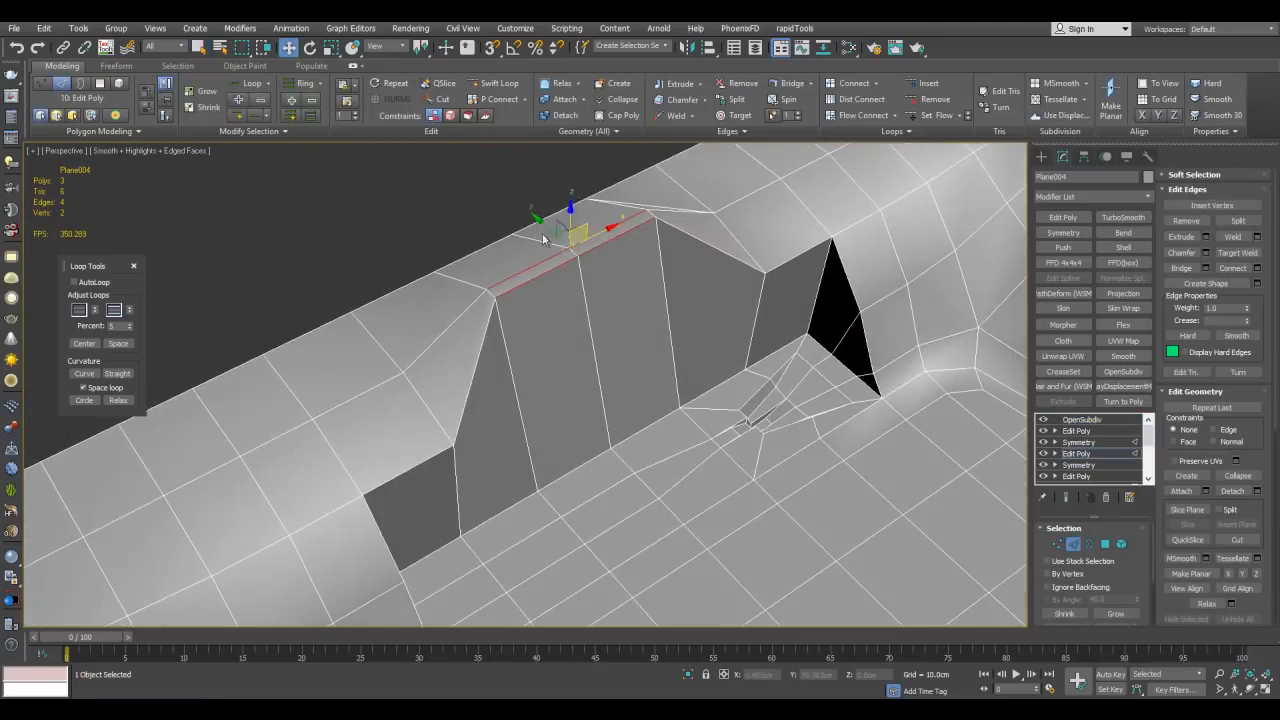
pyautogui.moveTo(558, 236)
pyautogui.mouseDown()
pyautogui.moveTo(641, 324)
pyautogui.moveTo(549, 232)
pyautogui.mouseUp()
pyautogui.hotkey('ctrl', 'z')
# Cut a new edge line across the notch's back wall between its two shoulder corners and straighten it with Loop Tools
pyautogui.keyDown('alt'); pyautogui.moveTo(656, 322); pyautogui.dragTo(841, 334, button='middle'); pyautogui.keyUp('alt')
pyautogui.press('1')
pyautogui.press('q')
pyautogui.hotkey('alt', 'c')
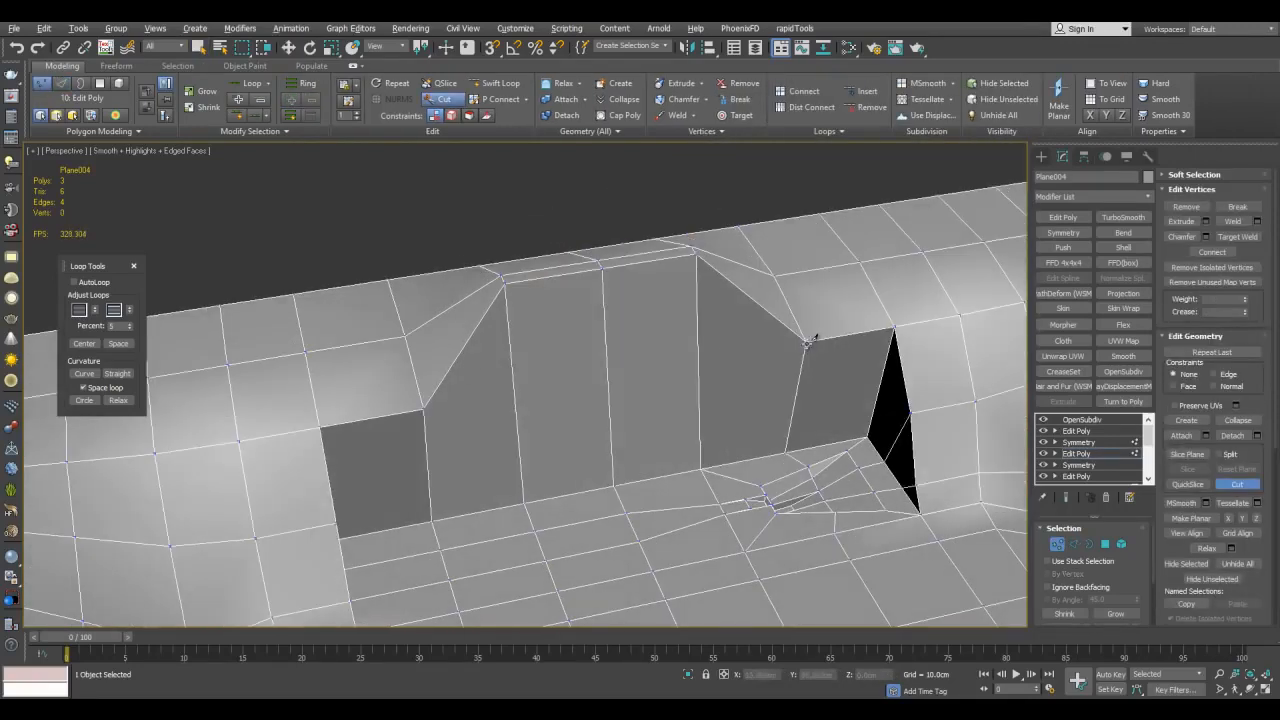
pyautogui.keyDown('alt'); pyautogui.moveTo(520, 336); pyautogui.dragTo(553, 370, button='middle'); pyautogui.keyUp('alt')
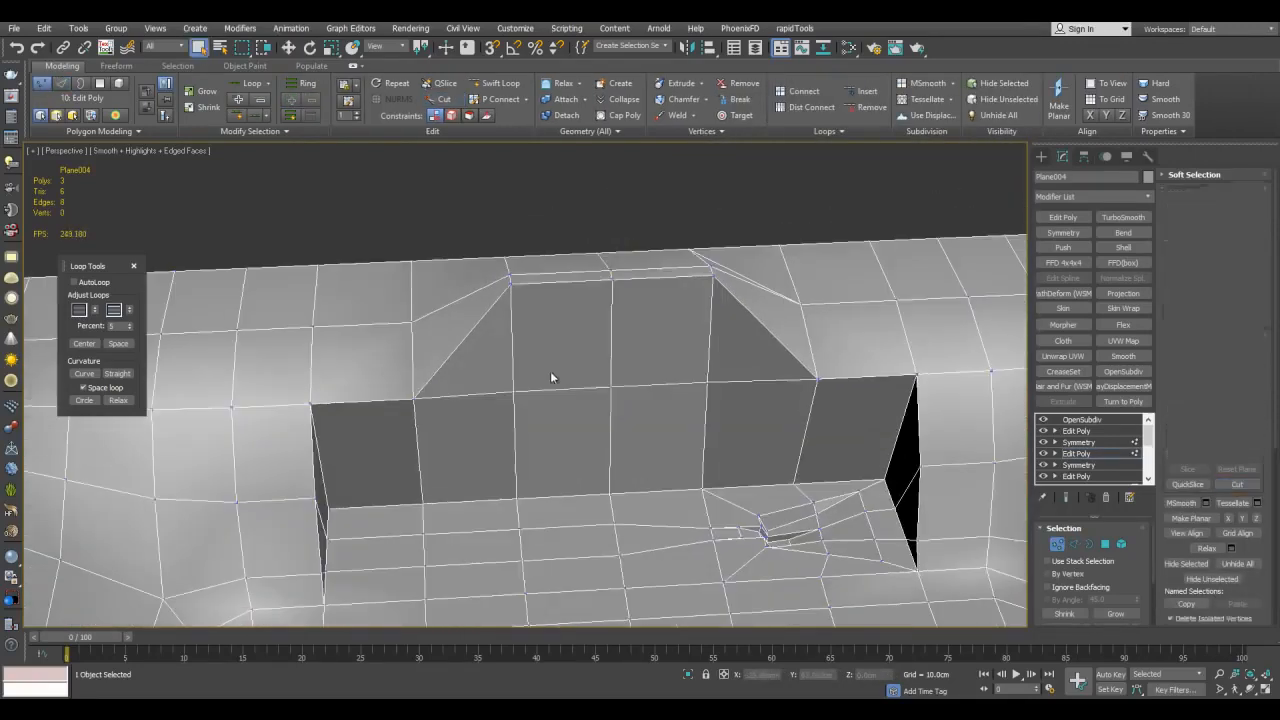
pyautogui.press('2')
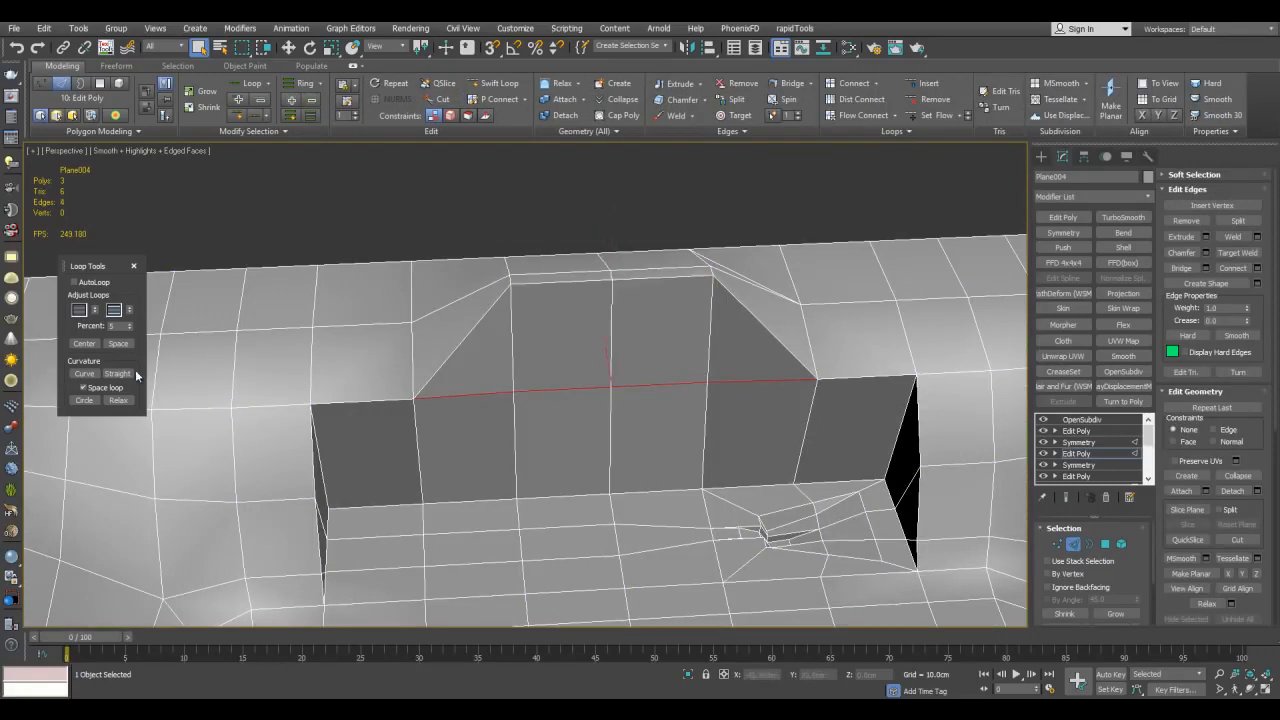
pyautogui.click(130, 374)
# Shift the notch's upper rim edges outward to slope the wall above the new cut, undoing the surplus moves
pyautogui.keyDown('alt'); pyautogui.moveTo(530, 372); pyautogui.dragTo(654, 394, button='middle'); pyautogui.keyUp('alt')
pyautogui.click(656, 394)
pyautogui.press('F4')
pyautogui.scroll(-4, 672, 392)
pyautogui.keyDown('alt'); pyautogui.moveTo(762, 363); pyautogui.dragTo(840, 318, button='middle'); pyautogui.keyUp('alt')
pyautogui.scroll(4, 719, 357)
pyautogui.scroll(3, 840, 318)
pyautogui.press('F3')
pyautogui.press('F4')
pyautogui.keyDown('alt'); pyautogui.moveTo(530, 293); pyautogui.dragTo(555, 273, button='middle'); pyautogui.keyUp('alt')
pyautogui.press('F3')
pyautogui.press('F4')
pyautogui.moveTo(543, 238); pyautogui.dragTo(572, 283)
pyautogui.press('F3')
pyautogui.press('F4')
pyautogui.hotkey('ctrl', 'z')
pyautogui.hotkey('ctrl', 'z')
pyautogui.keyDown('alt'); pyautogui.moveTo(571, 283); pyautogui.dragTo(660, 286, button='middle'); pyautogui.keyUp('alt')
pyautogui.press('s')
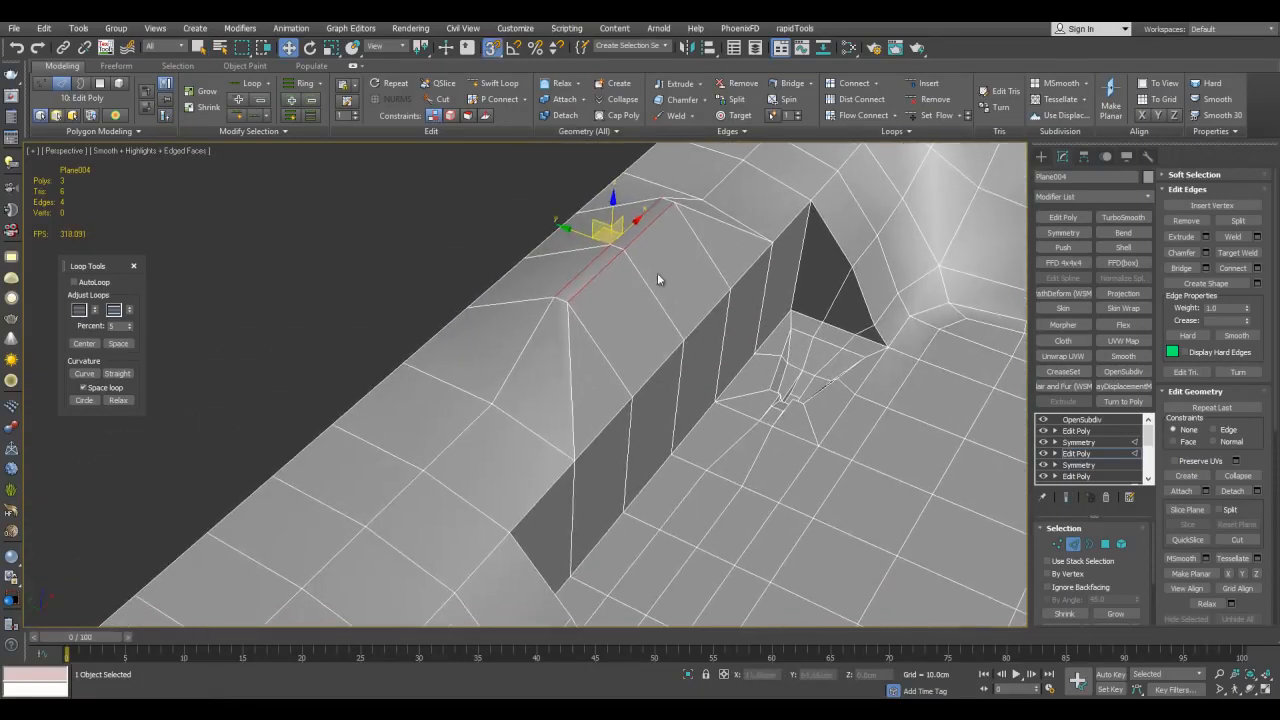
# Select the edges at the top of the notch and raise them along Z with the subdivided end result shown
pyautogui.keyDown('alt'); pyautogui.moveTo(562, 238); pyautogui.dragTo(663, 447, button='middle'); pyautogui.keyUp('alt')
pyautogui.keyDown('alt'); pyautogui.moveTo(746, 389); pyautogui.dragTo(607, 352, button='middle'); pyautogui.keyUp('alt')
pyautogui.click(550, 275)
pyautogui.keyDown('ctrl'); pyautogui.click(597, 288); pyautogui.keyUp('ctrl')
pyautogui.press('`')
pyautogui.press('F4')
pyautogui.moveTo(566, 243); pyautogui.dragTo(571, 166)
pyautogui.keyDown('alt'); pyautogui.moveTo(571, 166); pyautogui.dragTo(654, 296, button='middle'); pyautogui.keyUp('alt')
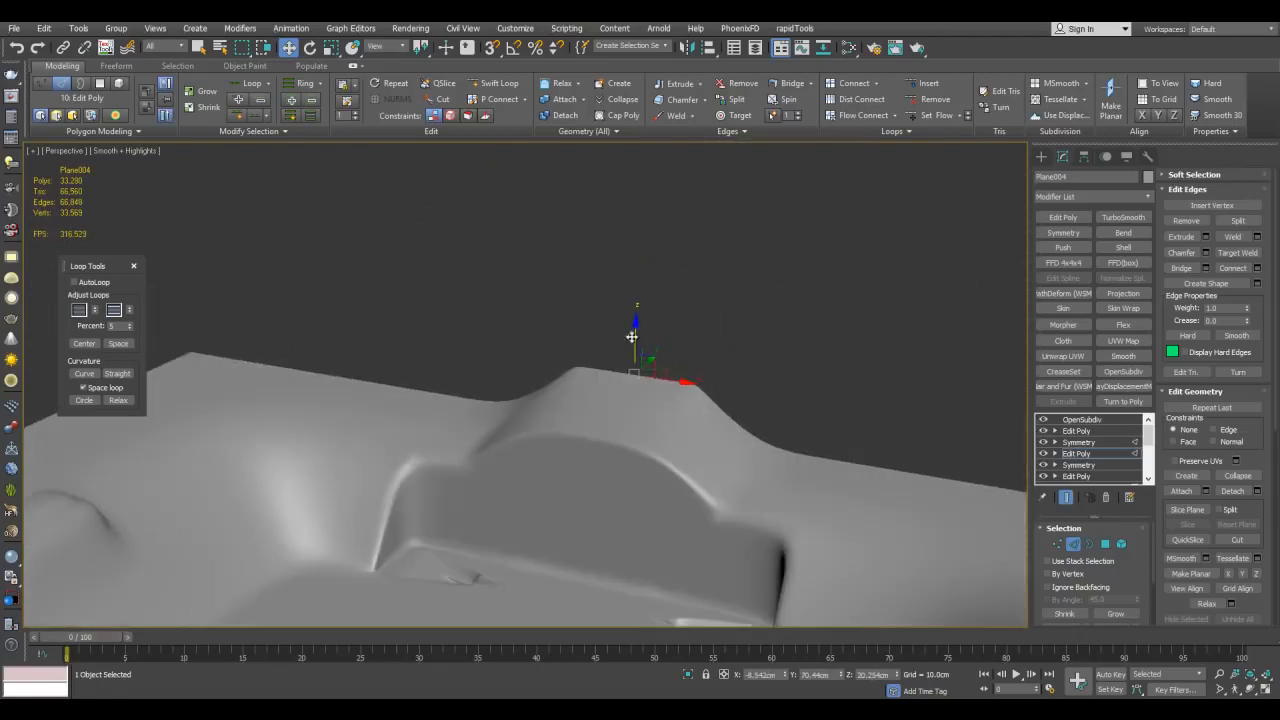
pyautogui.moveTo(633, 343); pyautogui.dragTo(638, 252)
pyautogui.keyDown('alt'); pyautogui.moveTo(660, 293); pyautogui.dragTo(711, 303, button='middle'); pyautogui.keyUp('alt')
pyautogui.press('F4')
# On the denser plane, cut an angled outline from the raised area's top across its rounded edge and down the slope
pyautogui.scroll(3, 711, 303)
pyautogui.keyDown('alt'); pyautogui.moveTo(706, 397); pyautogui.dragTo(689, 320, button='middle'); pyautogui.keyUp('alt')
pyautogui.press('4')
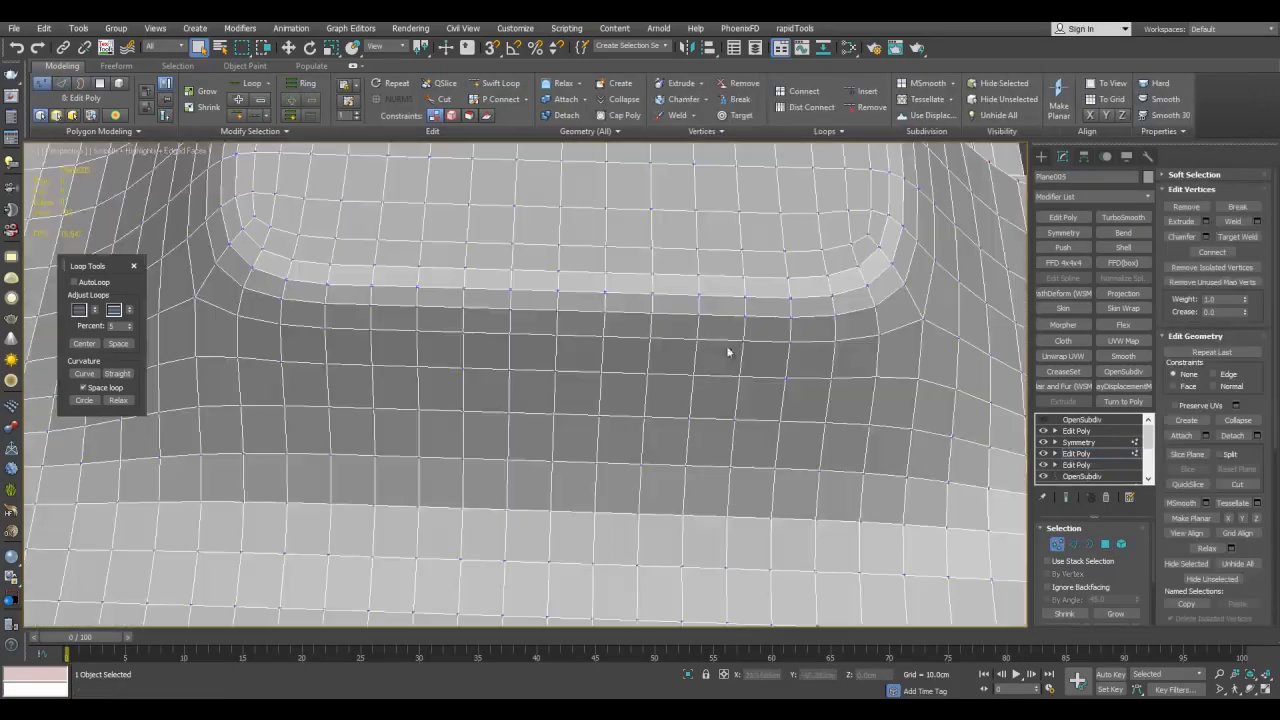
pyautogui.moveTo(729, 351)
pyautogui.keyDown('alt'); pyautogui.mouseDown(button='middle')
pyautogui.moveTo(766, 340)
pyautogui.moveTo(748, 340)
pyautogui.mouseUp(button='middle'); pyautogui.keyUp('alt')
pyautogui.scroll(3, 748, 340)
pyautogui.hotkey('alt', 'c')
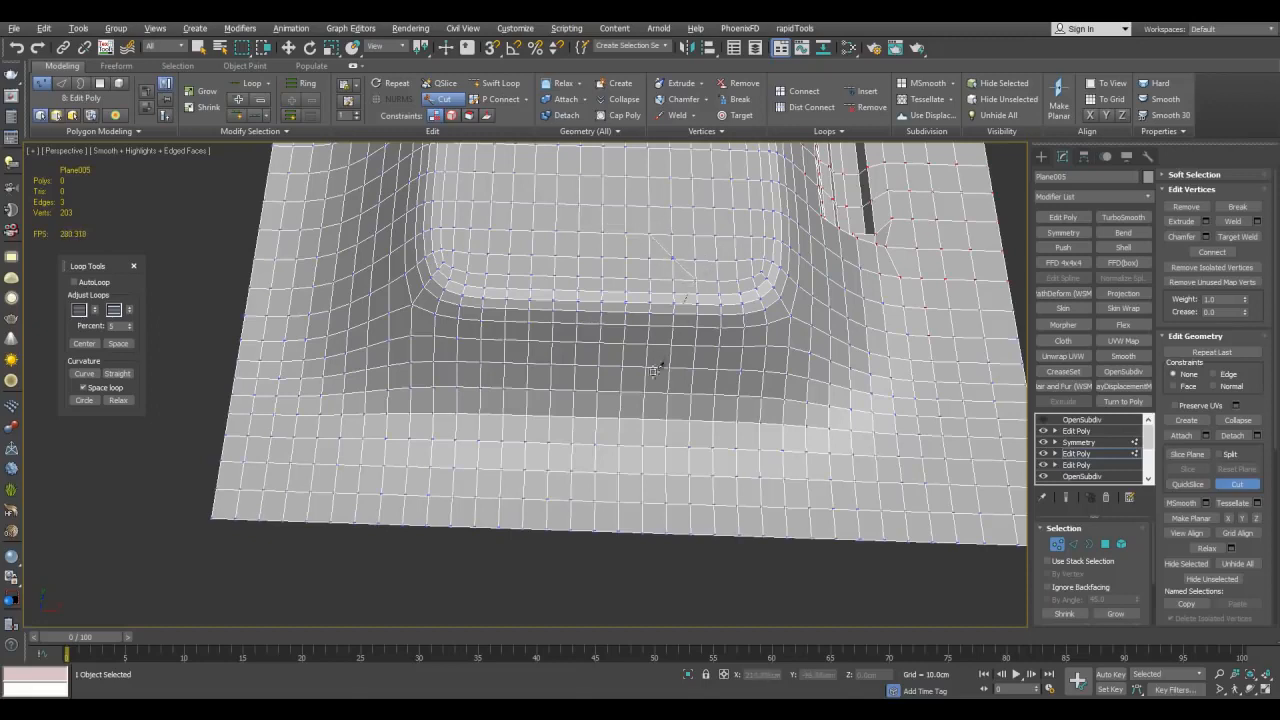
pyautogui.rightClick(645, 402)
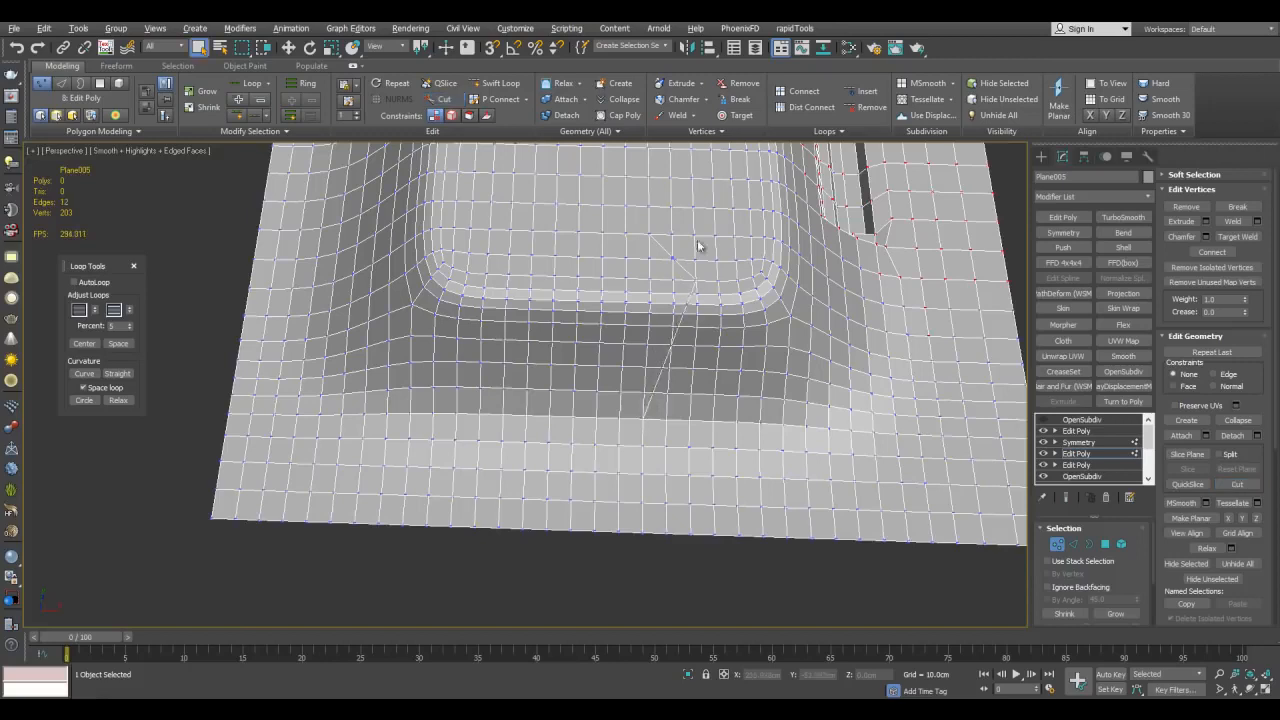
# Select all polygons enclosed by the angled cut, from the raised area's top down to the foot of the slope
pyautogui.scroll(10, 694, 263)
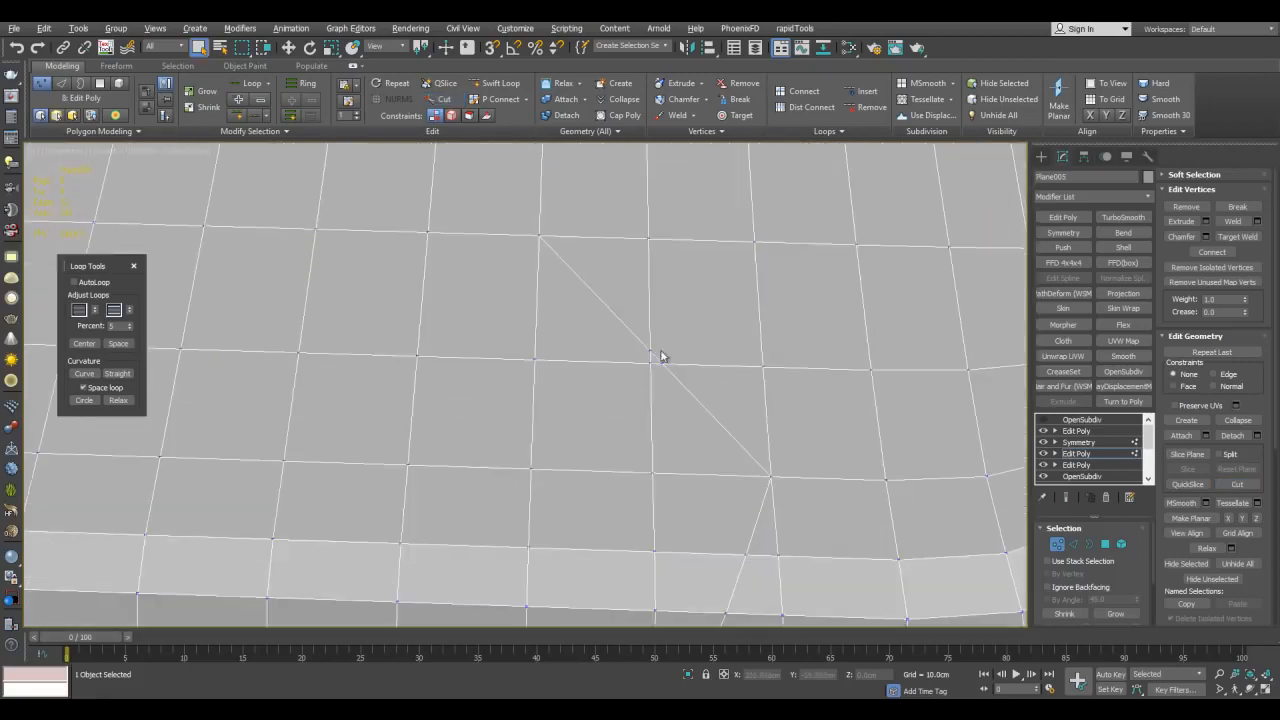
pyautogui.press('4')
pyautogui.click(654, 360)
pyautogui.scroll(-8, 626, 420)
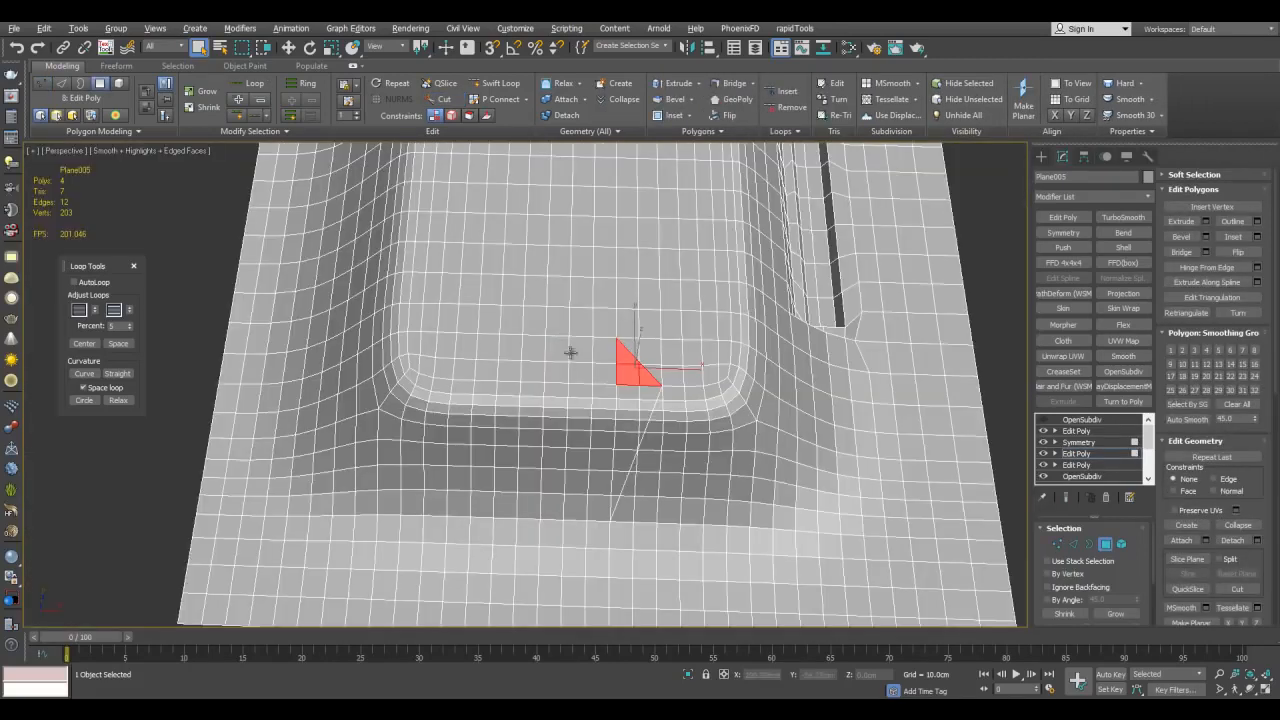
pyautogui.keyDown('ctrl'); pyautogui.moveTo(617, 500); pyautogui.dragTo(618, 503); pyautogui.keyUp('ctrl')
pyautogui.scroll(8, 634, 423)
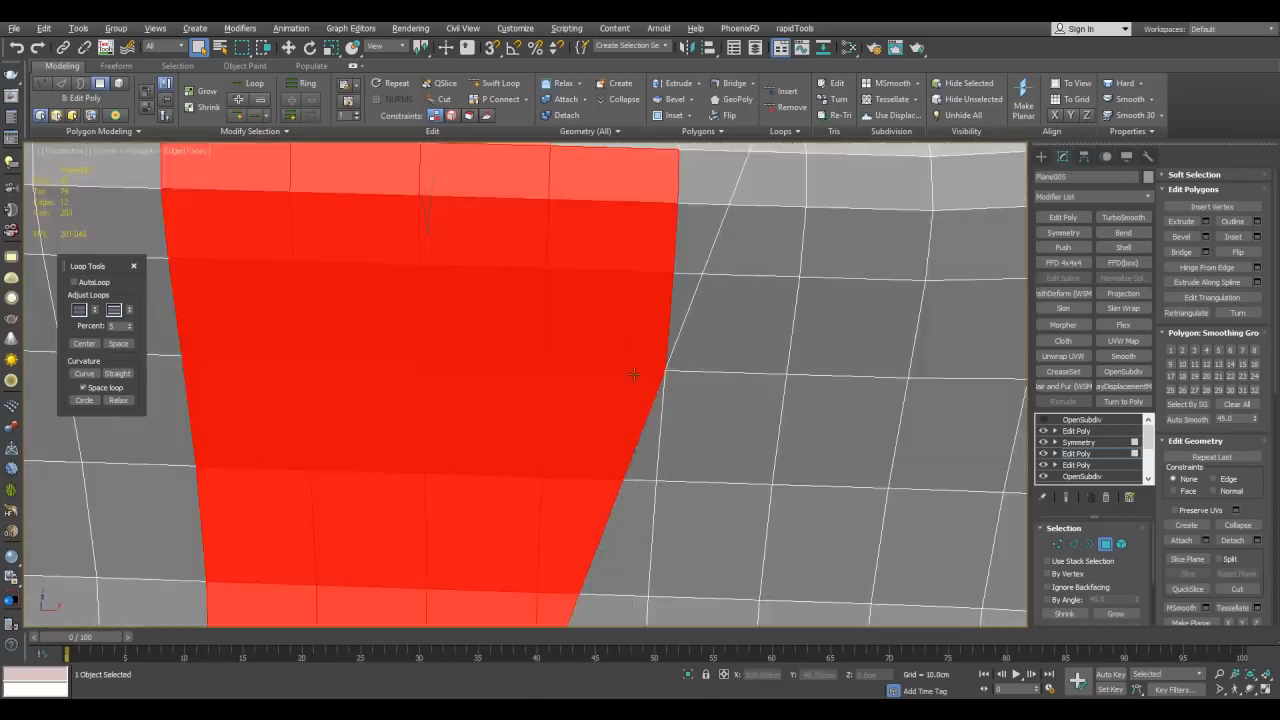
pyautogui.scroll(-5, 640, 410)
pyautogui.moveTo(652, 200); pyautogui.dragTo(632, 274, button='middle')
pyautogui.keyDown('ctrl'); pyautogui.click(654, 367); pyautogui.keyUp('ctrl')
pyautogui.moveTo(652, 363); pyautogui.dragTo(722, 366, button='middle')
pyautogui.scroll(5, 662, 367)
pyautogui.scroll(-3, 664, 367)
pyautogui.scroll(-5, 700, 377)
# Add an Edit Poly modifier above the Symmetry, view the mirrored polygon selection, and delete that modifier
pyautogui.click(1091, 452)
pyautogui.click(1090, 442)
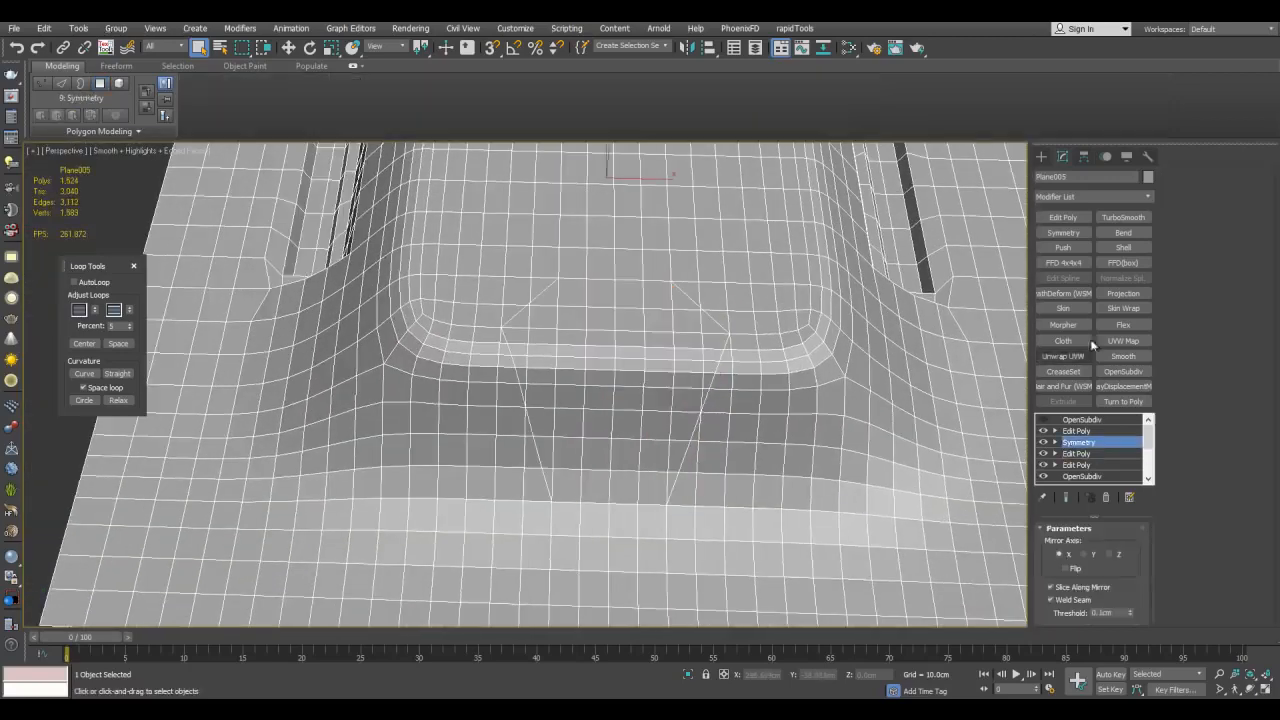
pyautogui.click(1075, 218)
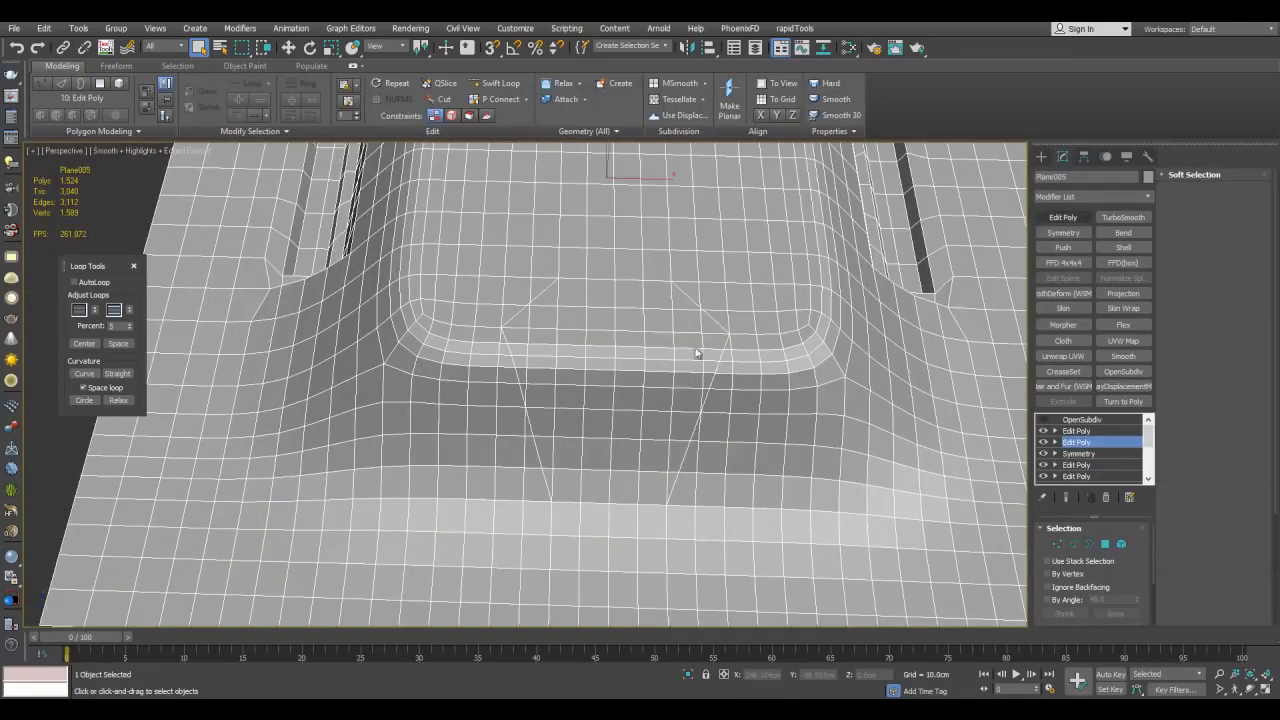
pyautogui.press('4')
pyautogui.keyDown('alt'); pyautogui.moveTo(654, 368); pyautogui.dragTo(726, 368, button='middle'); pyautogui.keyUp('alt')
pyautogui.scroll(3, 726, 368)
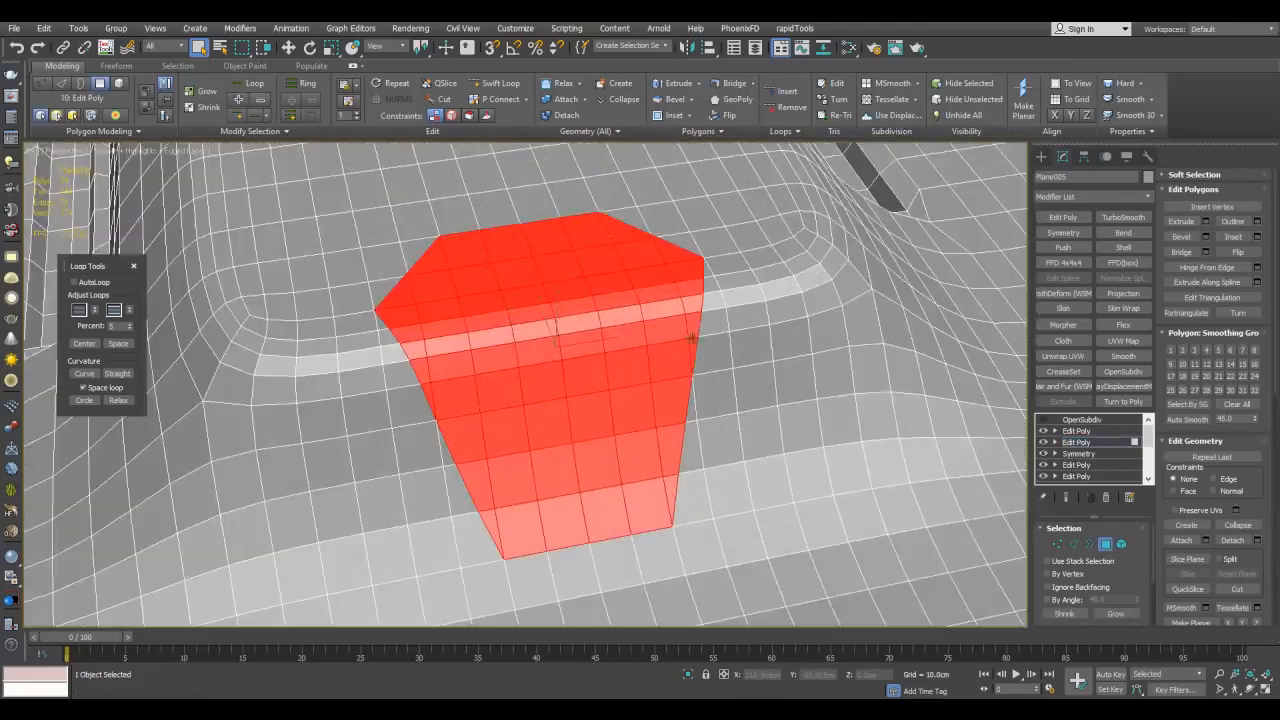
pyautogui.keyDown('alt'); pyautogui.moveTo(602, 315); pyautogui.dragTo(700, 326, button='middle'); pyautogui.keyUp('alt')
pyautogui.scroll(-3, 700, 326)
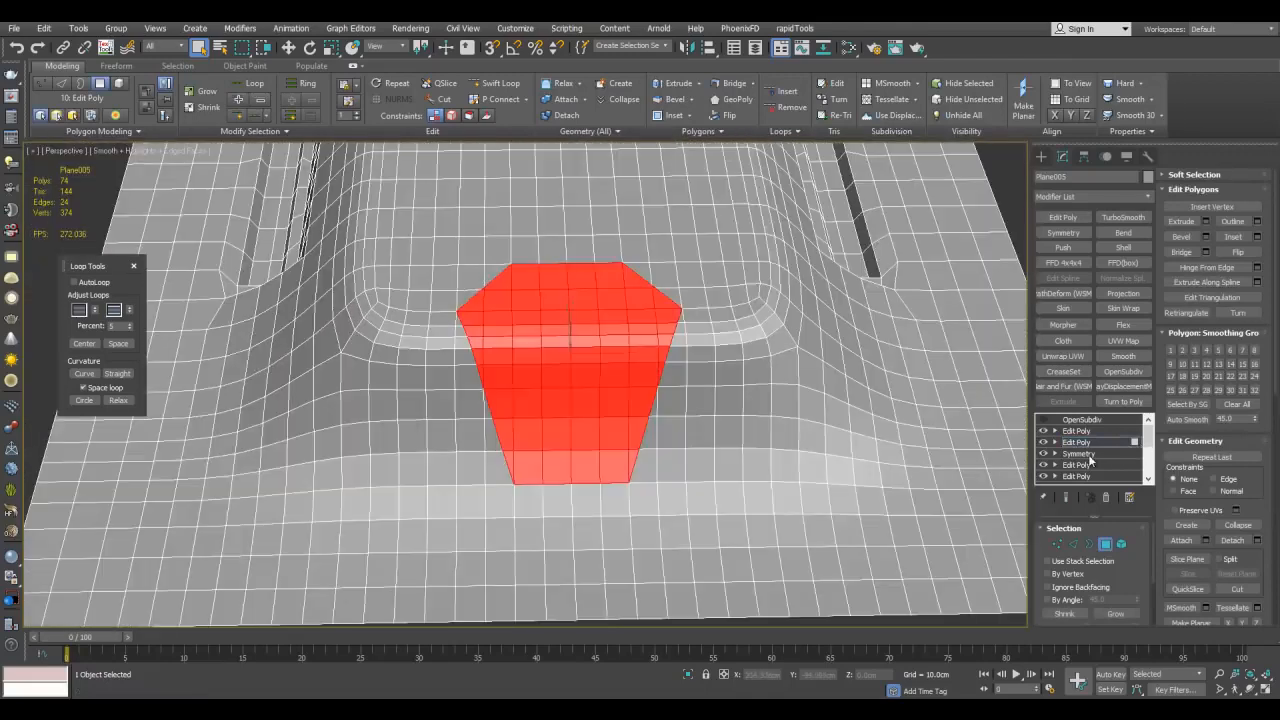
pyautogui.rightClick(1076, 441)
pyautogui.click(1100, 171)
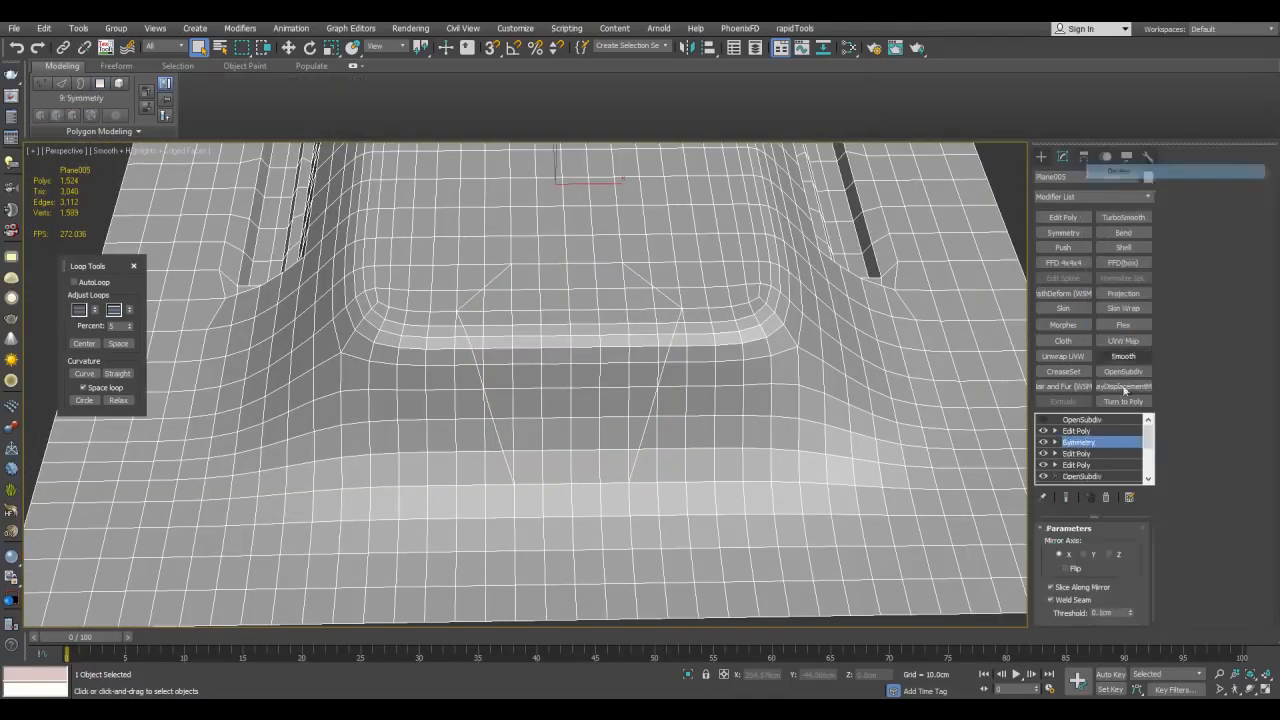
# Try to bevel the selected half of the outline inward below the Symmetry and scale its polygons down
pyautogui.click(1076, 454)
pyautogui.scroll(3, 737, 362)
pyautogui.keyDown('alt'); pyautogui.moveTo(737, 362); pyautogui.dragTo(703, 329, button='middle'); pyautogui.keyUp('alt')
pyautogui.scroll(-3, 654, 366)
pyautogui.scroll(3, 663, 345)
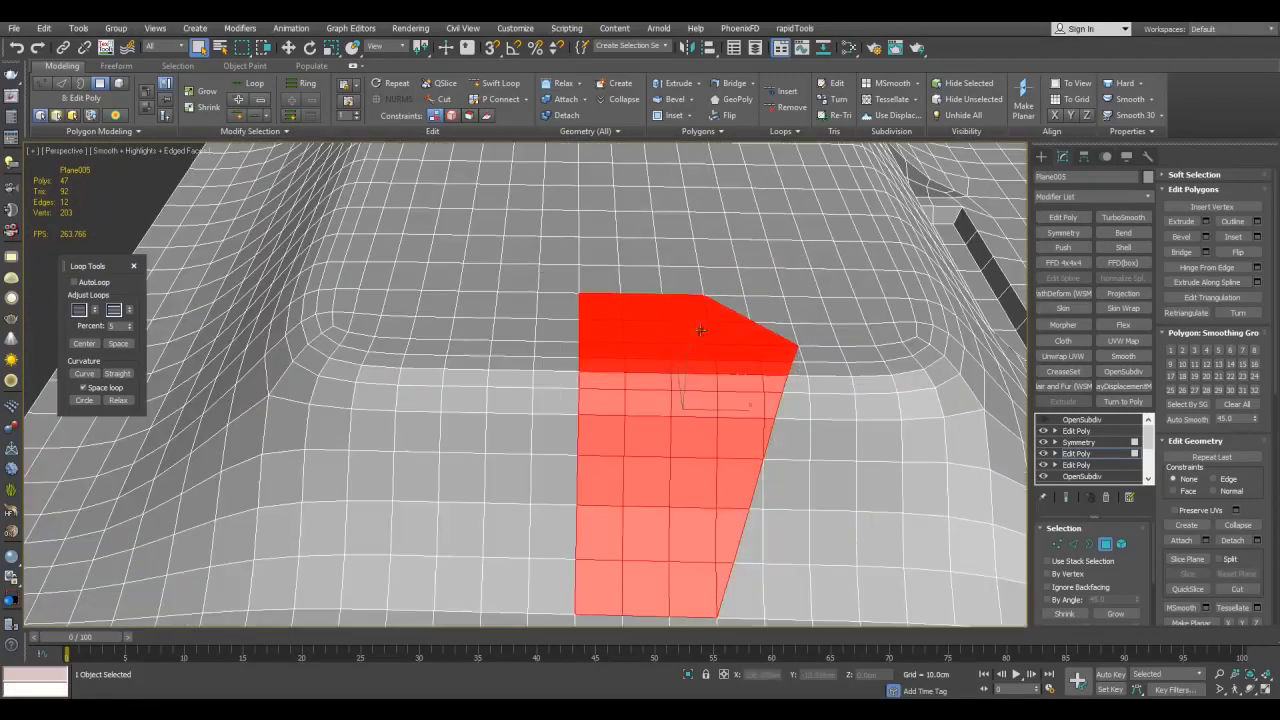
pyautogui.moveTo(673, 347); pyautogui.dragTo(674, 360)
pyautogui.press('w')
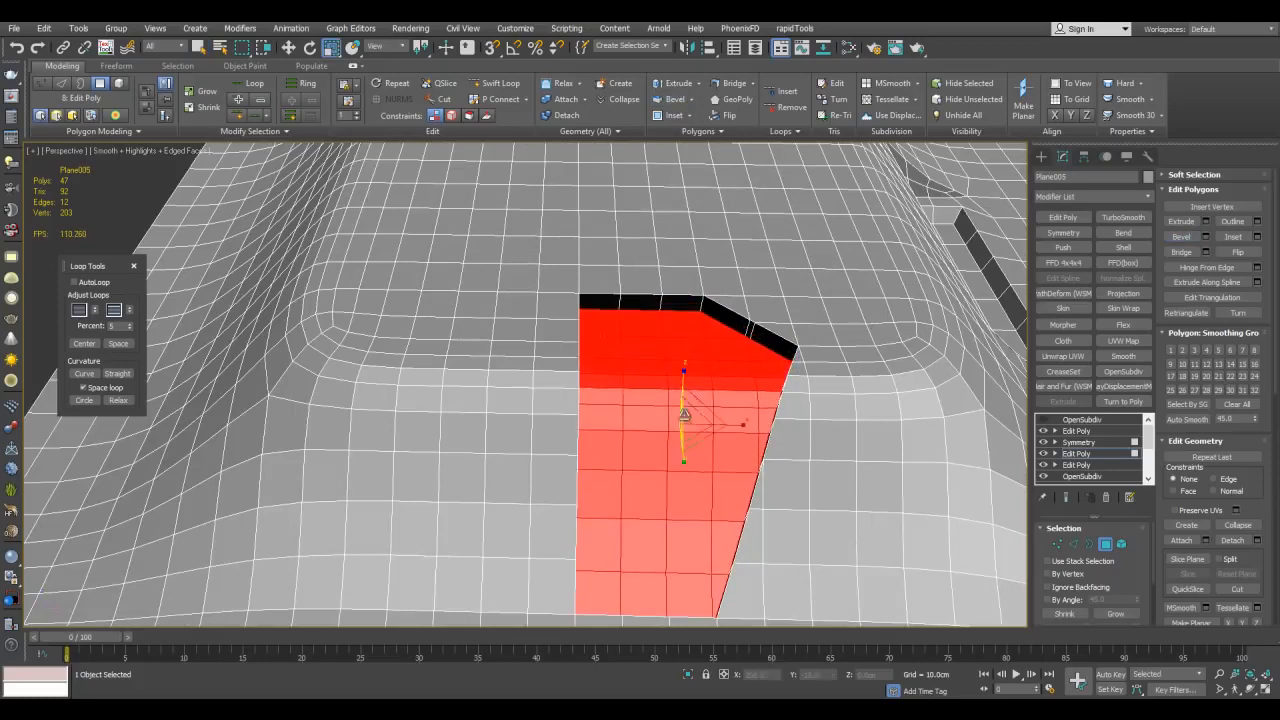
pyautogui.moveTo(690, 422); pyautogui.dragTo(690, 447)
pyautogui.scroll(-3, 638, 416)
pyautogui.moveTo(688, 438); pyautogui.dragTo(648, 406, button='middle')
pyautogui.scroll(3, 638, 416)
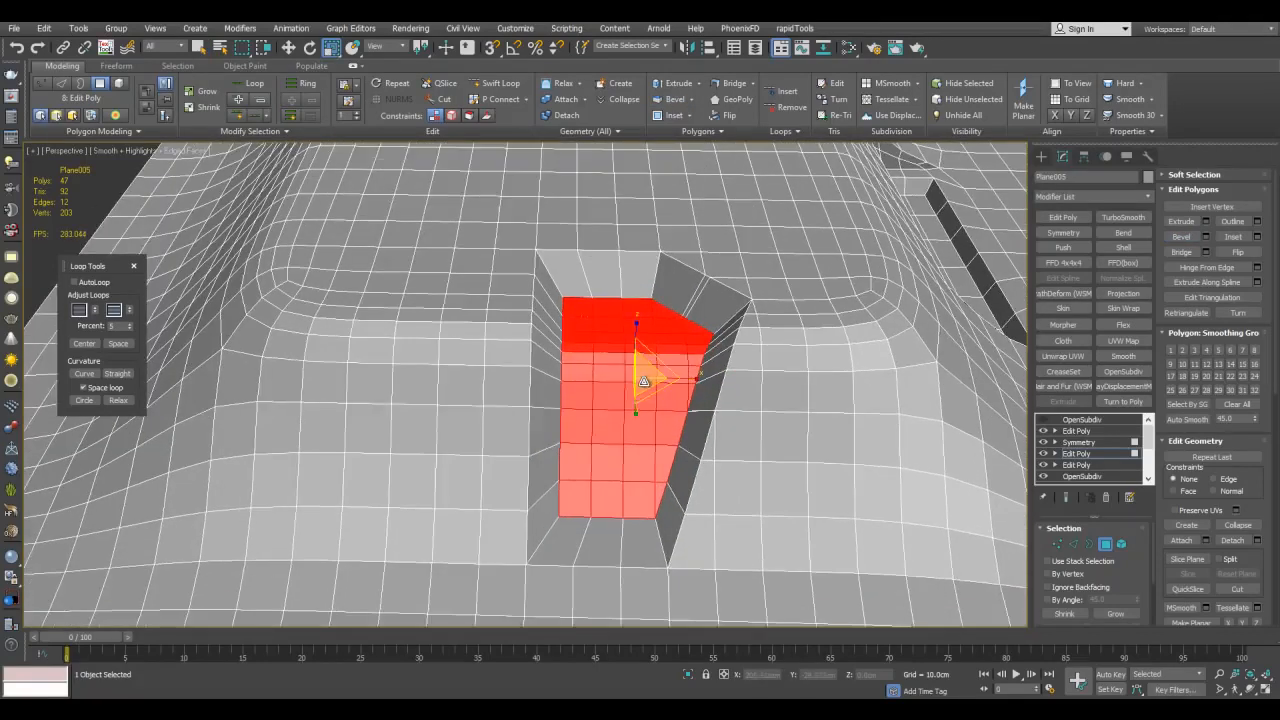
# Check the mirrored recess at the Symmetry level, and undo the bevel and scaling to restore the flat polygon selection
pyautogui.moveTo(585, 337); pyautogui.dragTo(648, 367, button='middle')
pyautogui.scroll(-3, 611, 343)
pyautogui.press('4')
pyautogui.click(1096, 441)
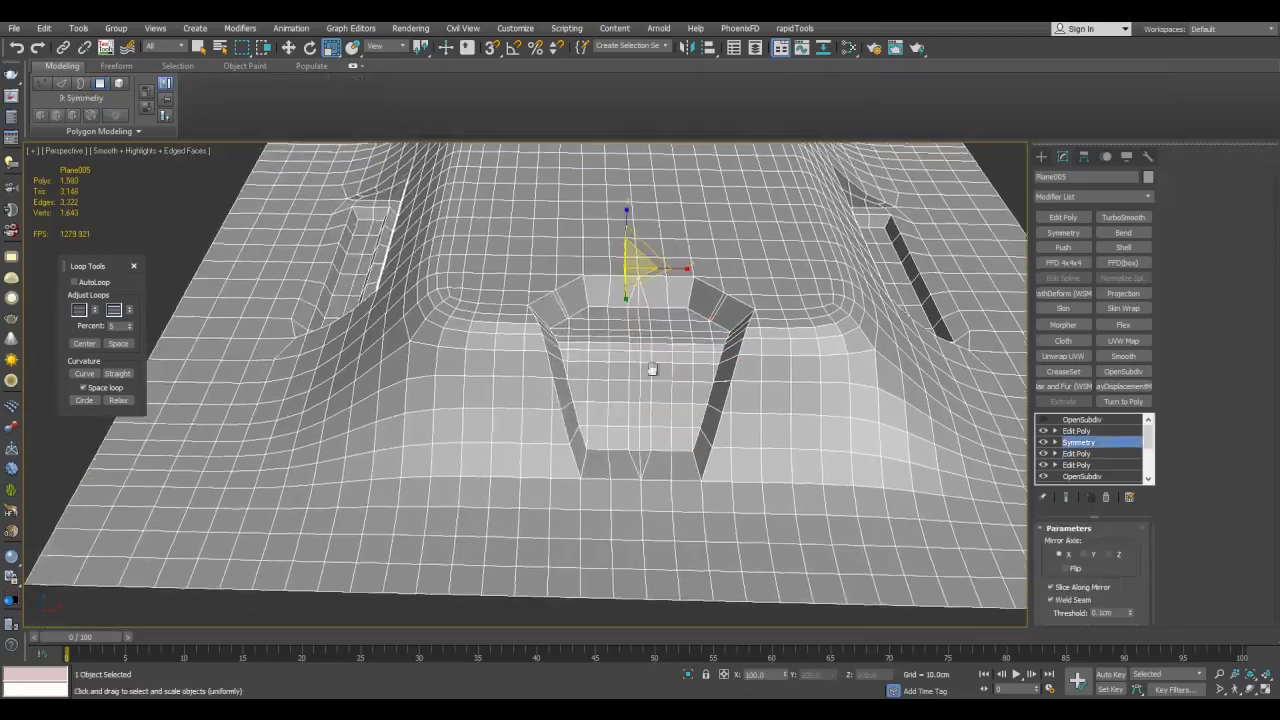
pyautogui.scroll(3, 647, 362)
pyautogui.scroll(2, 671, 340)
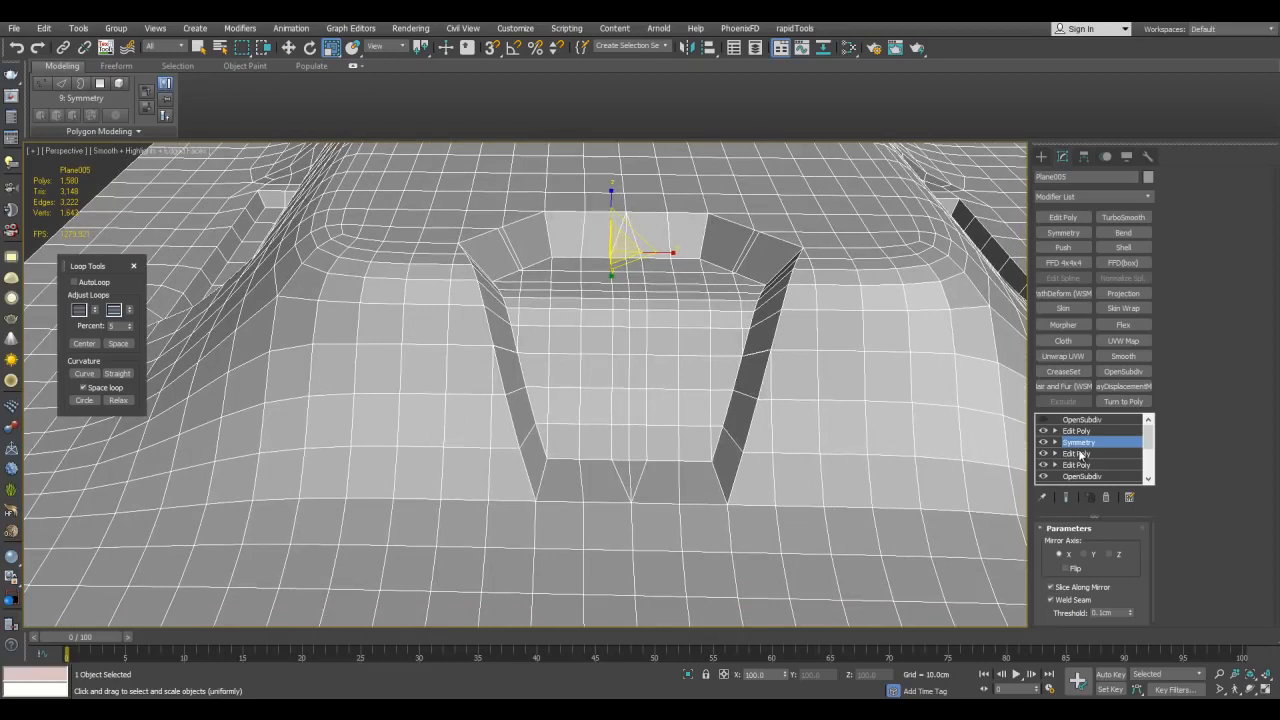
pyautogui.click(1080, 455)
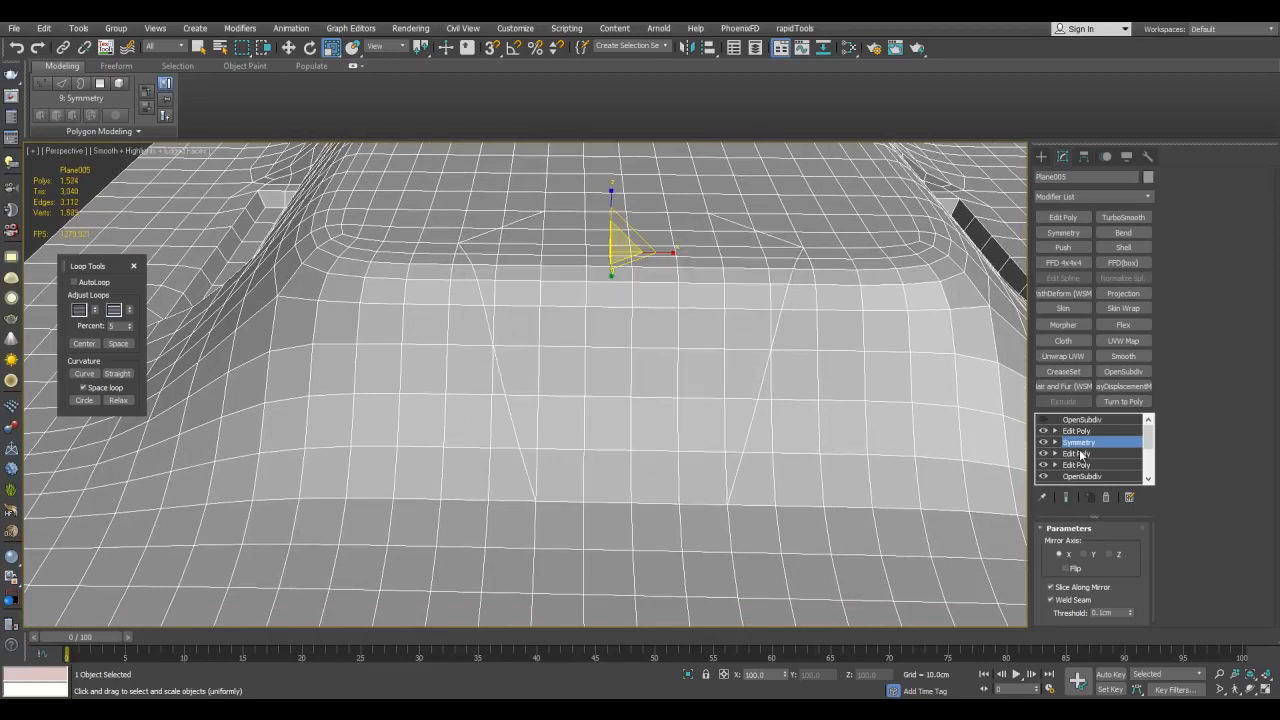
pyautogui.press('4')
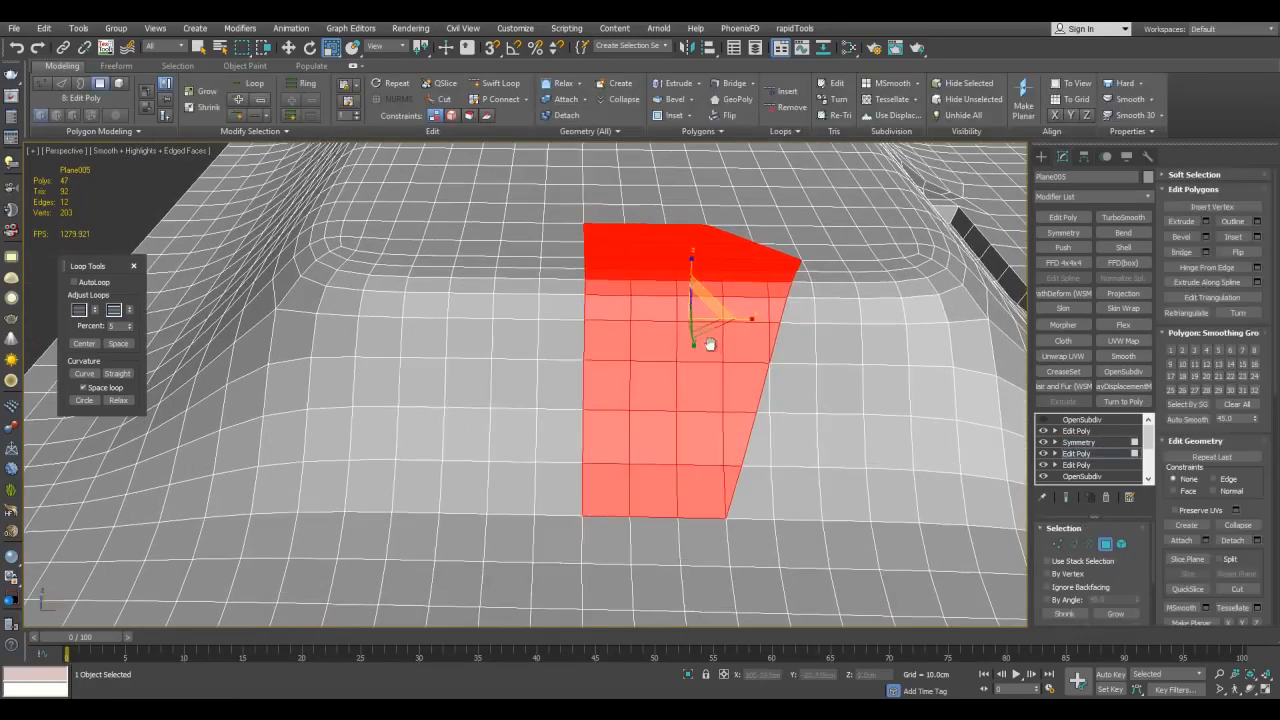
# Add an Edit Poly modifier above the Symmetry and activate its mirrored polygon selection
pyautogui.click(1086, 443)
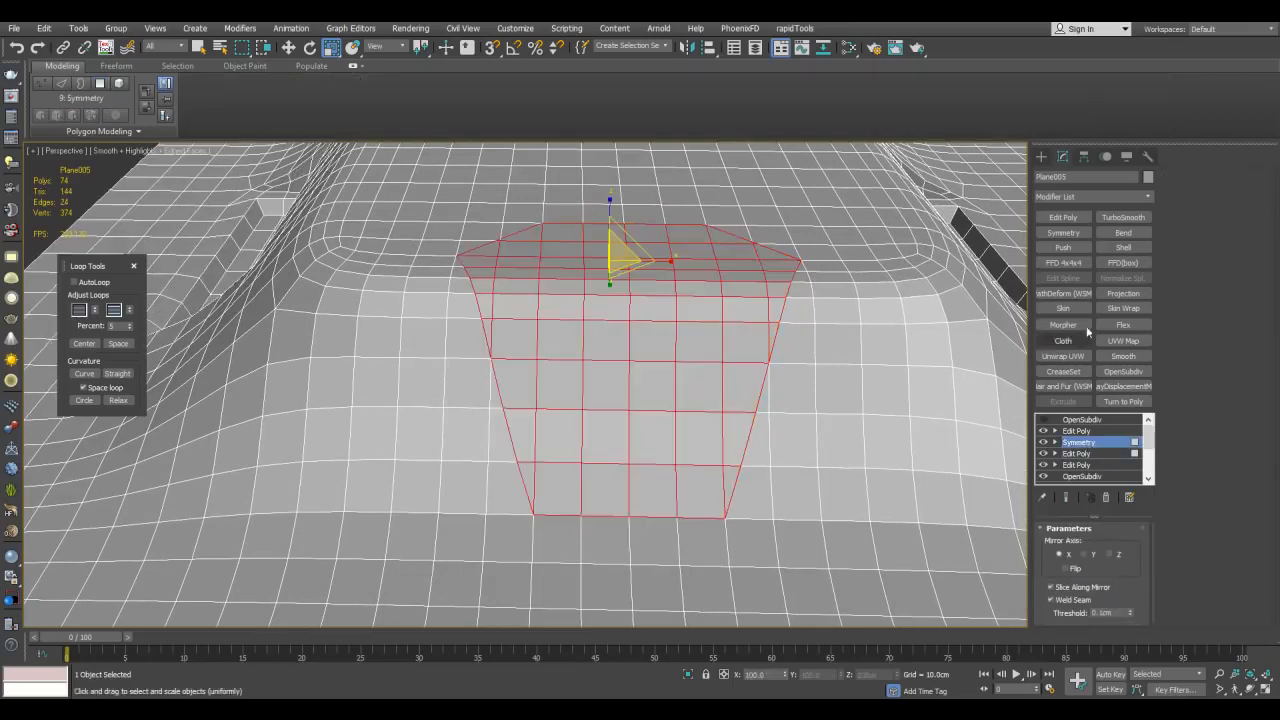
pyautogui.click(1071, 221)
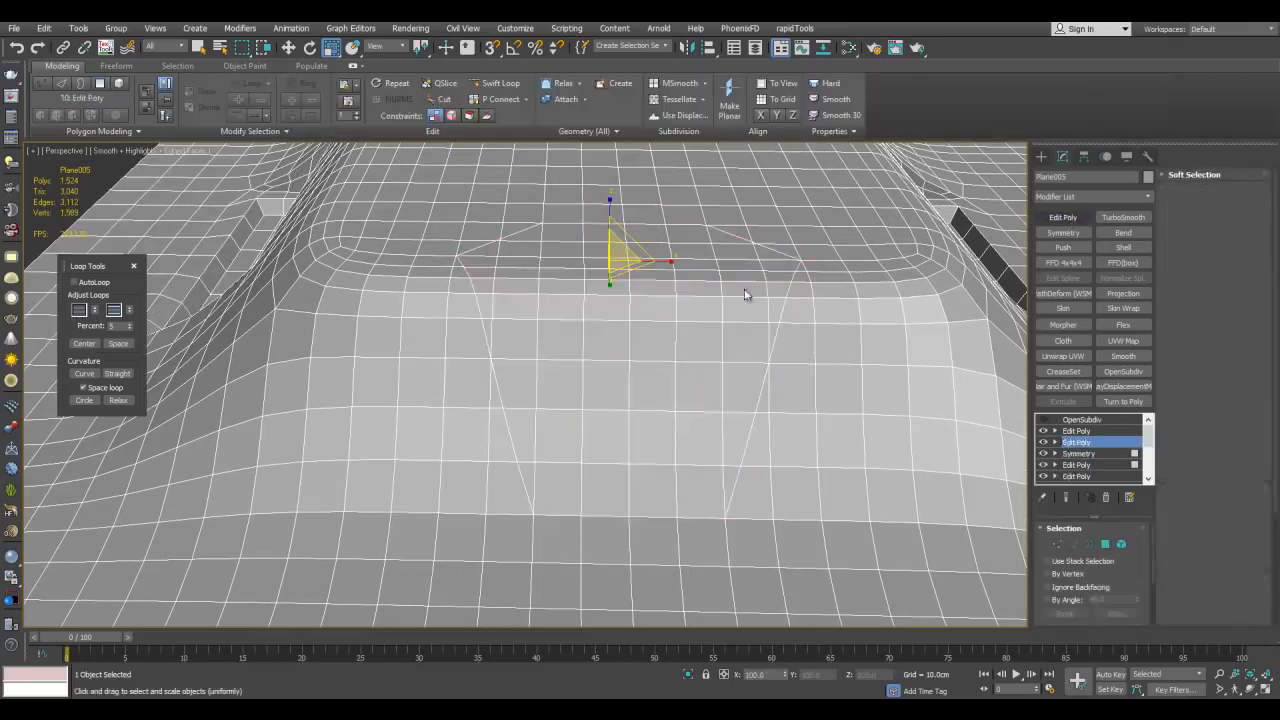
pyautogui.press('4')
pyautogui.keyDown('alt'); pyautogui.moveTo(731, 297); pyautogui.dragTo(660, 323, button='middle'); pyautogui.keyUp('alt')
# Bevel the mirrored polygon selection inward and scale it down uniformly to form a tapered recess
pyautogui.hotkey('ctrl', 'shift', 'b')
pyautogui.press('r')
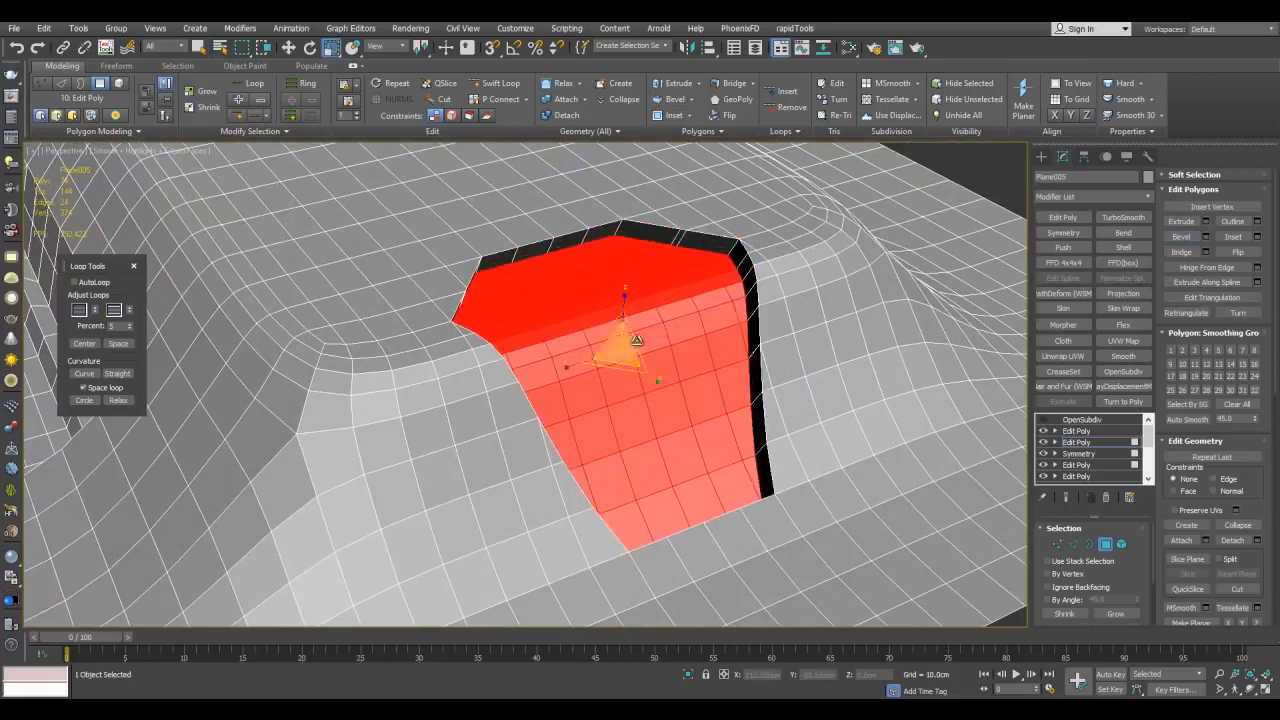
pyautogui.moveTo(612, 343); pyautogui.dragTo(632, 375)
pyautogui.keyDown('alt'); pyautogui.moveTo(632, 375); pyautogui.dragTo(605, 366, button='middle'); pyautogui.keyUp('alt')
pyautogui.scroll(-4, 612, 353)
pyautogui.keyDown('alt'); pyautogui.moveTo(800, 326); pyautogui.dragTo(782, 362, button='middle'); pyautogui.keyUp('alt')
pyautogui.press('4')
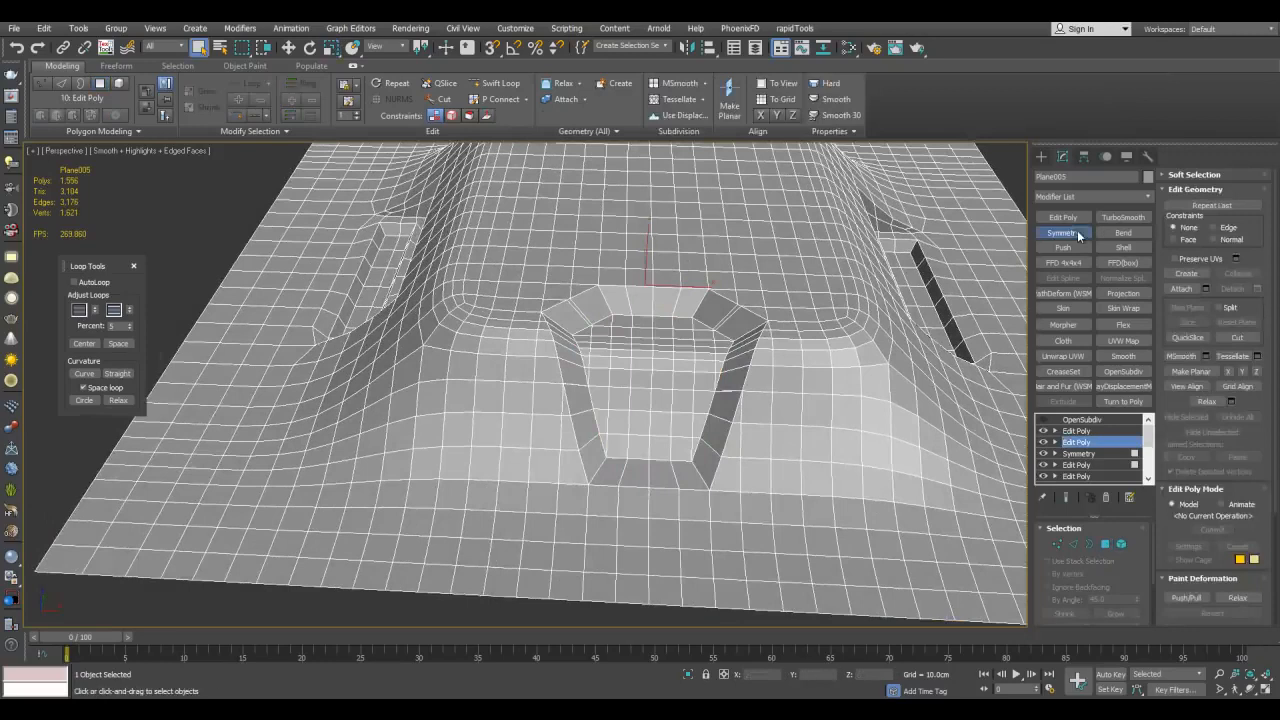
# Add a second Symmetry modifier above the Edit Poly that holds the tapered recess
pyautogui.click(1063, 232)
pyautogui.scroll(3, 633, 308)
pyautogui.moveTo(648, 338)
pyautogui.keyDown('alt'); pyautogui.mouseDown(button='middle')
pyautogui.moveTo(646, 326)
pyautogui.moveTo(651, 354)
pyautogui.moveTo(666, 323)
pyautogui.mouseUp(button='middle'); pyautogui.keyUp('alt')
pyautogui.scroll(-3, 830, 330)
pyautogui.keyDown('alt'); pyautogui.moveTo(830, 330); pyautogui.dragTo(878, 337, button='middle'); pyautogui.keyUp('alt')
# Turn on the plane's OpenSubdiv modifier and examine the smoothed recess with and without wireframe
pyautogui.press('F4')
pyautogui.click(974, 195)
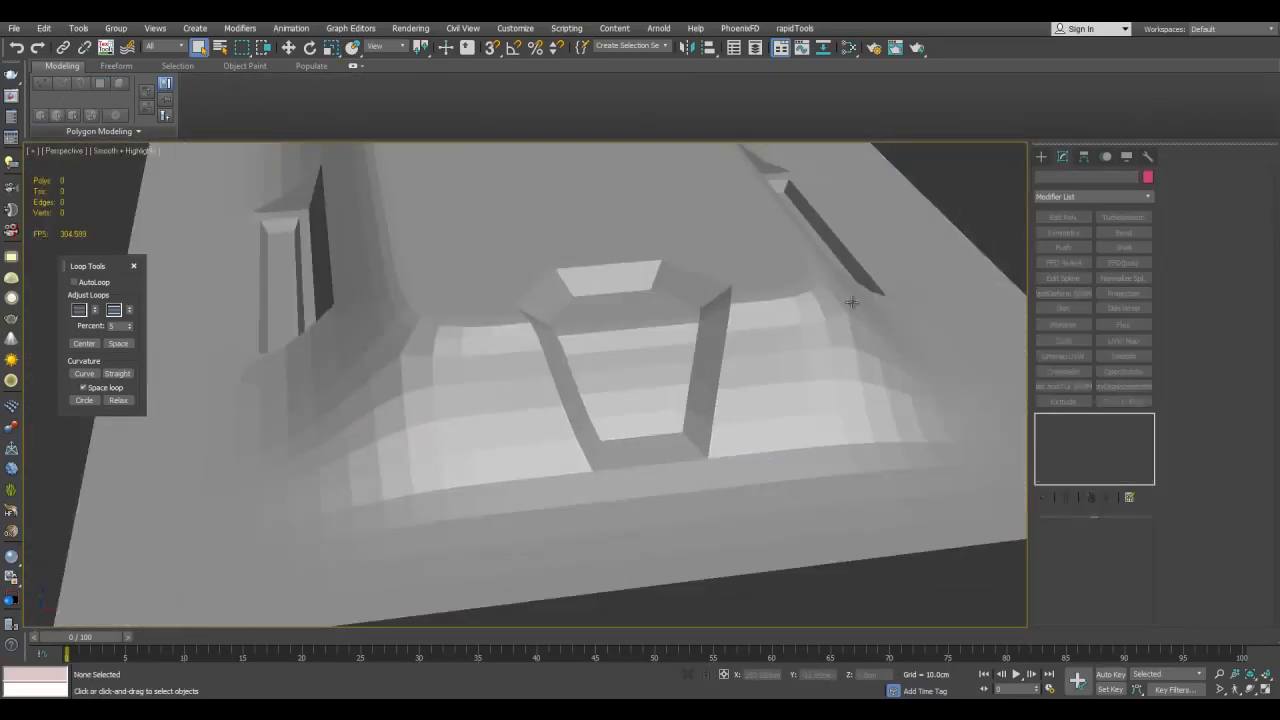
pyautogui.click(918, 261)
pyautogui.click(1043, 420)
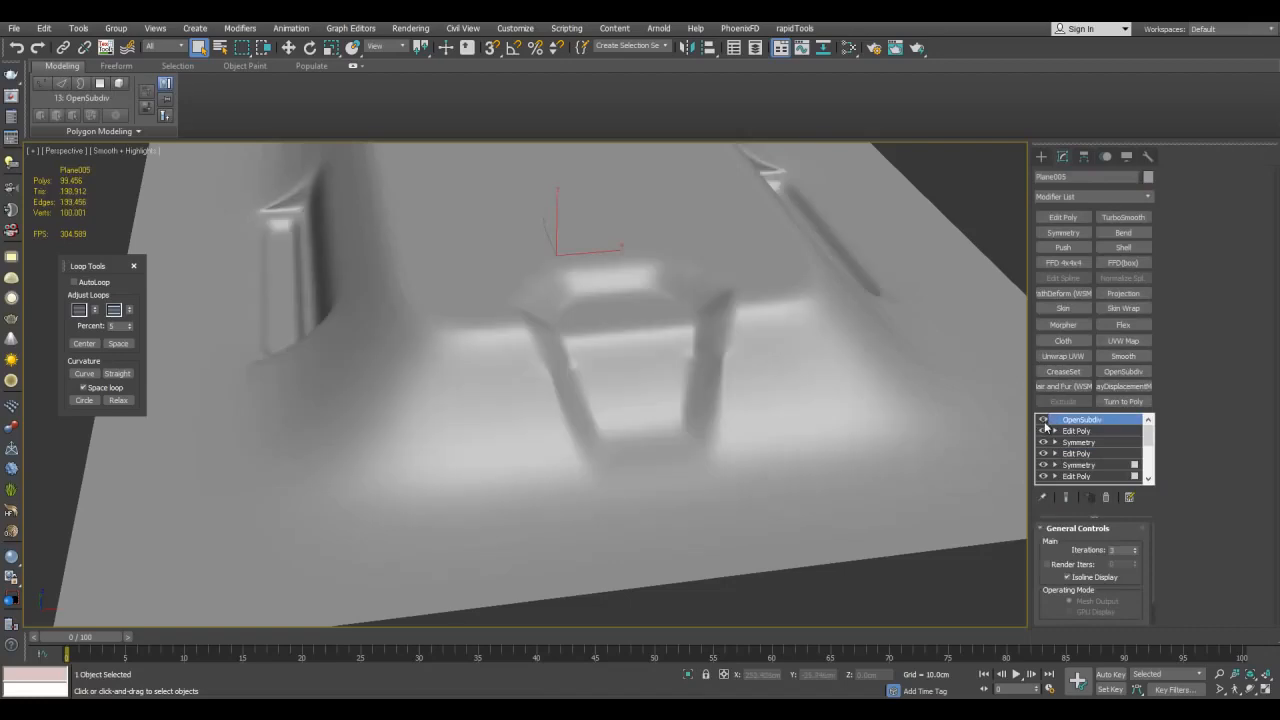
pyautogui.scroll(-3, 926, 404)
pyautogui.moveTo(926, 404)
pyautogui.keyDown('alt'); pyautogui.mouseDown(button='middle')
pyautogui.moveTo(904, 411)
pyautogui.moveTo(896, 395)
pyautogui.moveTo(922, 388)
pyautogui.mouseUp(button='middle'); pyautogui.keyUp('alt')
pyautogui.scroll(3, 922, 388)
pyautogui.press('F4')
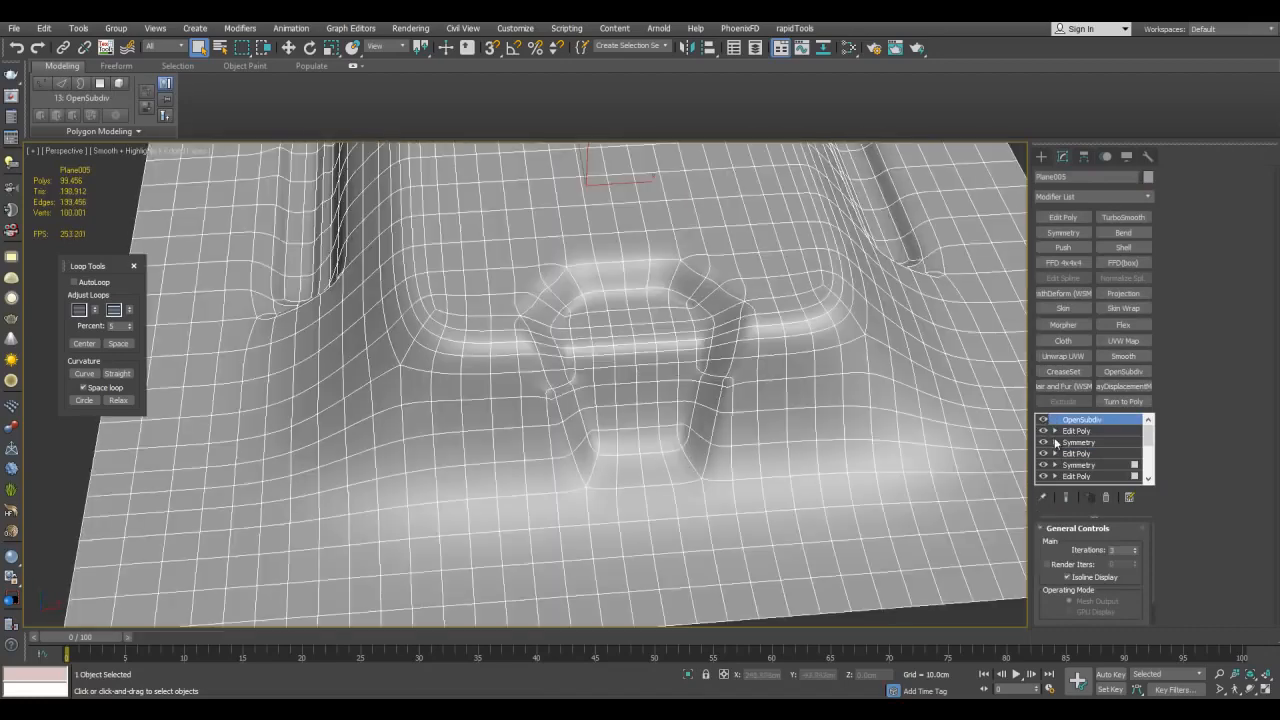
# In the recess's Edit Poly, target-weld the close vertex pairs at both ends of the double edge on the angled wall
pyautogui.click(1088, 455)
pyautogui.scroll(3, 773, 416)
pyautogui.scroll(3, 766, 397)
pyautogui.press('1')
pyautogui.scroll(4, 590, 370)
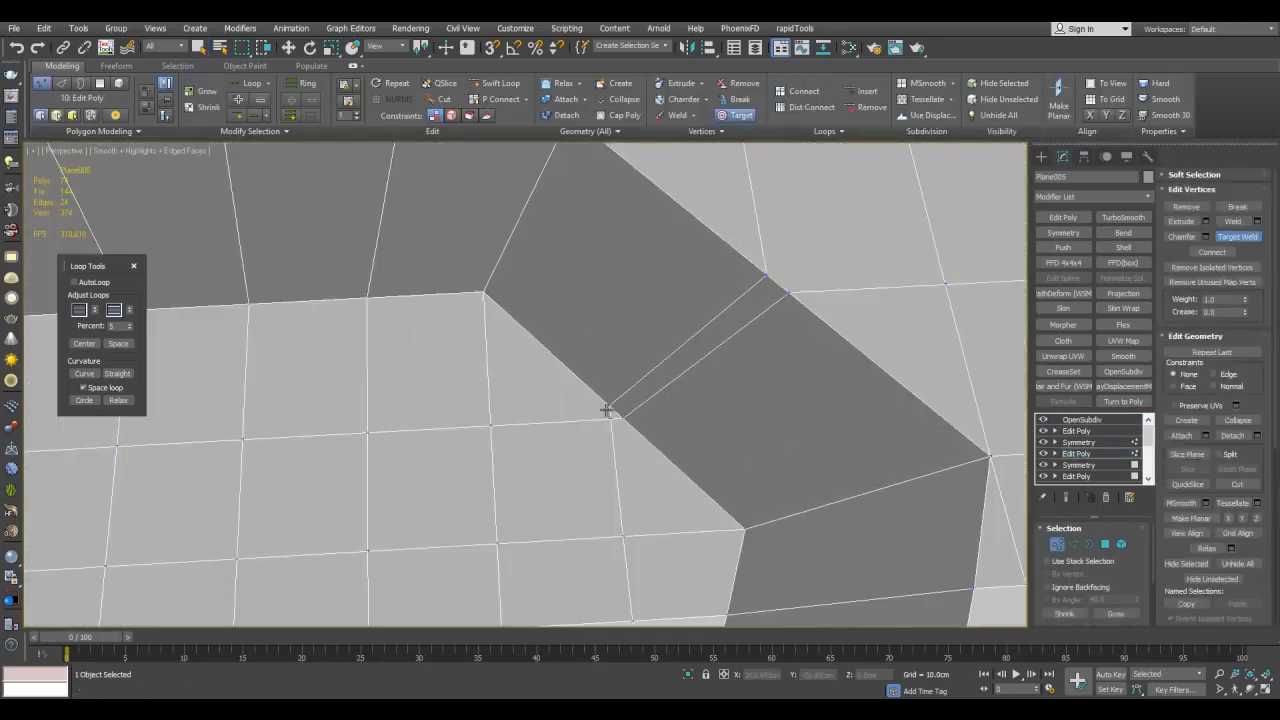
pyautogui.click(764, 278)
pyautogui.scroll(-5, 766, 286)
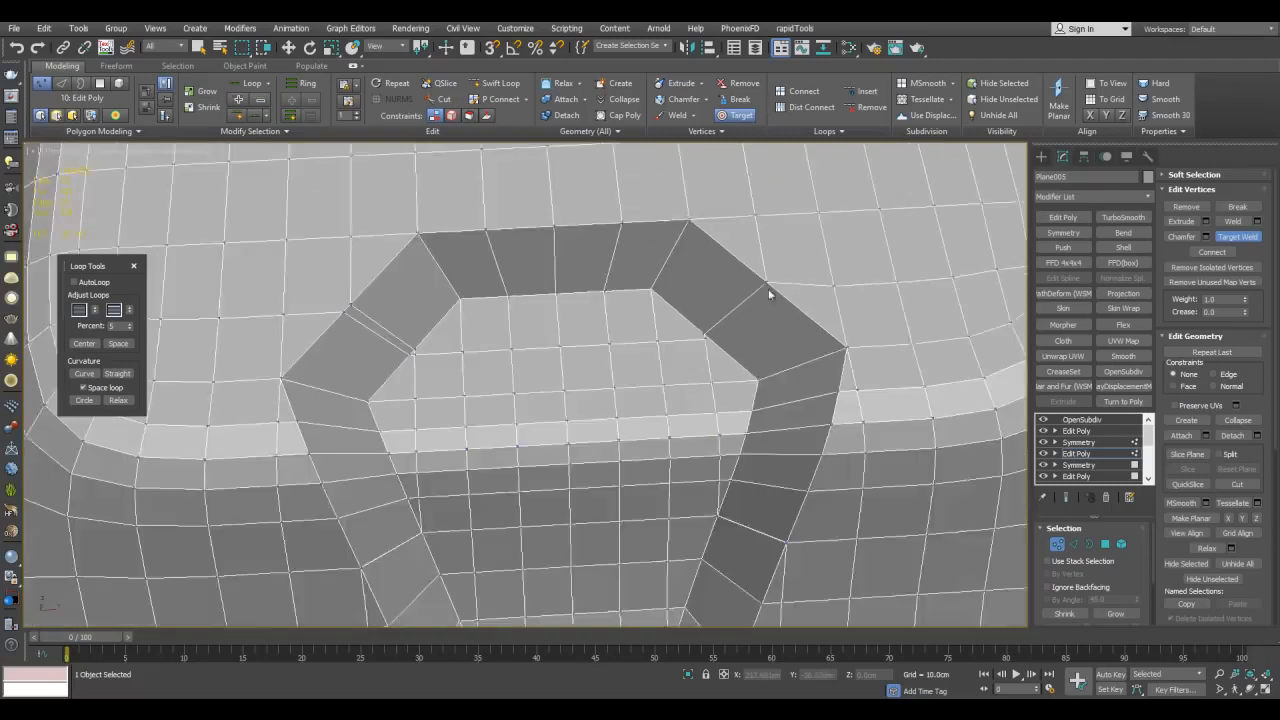
pyautogui.keyDown('alt'); pyautogui.moveTo(834, 362); pyautogui.dragTo(800, 308, button='middle'); pyautogui.keyUp('alt')
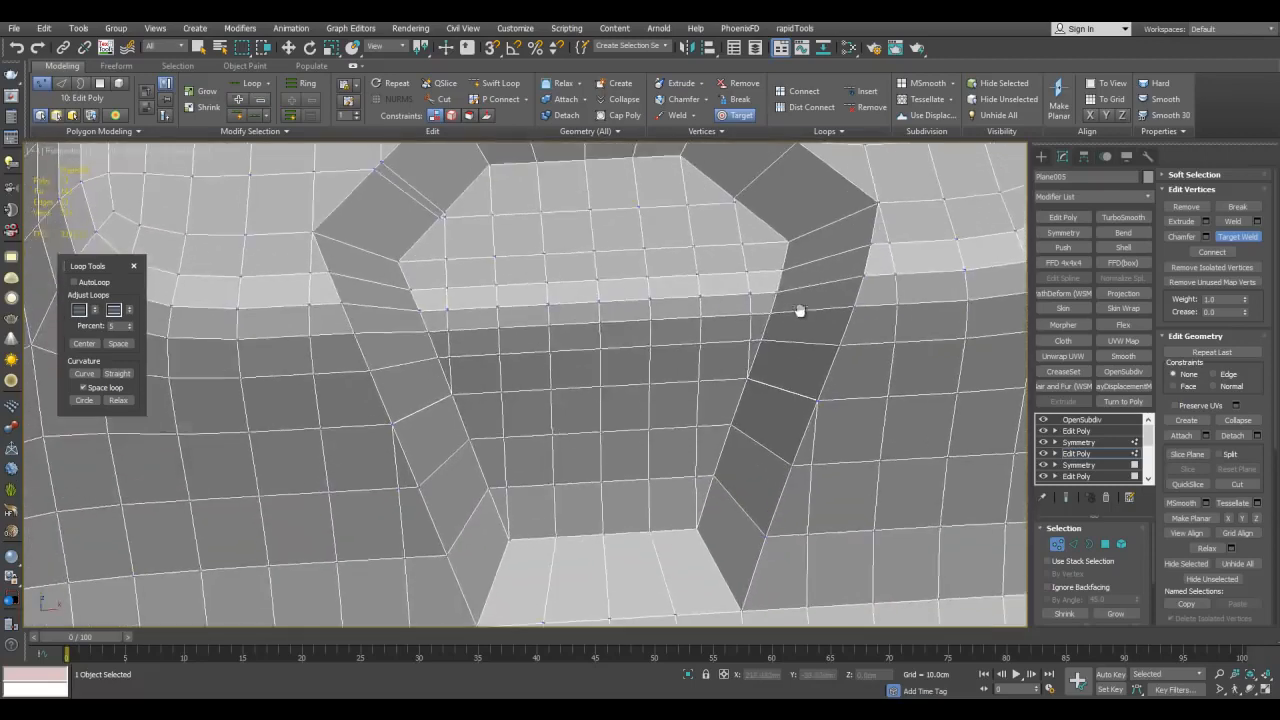
# Cut a two-segment edge path on the surface beside the recess's upper angled rim and connect its midpoint to the rim vertex
pyautogui.rightClick(758, 247)
pyautogui.scroll(4, 749, 264)
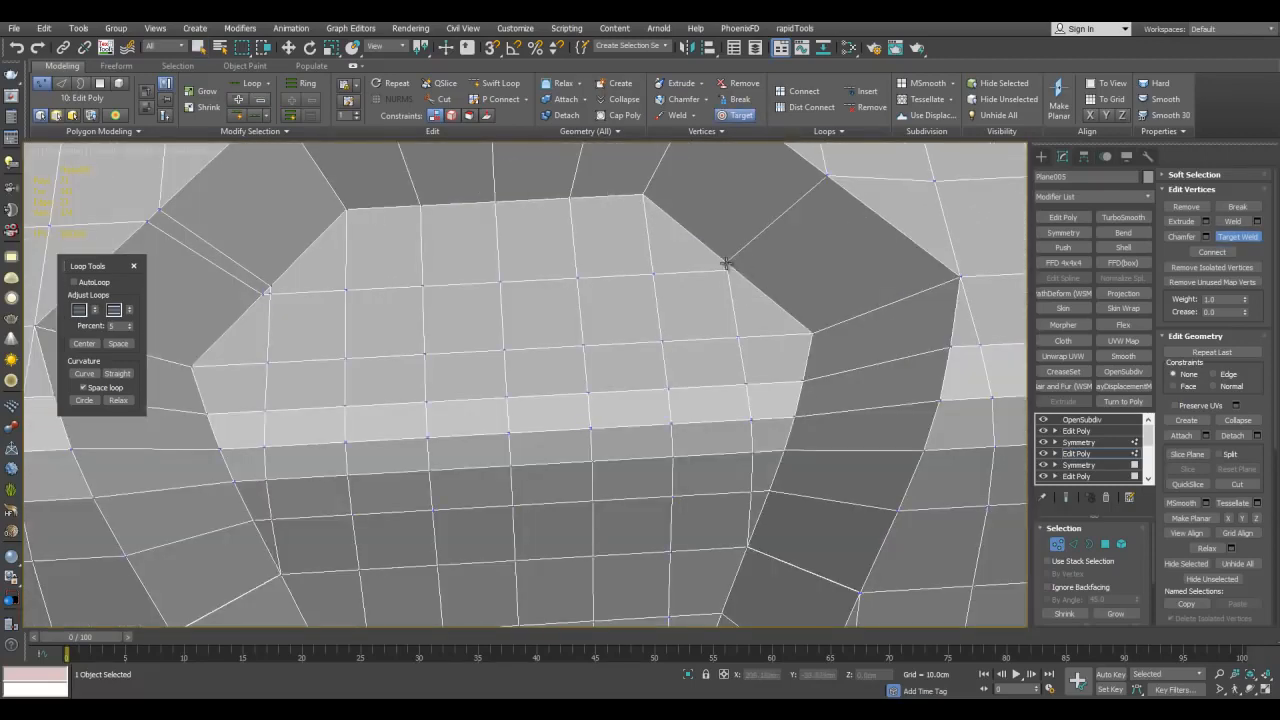
pyautogui.rightClick(726, 264)
pyautogui.scroll(-6, 783, 314)
pyautogui.scroll(3, 757, 285)
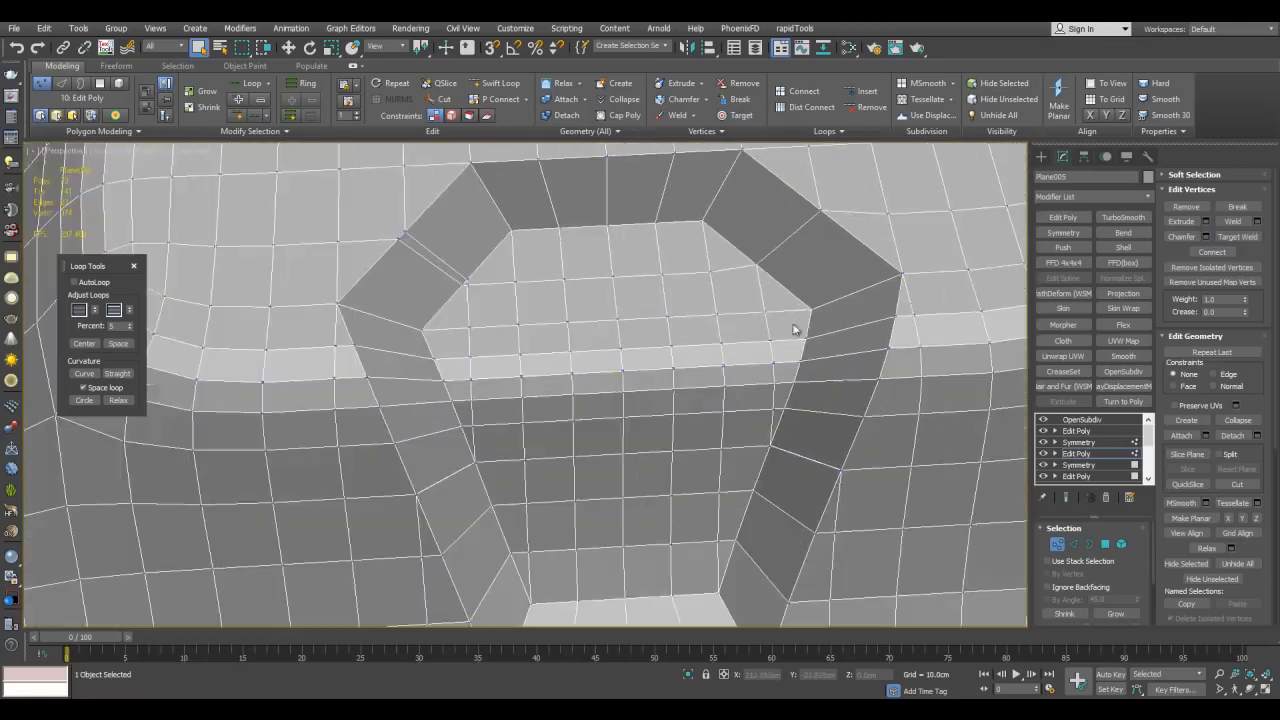
pyautogui.keyDown('alt'); pyautogui.moveTo(757, 285); pyautogui.dragTo(797, 291, button='middle'); pyautogui.keyUp('alt')
pyautogui.scroll(3, 774, 323)
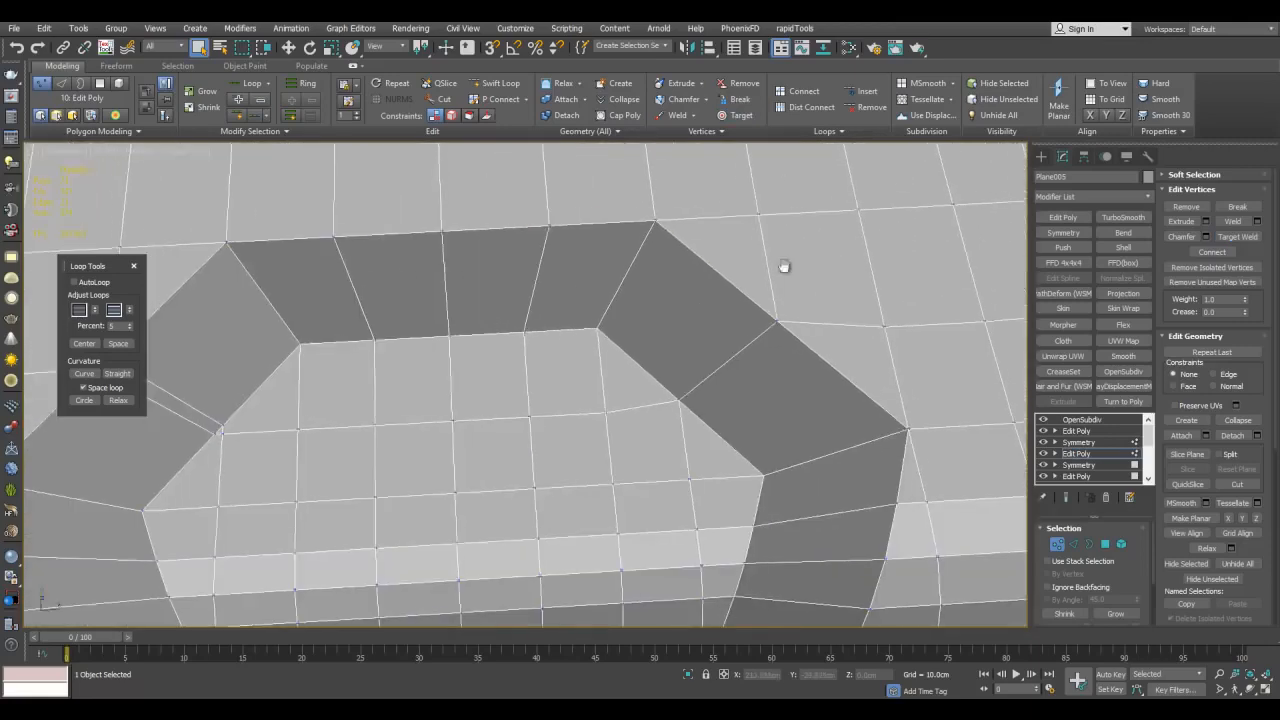
pyautogui.hotkey('alt', 'c')
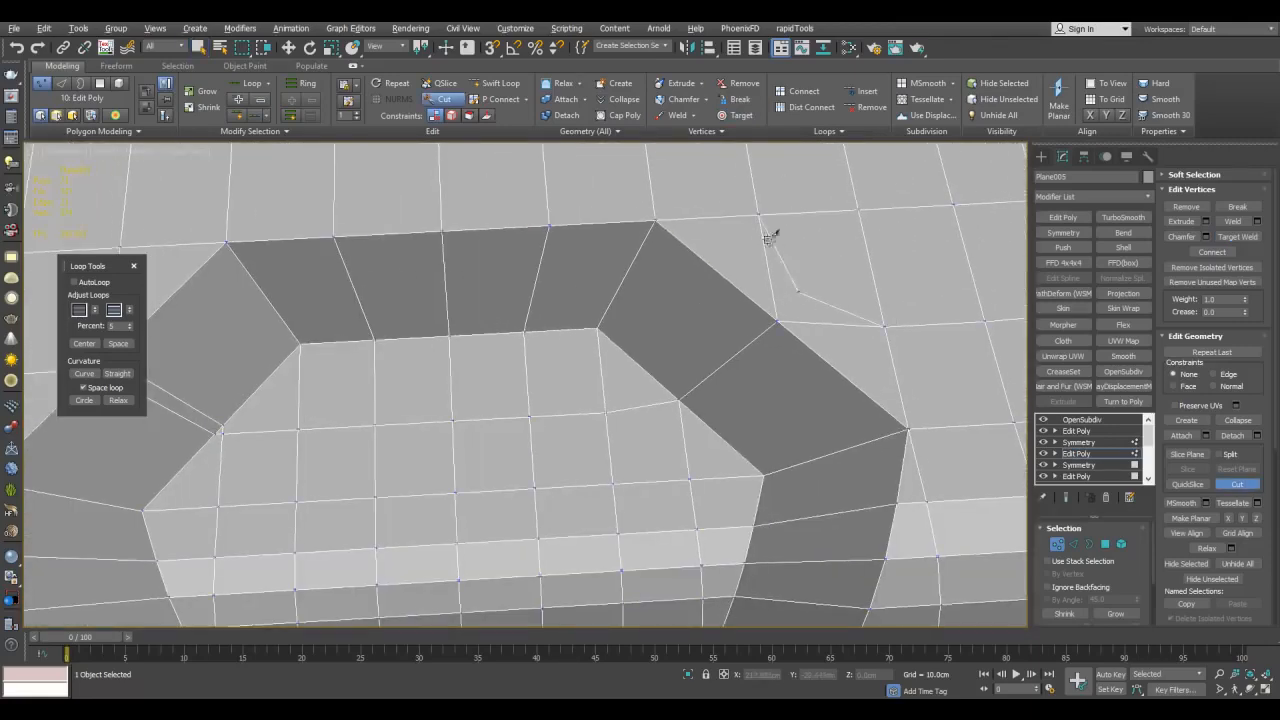
pyautogui.rightClick(812, 277)
pyautogui.moveTo(812, 277); pyautogui.dragTo(759, 341)
pyautogui.hotkey('ctrl', 'shift', 'e')
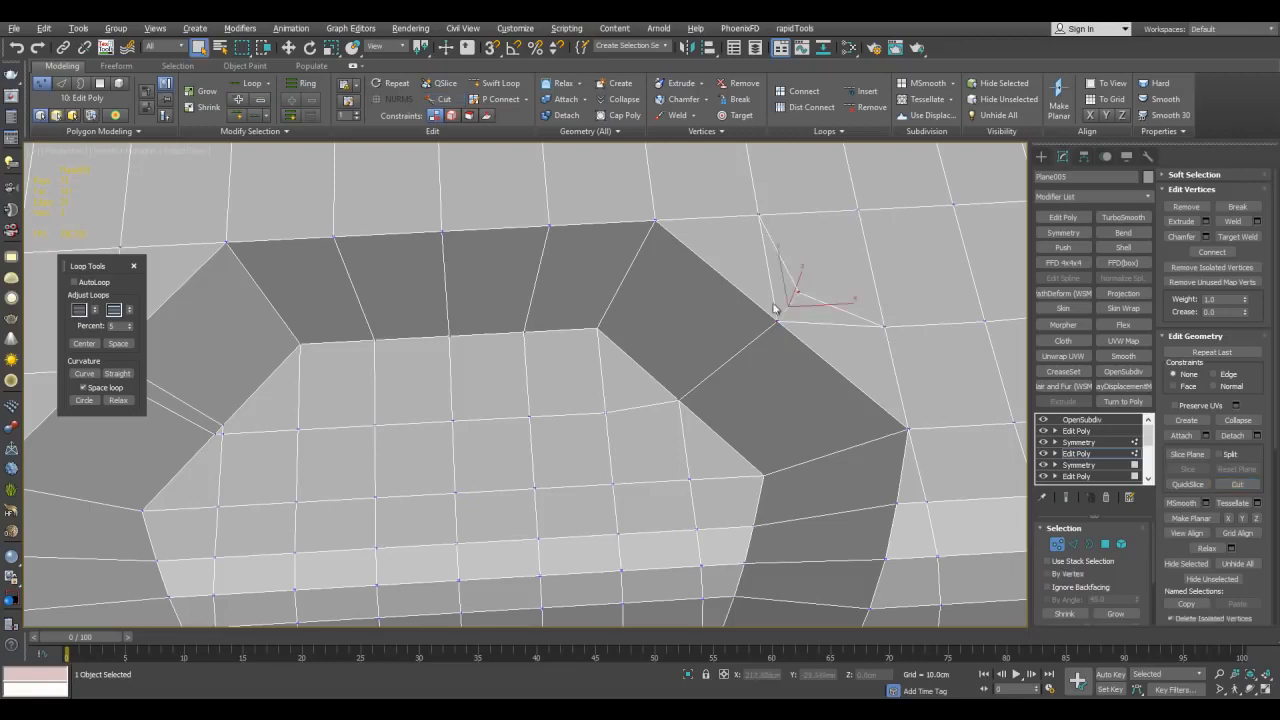
# Remove the old edges between the rim vertex and the surrounding surface, keeping the newly cut path
pyautogui.press('2')
pyautogui.click(773, 299)
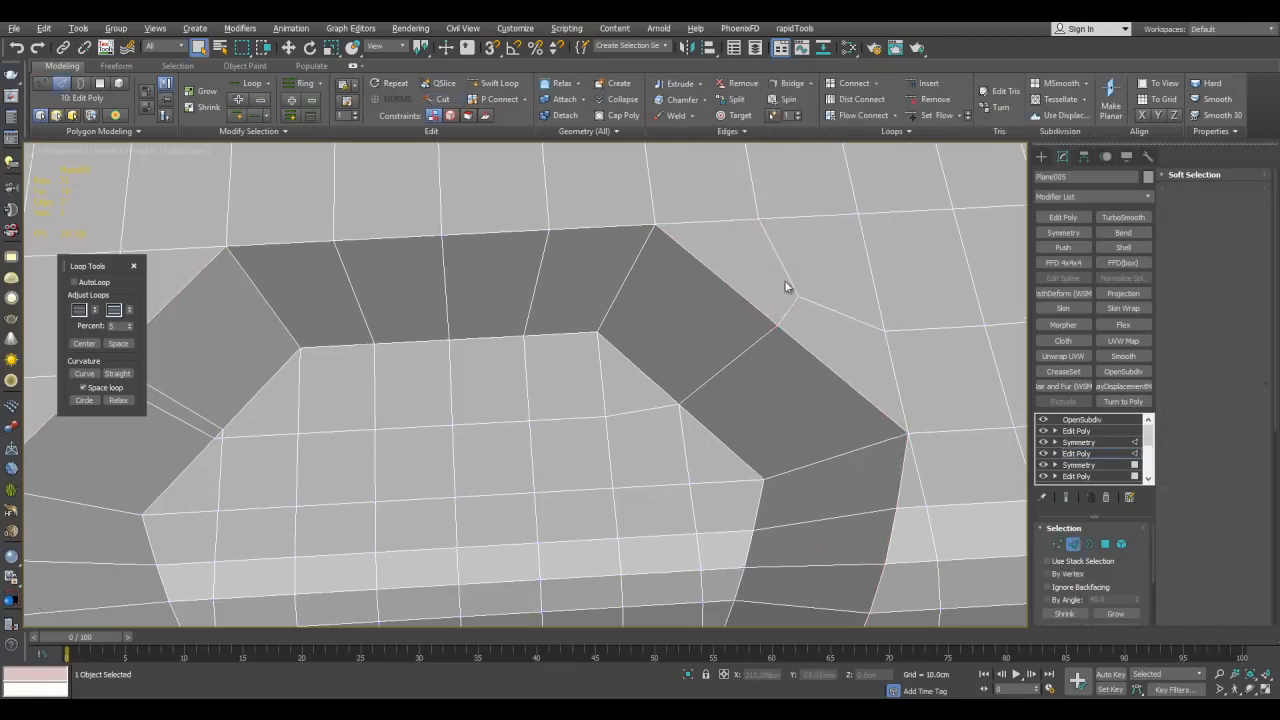
pyautogui.press('4')
pyautogui.click(822, 361)
pyautogui.press('1')
# Reroute the inner corner of the recess floor with a cut path joined to the corner vertex, and remove the old edges
pyautogui.moveTo(706, 492); pyautogui.dragTo(774, 393, button='middle')
pyautogui.scroll(3, 774, 393)
pyautogui.press('4')
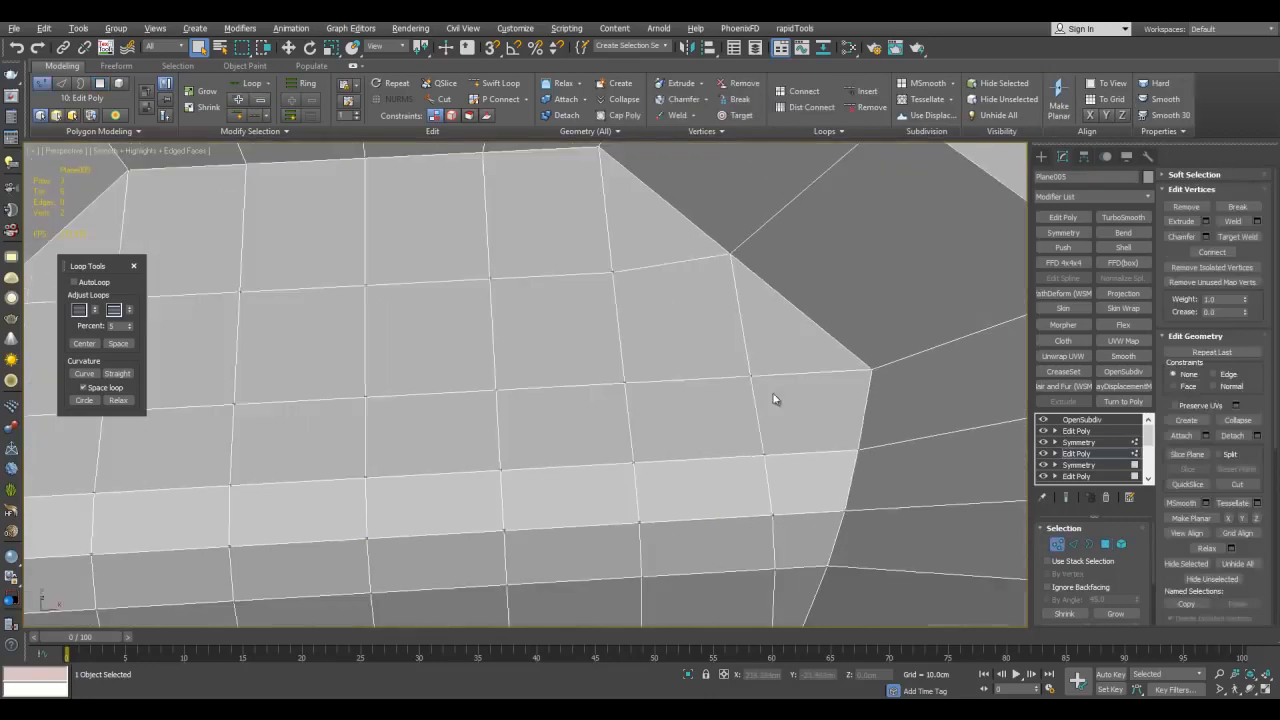
pyautogui.press('4')
pyautogui.click(665, 240)
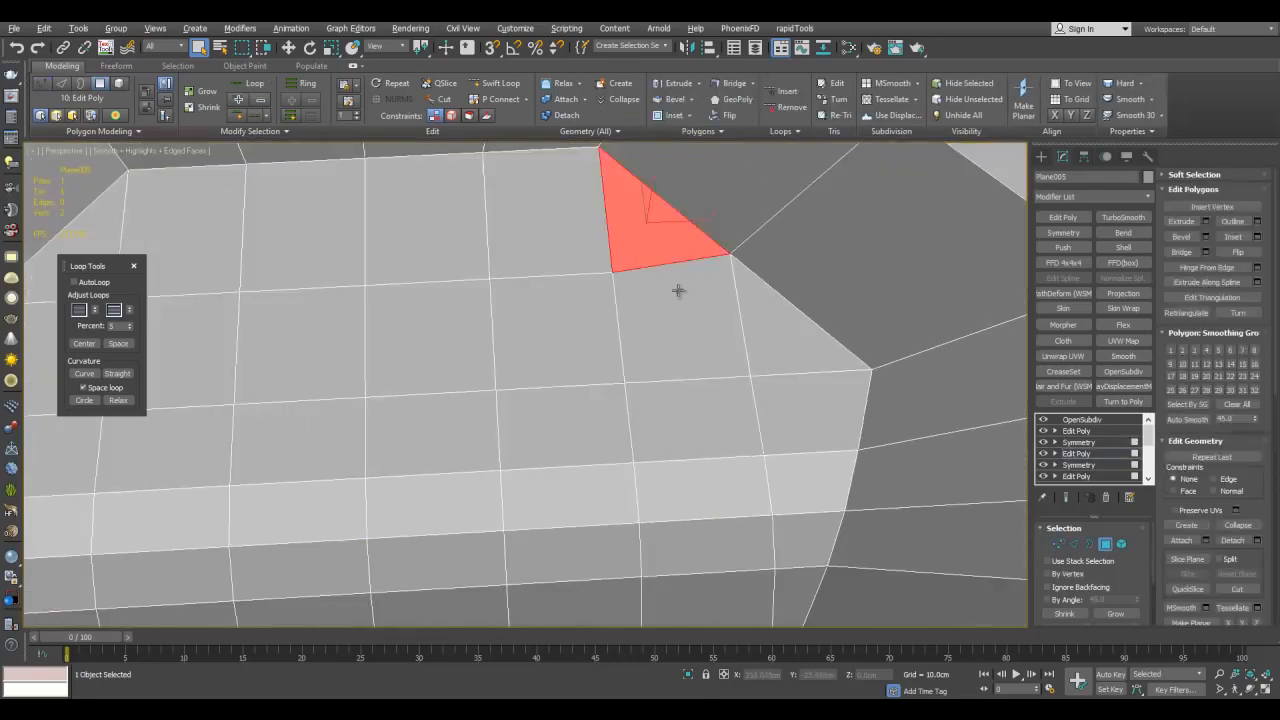
pyautogui.click(680, 290)
pyautogui.click(764, 336)
pyautogui.press('1')
pyautogui.hotkey('alt', 'c')
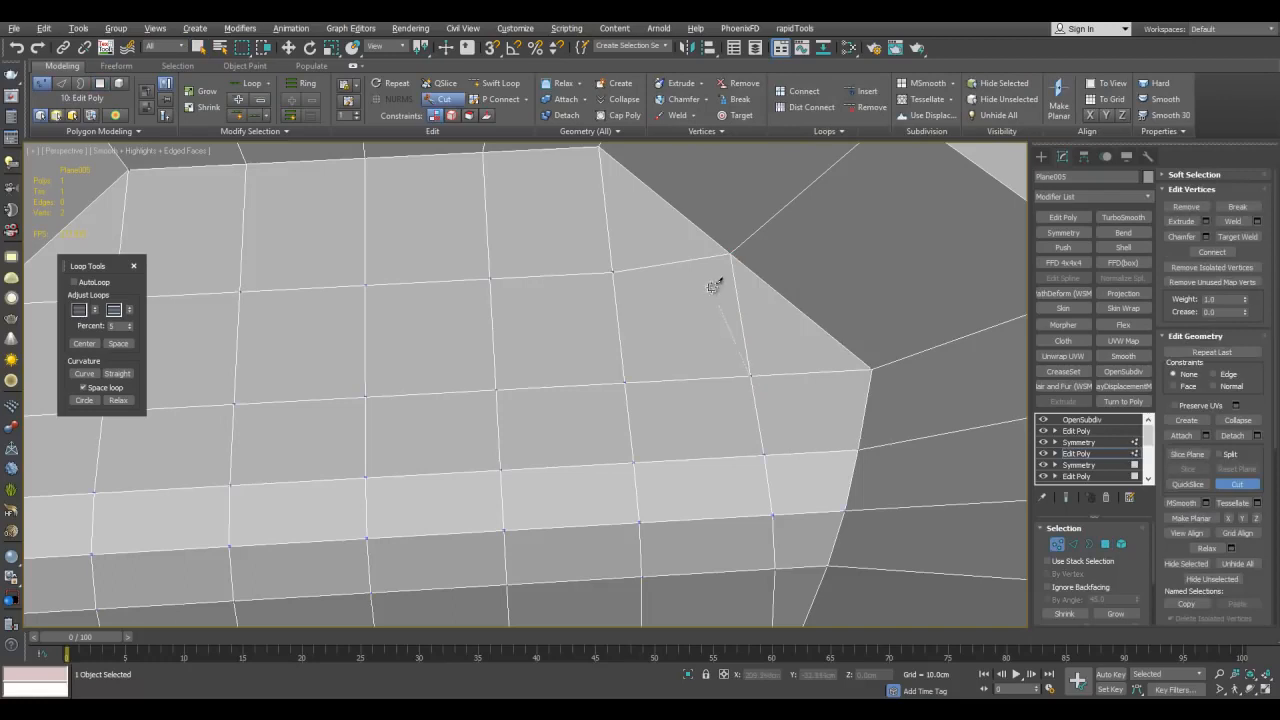
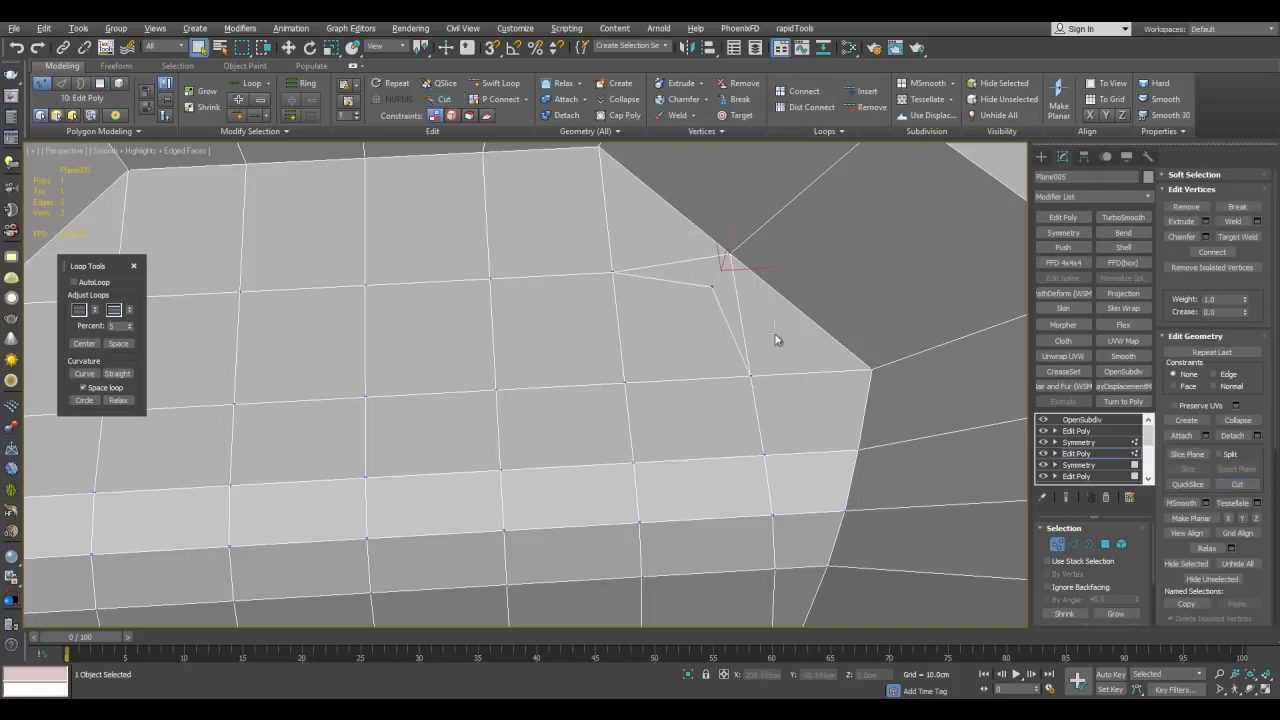
pyautogui.press('2')
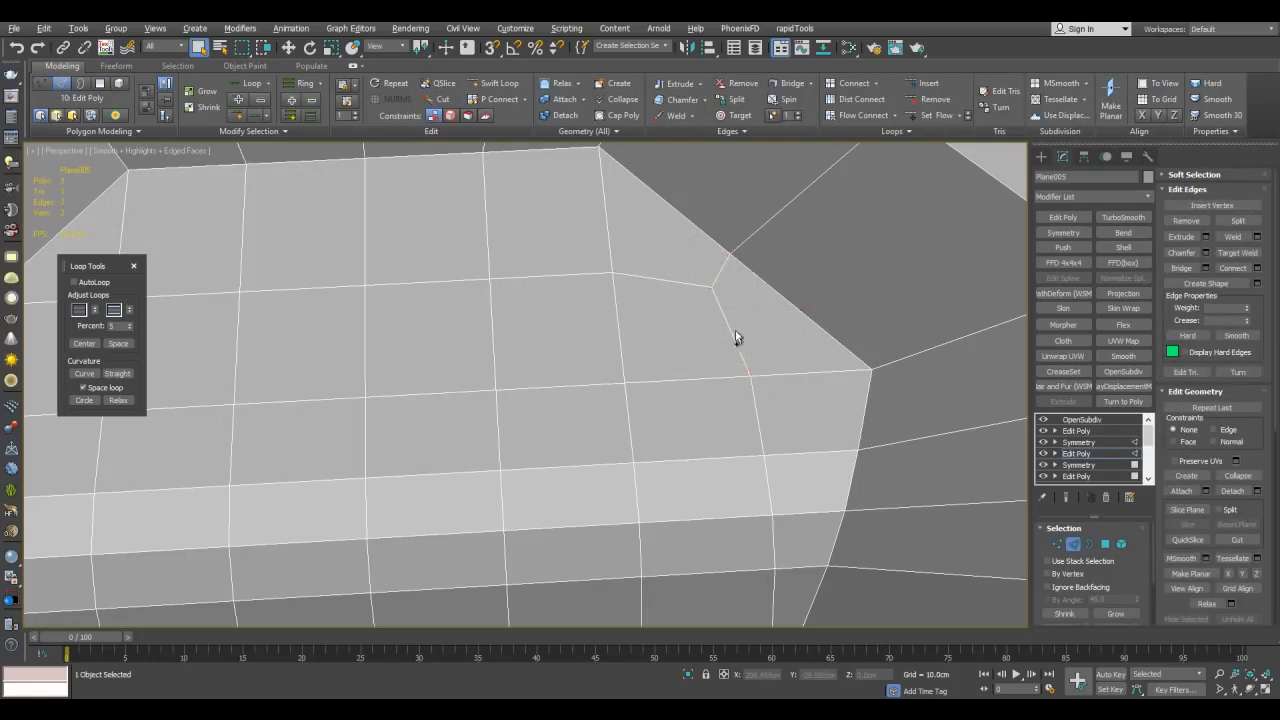
pyautogui.hotkey('ctrl', 'BackSpace')
# Cut a new edge line down the recess floor beside the angled wall to its lower corner
pyautogui.scroll(-5, 750, 318)
pyautogui.scroll(2, 776, 364)
pyautogui.moveTo(767, 370)
pyautogui.mouseDown(button='middle')
pyautogui.moveTo(766, 333)
pyautogui.moveTo(774, 365)
pyautogui.mouseUp(button='middle')
pyautogui.press('1')
pyautogui.press('4')
pyautogui.click(746, 321)
pyautogui.press('1')
pyautogui.hotkey('alt', 'c')
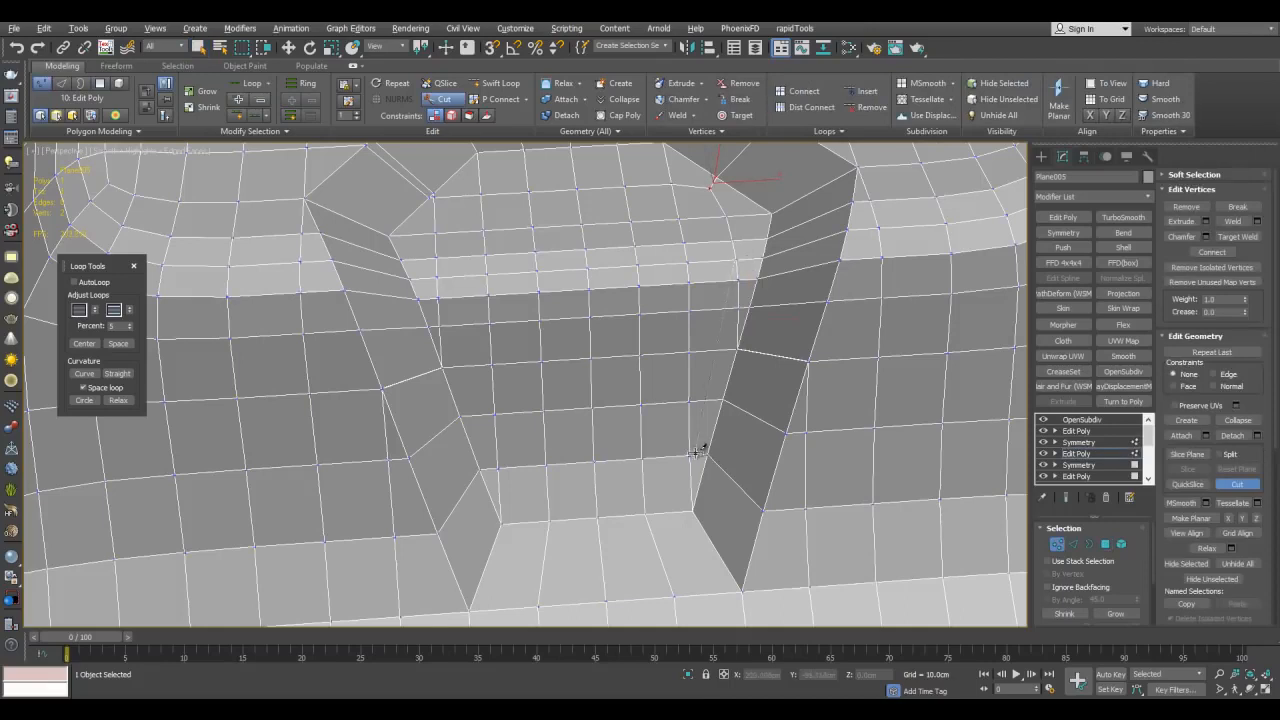
# With the Face constraint active, slide the new edge line's lower vertex away from the wall and check the surrounding polygons
pyautogui.press('2')
pyautogui.doubleClick(738, 325)
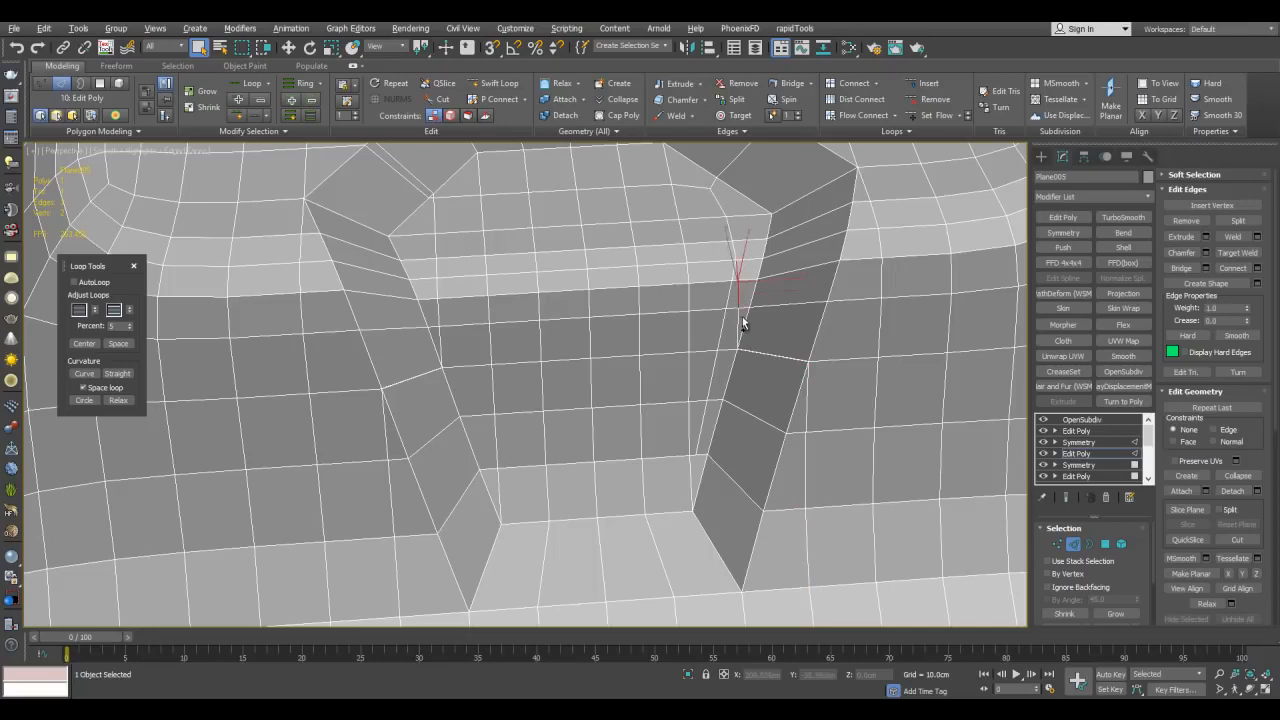
pyautogui.keyDown('ctrl'); pyautogui.click(740, 316); pyautogui.keyUp('ctrl')
pyautogui.scroll(4, 690, 485)
pyautogui.press('1')
pyautogui.press('w')
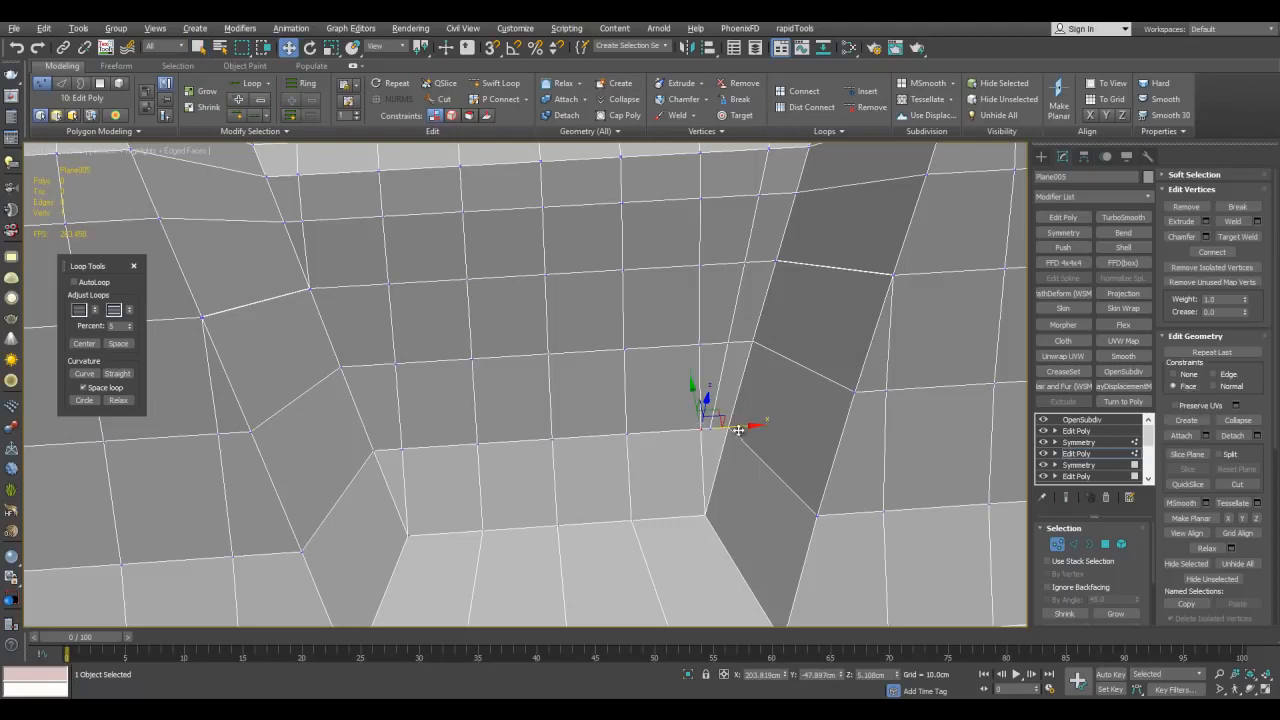
pyautogui.moveTo(712, 430)
pyautogui.mouseDown()
pyautogui.moveTo(698, 412)
pyautogui.moveTo(714, 428)
pyautogui.moveTo(727, 376)
pyautogui.moveTo(691, 439)
pyautogui.moveTo(704, 430)
pyautogui.mouseUp()
pyautogui.press('4')
pyautogui.press('q')
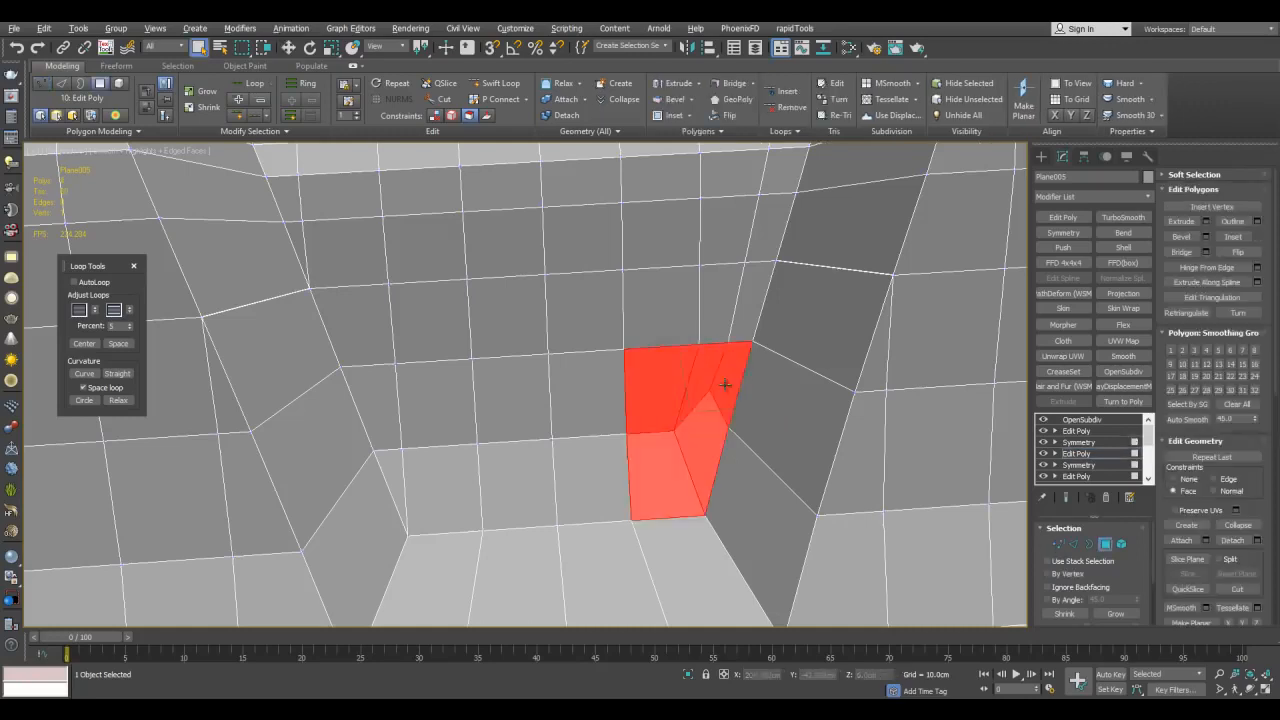
pyautogui.keyDown('ctrl'); pyautogui.click(724, 385); pyautogui.keyUp('ctrl')
# Weld the coincident vertices at both ends of the doubled wall edge with a 0.1 cm threshold
pyautogui.keyDown('alt'); pyautogui.moveTo(760, 374); pyautogui.dragTo(787, 386, button='middle'); pyautogui.keyUp('alt')
pyautogui.scroll(3, 866, 313)
pyautogui.moveTo(866, 313); pyautogui.dragTo(797, 383, button='middle')
pyautogui.press('1')
pyautogui.scroll(3, 748, 352)
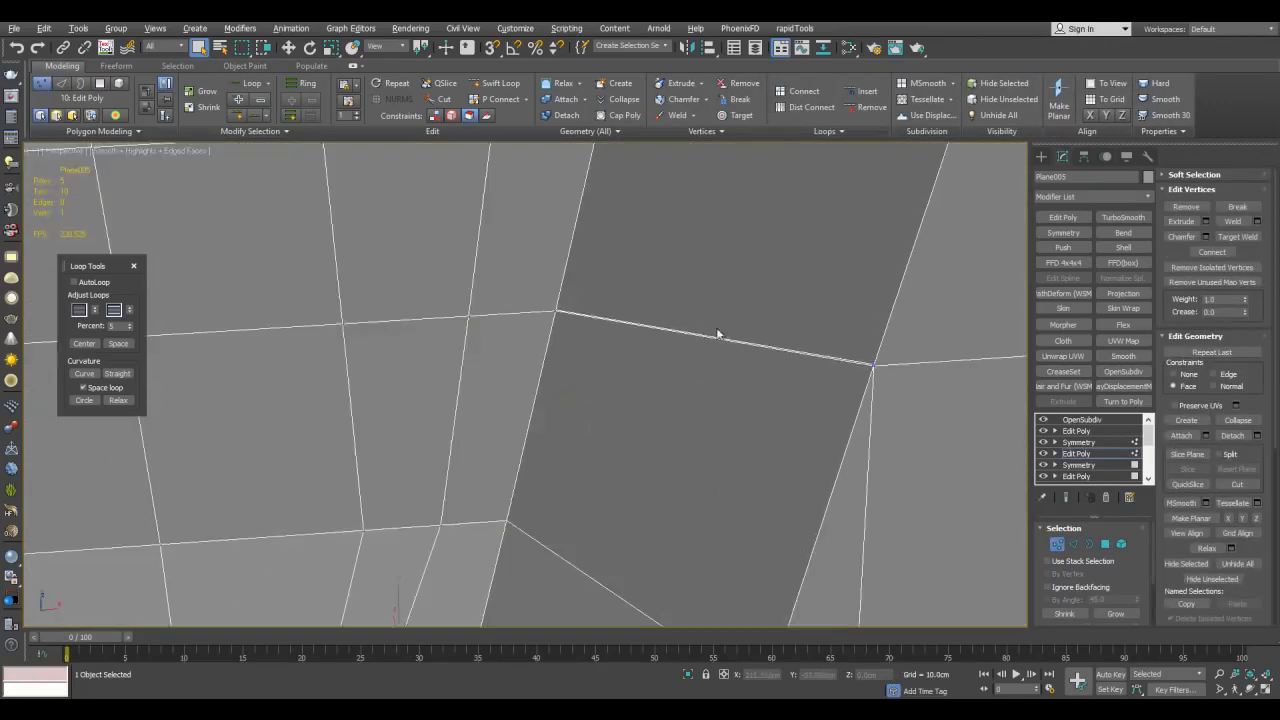
pyautogui.scroll(-3, 712, 329)
pyautogui.scroll(-3, 695, 338)
pyautogui.scroll(5, 591, 330)
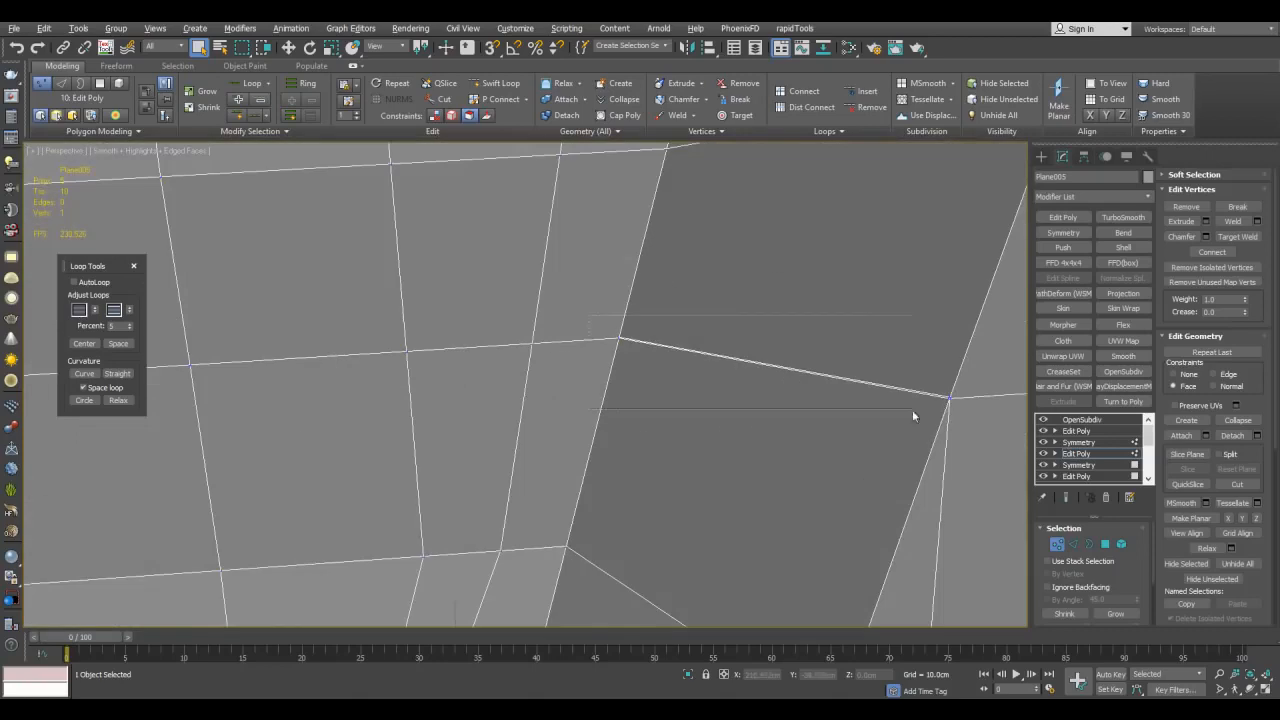
pyautogui.click(1257, 222)
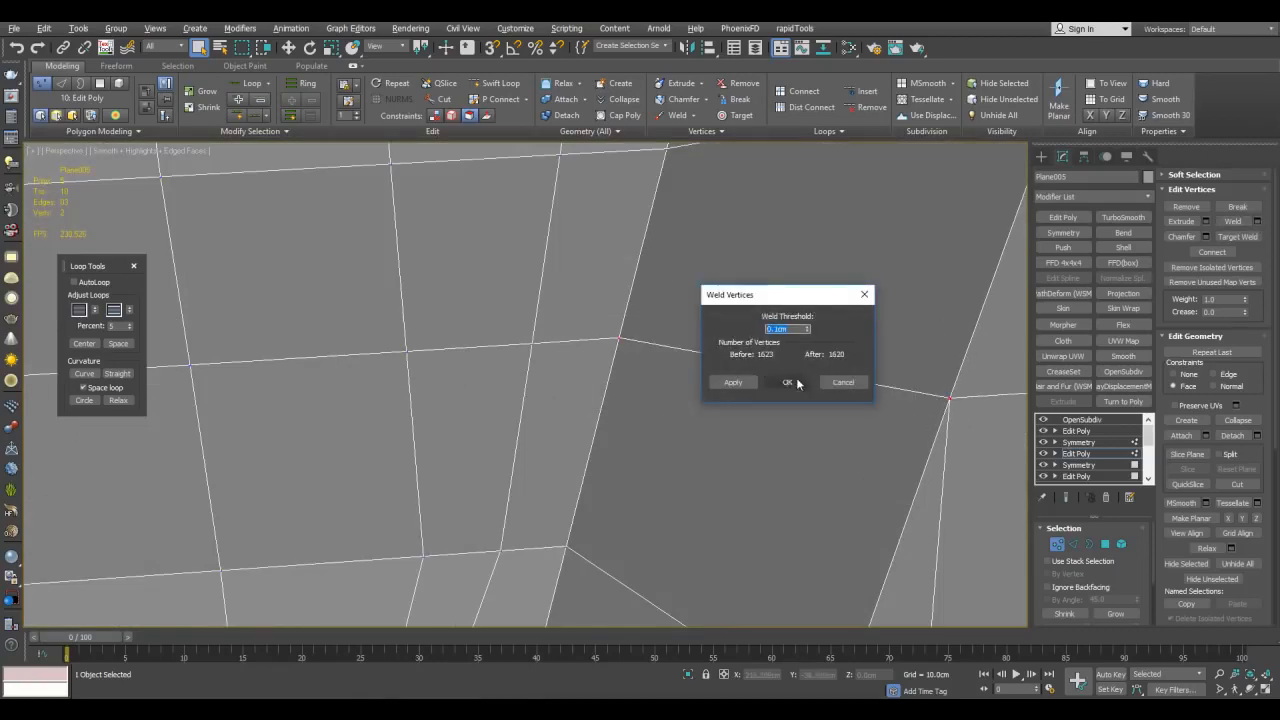
pyautogui.click(798, 382)
# Select the recess's ring of wall polygons, convert it to its outline edges and set their crease to about 0.37
pyautogui.scroll(-5, 808, 386)
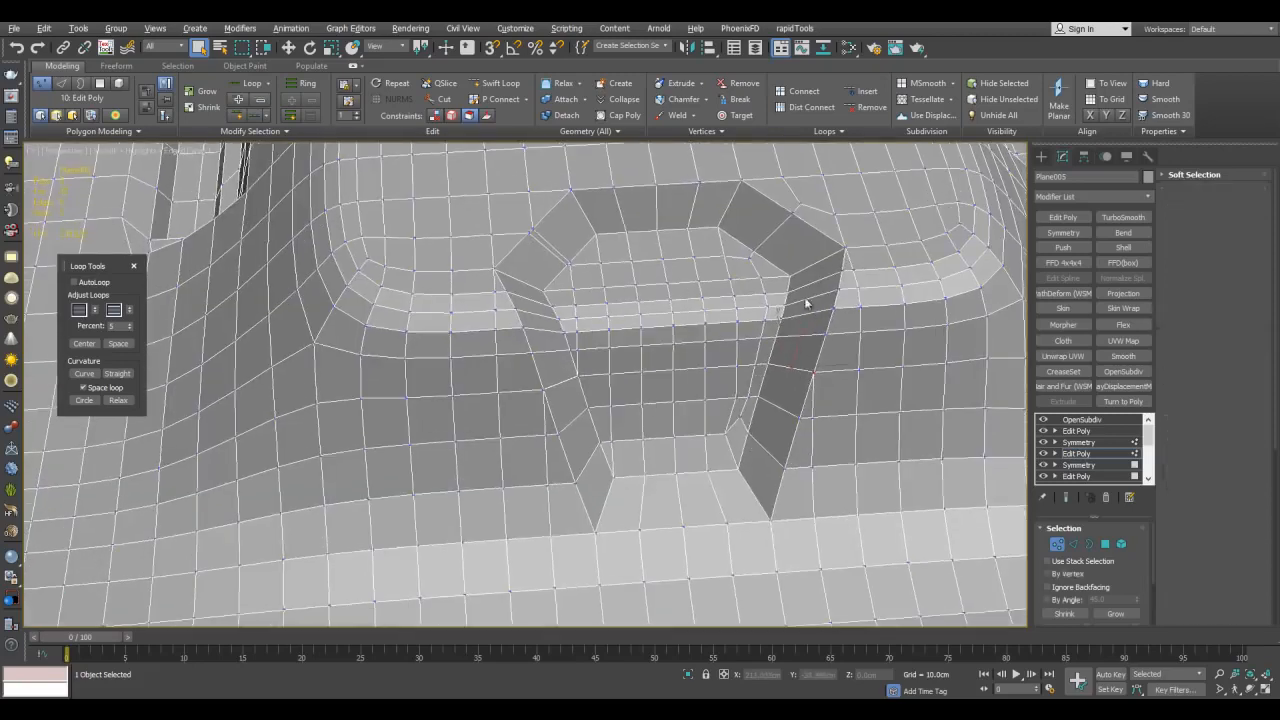
pyautogui.press('4')
pyautogui.click(810, 270)
pyautogui.keyDown('shift'); pyautogui.click(810, 270); pyautogui.keyUp('shift')
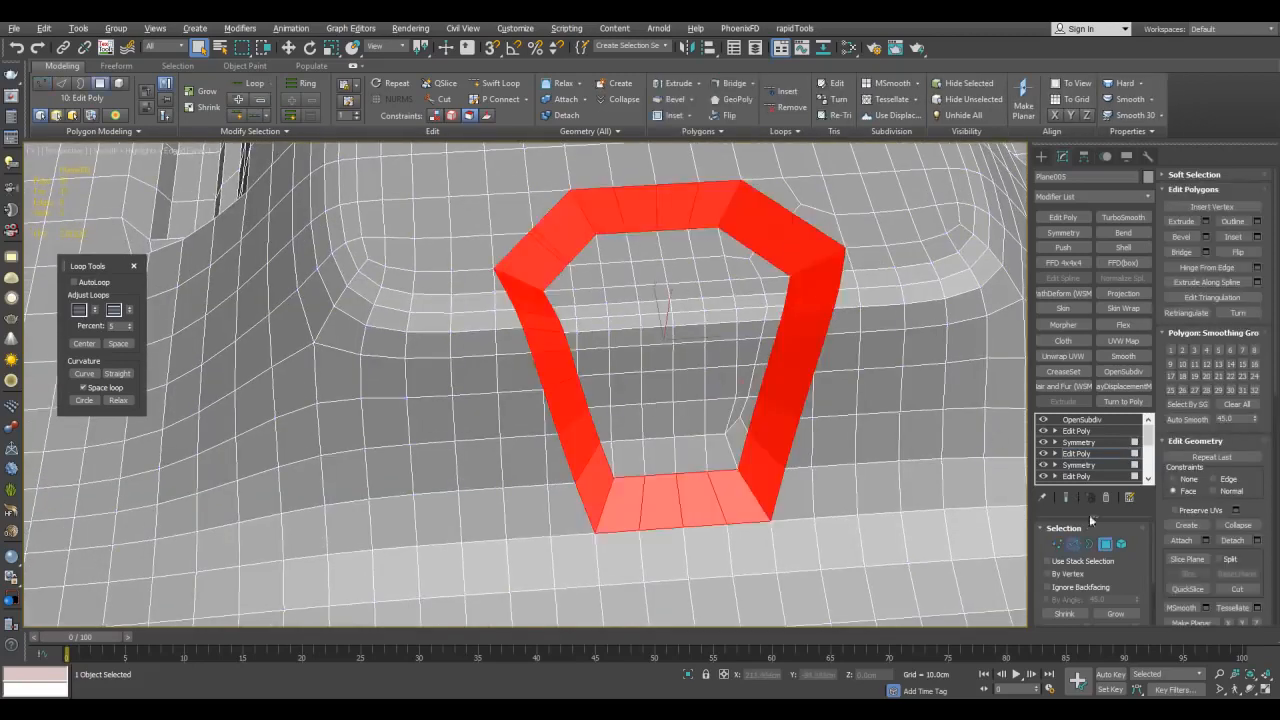
pyautogui.keyDown('ctrl'); pyautogui.keyDown('shift'); pyautogui.click(1073, 544); pyautogui.keyUp('shift'); pyautogui.keyUp('ctrl')
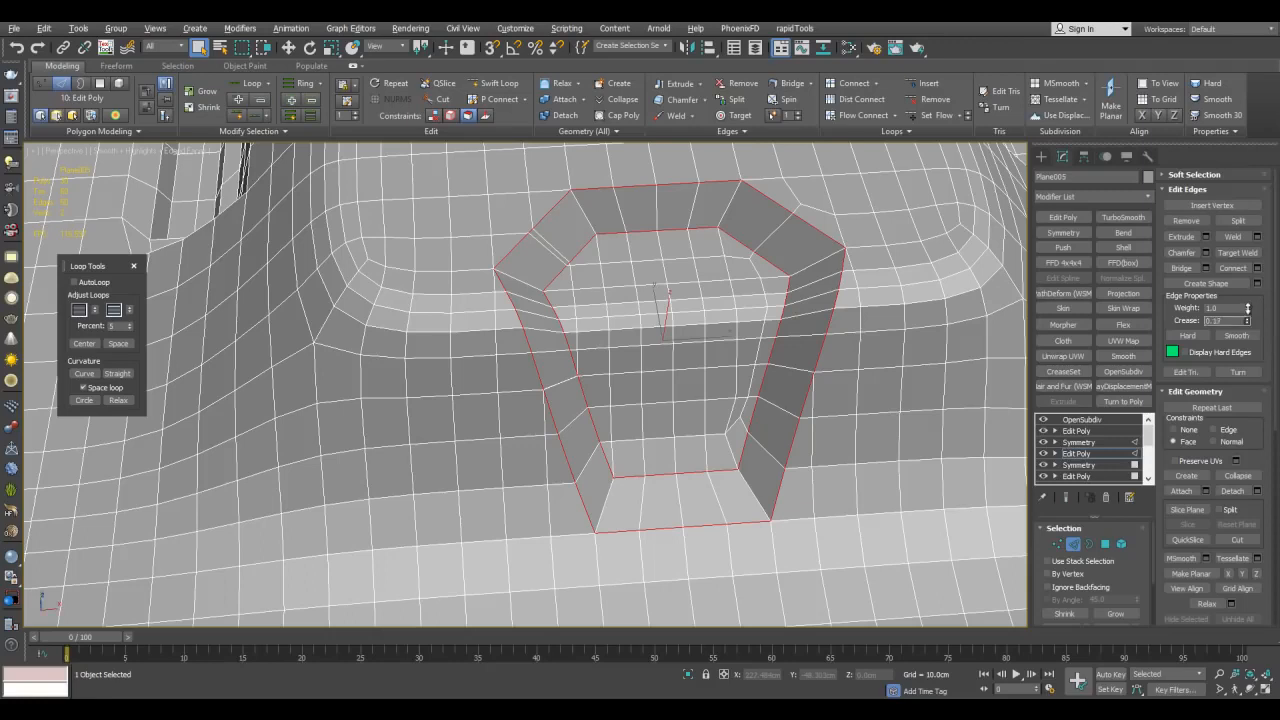
pyautogui.scroll(-5, 1003, 330)
pyautogui.press('2')
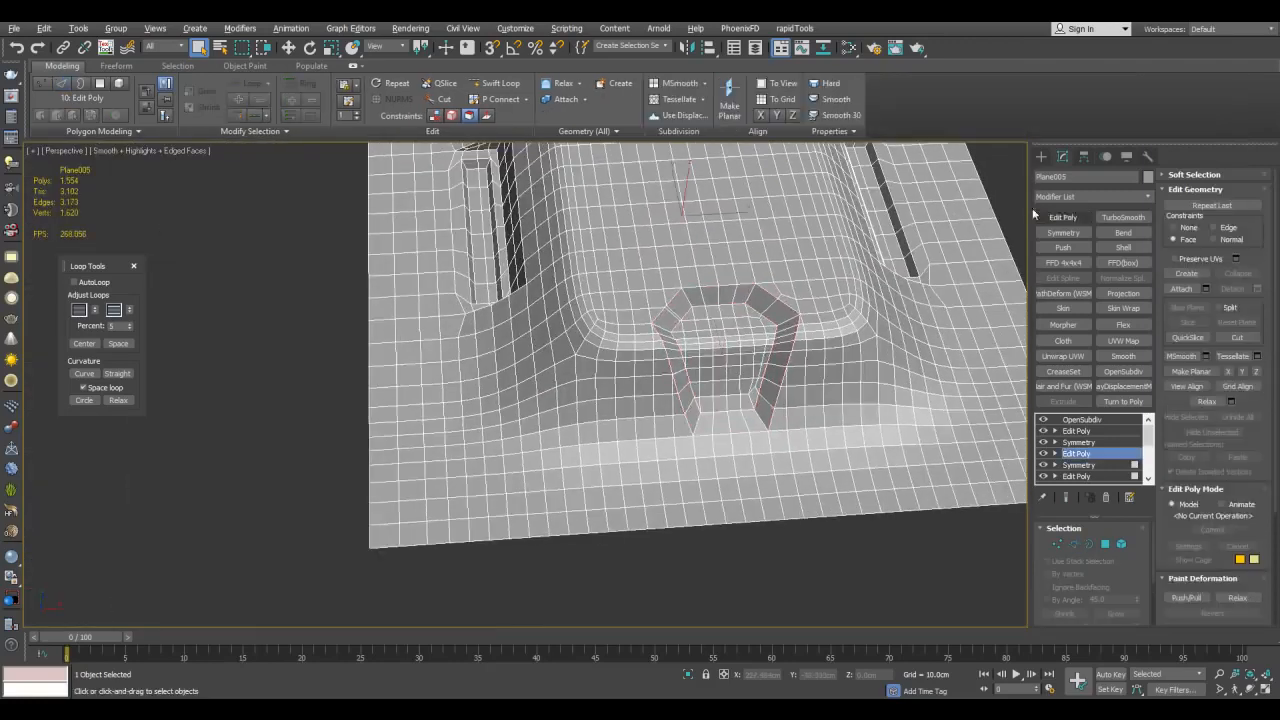
# Examine the smoothed recess up close with and without the wireframe
pyautogui.click(1012, 197)
pyautogui.press('F4')
pyautogui.keyDown('alt'); pyautogui.moveTo(807, 284); pyautogui.dragTo(800, 329, button='middle'); pyautogui.keyUp('alt')
pyautogui.scroll(-5, 800, 349)
pyautogui.scroll(7, 808, 349)
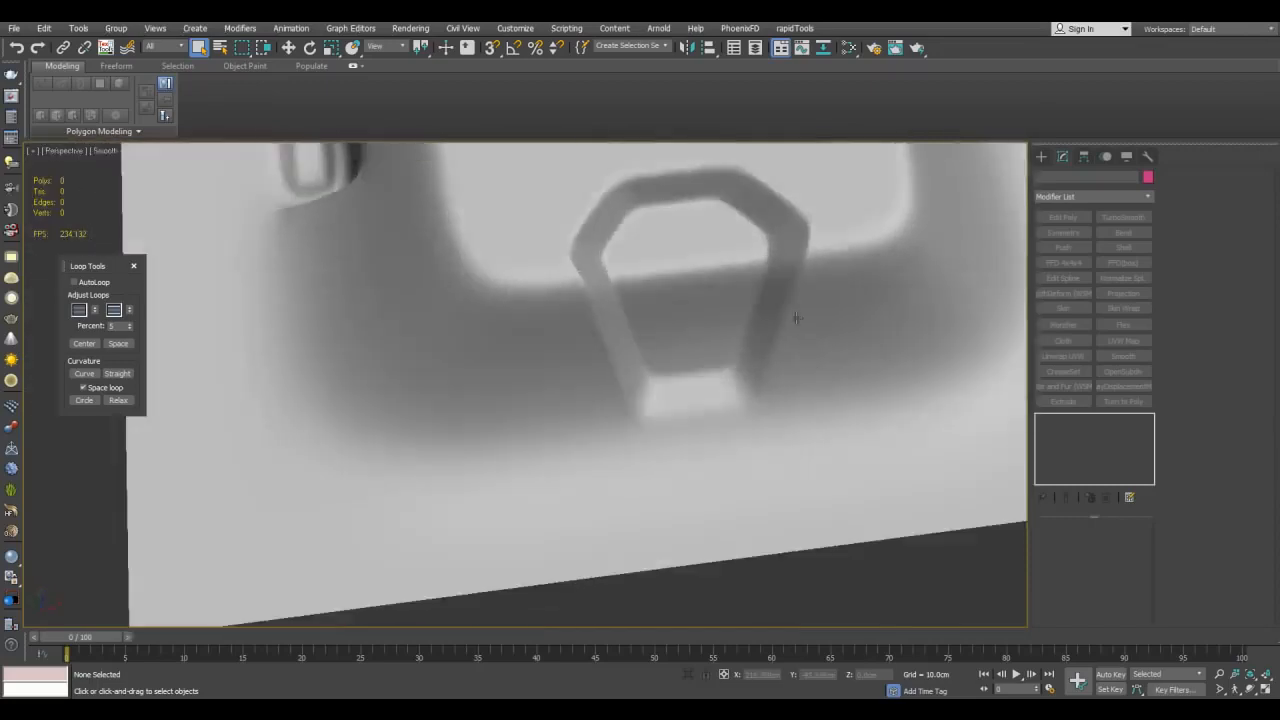
pyautogui.scroll(5, 790, 332)
pyautogui.press('F4')
# In the recess's Edit Poly, select the central two-column block of floor polygons and bevel it
pyautogui.click(749, 349)
pyautogui.click(1084, 452)
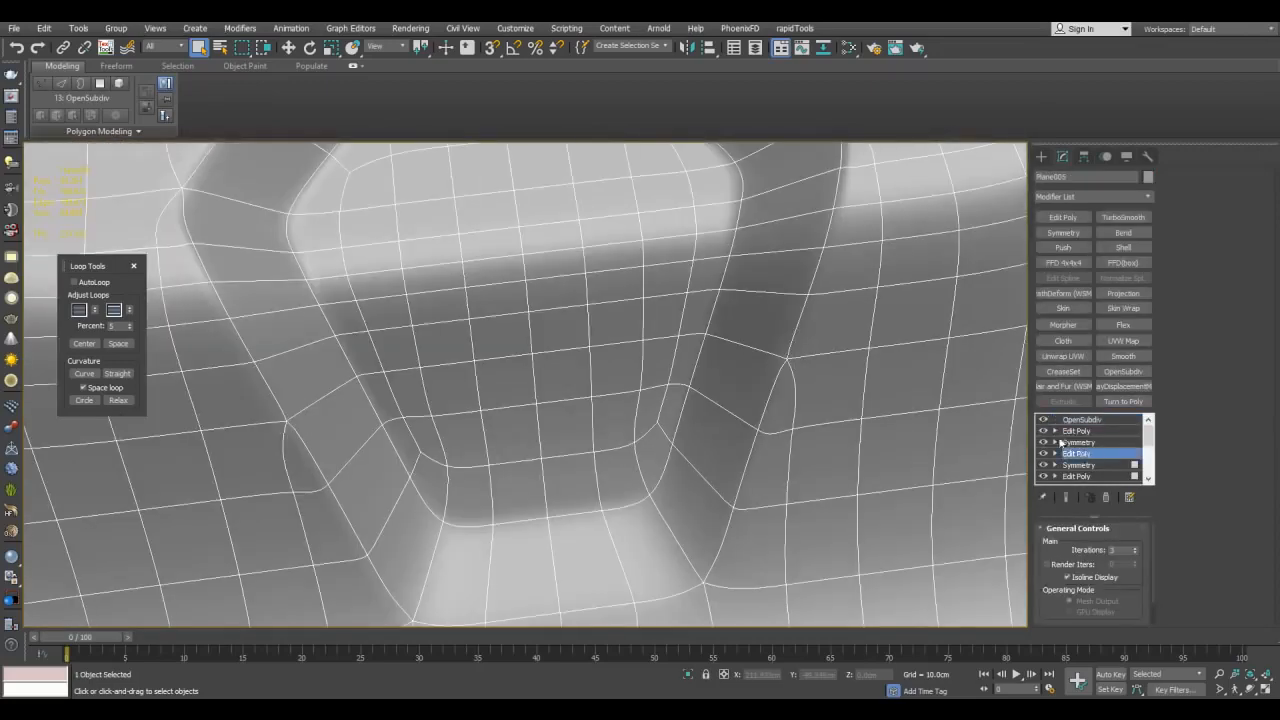
pyautogui.press('4')
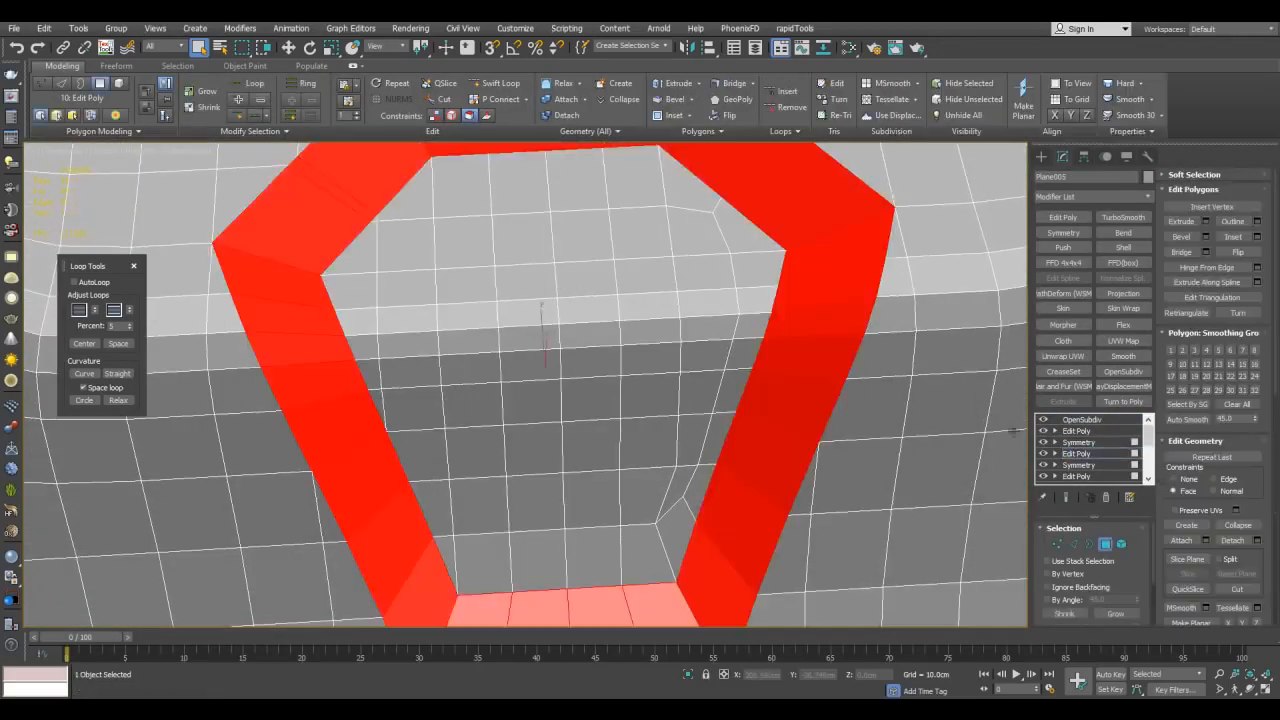
pyautogui.moveTo(552, 292); pyautogui.dragTo(574, 402)
pyautogui.press('z')
pyautogui.keyDown('alt'); pyautogui.moveTo(574, 402); pyautogui.dragTo(597, 335, button='middle'); pyautogui.keyUp('alt')
pyautogui.scroll(-3, 597, 335)
pyautogui.hotkey('ctrl', 'shift', 'b')
pyautogui.moveTo(597, 328); pyautogui.dragTo(597, 337)
pyautogui.click(595, 339)
pyautogui.rightClick(595, 339)
# Bevel the same floor polygons a second time to form a stepped inner pocket
pyautogui.moveTo(595, 339); pyautogui.dragTo(627, 315, button='middle')
pyautogui.hotkey('ctrl', 'shift', 'b')
pyautogui.moveTo(594, 315); pyautogui.dragTo(597, 325)
pyautogui.click(597, 325)
pyautogui.rightClick(597, 325)
pyautogui.keyDown('alt'); pyautogui.moveTo(651, 330); pyautogui.dragTo(601, 418, button='middle'); pyautogui.keyUp('alt')
# Move an edge row of the new inner pocket, toggling the movement constraint for the adjustment
pyautogui.press('2')
pyautogui.doubleClick(562, 242)
pyautogui.press('w')
pyautogui.hotkey('shift', 'x')
pyautogui.moveTo(603, 455); pyautogui.dragTo(598, 444)
pyautogui.hotkey('shift', 'x')
pyautogui.keyDown('alt'); pyautogui.moveTo(602, 440); pyautogui.dragTo(679, 406, button='middle'); pyautogui.keyUp('alt')
# Grow the pocket floor selection to include its side walls and detach it as a separate object
pyautogui.press('4')
pyautogui.press('q')
pyautogui.keyDown('alt'); pyautogui.moveTo(651, 326); pyautogui.dragTo(700, 309, button='middle'); pyautogui.keyUp('alt')
pyautogui.scroll(3, 739, 336)
pyautogui.moveTo(739, 336); pyautogui.dragTo(801, 399, button='middle')
pyautogui.click(1120, 615)
pyautogui.click(1232, 540)
pyautogui.click(828, 346)
pyautogui.press('4')
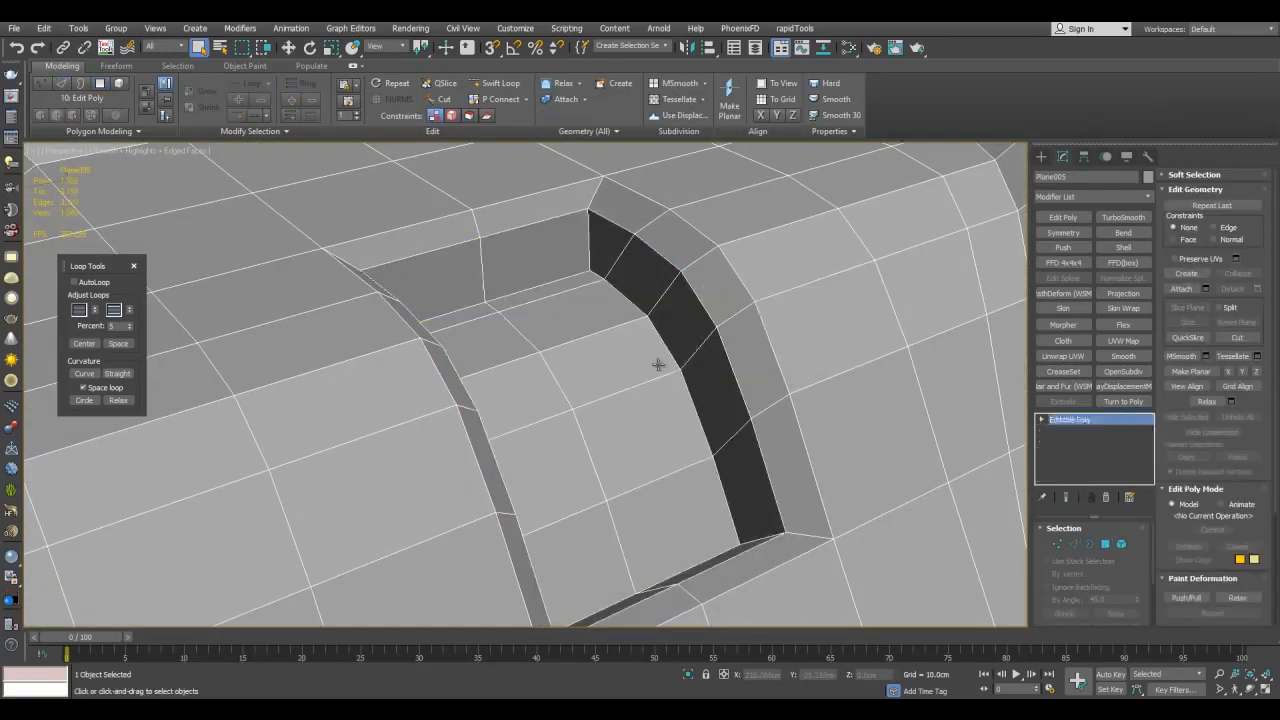
# Give the detached pocket piece a dark grey object colour and isolate it
pyautogui.click(658, 365)
pyautogui.click(1148, 176)
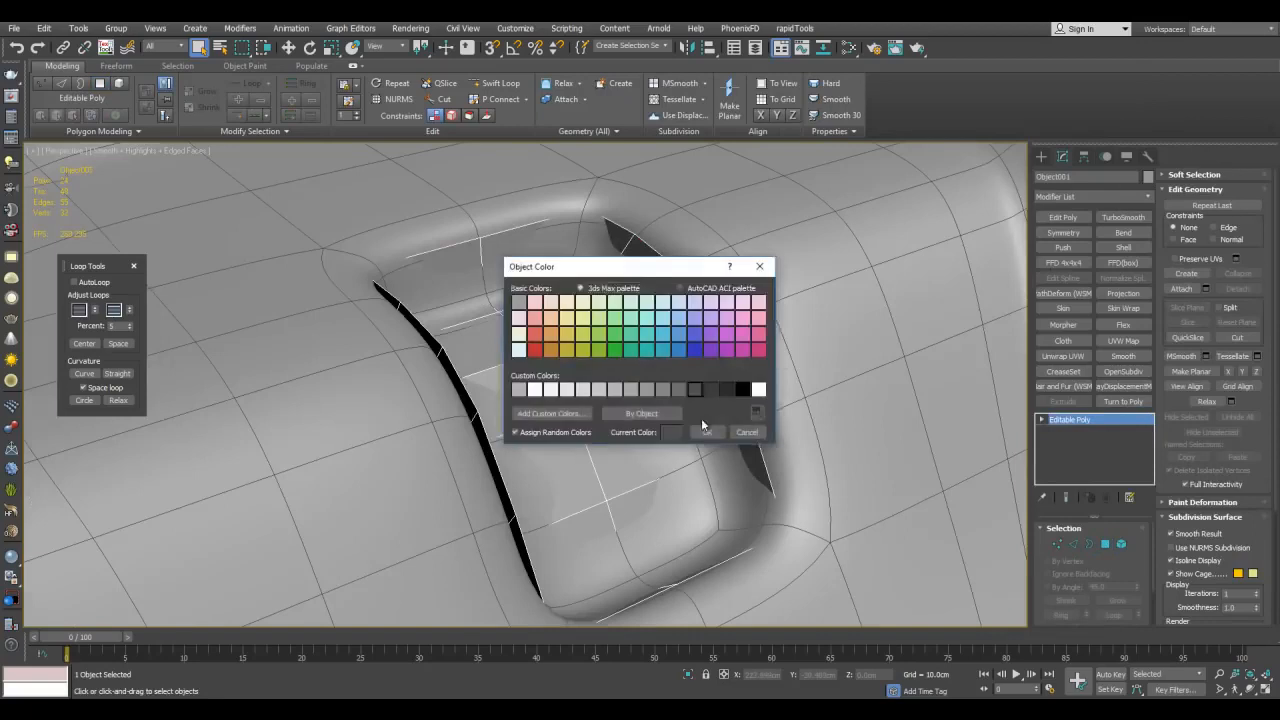
pyautogui.click(707, 432)
pyautogui.hotkey('alt', 'q')
# Extend the isolated piece's open border inward into a lip and flip all its polygons
pyautogui.press('2')
pyautogui.keyDown('alt'); pyautogui.moveTo(509, 271); pyautogui.dragTo(671, 323, button='middle'); pyautogui.keyUp('alt')
pyautogui.press('4')
pyautogui.hotkey('ctrl', 'a')
pyautogui.click(1232, 255)
pyautogui.press('4')
pyautogui.keyDown('alt'); pyautogui.moveTo(790, 317); pyautogui.dragTo(770, 409, button='middle'); pyautogui.keyUp('alt')
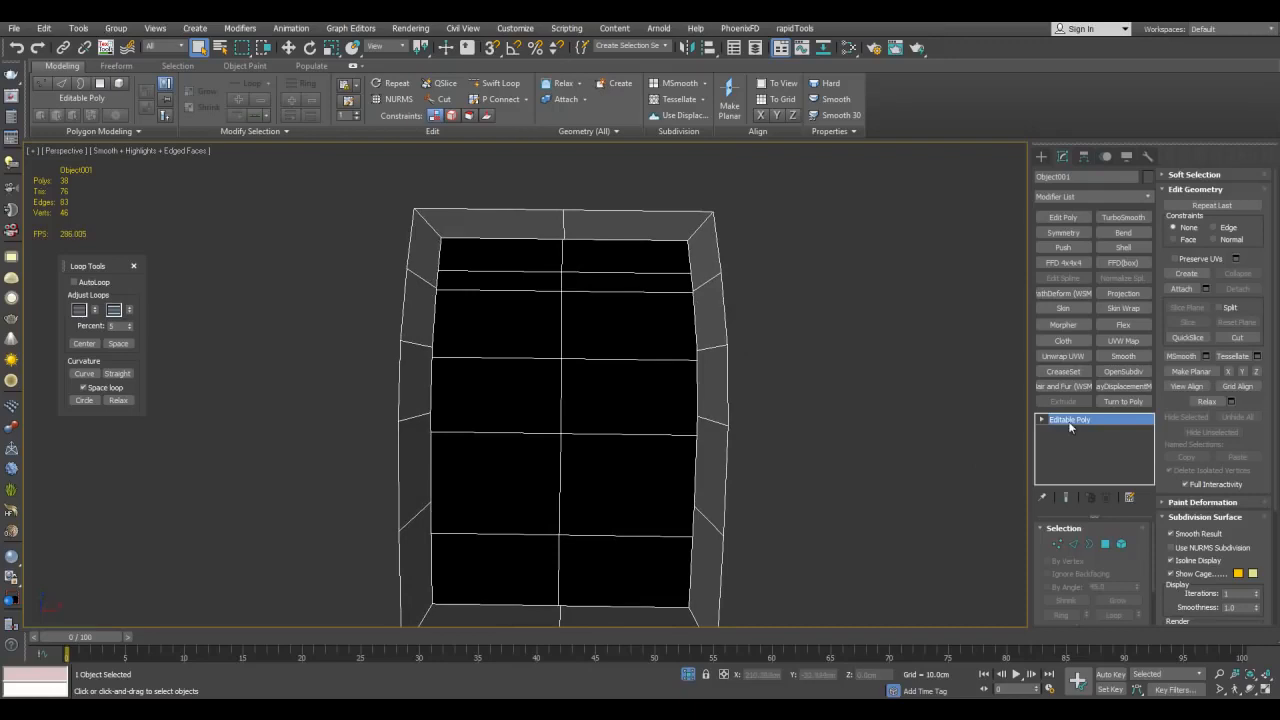
# Select the piece's open border and try to cap it with the rapidTools rapidQCap command
pyautogui.press('2')
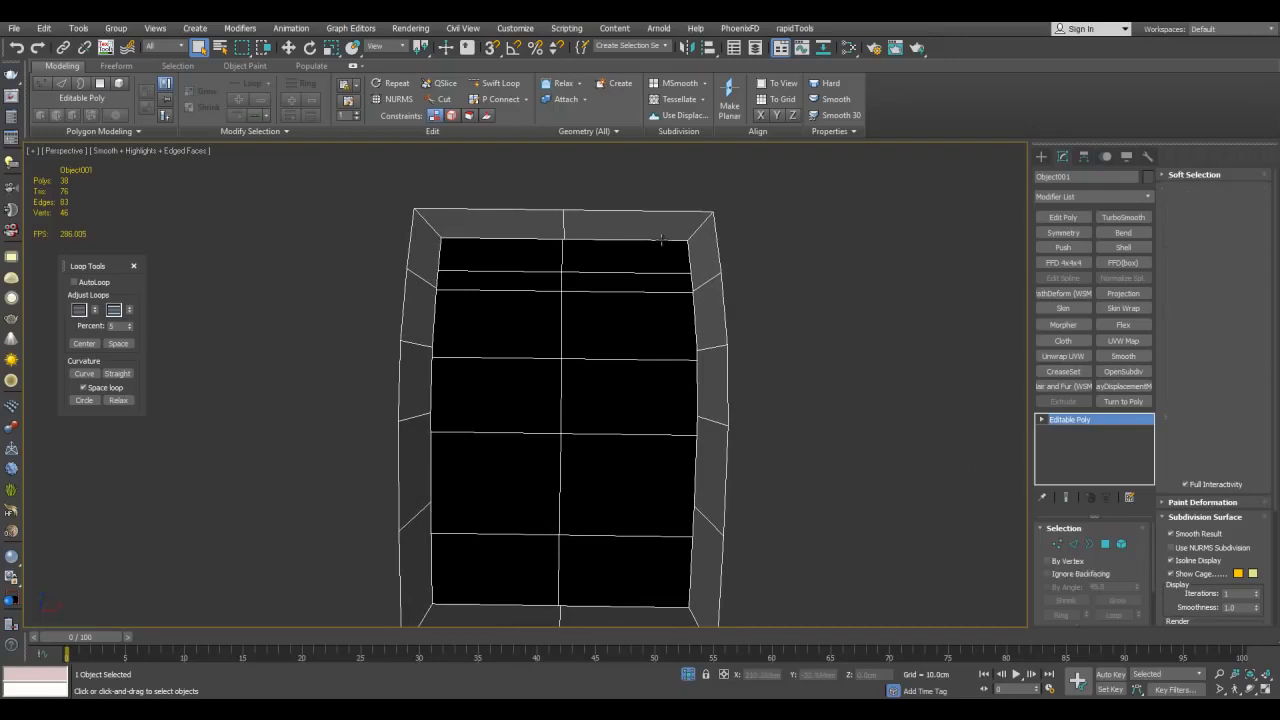
pyautogui.press('3')
pyautogui.click(658, 241)
pyautogui.moveTo(660, 242); pyautogui.dragTo(735, 288, button='middle')
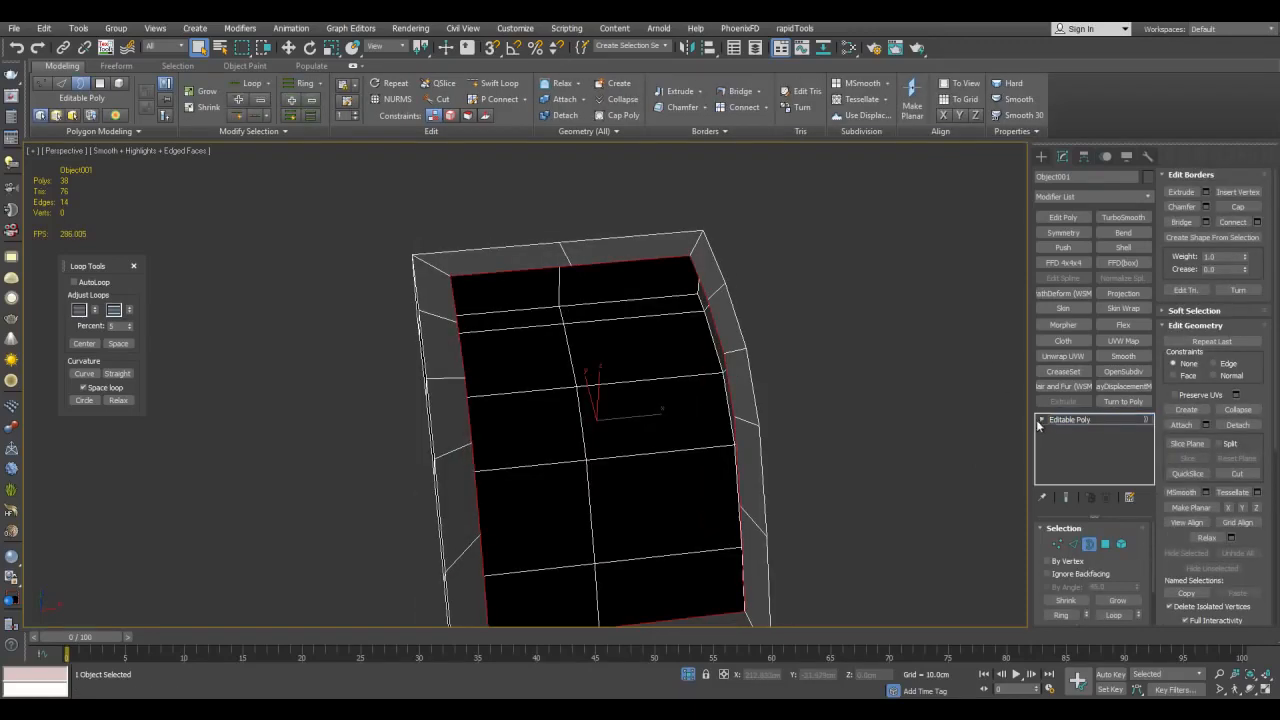
pyautogui.click(1040, 421)
pyautogui.click(786, 30)
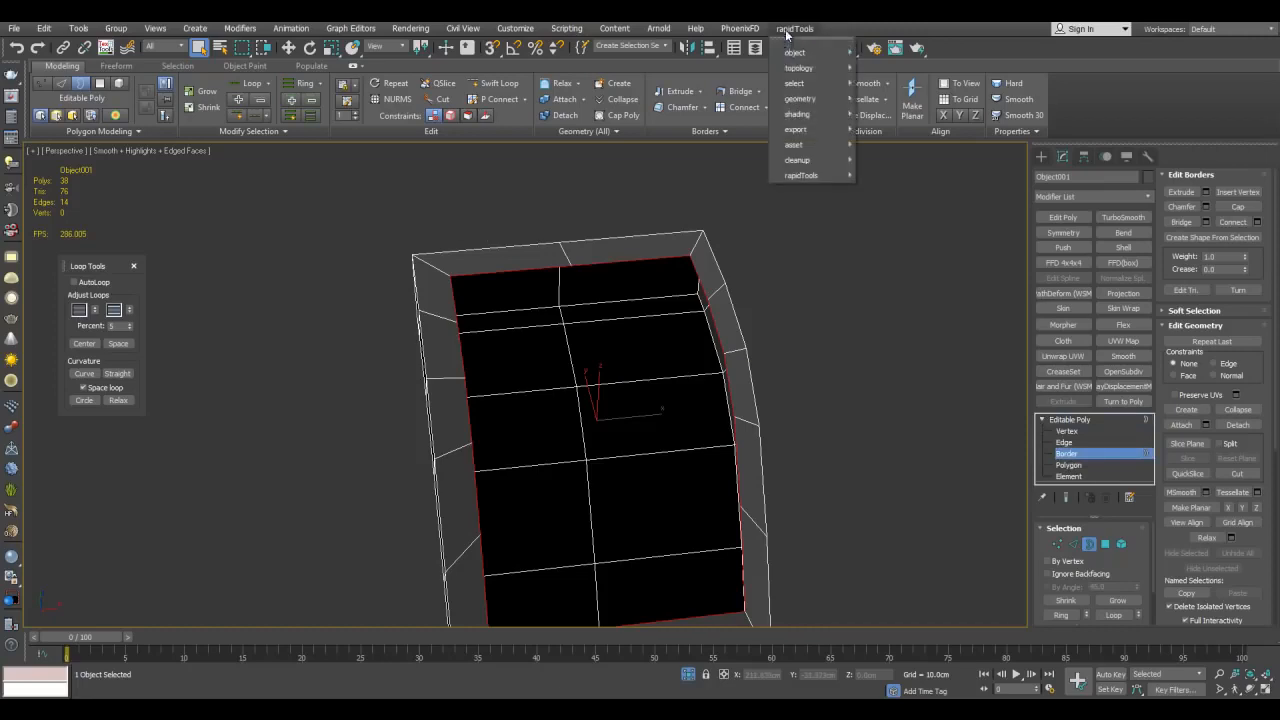
pyautogui.moveTo(799, 68)
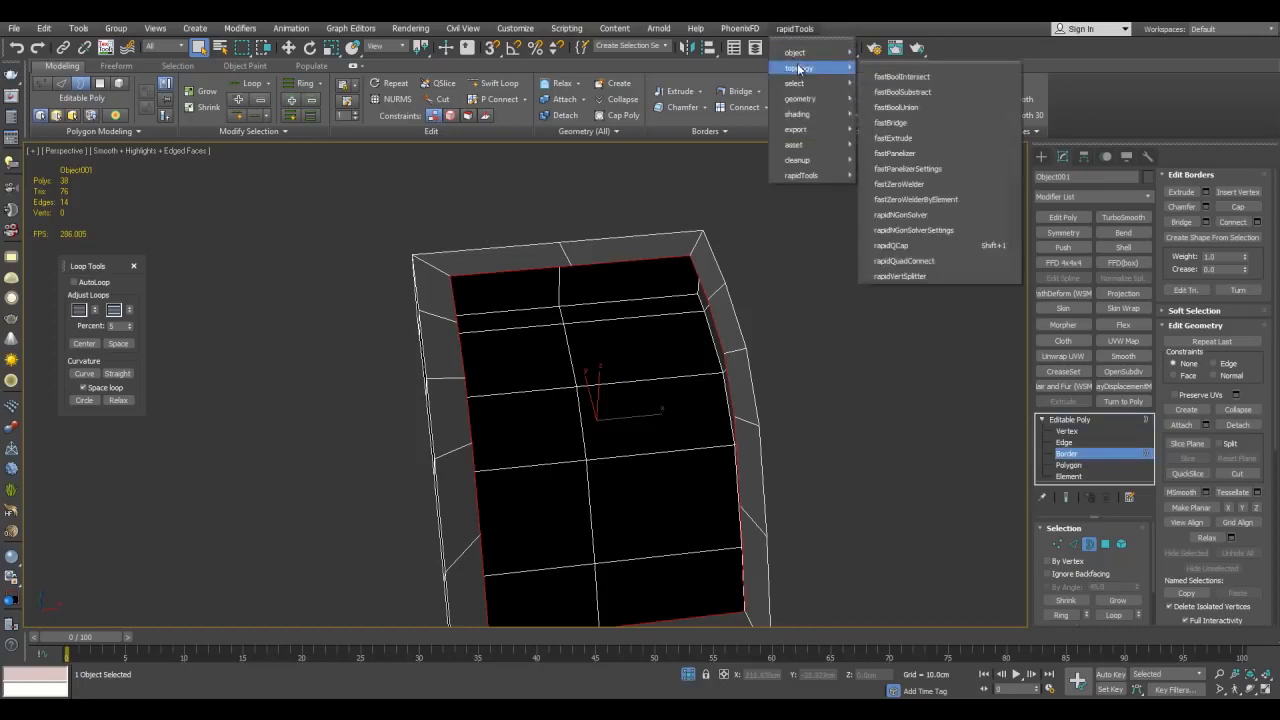
pyautogui.click(919, 256)
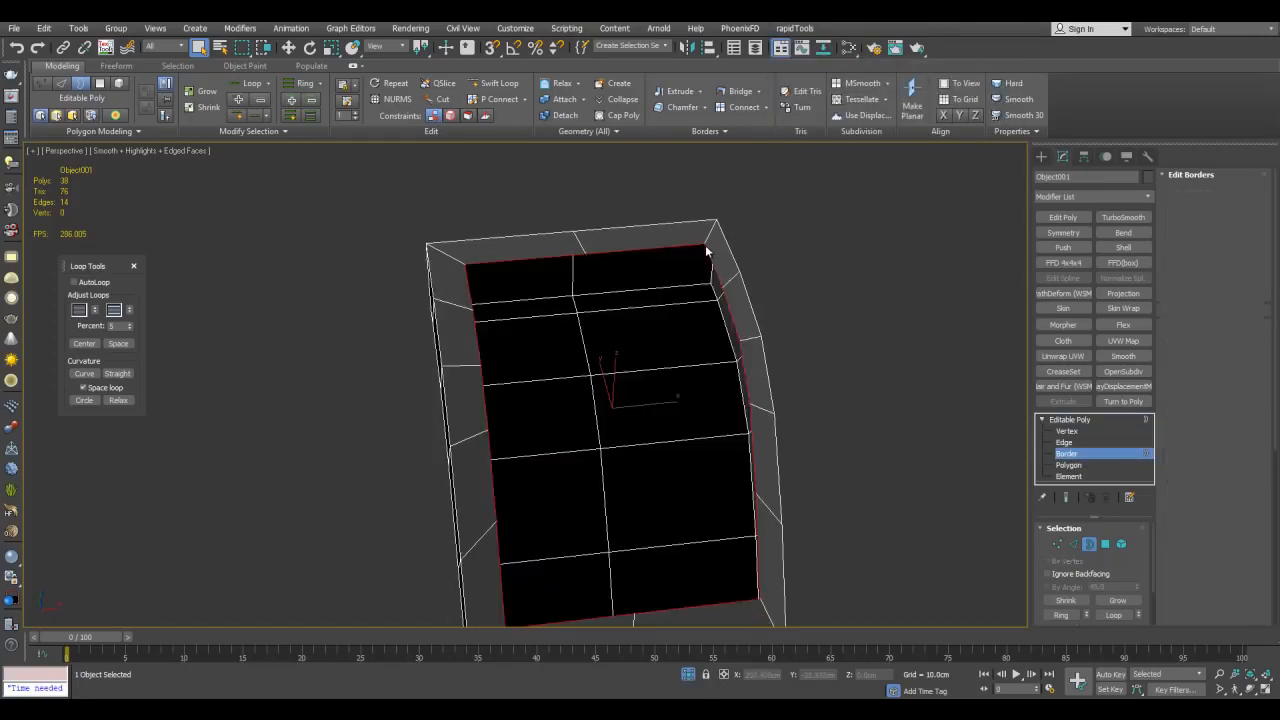
# Inspect the border's vertices, undo the last operation and return to border selection
pyautogui.press('1')
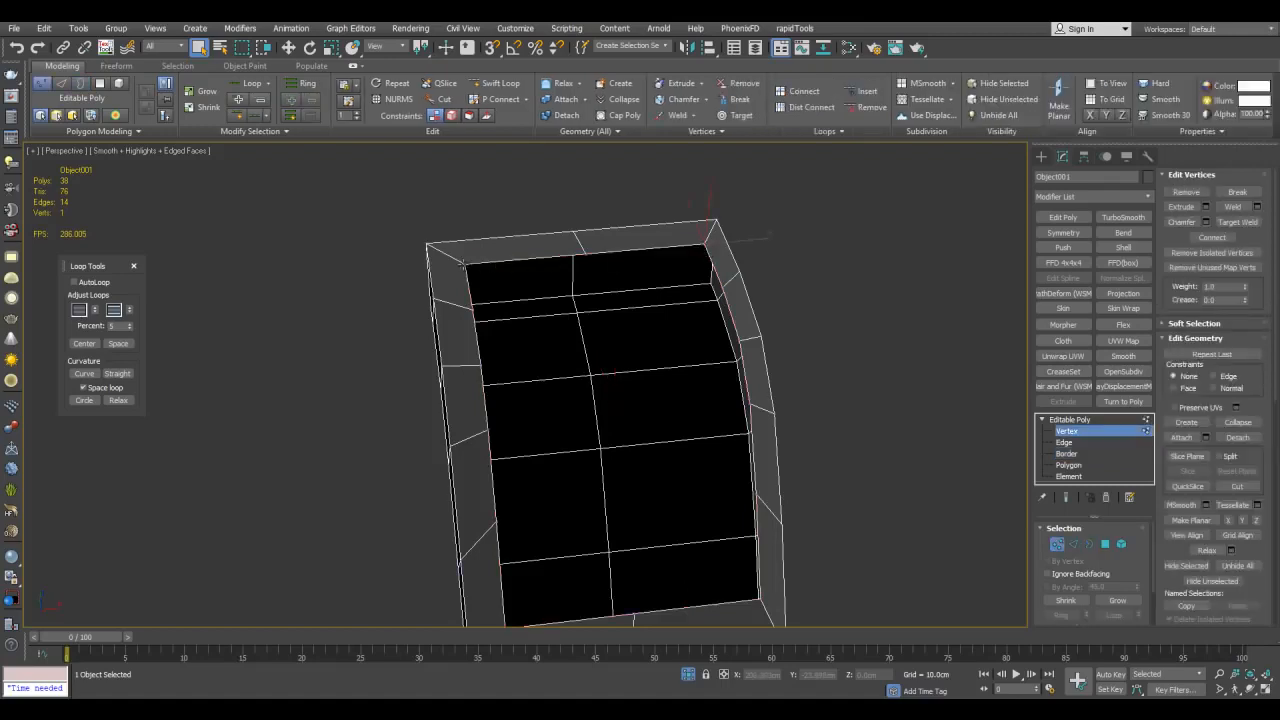
pyautogui.keyDown('alt'); pyautogui.moveTo(694, 289); pyautogui.dragTo(714, 308, button='middle'); pyautogui.keyUp('alt')
pyautogui.press('1')
pyautogui.hotkey('ctrl', 'z')
pyautogui.press('3')
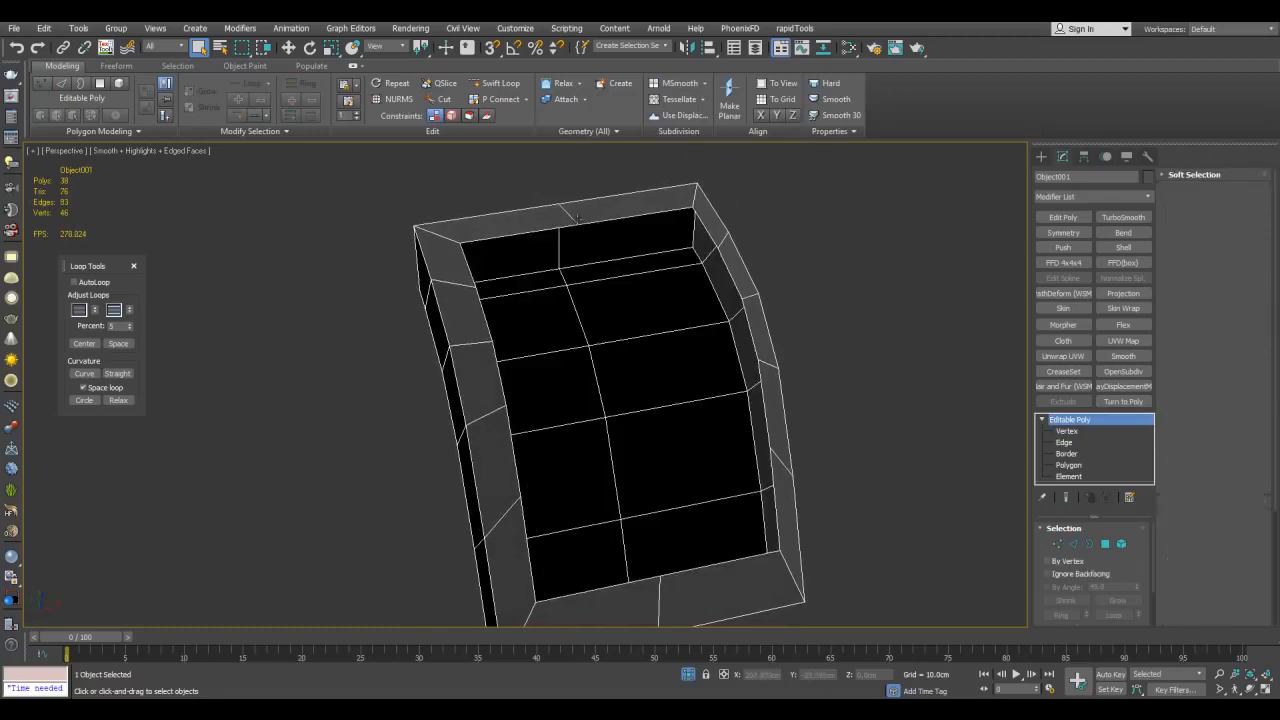
# Remove the lengthwise middle edge loop from the isolated piece
pyautogui.press('2')
pyautogui.keyDown('alt'); pyautogui.moveTo(571, 217); pyautogui.dragTo(634, 274, button='middle'); pyautogui.keyUp('alt')
pyautogui.scroll(-2, 650, 285)
pyautogui.scroll(3, 680, 305)
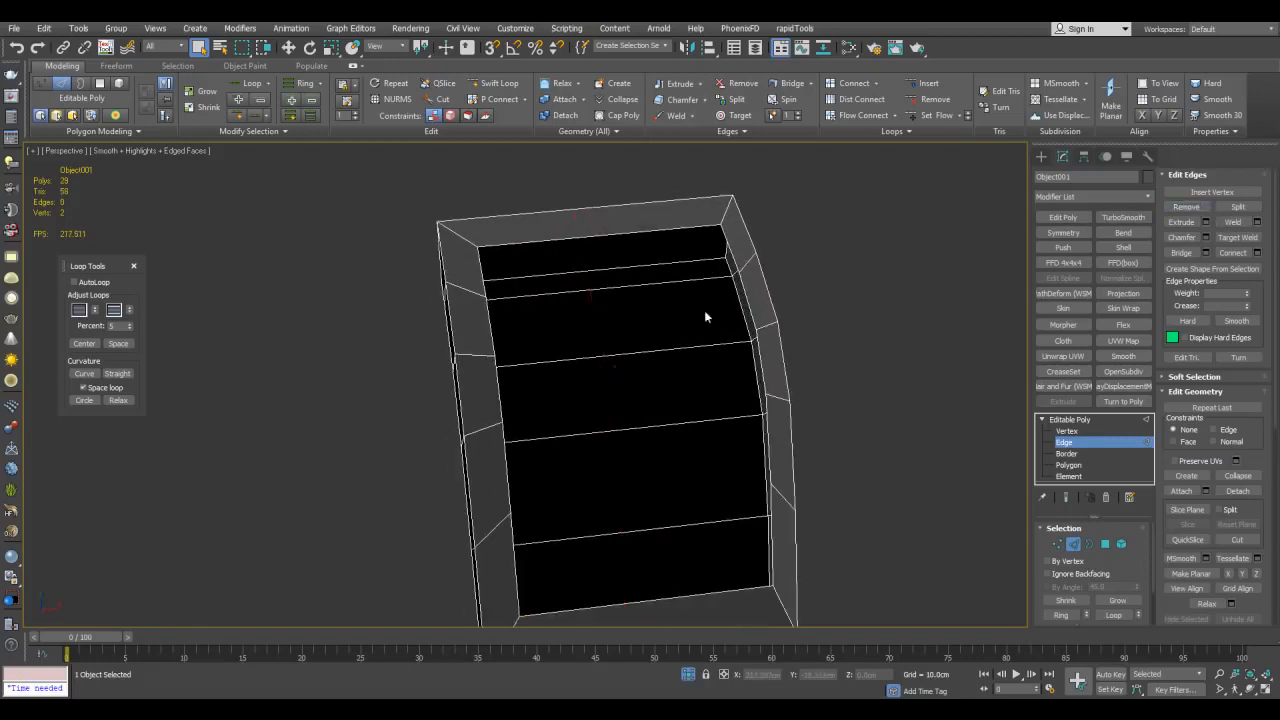
pyautogui.keyDown('alt'); pyautogui.moveTo(620, 370); pyautogui.dragTo(729, 486, button='middle'); pyautogui.keyUp('alt')
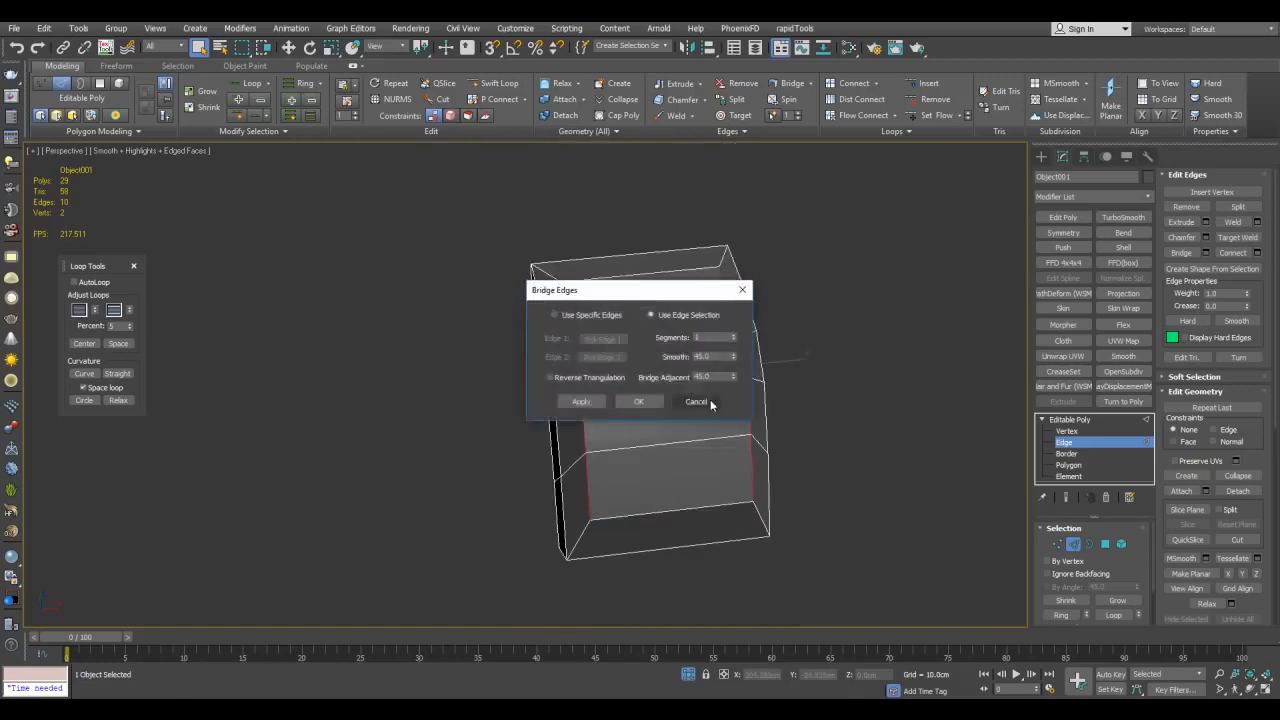
pyautogui.click(697, 401)
pyautogui.moveTo(710, 401); pyautogui.dragTo(716, 381, button='middle')
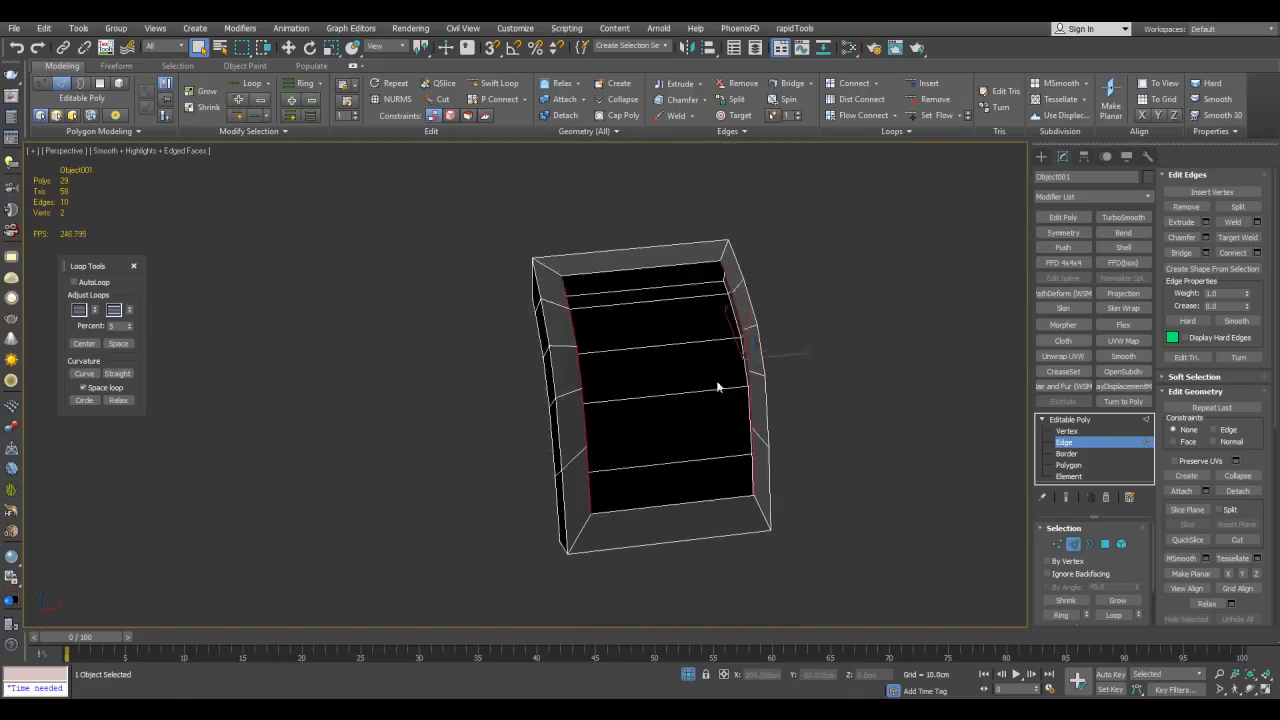
# Connect the ring of crosswise edges around the isolated piece with three evenly spaced lengthwise loops
pyautogui.click(687, 344)
pyautogui.hotkey('alt', 'r')
pyautogui.hotkey('ctrl', 'shift', 'e')
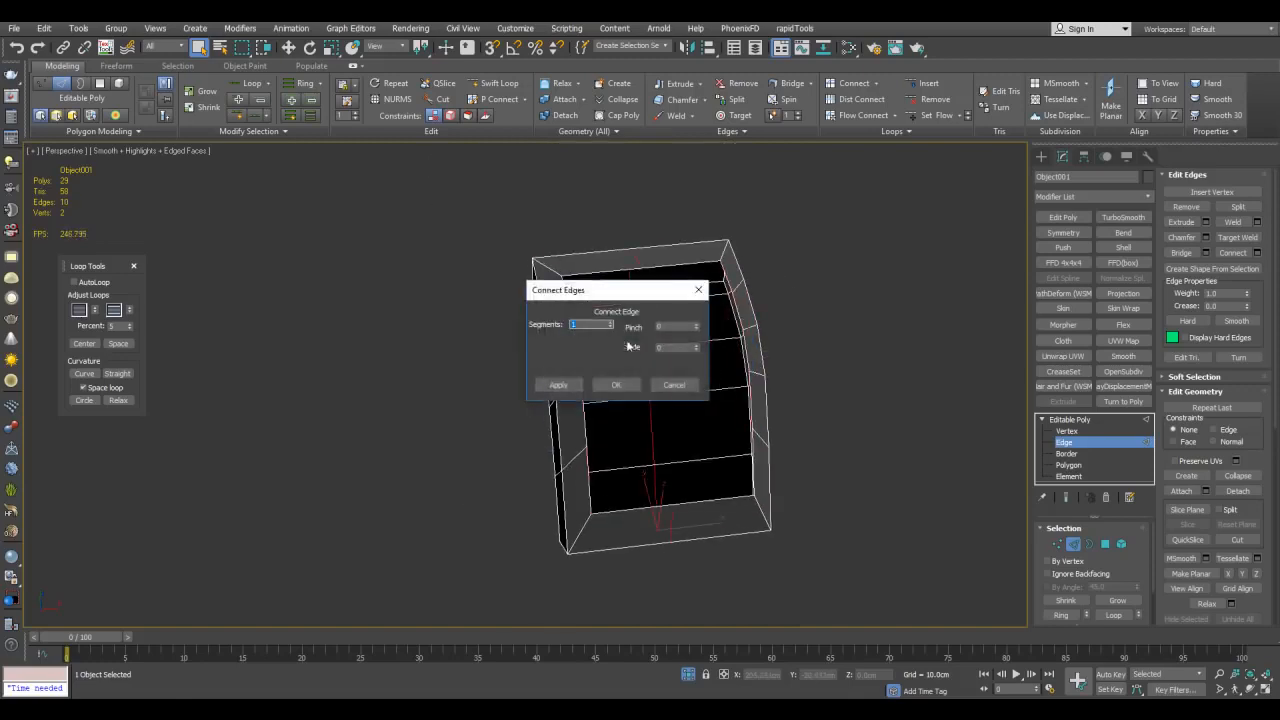
pyautogui.click(626, 390)
# Try to bridge the opening's two long side edge chains into a curved cap
pyautogui.scroll(2, 714, 381)
pyautogui.doubleClick(768, 348)
pyautogui.keyDown('alt'); pyautogui.moveTo(545, 420); pyautogui.dragTo(614, 471, button='middle'); pyautogui.keyUp('alt')
pyautogui.scroll(3, 597, 514)
pyautogui.scroll(-4, 515, 487)
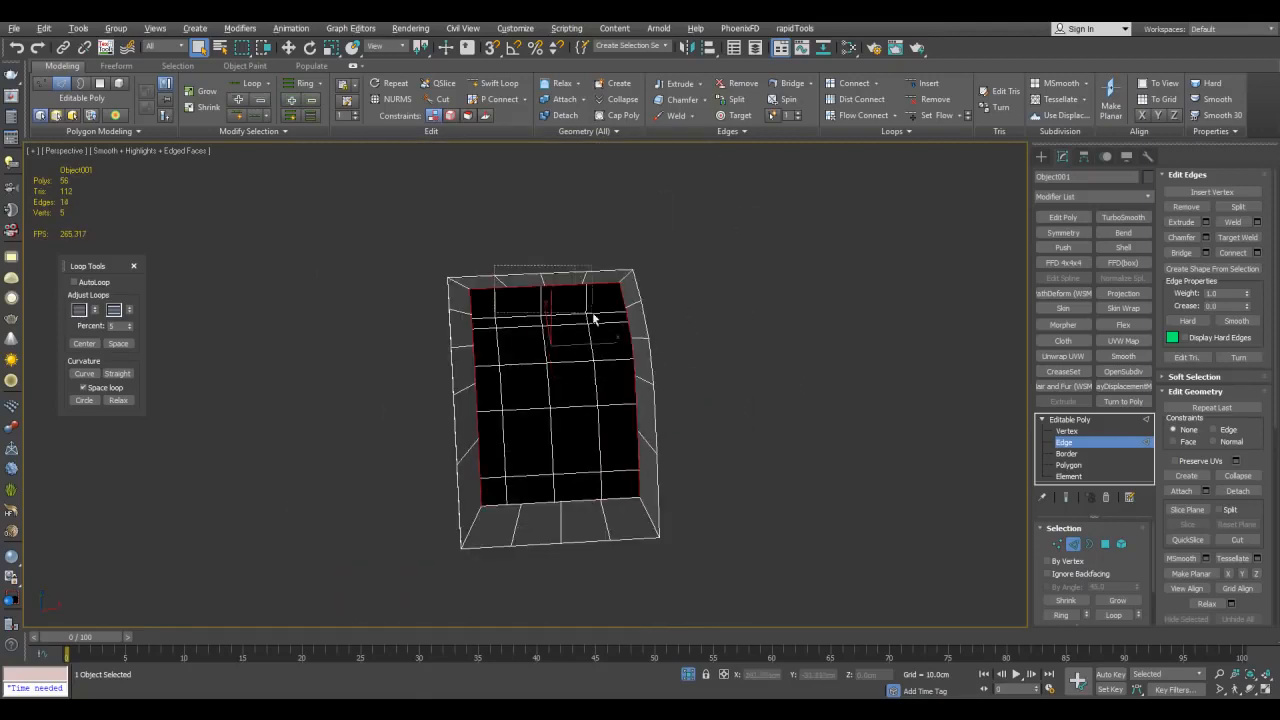
pyautogui.hotkey('ctrl', 'shift', 'b')
pyautogui.click(639, 402)
pyautogui.scroll(3, 700, 398)
pyautogui.moveTo(717, 401)
pyautogui.keyDown('alt'); pyautogui.mouseDown(button='middle')
pyautogui.moveTo(702, 387)
pyautogui.moveTo(707, 402)
pyautogui.mouseUp(button='middle'); pyautogui.keyUp('alt')
pyautogui.keyDown('alt'); pyautogui.moveTo(612, 351); pyautogui.dragTo(545, 336, button='middle'); pyautogui.keyUp('alt')
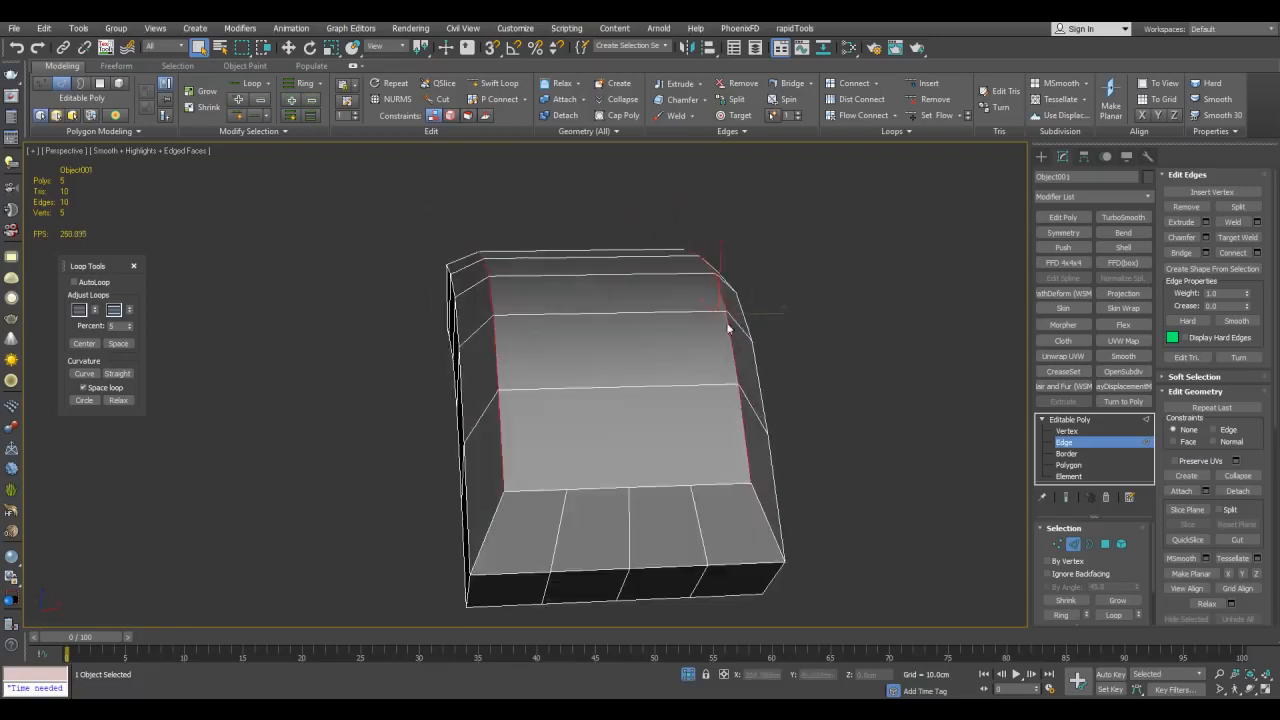
# Try to subdivide the bridged cap with three lengthwise connecting edges and undo the bridge
pyautogui.keyDown('alt'); pyautogui.moveTo(717, 333); pyautogui.dragTo(743, 319, button='middle'); pyautogui.keyUp('alt')
pyautogui.hotkey('ctrl', 'shift', 'e')
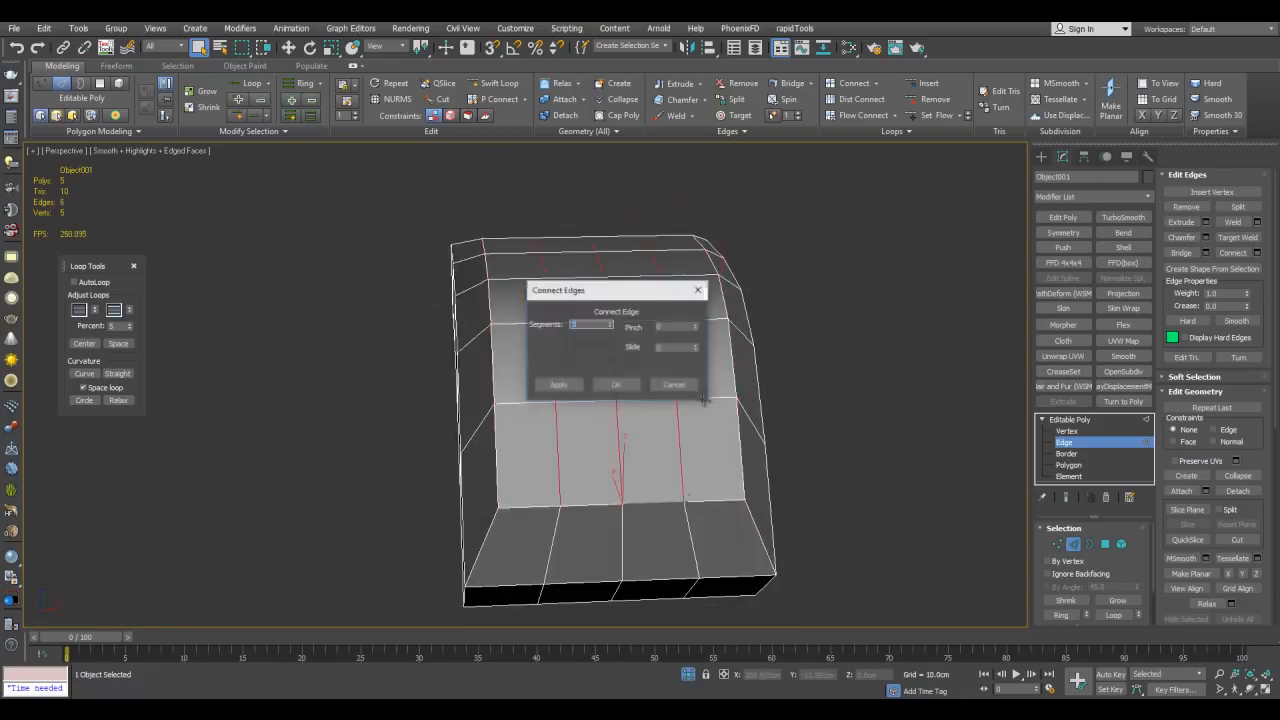
pyautogui.click(658, 388)
pyautogui.moveTo(651, 437); pyautogui.dragTo(673, 421, button='middle')
pyautogui.click(695, 385)
pyautogui.hotkey('ctrl', 'z')
pyautogui.keyDown('alt'); pyautogui.moveTo(822, 293); pyautogui.dragTo(831, 334, button='middle'); pyautogui.keyUp('alt')
pyautogui.click(831, 334)
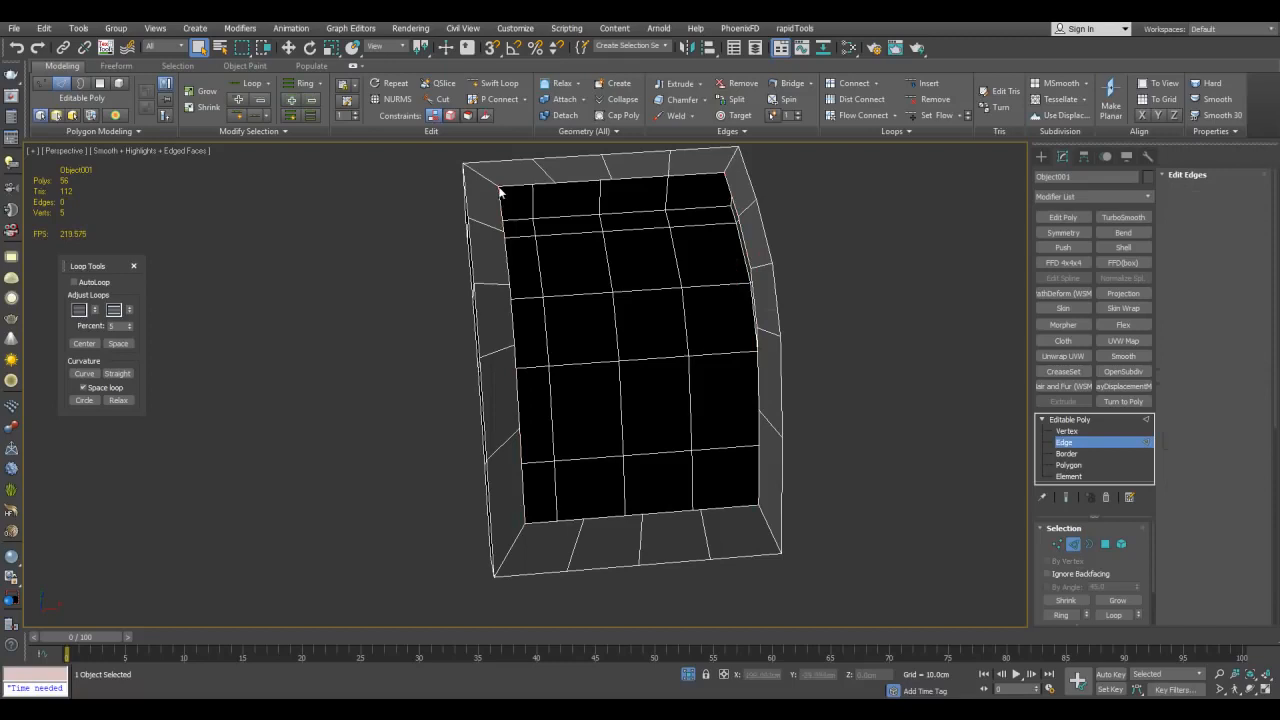
# Cap the piece's opening with a quad grid, using its two upper corner vertices as the selection
pyautogui.press('1')
pyautogui.click(500, 188)
pyautogui.keyDown('ctrl'); pyautogui.click(725, 173); pyautogui.keyUp('ctrl')
pyautogui.moveTo(760, 190); pyautogui.dragTo(737, 249, button='middle')
pyautogui.hotkey('alt', 'p')
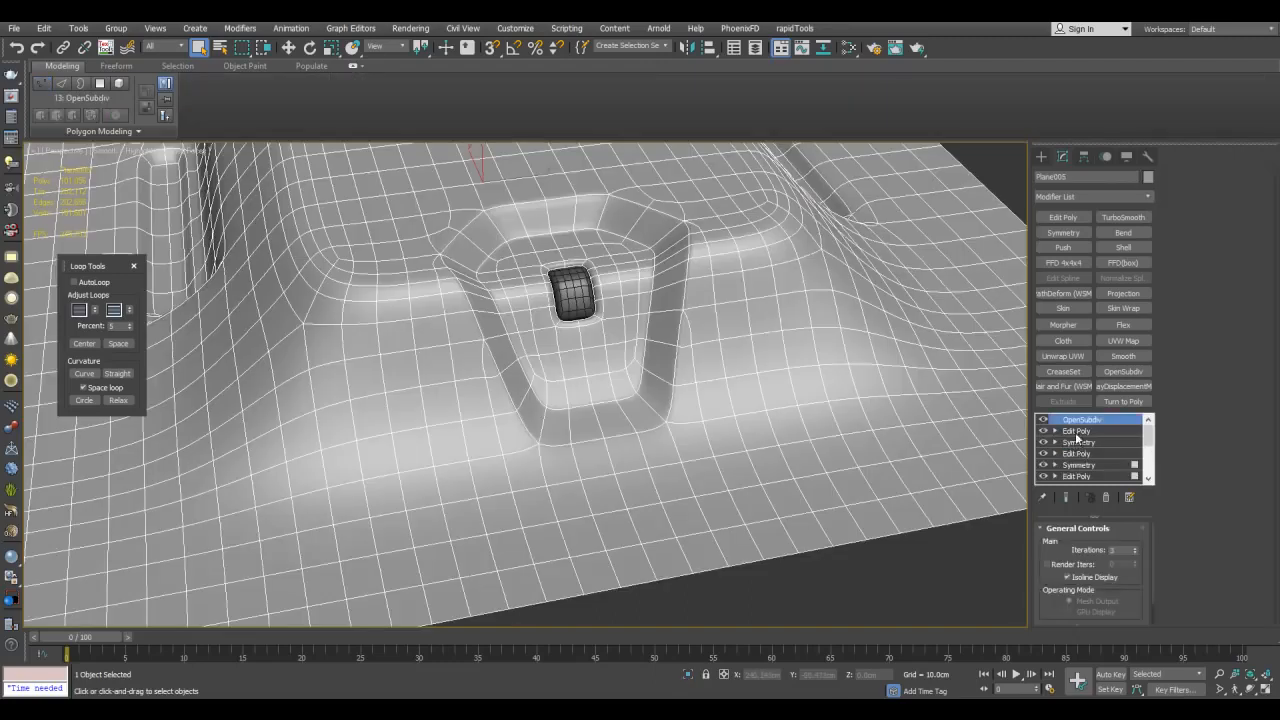
# In the main plane's lower Edit Poly level, extrude the edge path crossing the tapered recess and descending to the border into a narrow groove
pyautogui.click(1080, 455)
pyautogui.scroll(3, 731, 360)
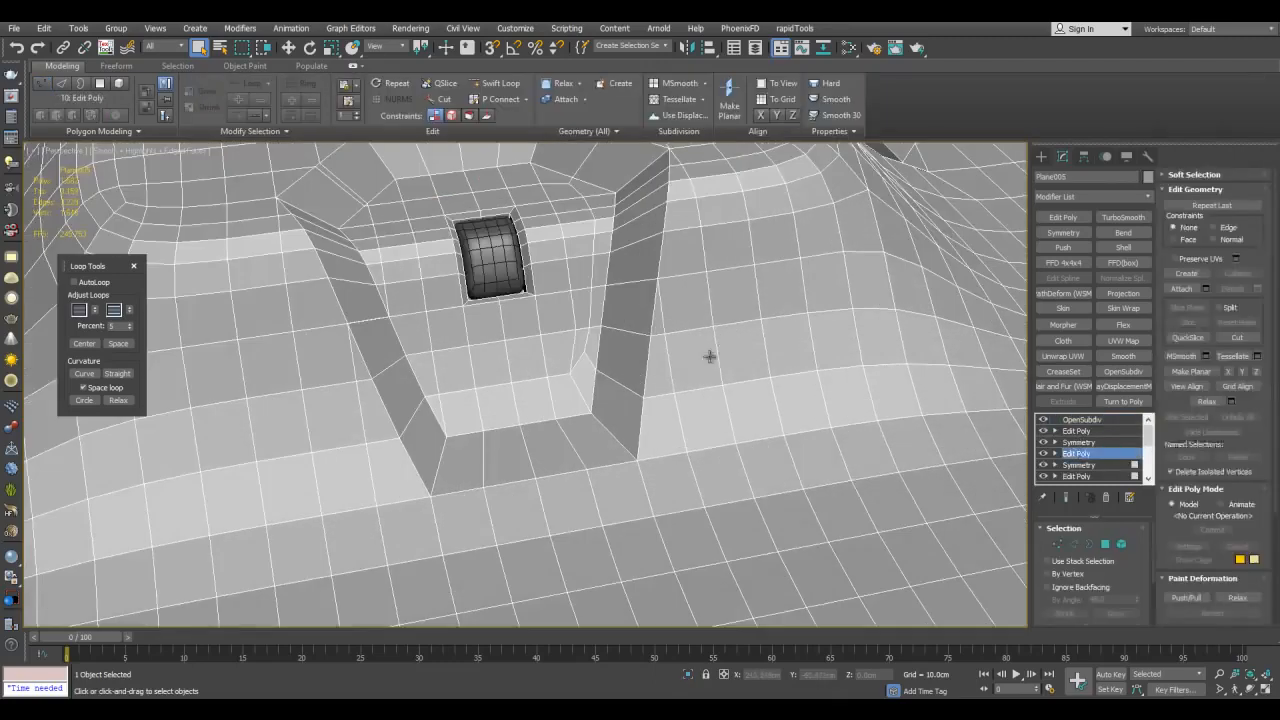
pyautogui.press('2')
pyautogui.doubleClick(623, 333)
pyautogui.moveTo(776, 343); pyautogui.dragTo(623, 300, button='middle')
pyautogui.scroll(-3, 623, 300)
pyautogui.keyDown('alt'); pyautogui.moveTo(450, 257); pyautogui.dragTo(950, 310, button='middle'); pyautogui.keyUp('alt')
pyautogui.scroll(3, 663, 329)
pyautogui.click(1206, 236)
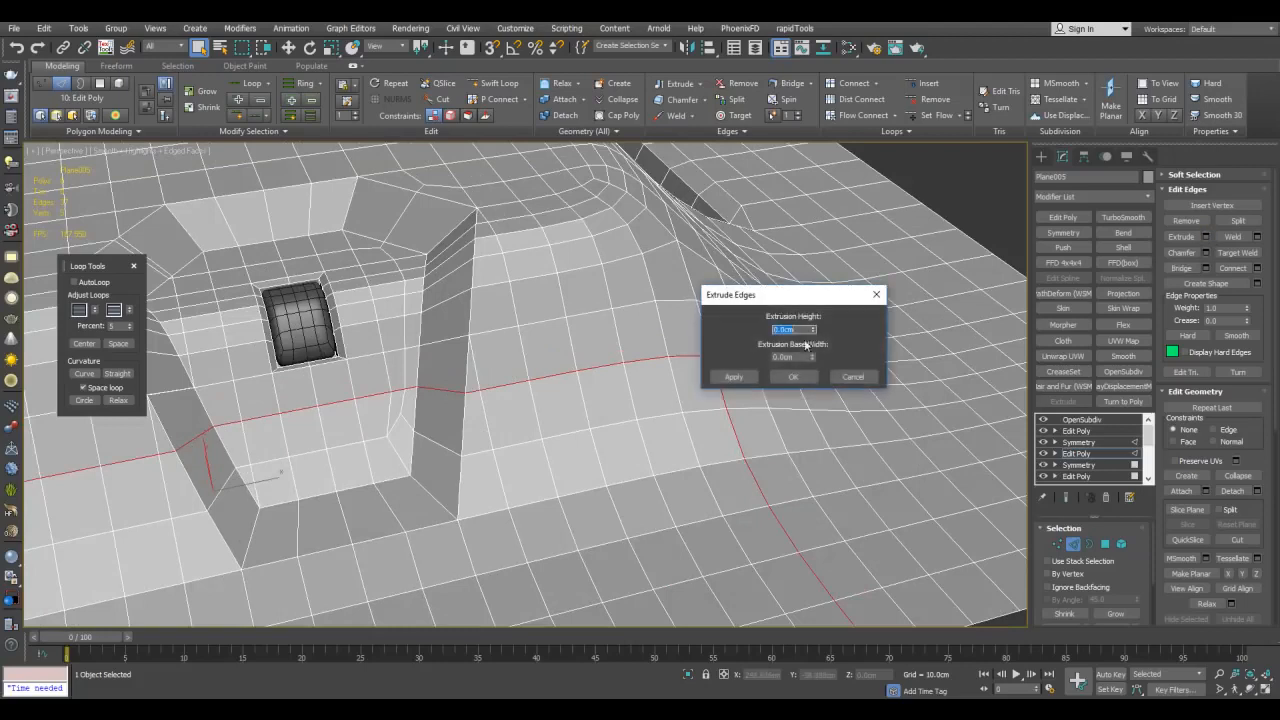
pyautogui.moveTo(812, 357); pyautogui.dragTo(814, 348)
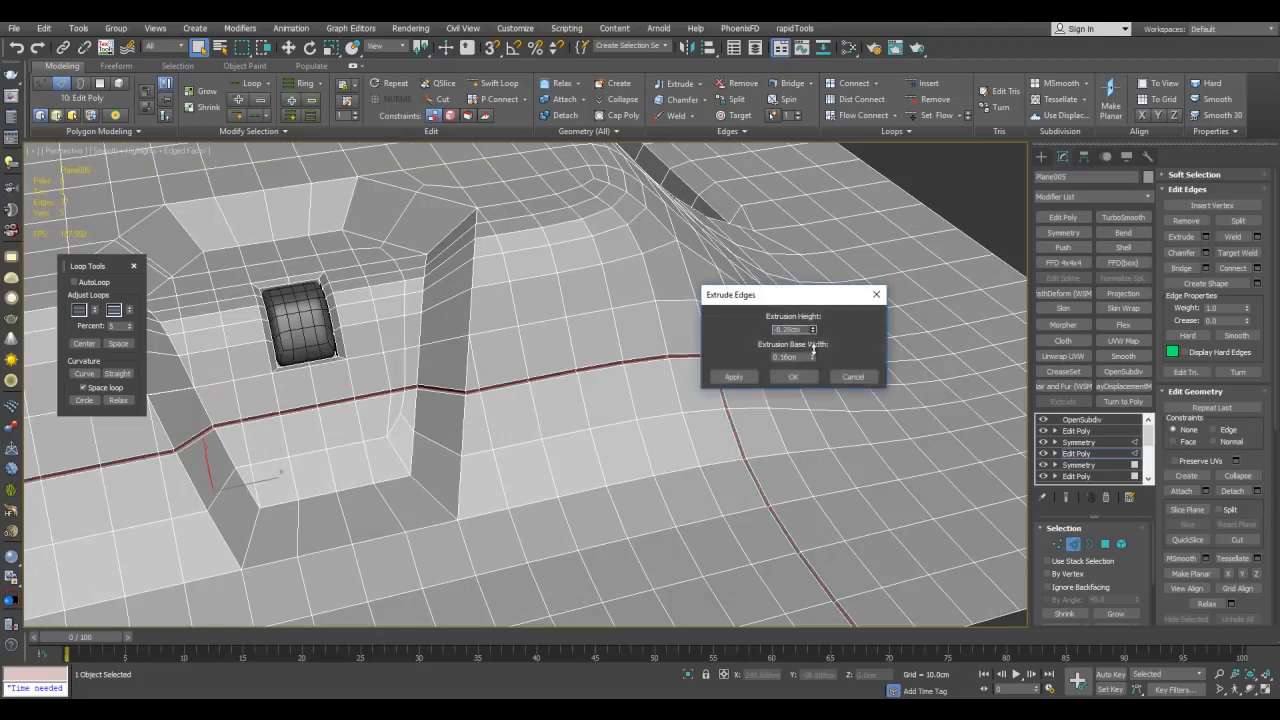
pyautogui.click(802, 377)
# Clean up the groove's outer corner by target-welding its stray vertex and sliding the corner vertex with the Edge constraint
pyautogui.scroll(6, 784, 311)
pyautogui.press('1')
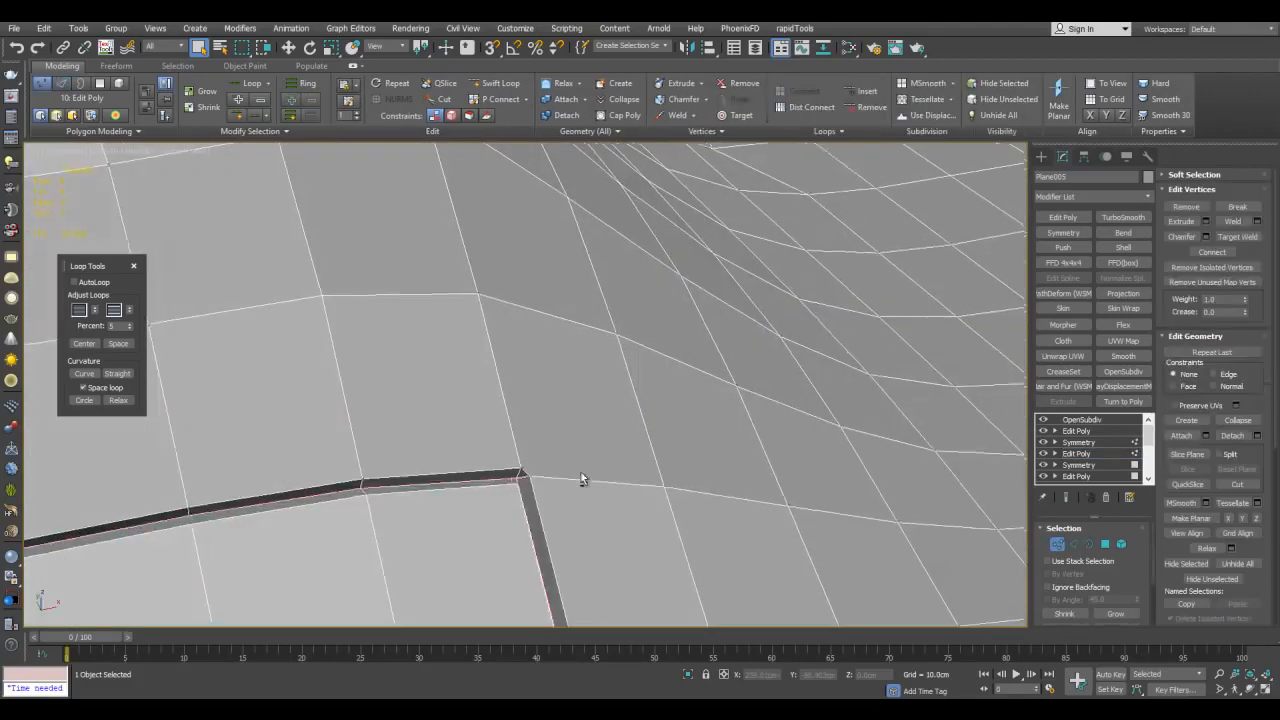
pyautogui.keyDown('alt'); pyautogui.moveTo(583, 474); pyautogui.dragTo(640, 400, button='middle'); pyautogui.keyUp('alt')
pyautogui.moveTo(640, 400); pyautogui.dragTo(677, 321, button='middle')
pyautogui.scroll(2, 677, 321)
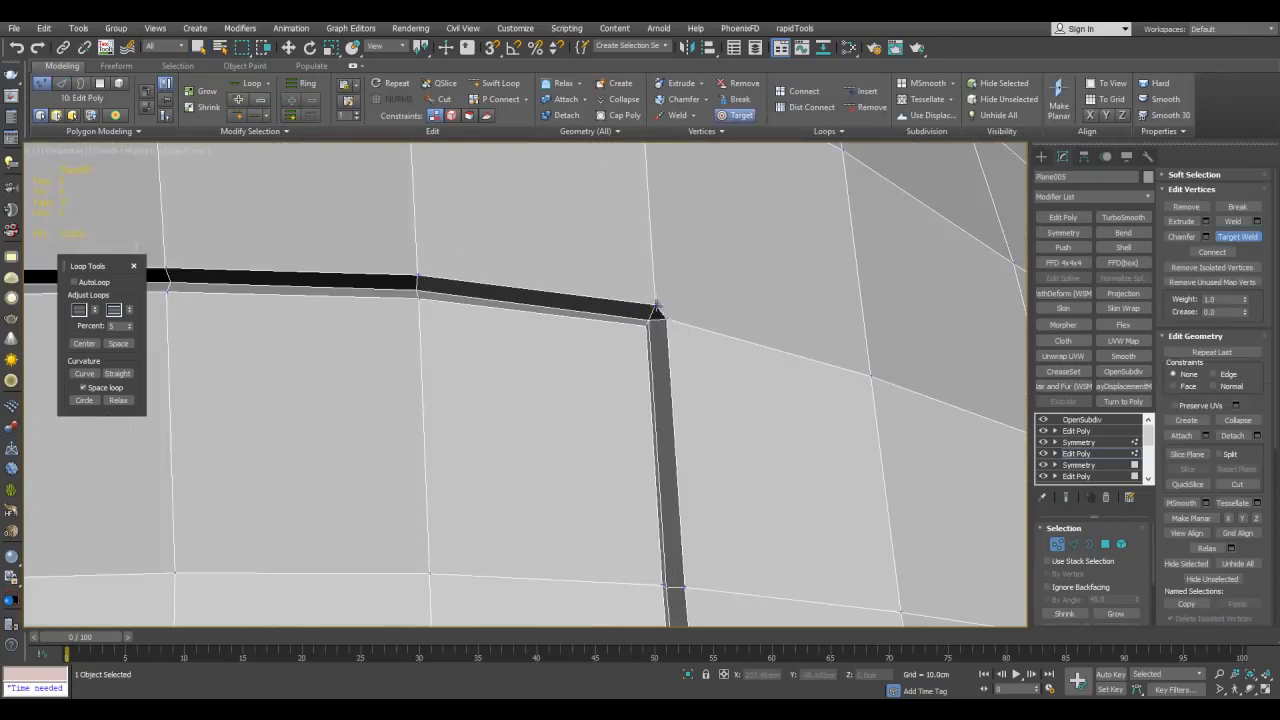
pyautogui.click(657, 305)
pyautogui.press('w')
pyautogui.click(657, 305)
pyautogui.scroll(2, 684, 312)
pyautogui.hotkey('shift', 'x')
pyautogui.moveTo(684, 309); pyautogui.dragTo(692, 313)
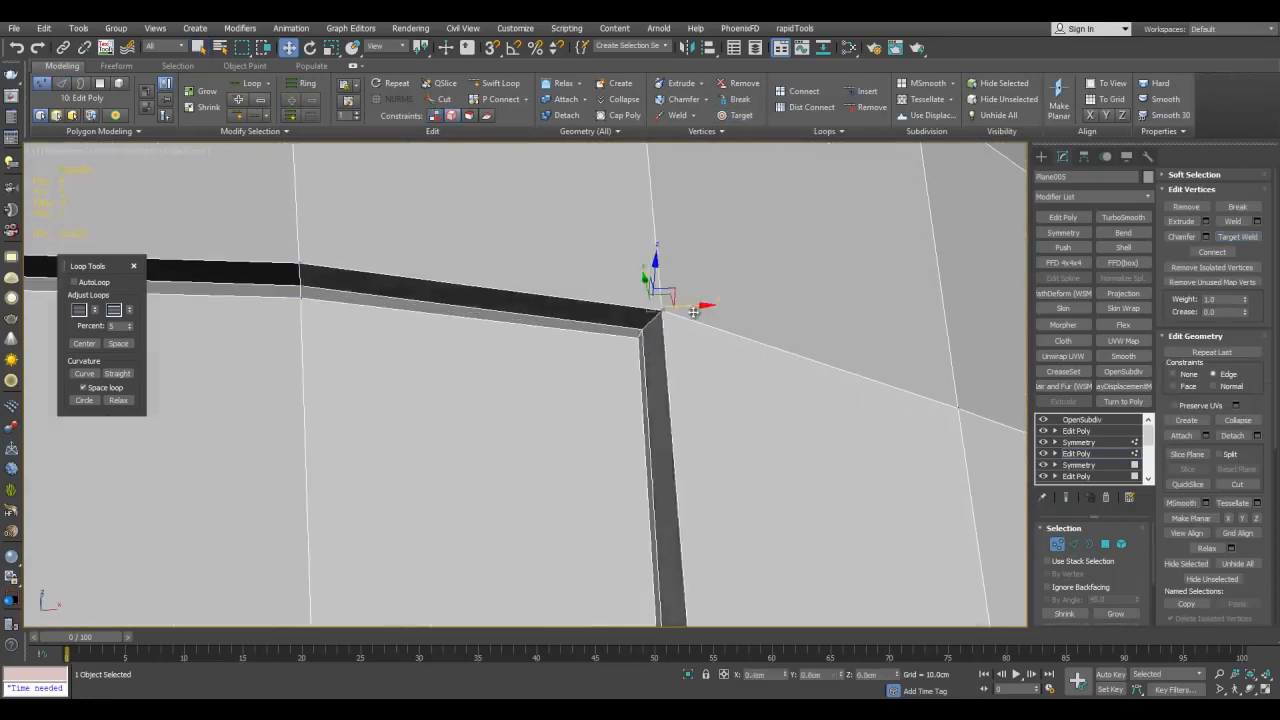
pyautogui.scroll(-8, 692, 313)
pyautogui.press('1')
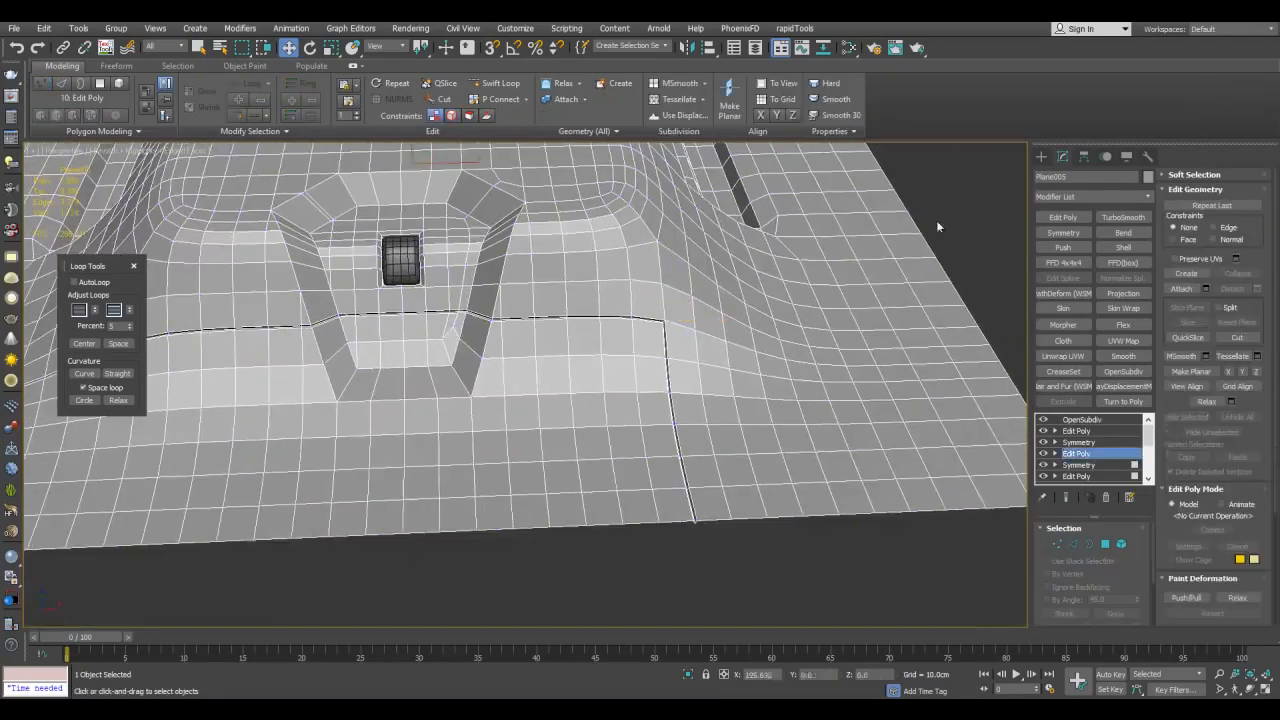
# Examine the smoothed groove and its rounded corner with and without edged faces
pyautogui.press('q')
pyautogui.click(925, 226)
pyautogui.press('F4')
pyautogui.scroll(-2, 649, 314)
pyautogui.moveTo(649, 314); pyautogui.dragTo(715, 304, button='middle')
pyautogui.scroll(2, 715, 304)
pyautogui.press('F4')
pyautogui.click(715, 304)
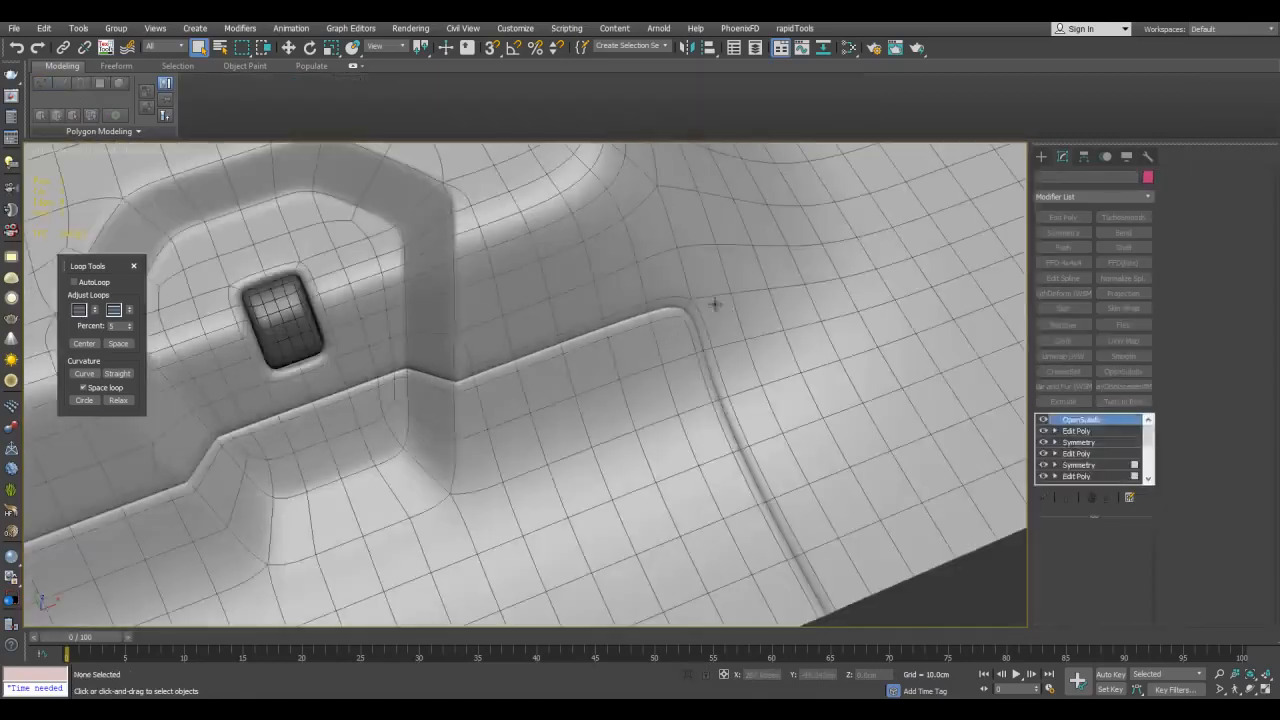
# Select the two-by-two polygon patch inside the groove's corner and inset it
pyautogui.click(1088, 454)
pyautogui.moveTo(693, 370)
pyautogui.keyDown('alt'); pyautogui.mouseDown(button='middle')
pyautogui.moveTo(666, 343)
pyautogui.moveTo(691, 363)
pyautogui.moveTo(680, 357)
pyautogui.mouseUp(button='middle'); pyautogui.keyUp('alt')
pyautogui.scroll(3, 668, 345)
pyautogui.press('4')
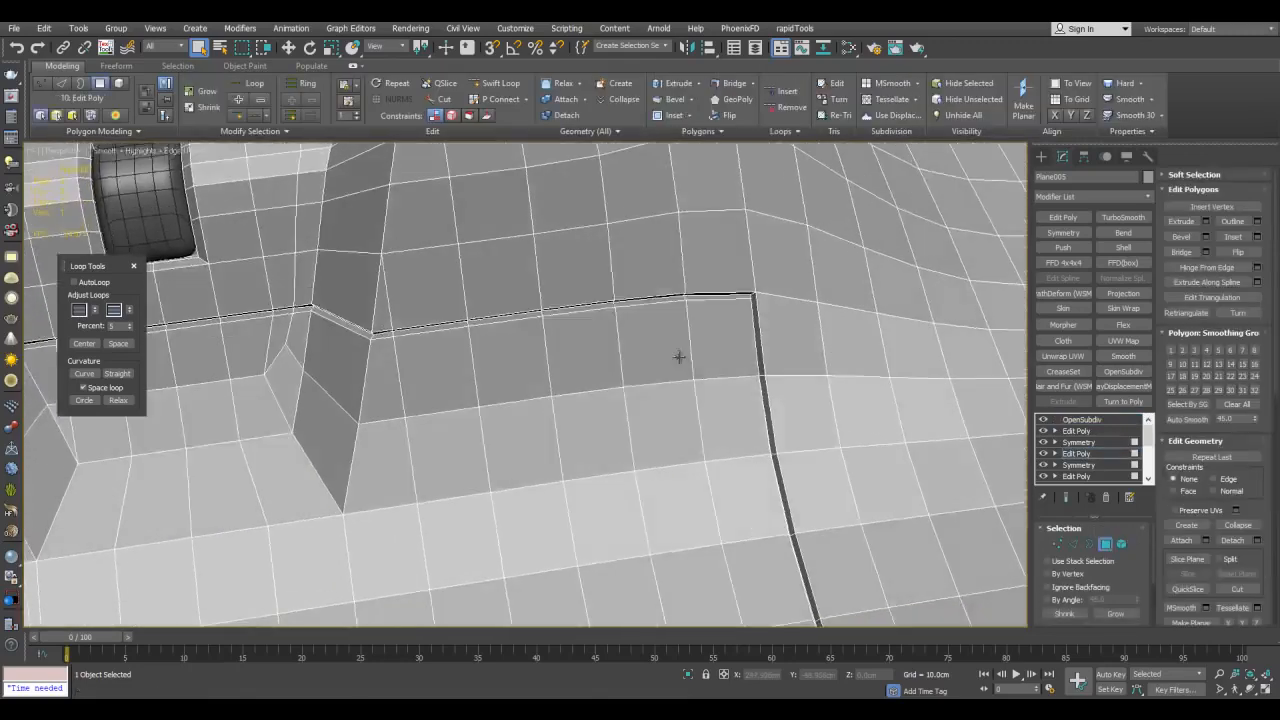
pyautogui.moveTo(677, 355); pyautogui.dragTo(714, 390)
pyautogui.press('z')
pyautogui.moveTo(710, 393); pyautogui.dragTo(715, 380, button='middle')
pyautogui.scroll(-10, 660, 355)
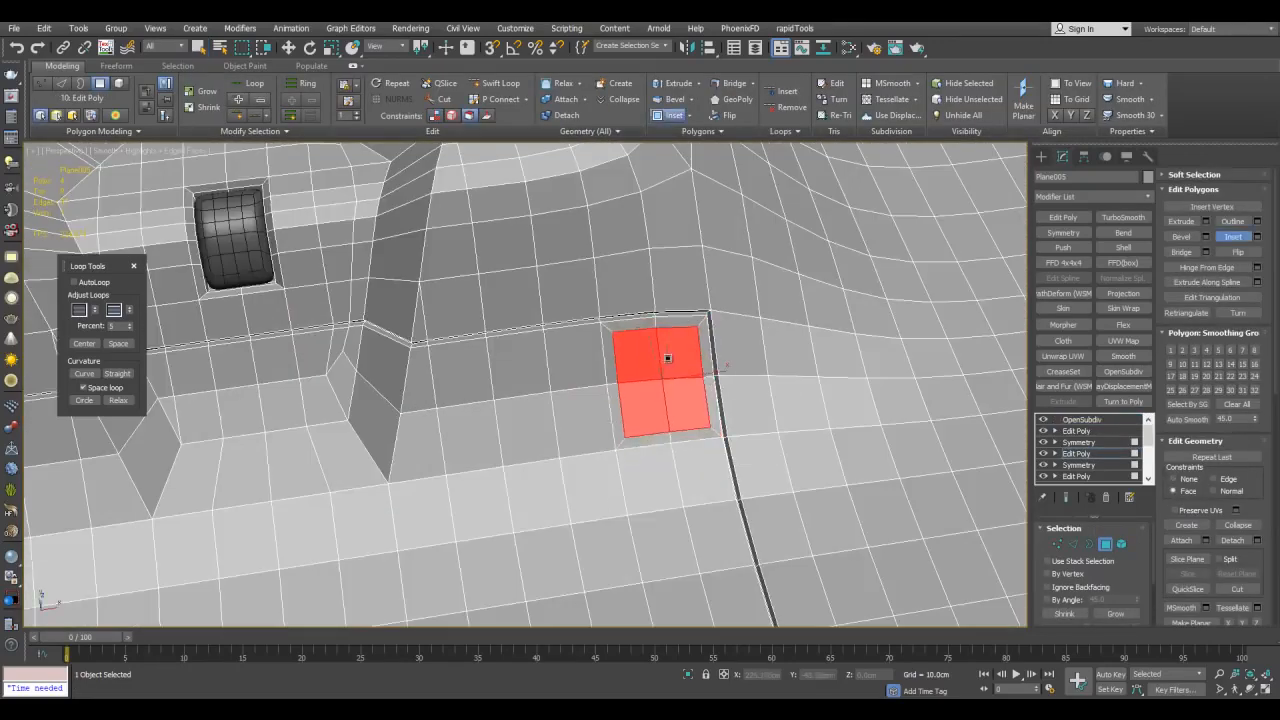
# Round the inset patch into a regular octagon and scale it down
pyautogui.scroll(6, 669, 361)
pyautogui.hotkey('alt', 'g')
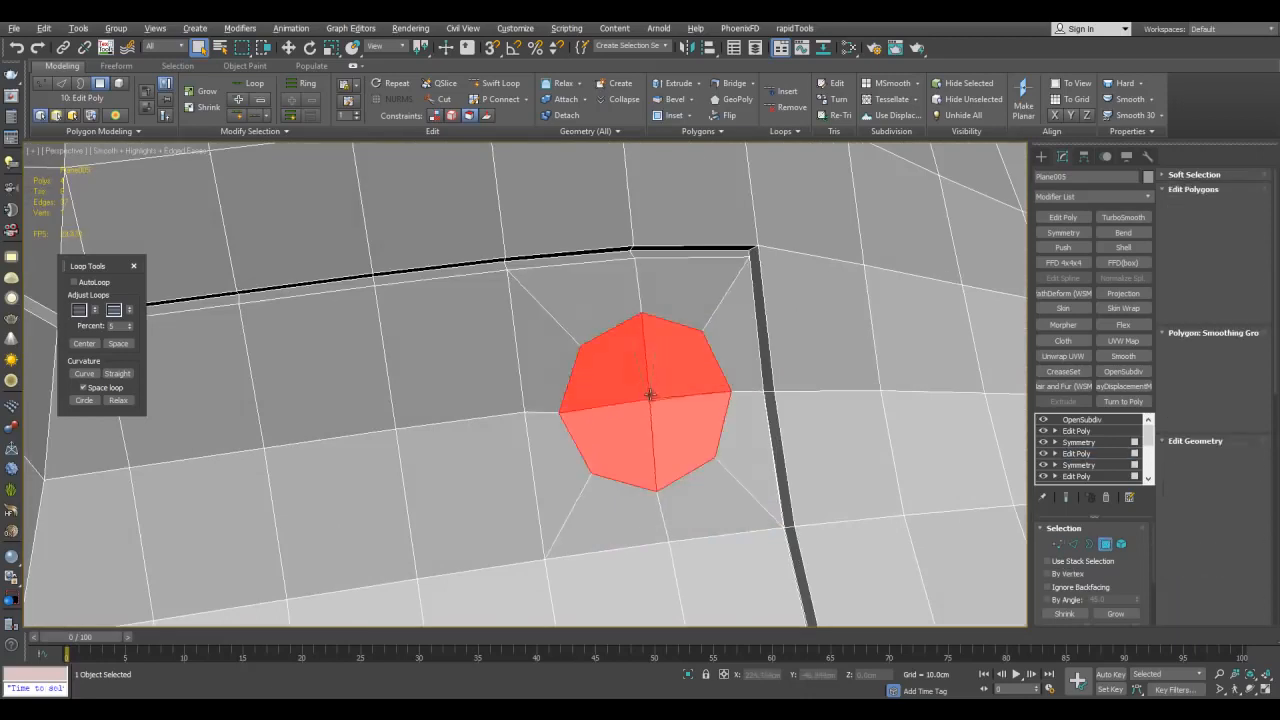
pyautogui.press('r')
pyautogui.moveTo(642, 398); pyautogui.dragTo(646, 445)
pyautogui.press('q')
# Bevel the octagon inward into a recess with an inset, stepped floor and scale down its centre polygons
pyautogui.scroll(4, 642, 420)
pyautogui.hotkey('ctrl', 'shift', 'b')
pyautogui.moveTo(654, 397); pyautogui.dragTo(619, 374)
pyautogui.hotkey('ctrl', 'shift', 'i')
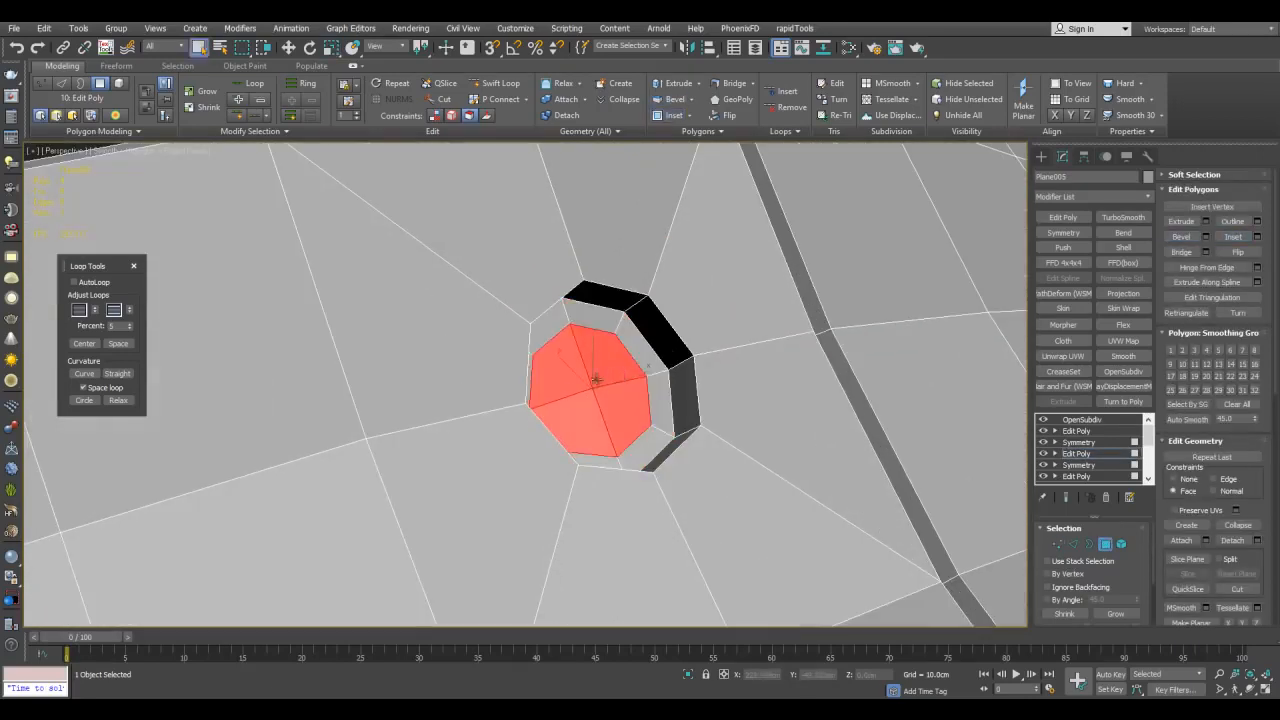
pyautogui.moveTo(598, 379); pyautogui.dragTo(602, 380, button='middle')
pyautogui.press('r')
pyautogui.moveTo(599, 385); pyautogui.dragTo(593, 402)
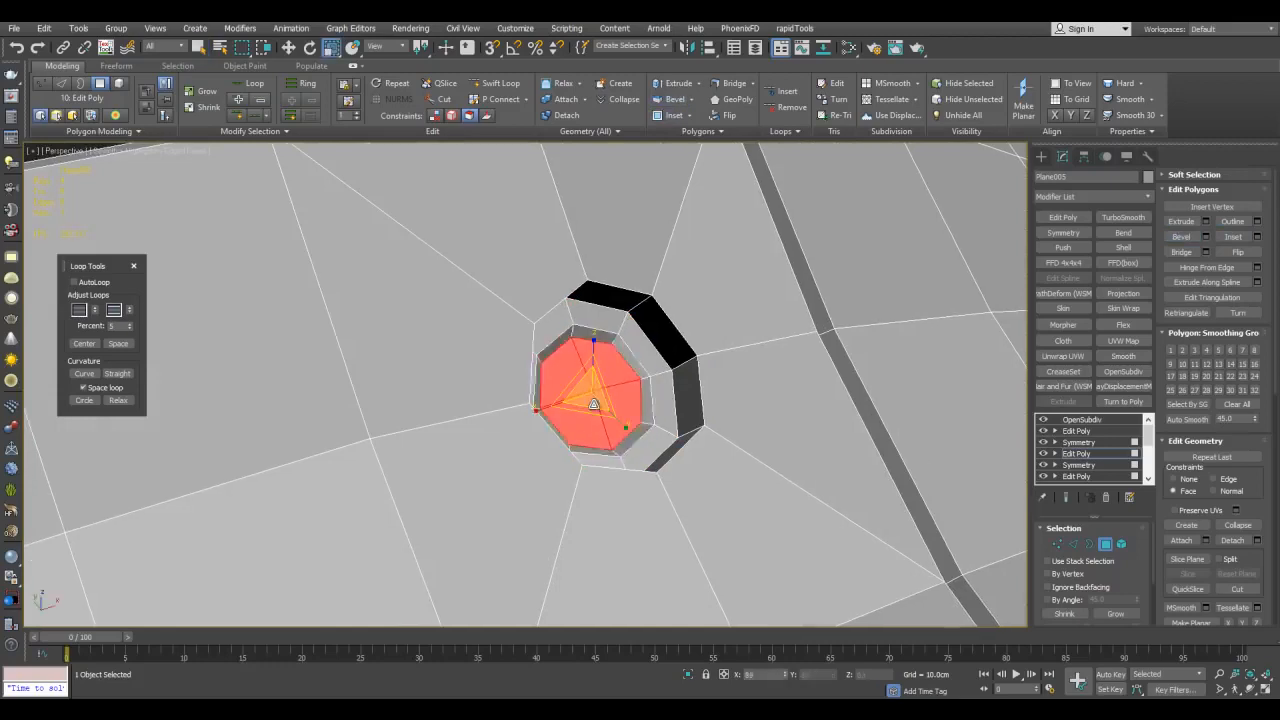
# Select the recess's rim, floor and inner step edge loops and sharpen them with edge creasing
pyautogui.keyDown('alt'); pyautogui.moveTo(690, 404); pyautogui.dragTo(710, 398, button='middle'); pyautogui.keyUp('alt')
pyautogui.scroll(3, 717, 393)
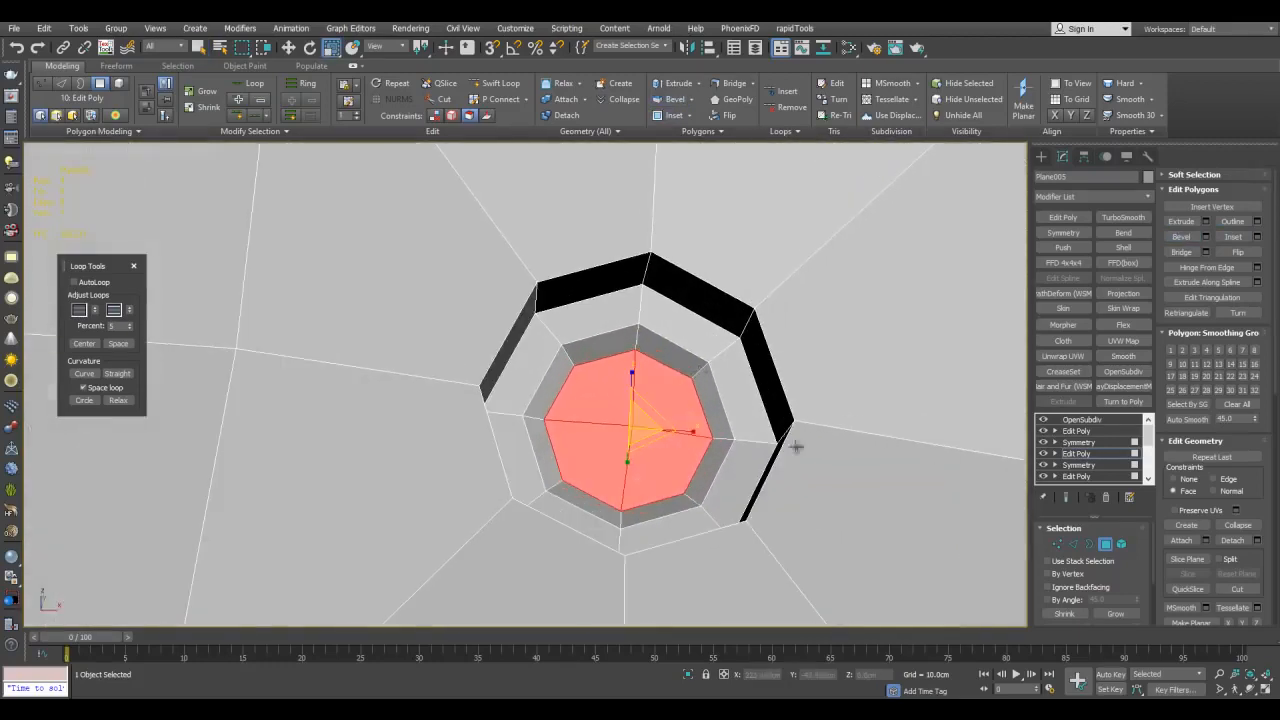
pyautogui.click(1072, 543)
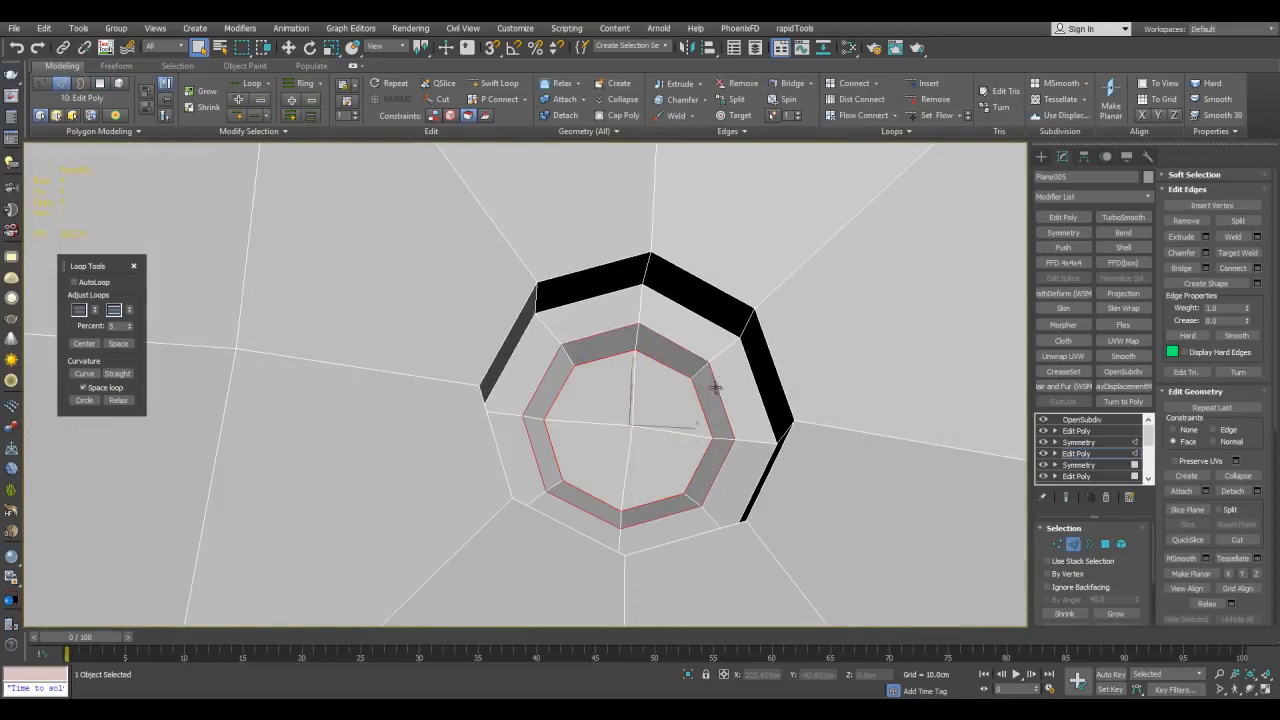
pyautogui.keyDown('ctrl'); pyautogui.doubleClick(763, 332); pyautogui.keyUp('ctrl')
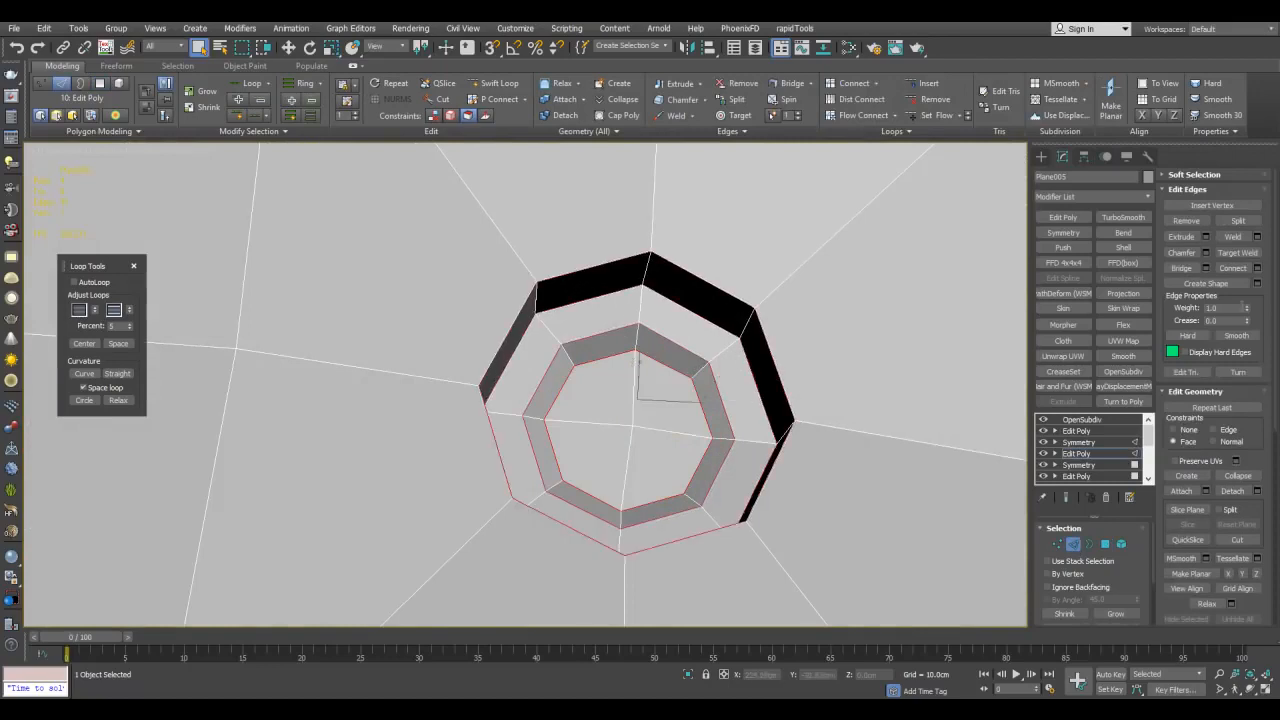
pyautogui.scroll(-5, 820, 446)
# Examine the smoothed panel groove and the mirrored round recesses without edged faces
pyautogui.press('2')
pyautogui.scroll(-6, 743, 457)
pyautogui.press('F4')
pyautogui.hotkey('ctrl', 'd')
pyautogui.keyDown('alt'); pyautogui.moveTo(828, 341); pyautogui.dragTo(806, 314, button='middle'); pyautogui.keyUp('alt')
pyautogui.scroll(3, 846, 378)
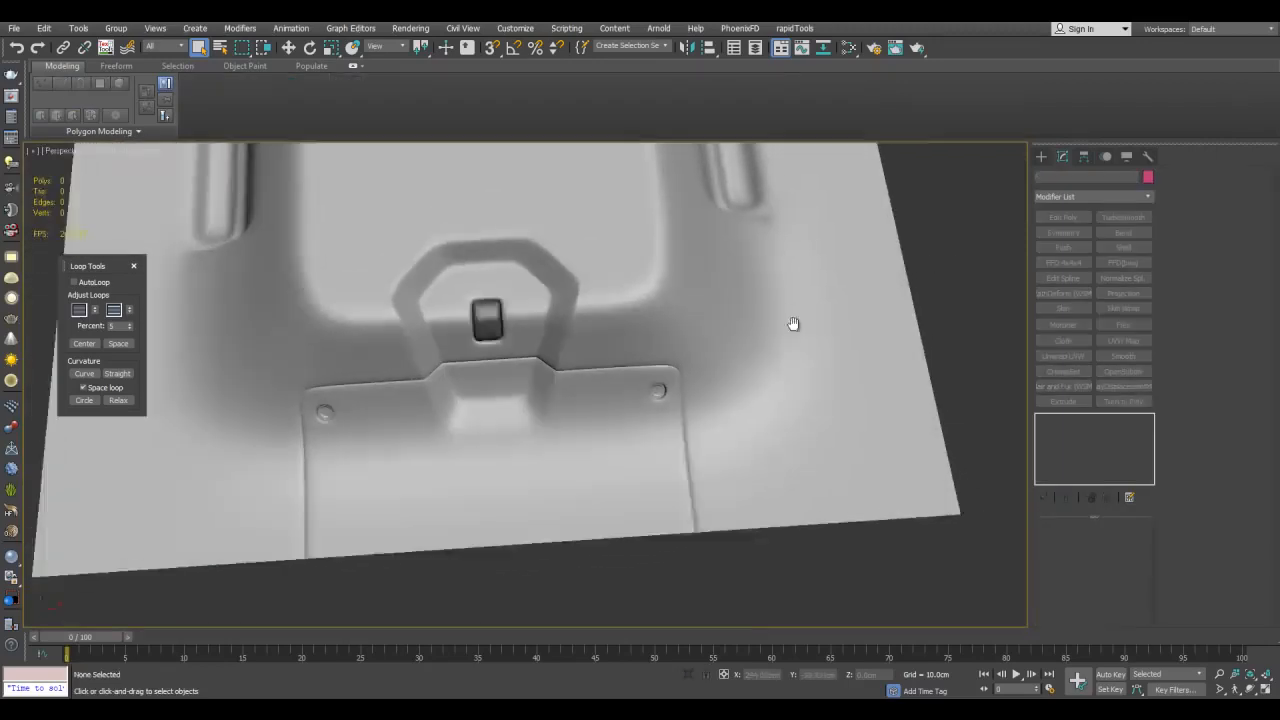
pyautogui.scroll(3, 812, 310)
pyautogui.press('F4')
# Add a new Edit Poly modifier above the plane's lower Edit Poly and enter its polygon level
pyautogui.click(863, 374)
pyautogui.click(1074, 215)
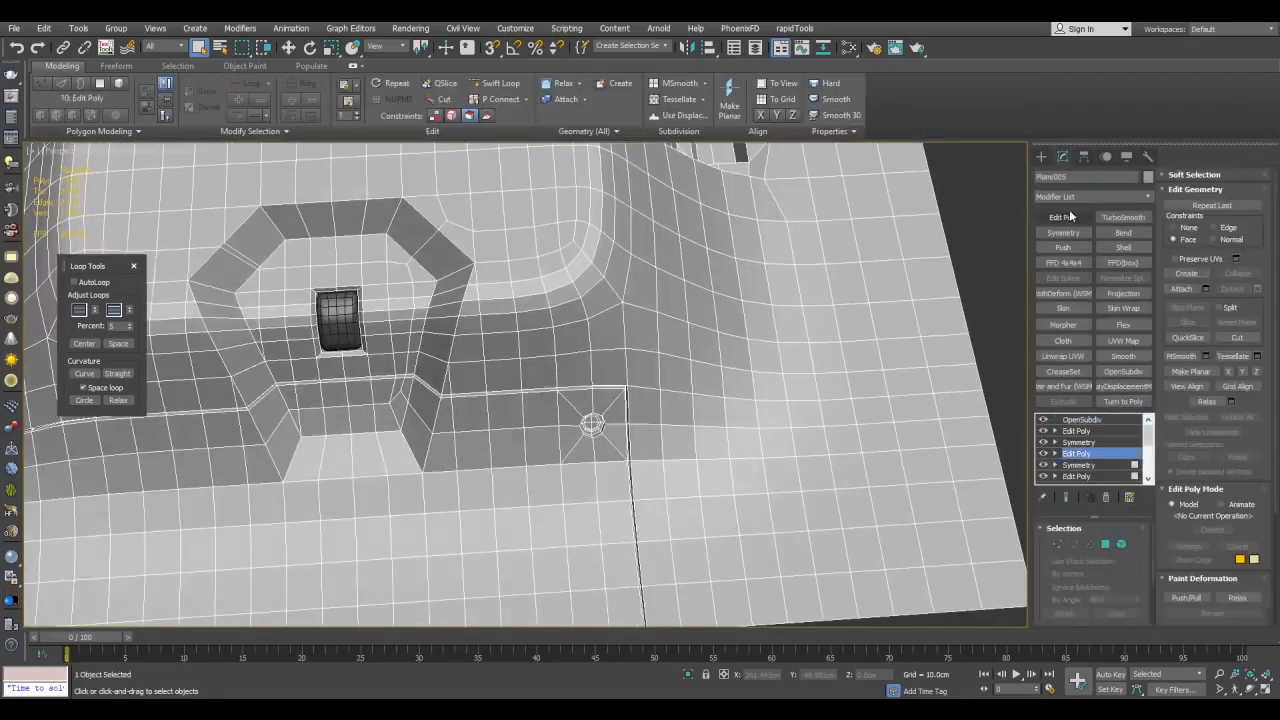
pyautogui.moveTo(790, 371); pyautogui.dragTo(670, 355, button='middle')
pyautogui.press('4')
pyautogui.scroll(2, 727, 388)
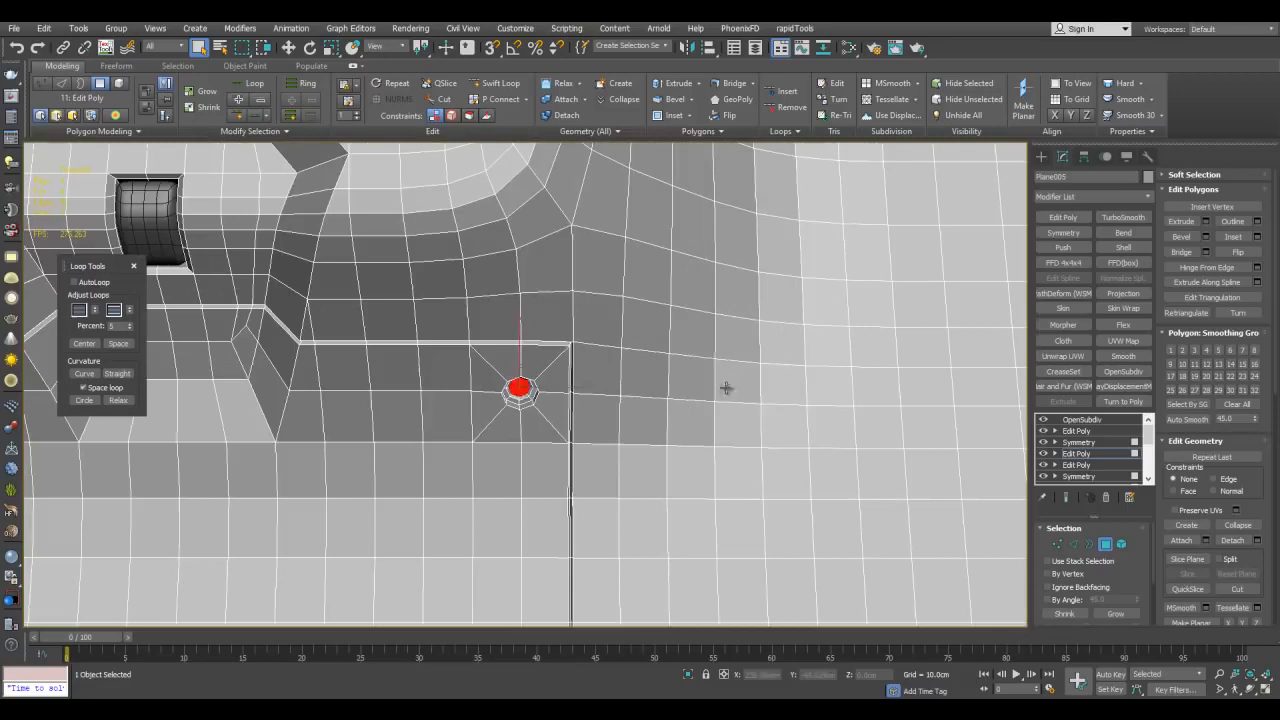
# Select the square polygon patch on the curved slope outside the groove and try to round it, undoing the twisted result
pyautogui.click(696, 339)
pyautogui.keyDown('ctrl'); pyautogui.moveTo(813, 440); pyautogui.dragTo(832, 472); pyautogui.keyUp('ctrl')
pyautogui.keyDown('alt'); pyautogui.moveTo(832, 472); pyautogui.dragTo(790, 340, button='middle'); pyautogui.keyUp('alt')
pyautogui.press('g')
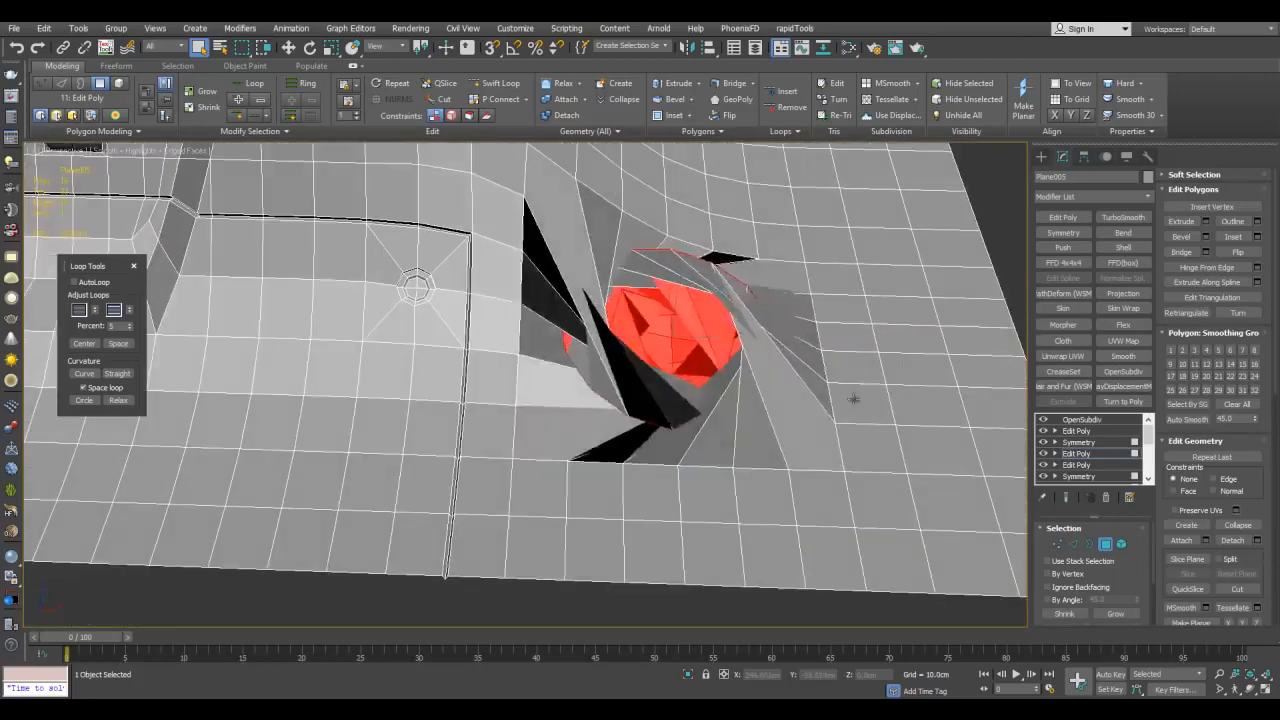
pyautogui.hotkey('ctrl', 'z')
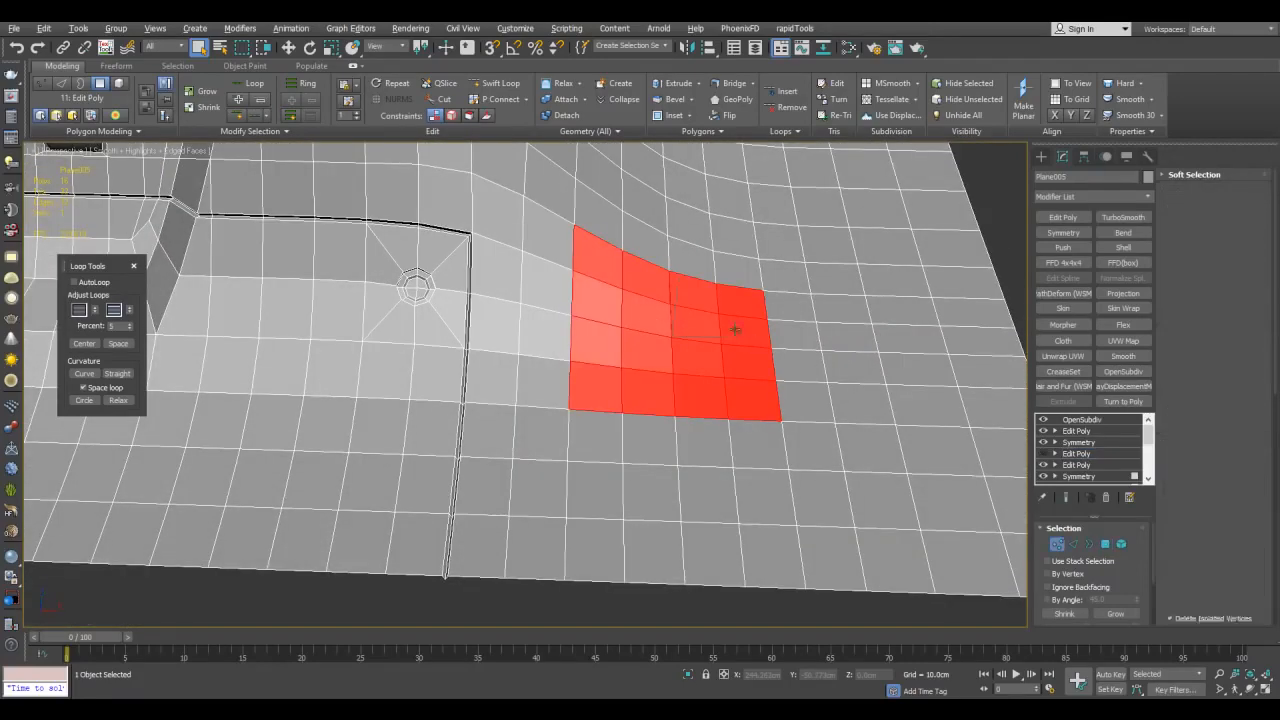
# Try rotating the selected slope patch to correct its twist and undo the rotations
pyautogui.keyDown('alt'); pyautogui.moveTo(712, 334); pyautogui.dragTo(701, 349, button='middle'); pyautogui.keyUp('alt')
pyautogui.press('e')
pyautogui.moveTo(686, 346); pyautogui.dragTo(508, 357)
pyautogui.moveTo(662, 336); pyautogui.dragTo(668, 358, button='middle')
pyautogui.hotkey('ctrl', 'z')
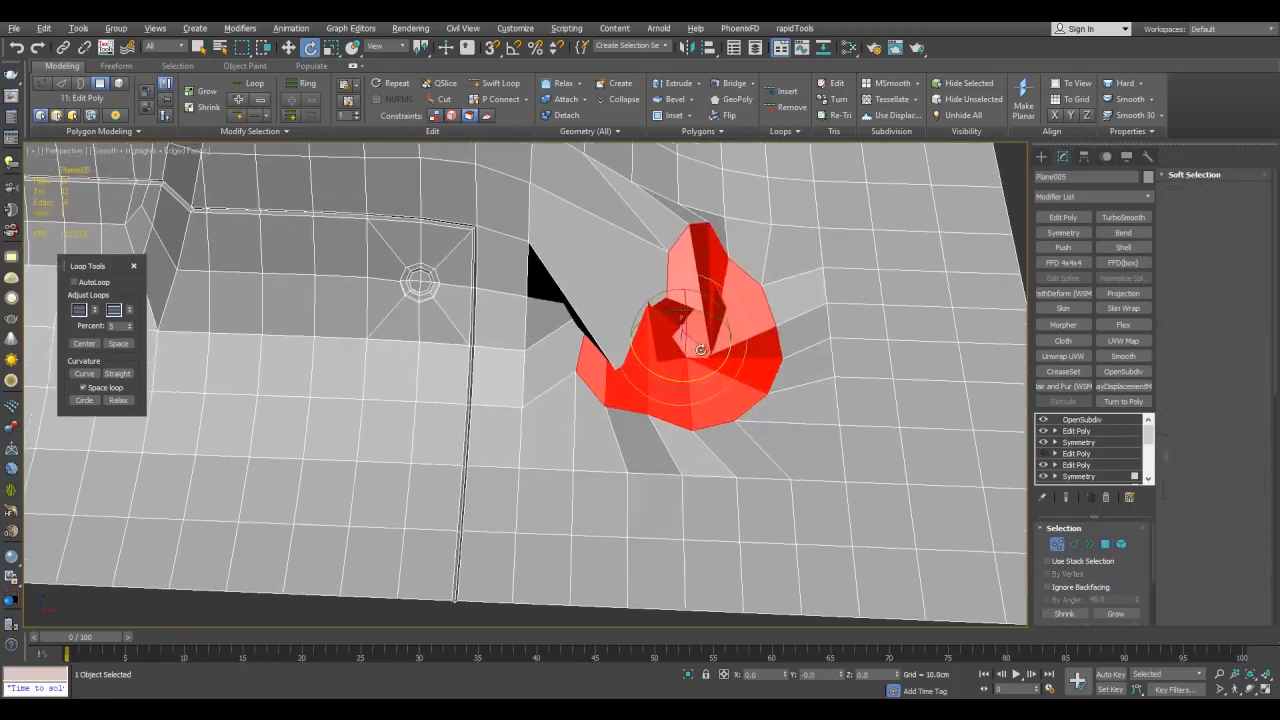
pyautogui.moveTo(710, 376); pyautogui.dragTo(735, 375)
pyautogui.hotkey('ctrl', 'z')
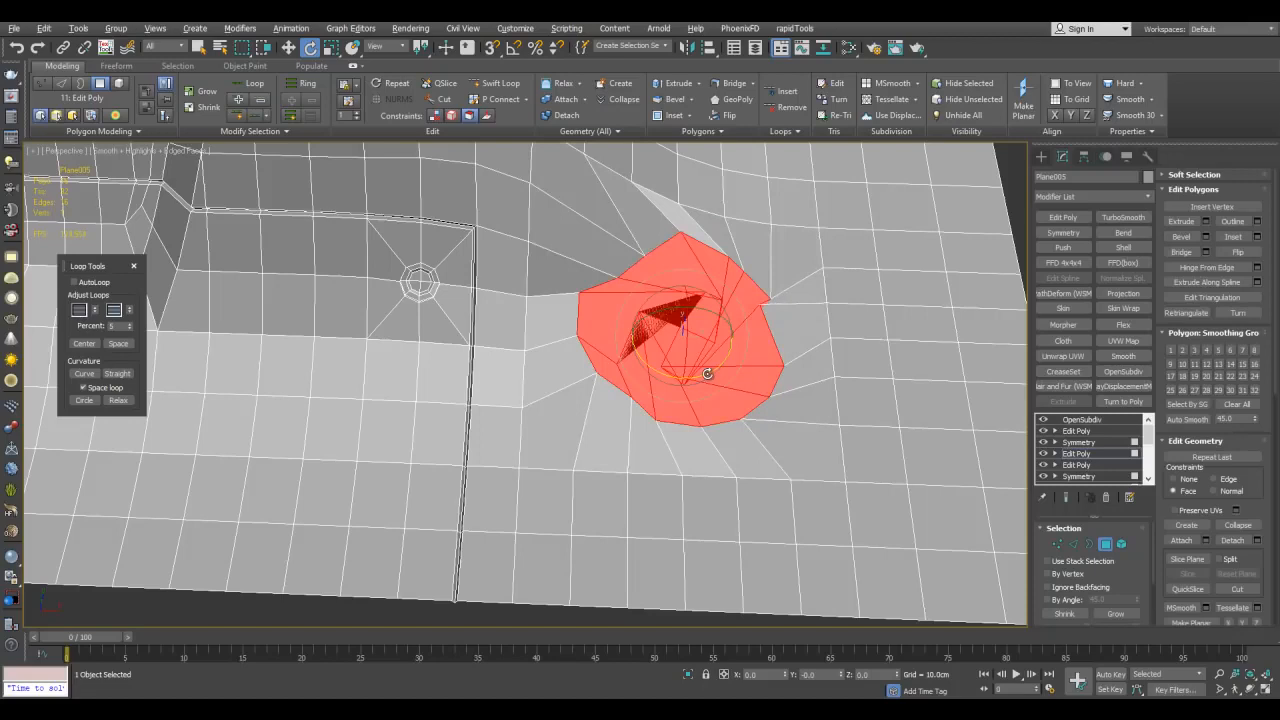
# Rotate the twisted round patch on the slope until its outline lines up with the surrounding grid edges
pyautogui.press('1')
pyautogui.press('4')
pyautogui.moveTo(708, 373); pyautogui.dragTo(758, 363)
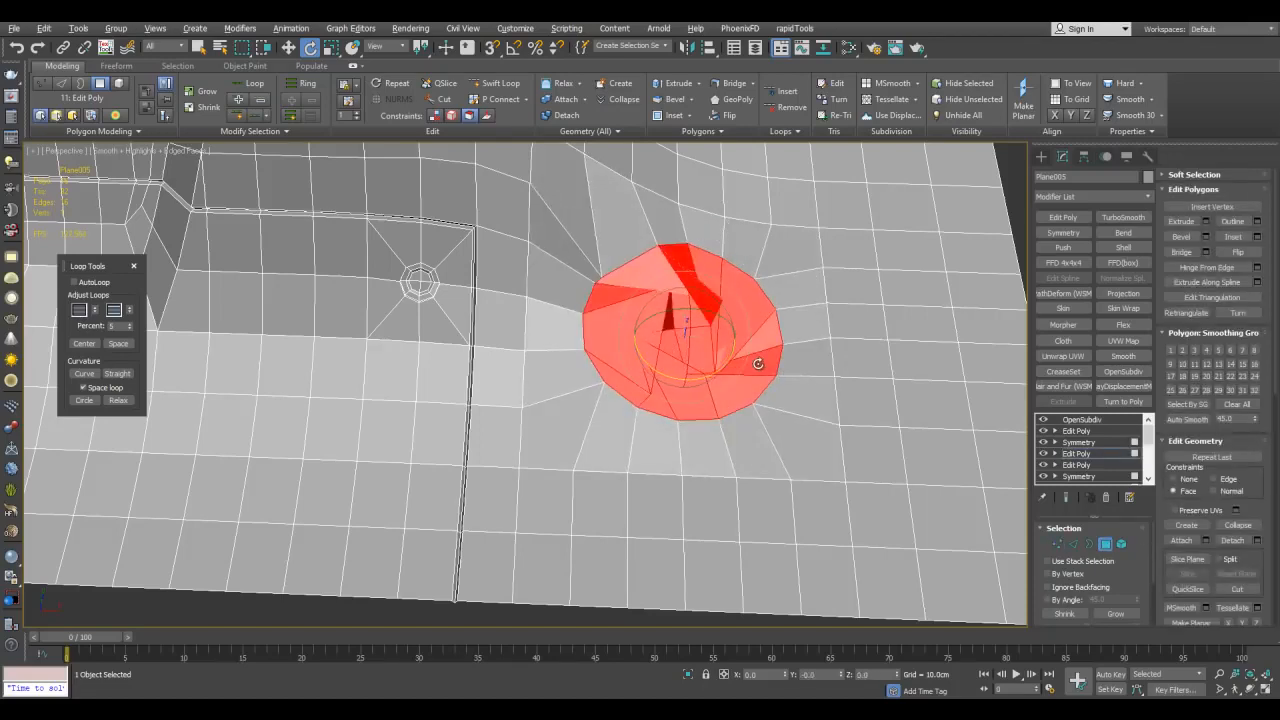
pyautogui.press('1')
pyautogui.press('4')
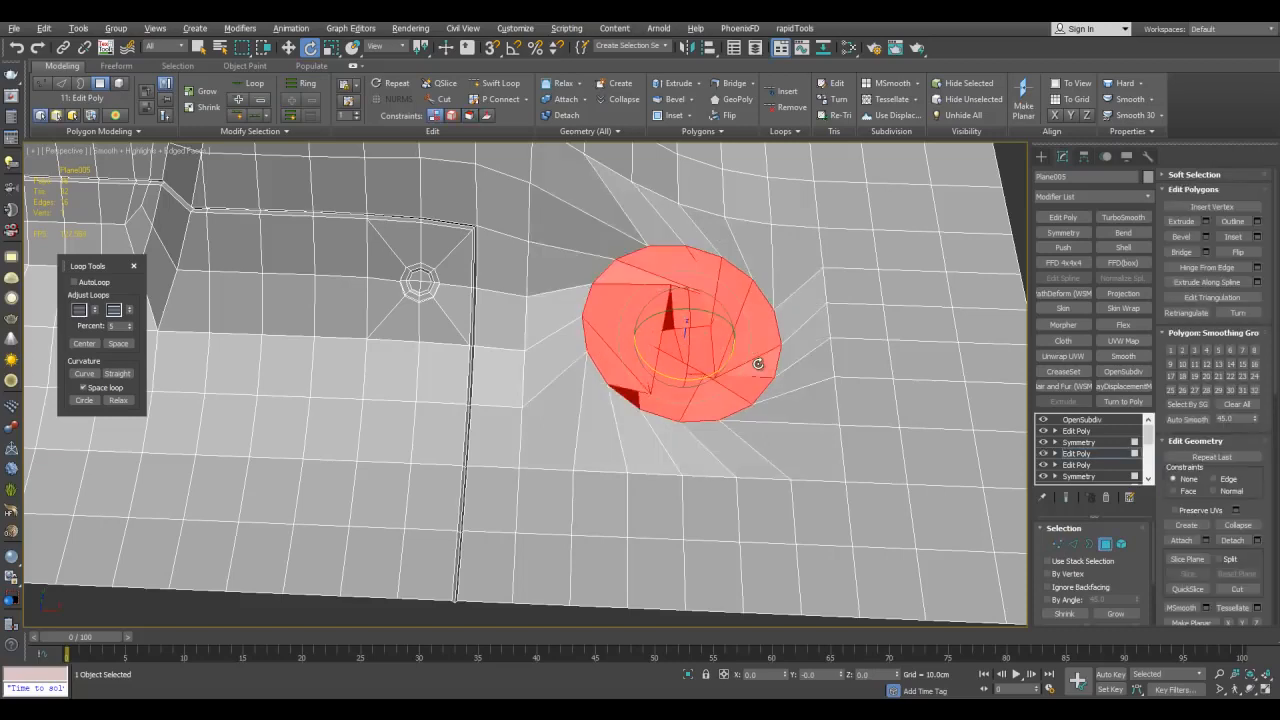
pyautogui.moveTo(722, 365); pyautogui.dragTo(736, 371)
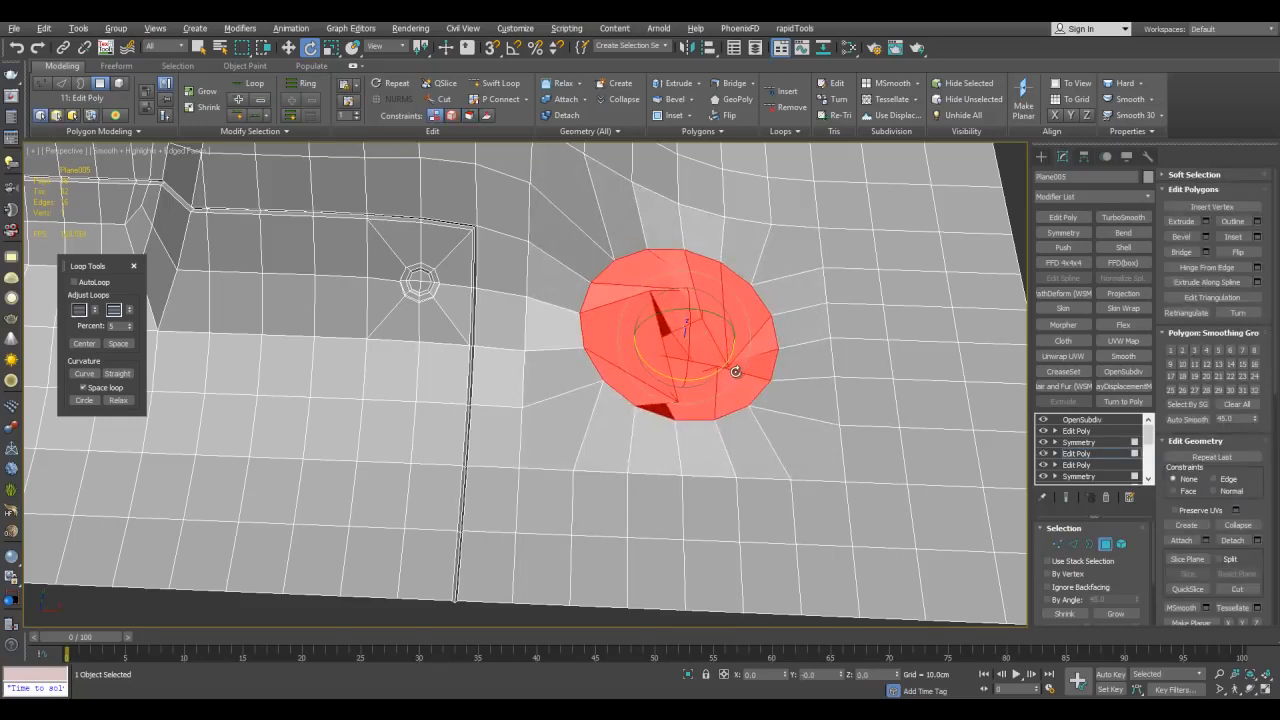
pyautogui.press('1')
# Delete the twisted polygons inside the round outline and collapse the stack's lower modifiers into an Editable Poly, keeping the upper modifiers
pyautogui.moveTo(746, 354); pyautogui.dragTo(748, 377, button='middle')
pyautogui.press('q')
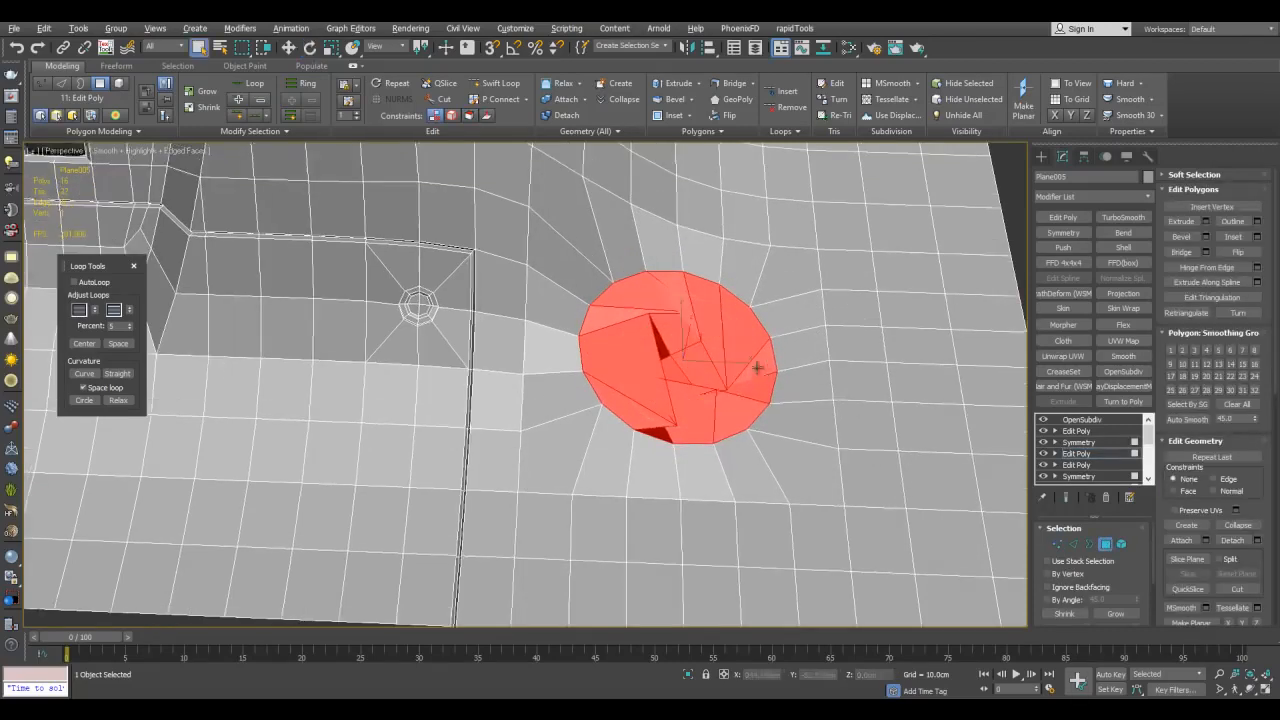
pyautogui.press('Delete')
pyautogui.moveTo(752, 331); pyautogui.dragTo(782, 322, button='middle')
pyautogui.scroll(3, 770, 322)
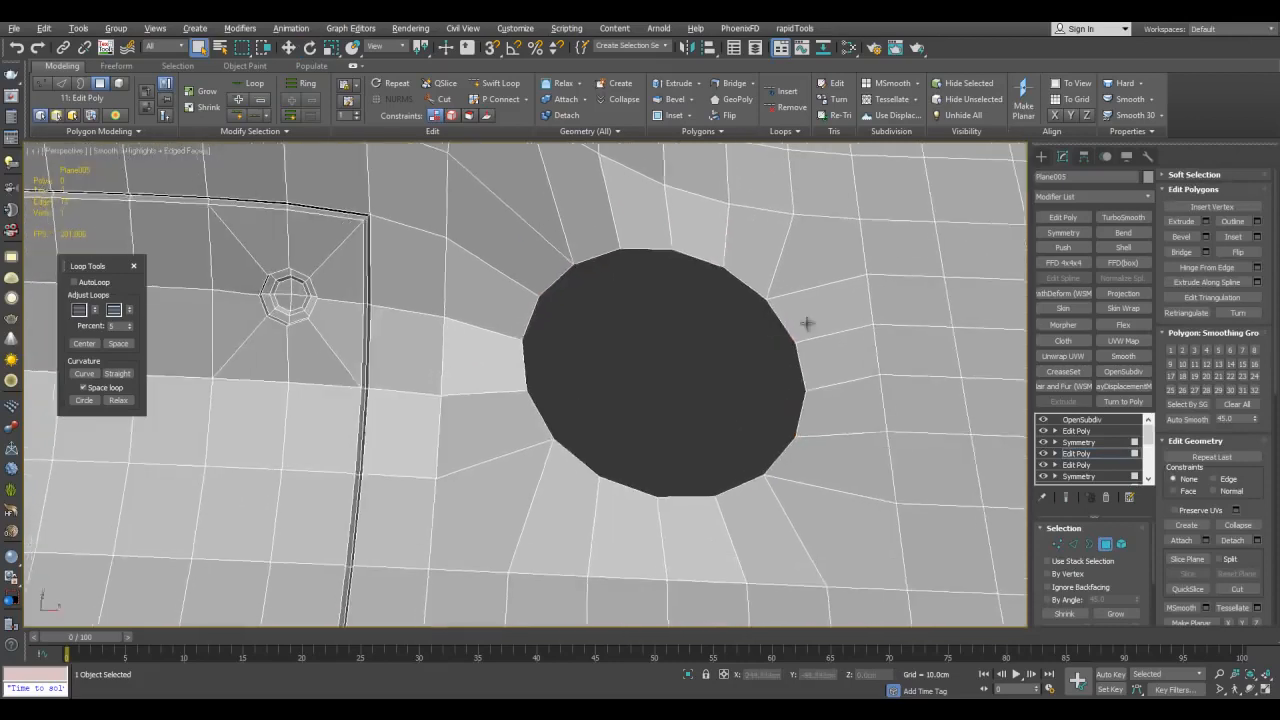
pyautogui.rightClick(1069, 456)
pyautogui.click(1143, 278)
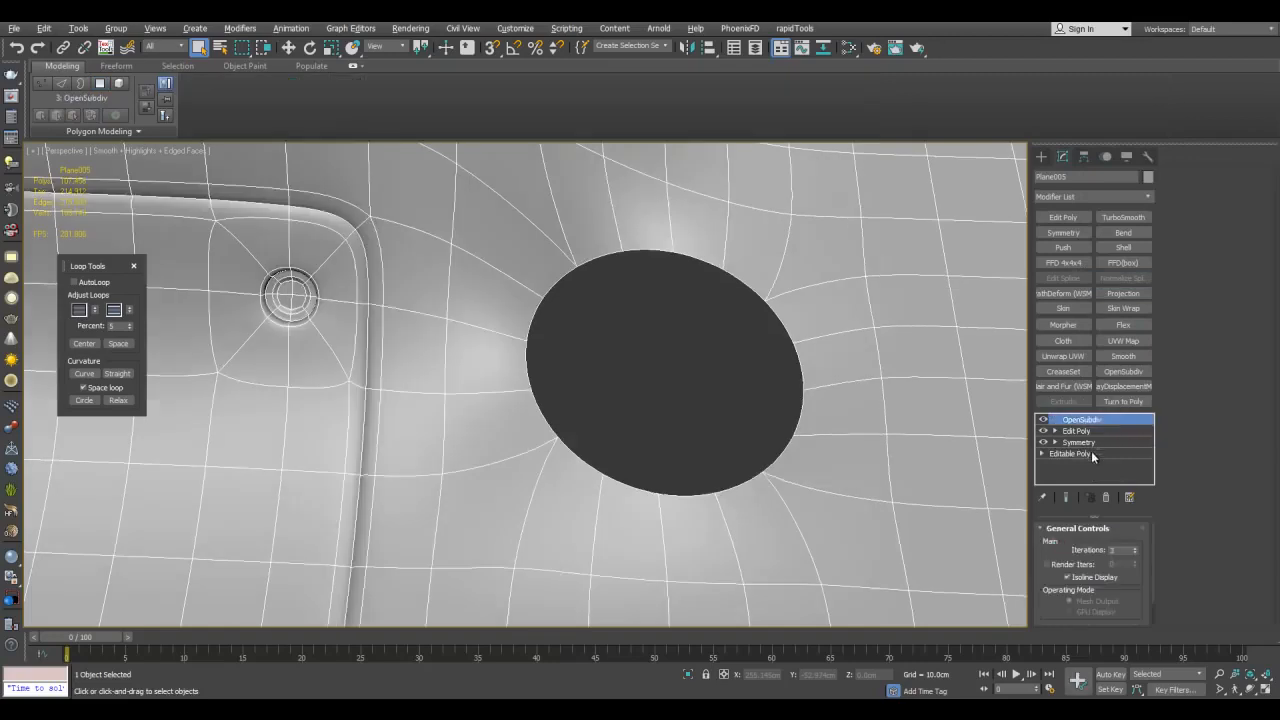
# Select the round hole's border and fill it with a quad-grid cap using rapidQCap
pyautogui.press('3')
pyautogui.click(703, 258)
pyautogui.hotkey('alt', 'p')
pyautogui.scroll(-2, 683, 295)
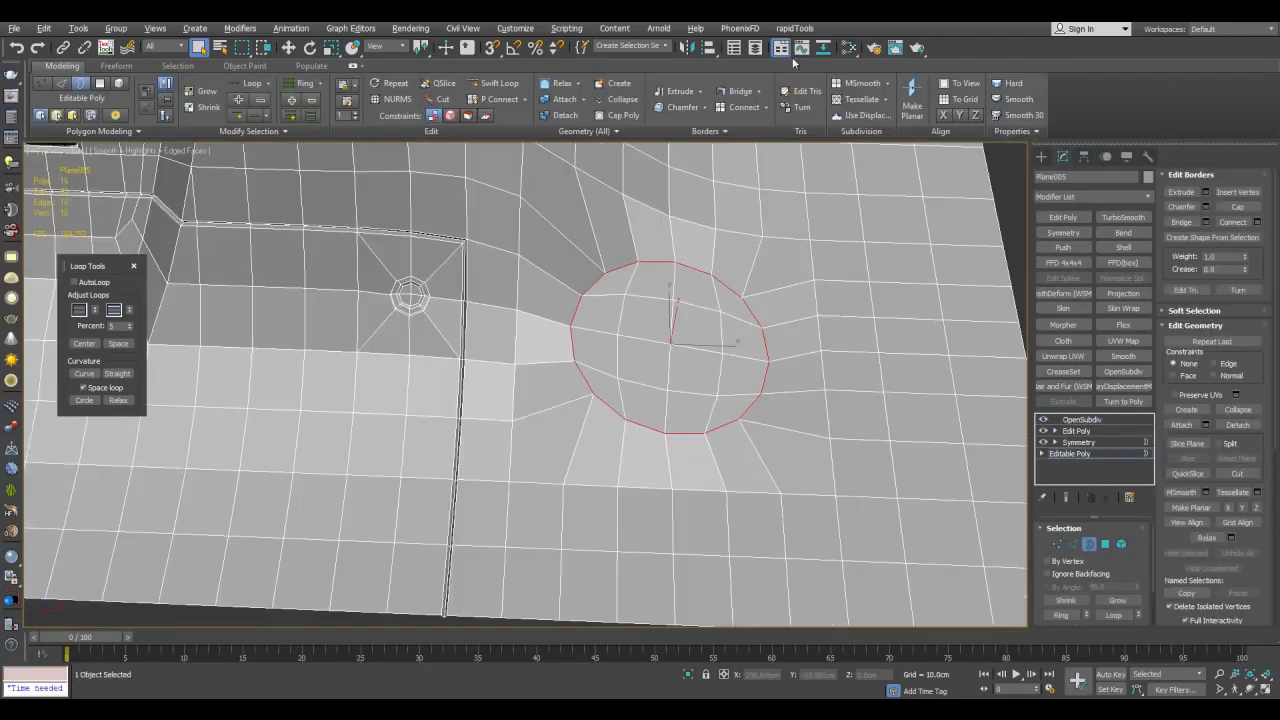
pyautogui.click(797, 30)
pyautogui.moveTo(808, 68)
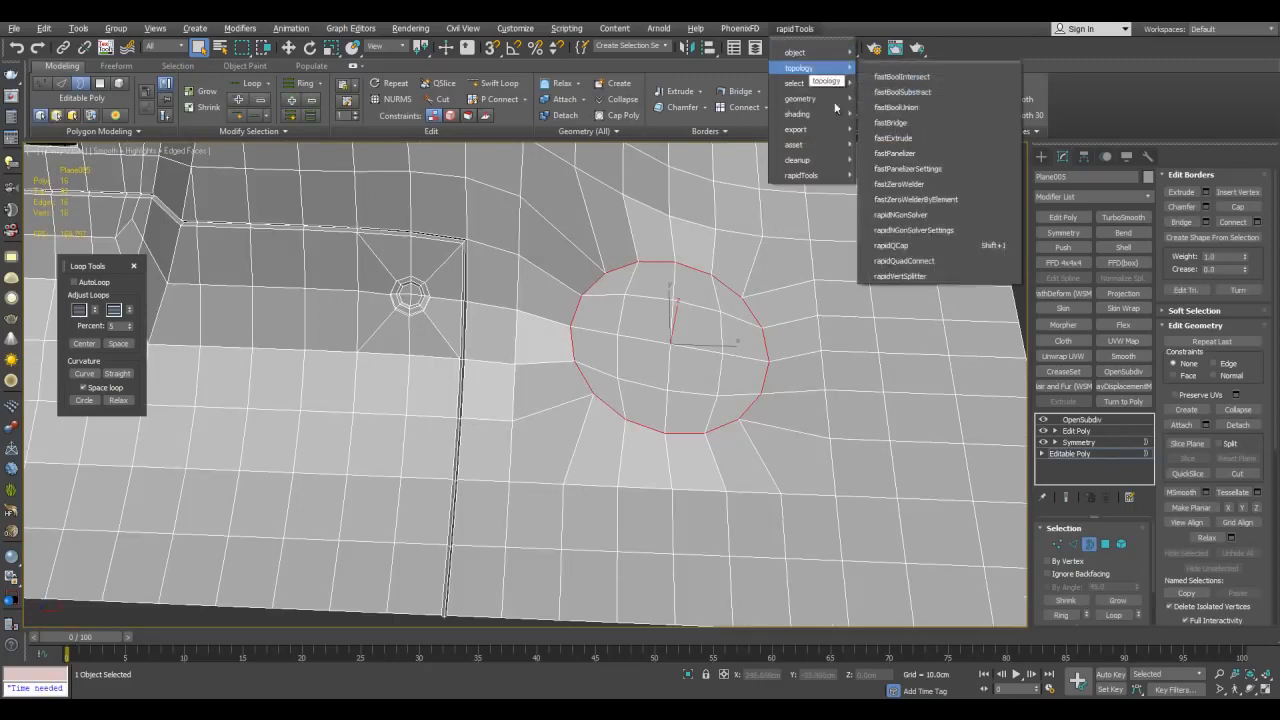
pyautogui.click(937, 251)
# Rotate the round cap's polygons slightly to tilt them on the curved slope
pyautogui.scroll(2, 727, 361)
pyautogui.scroll(-4, 680, 349)
pyautogui.moveTo(693, 391); pyautogui.dragTo(723, 331, button='middle')
pyautogui.scroll(4, 740, 365)
pyautogui.keyDown('alt'); pyautogui.moveTo(748, 380); pyautogui.dragTo(752, 300, button='middle'); pyautogui.keyUp('alt')
pyautogui.moveTo(777, 431); pyautogui.dragTo(754, 386, button='middle')
pyautogui.press('4')
pyautogui.keyDown('alt'); pyautogui.moveTo(645, 315); pyautogui.dragTo(640, 262, button='middle'); pyautogui.keyUp('alt')
pyautogui.press('e')
pyautogui.moveTo(640, 262); pyautogui.dragTo(682, 367, button='middle')
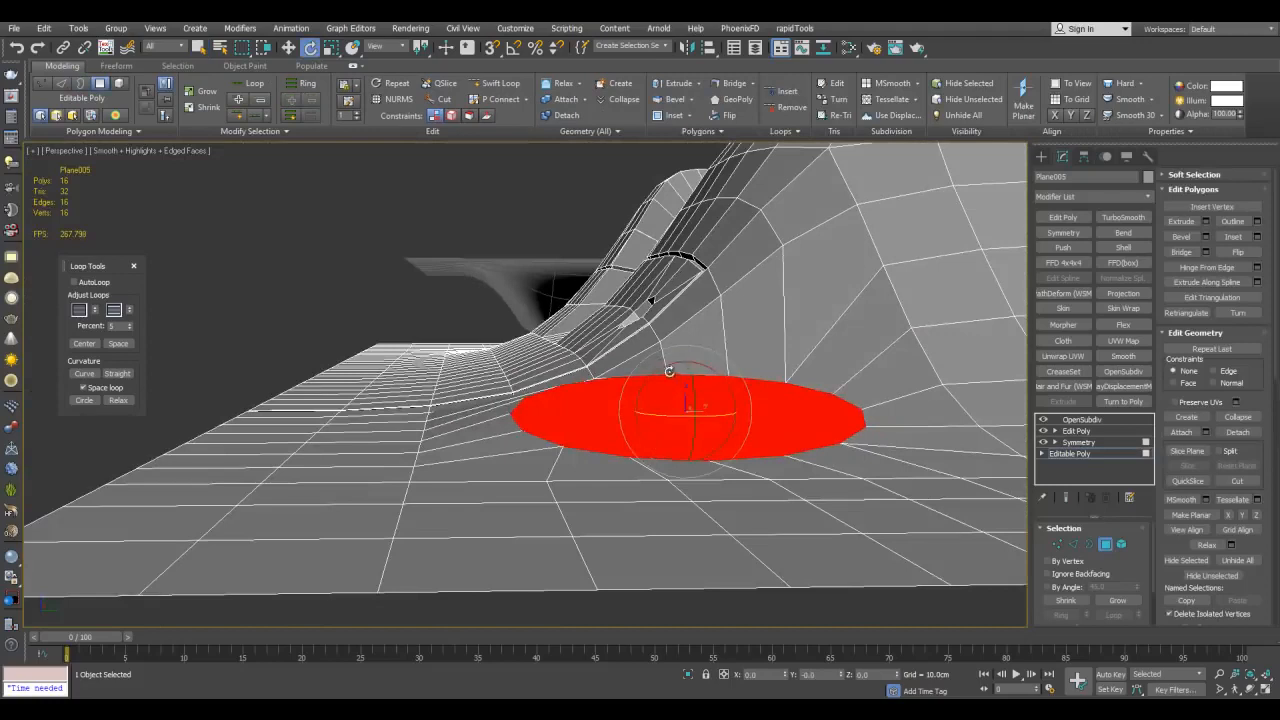
pyautogui.moveTo(664, 370); pyautogui.dragTo(655, 381)
pyautogui.keyDown('alt'); pyautogui.moveTo(621, 368); pyautogui.dragTo(685, 357, button='middle'); pyautogui.keyUp('alt')
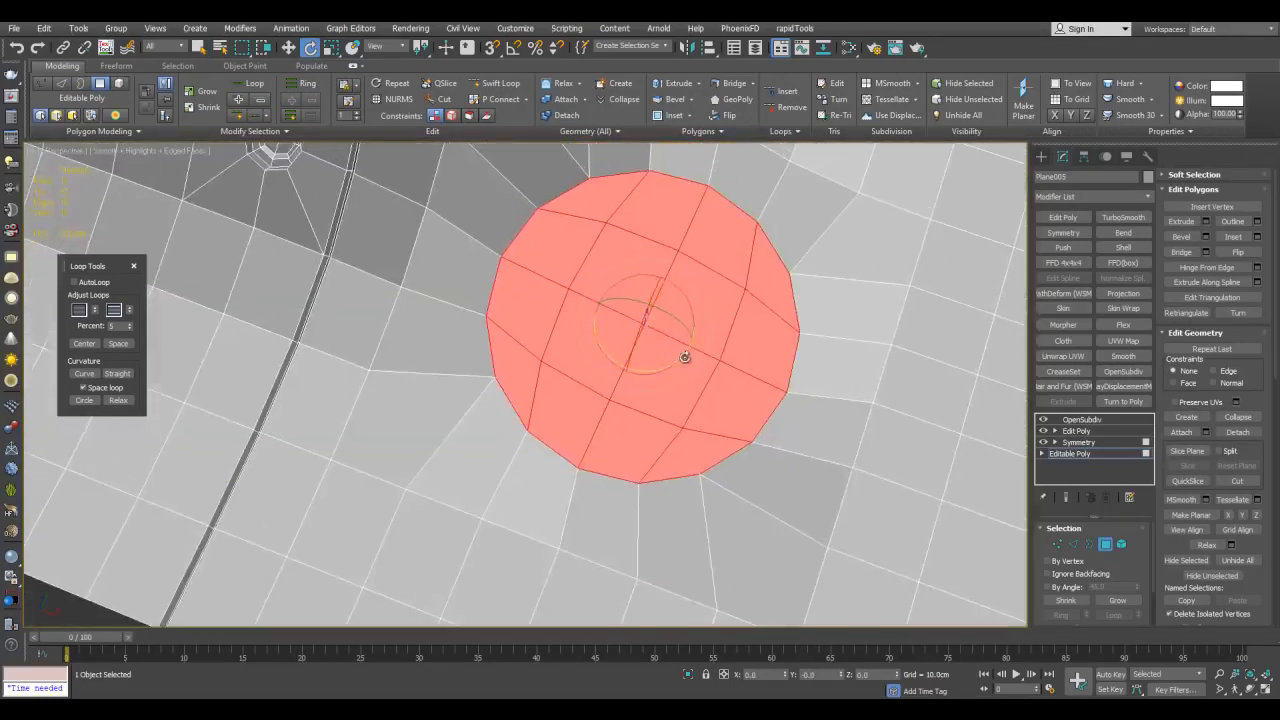
# Scale the round patch's polygons and refine their rotation on the slope
pyautogui.press('r')
pyautogui.keyDown('alt'); pyautogui.moveTo(766, 323); pyautogui.dragTo(666, 369, button='middle'); pyautogui.keyUp('alt')
pyautogui.moveTo(606, 386); pyautogui.dragTo(602, 355)
pyautogui.press('e')
pyautogui.moveTo(666, 391); pyautogui.dragTo(669, 391)
pyautogui.keyDown('alt'); pyautogui.moveTo(669, 391); pyautogui.dragTo(670, 343, button='middle'); pyautogui.keyUp('alt')
pyautogui.scroll(-4, 677, 383)
pyautogui.moveTo(670, 343); pyautogui.dragTo(690, 353)
pyautogui.keyDown('alt'); pyautogui.moveTo(690, 353); pyautogui.dragTo(640, 394, button='middle'); pyautogui.keyUp('alt')
# Try scaling the round patch again and undo the last changes
pyautogui.scroll(3, 698, 382)
pyautogui.press('r')
pyautogui.scroll(3, 635, 396)
pyautogui.moveTo(615, 407); pyautogui.dragTo(714, 417)
pyautogui.hotkey('ctrl', 'z')
pyautogui.hotkey('ctrl', 'z')
# Set the reference coordinate system to Screen and stretch the round patch along the Y axis into an oval
pyautogui.keyDown('alt'); pyautogui.moveTo(714, 417); pyautogui.dragTo(652, 551, button='middle'); pyautogui.keyUp('alt')
pyautogui.keyDown('alt'); pyautogui.moveTo(679, 448); pyautogui.dragTo(675, 458, button='middle'); pyautogui.keyUp('alt')
pyautogui.moveTo(731, 245); pyautogui.dragTo(719, 272, button='middle')
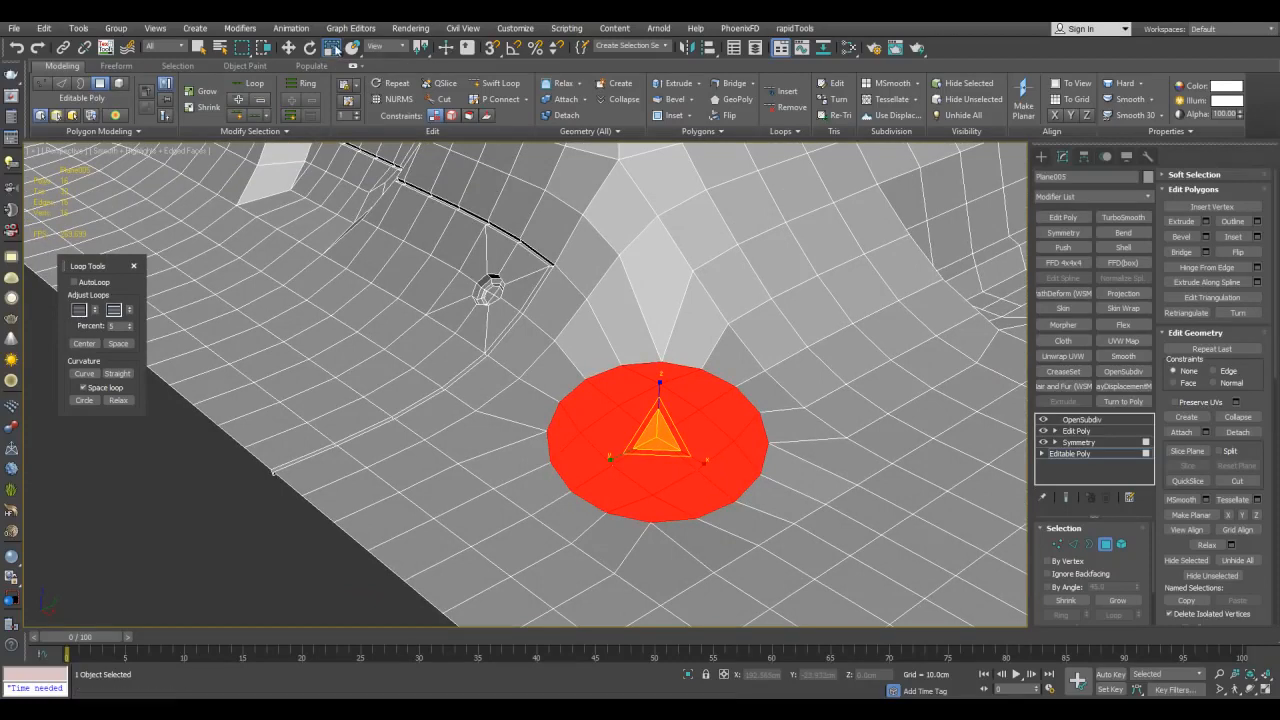
pyautogui.click(383, 47)
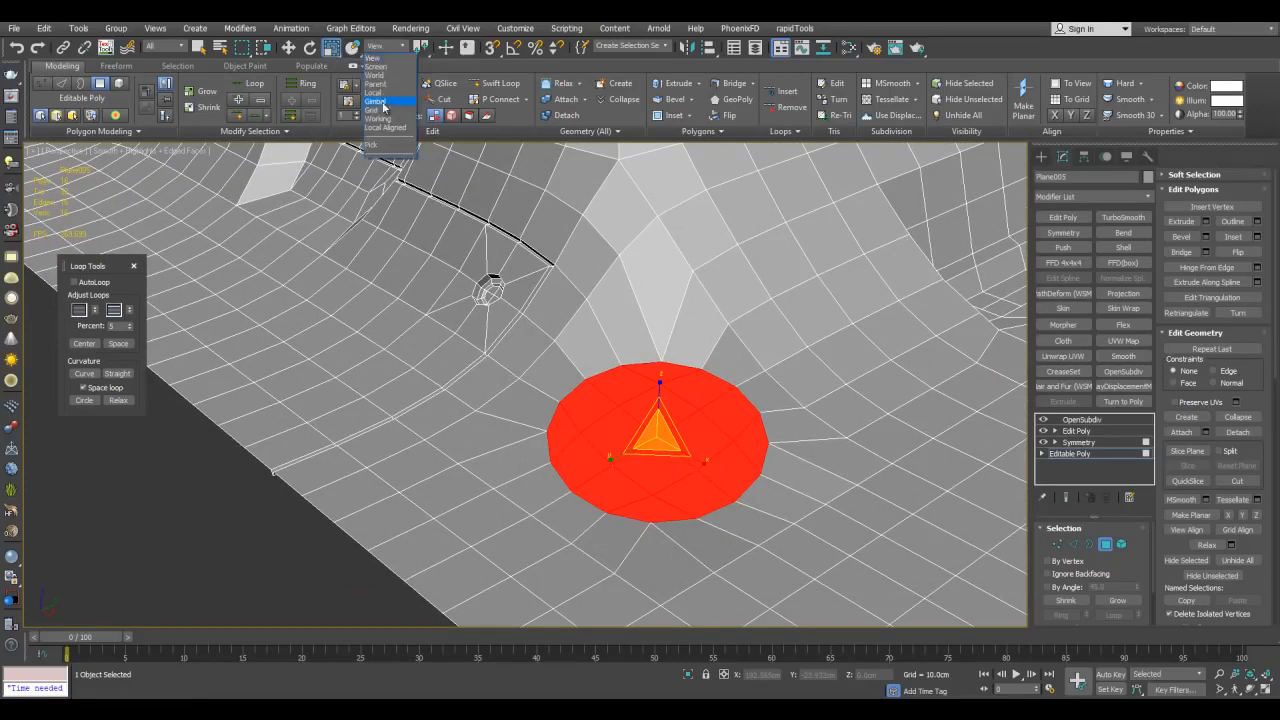
pyautogui.click(388, 67)
pyautogui.moveTo(740, 410)
pyautogui.keyDown('alt'); pyautogui.mouseDown(button='middle')
pyautogui.moveTo(757, 343)
pyautogui.moveTo(740, 391)
pyautogui.mouseUp(button='middle'); pyautogui.keyUp('alt')
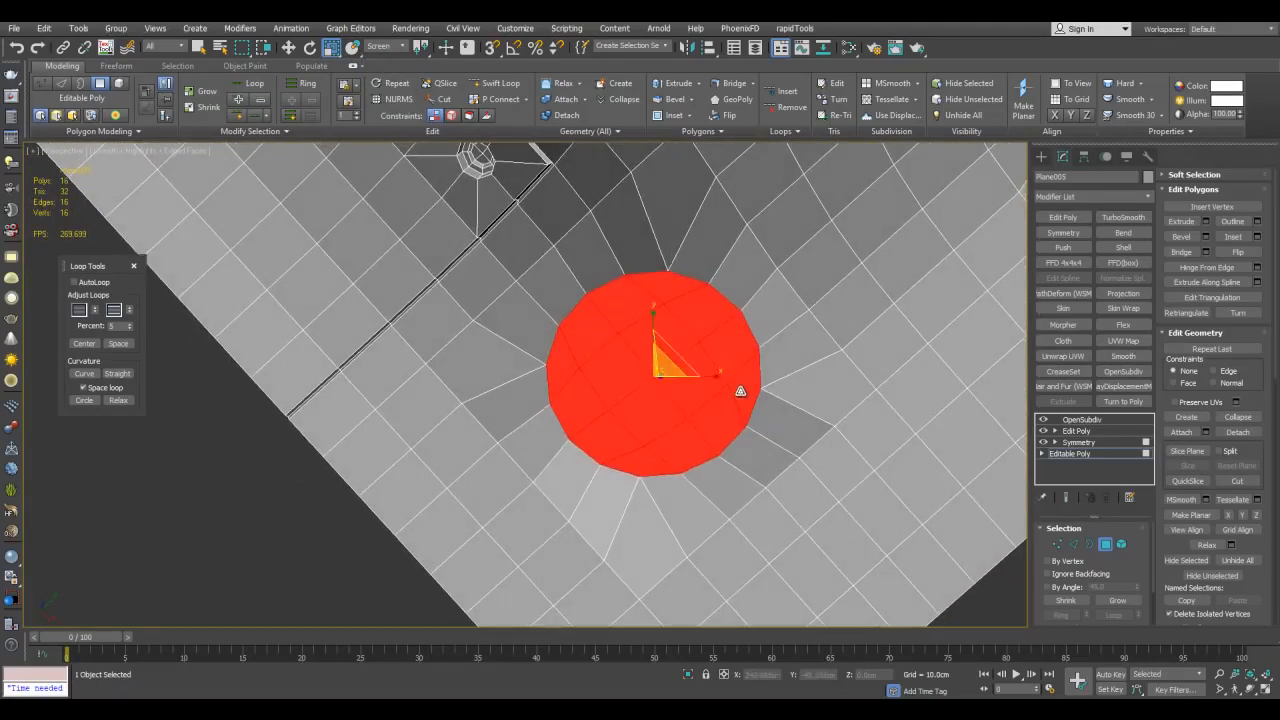
pyautogui.moveTo(652, 320); pyautogui.dragTo(652, 302)
pyautogui.keyDown('alt'); pyautogui.moveTo(652, 302); pyautogui.dragTo(726, 274, button='middle'); pyautogui.keyUp('alt')
# Bevel the oval patch's polygons inward into a recess, leaving a narrow sloped wall around the sunken floor
pyautogui.hotkey('ctrl', 'shift', 'b')
pyautogui.scroll(3, 657, 346)
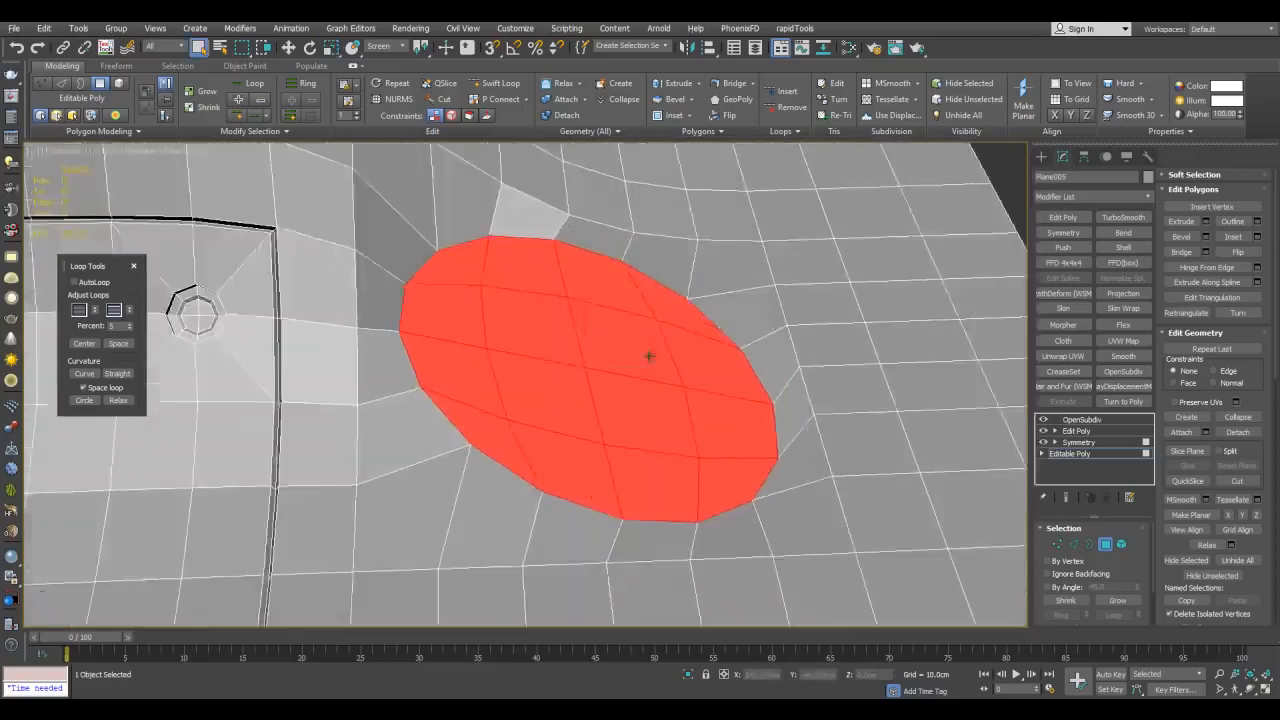
pyautogui.keyDown('alt'); pyautogui.moveTo(657, 346); pyautogui.dragTo(598, 408, button='middle'); pyautogui.keyUp('alt')
pyautogui.moveTo(598, 408); pyautogui.dragTo(603, 421)
pyautogui.click(606, 429)
pyautogui.press('q')
pyautogui.keyDown('alt'); pyautogui.moveTo(606, 429); pyautogui.dragTo(634, 337, button='middle'); pyautogui.keyUp('alt')
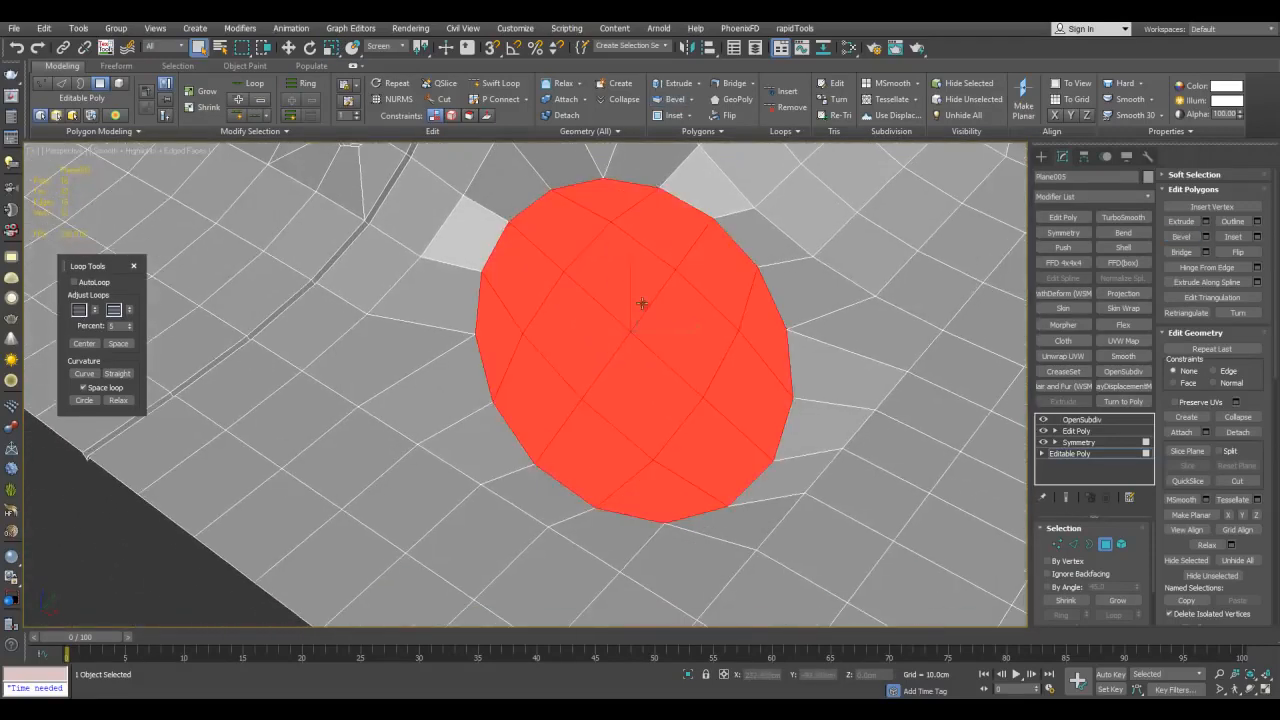
pyautogui.moveTo(632, 280); pyautogui.dragTo(632, 294)
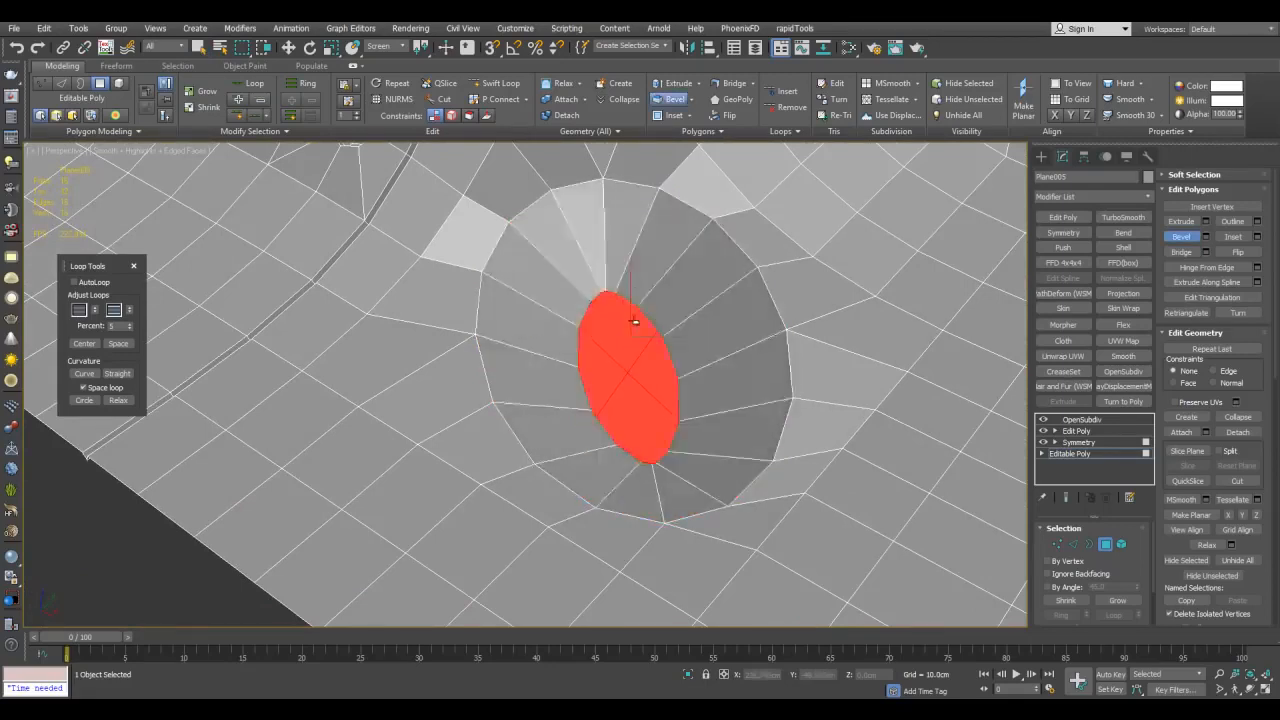
pyautogui.rightClick(633, 319)
pyautogui.keyDown('alt'); pyautogui.moveTo(632, 297); pyautogui.dragTo(643, 281, button='middle'); pyautogui.keyUp('alt')
pyautogui.moveTo(623, 299); pyautogui.dragTo(622, 314)
pyautogui.moveTo(638, 370)
pyautogui.keyDown('alt'); pyautogui.mouseDown(button='middle')
pyautogui.moveTo(631, 426)
pyautogui.moveTo(638, 364)
pyautogui.mouseUp(button='middle'); pyautogui.keyUp('alt')
pyautogui.moveTo(646, 281); pyautogui.dragTo(659, 341)
pyautogui.rightClick(647, 309)
# Leave the polygon level, deselect the plane and inspect the smoothed, mirrored oval recesses without edged faces
pyautogui.scroll(-4, 659, 342)
pyautogui.press('4')
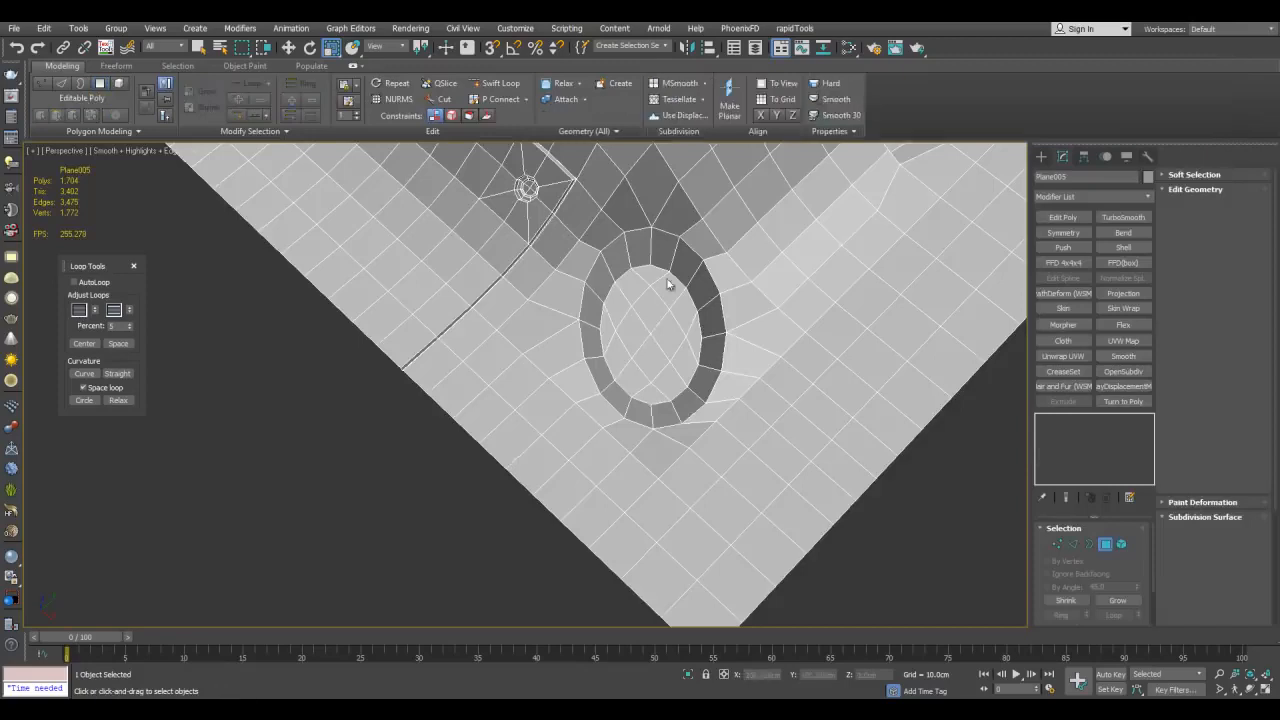
pyautogui.hotkey('ctrl', 'd')
pyautogui.press('F4')
pyautogui.moveTo(668, 285); pyautogui.dragTo(674, 329, button='middle')
pyautogui.scroll(-4, 674, 340)
pyautogui.moveTo(671, 374)
pyautogui.keyDown('alt'); pyautogui.mouseDown(button='middle')
pyautogui.moveTo(743, 337)
pyautogui.moveTo(714, 357)
pyautogui.mouseUp(button='middle'); pyautogui.keyUp('alt')
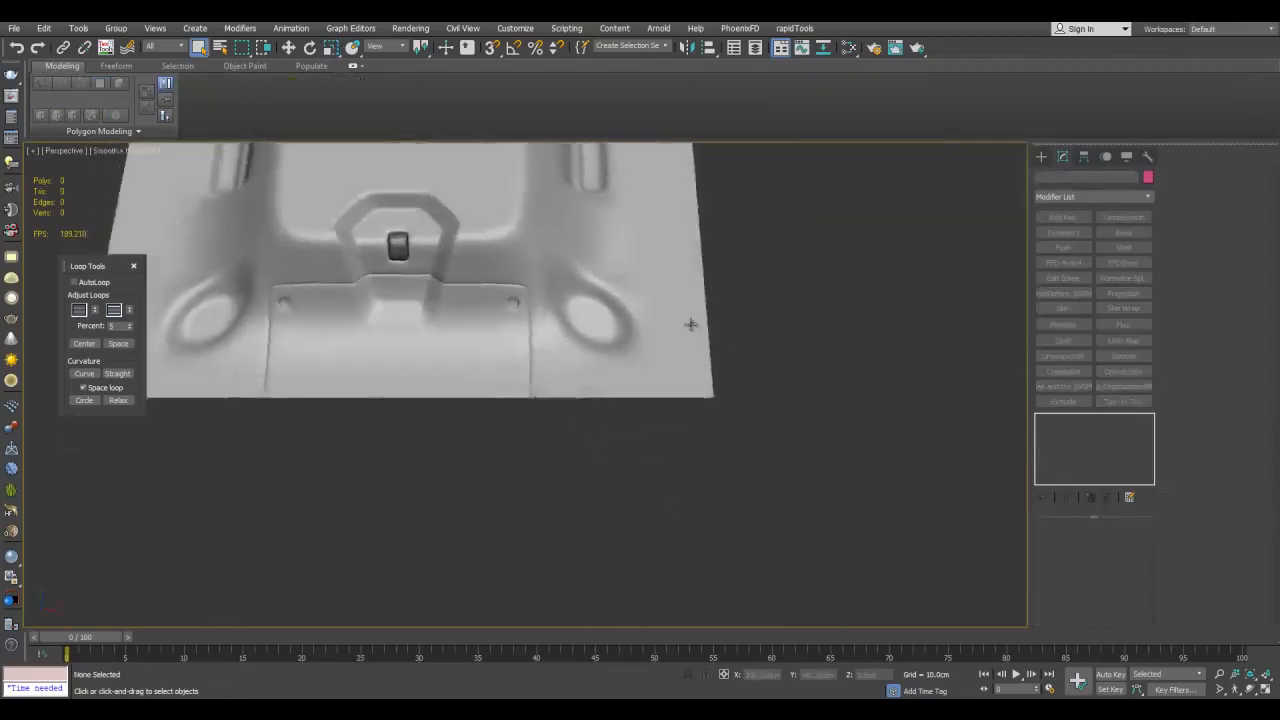